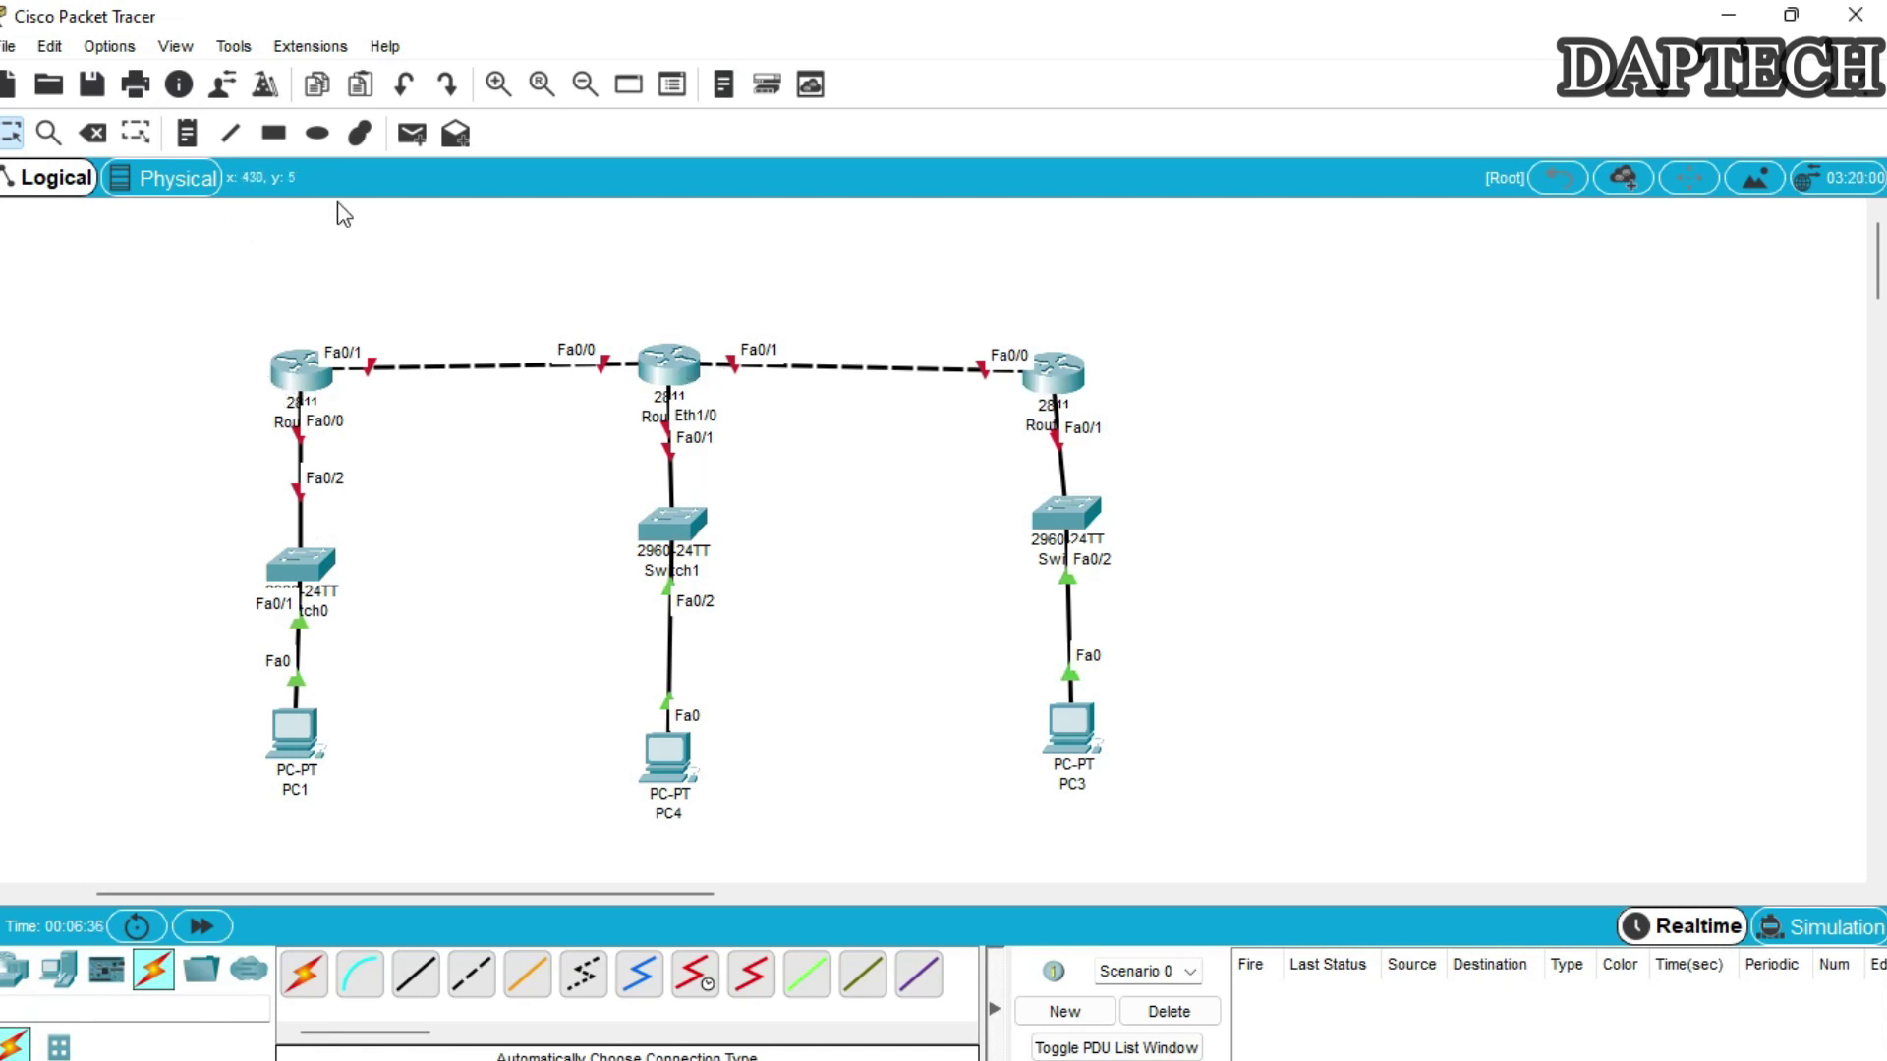
# Add a note reading EIGRP CONFIGURATIONS above the middle router and shift it slightly higher as the diagram's title.
pyautogui.click(189, 135)
pyautogui.click(522, 279)
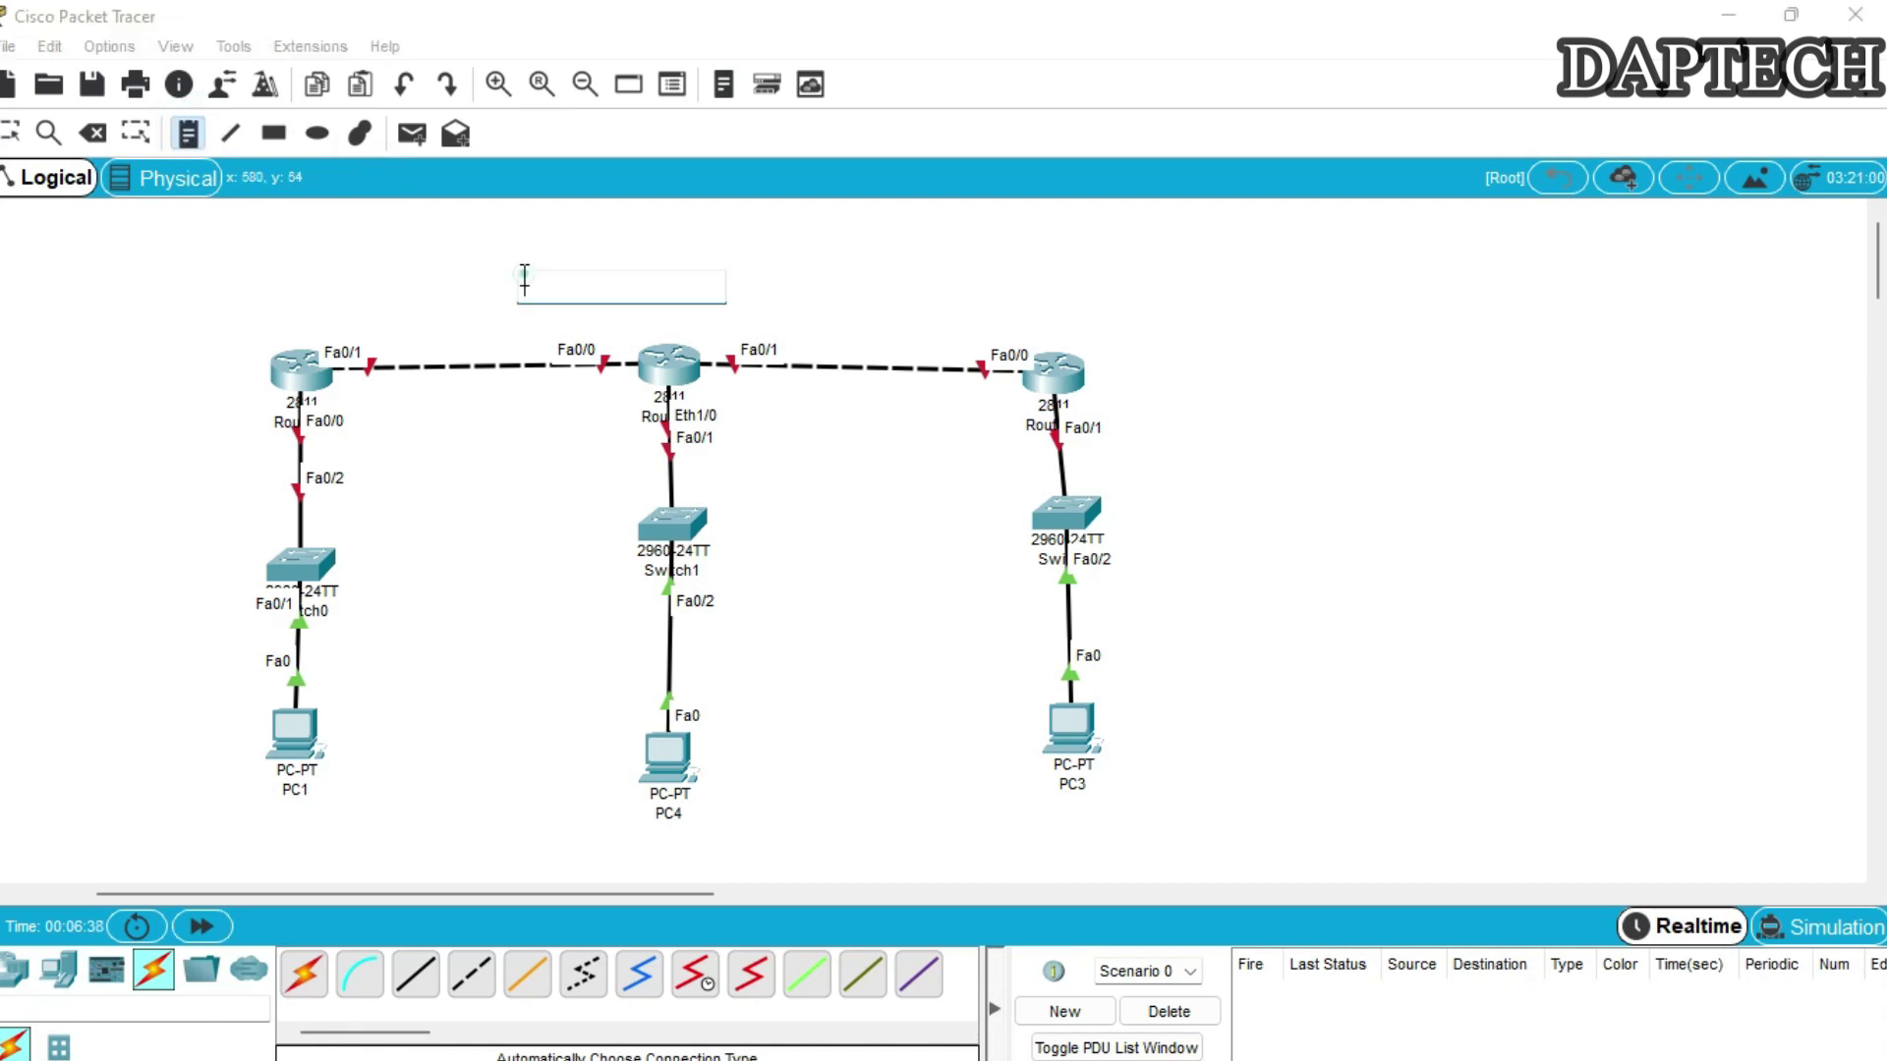
pyautogui.write('EIGRP CONFIGURA')
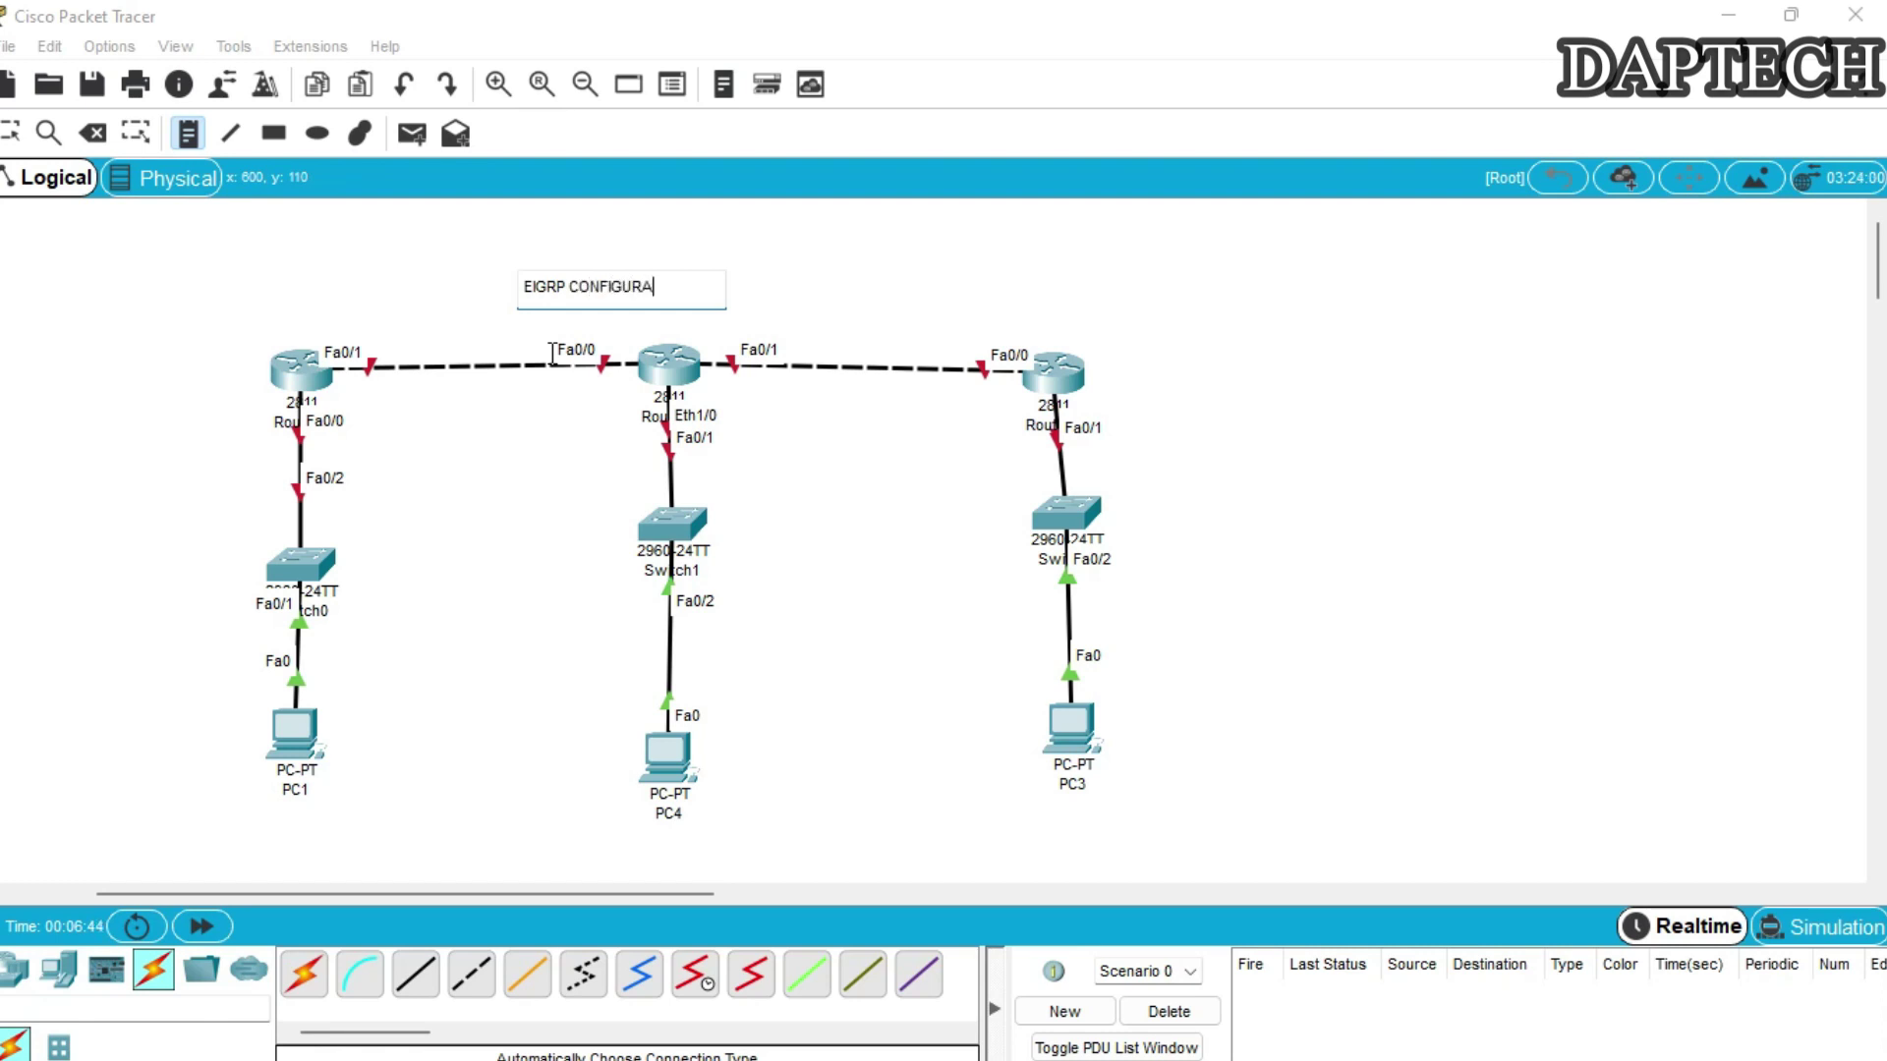
pyautogui.write('TIONDS')
pyautogui.press('BackSpace')
pyautogui.press('BackSpace')
pyautogui.write('S')
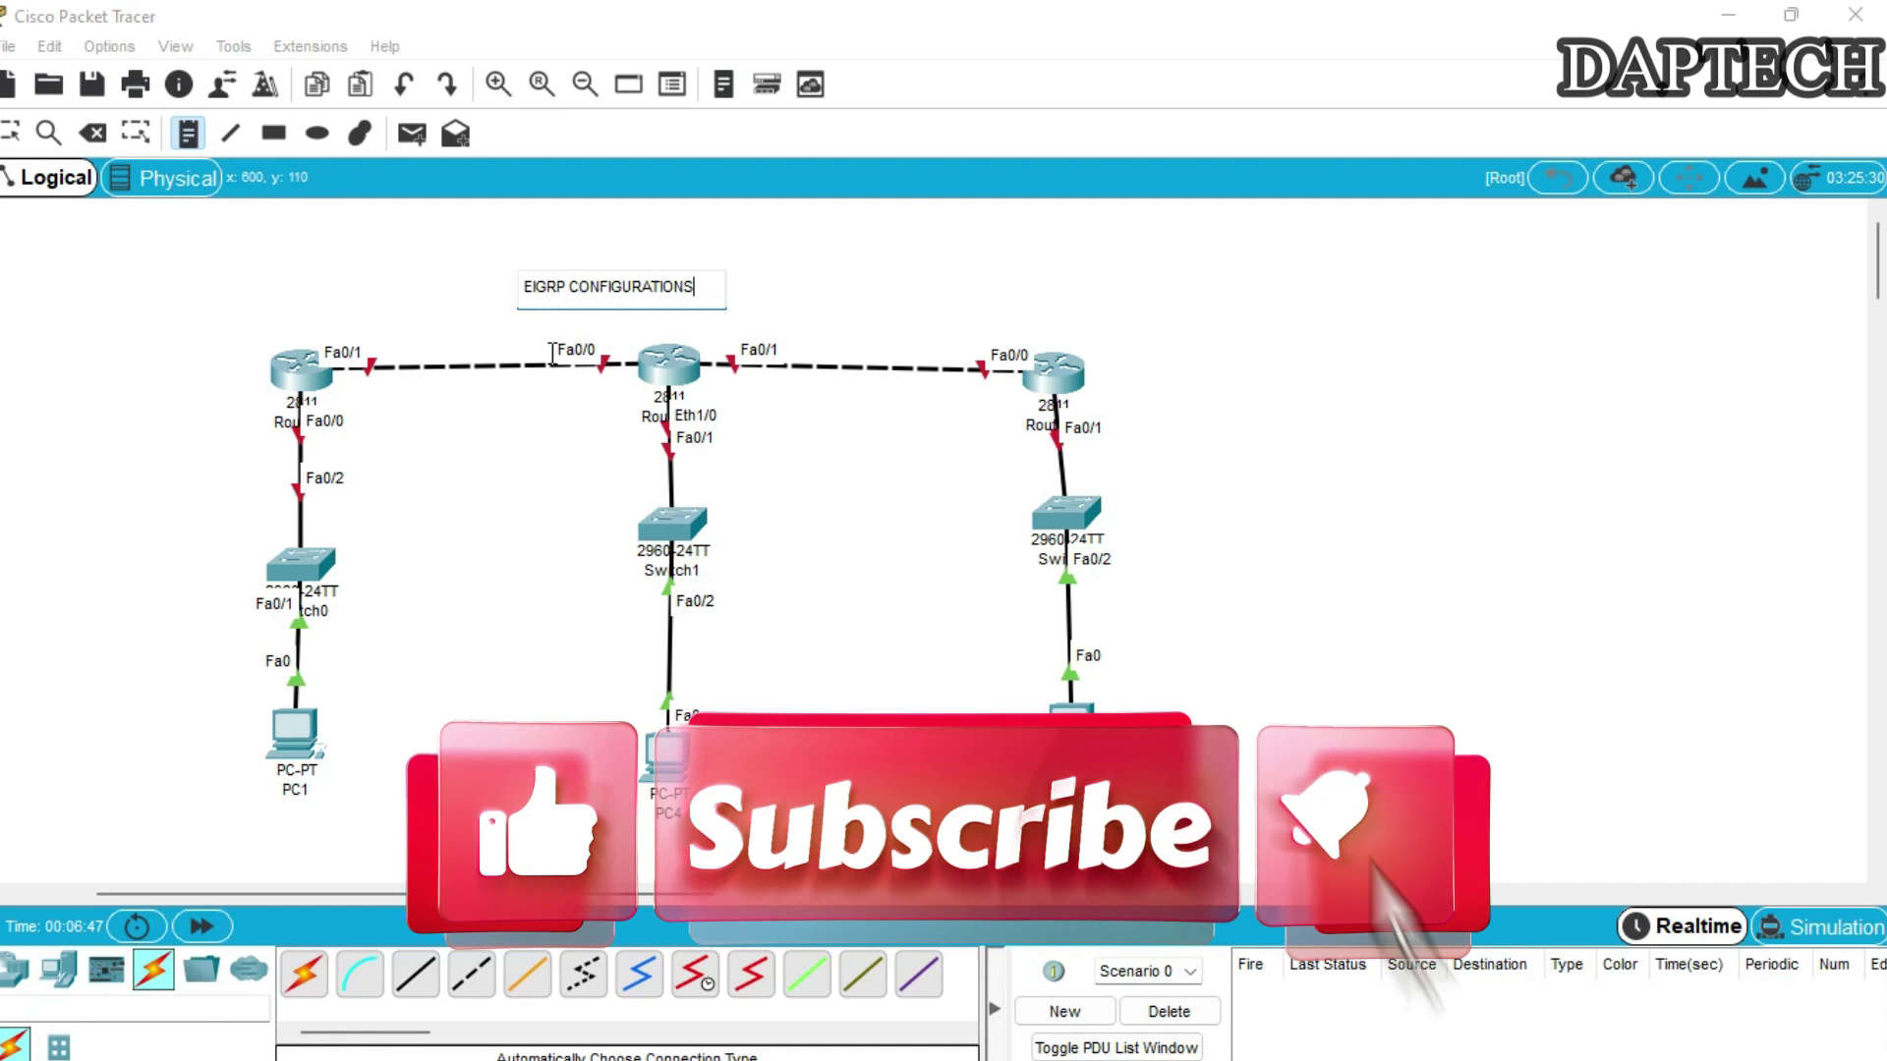
pyautogui.click(93, 269)
pyautogui.press('Escape')
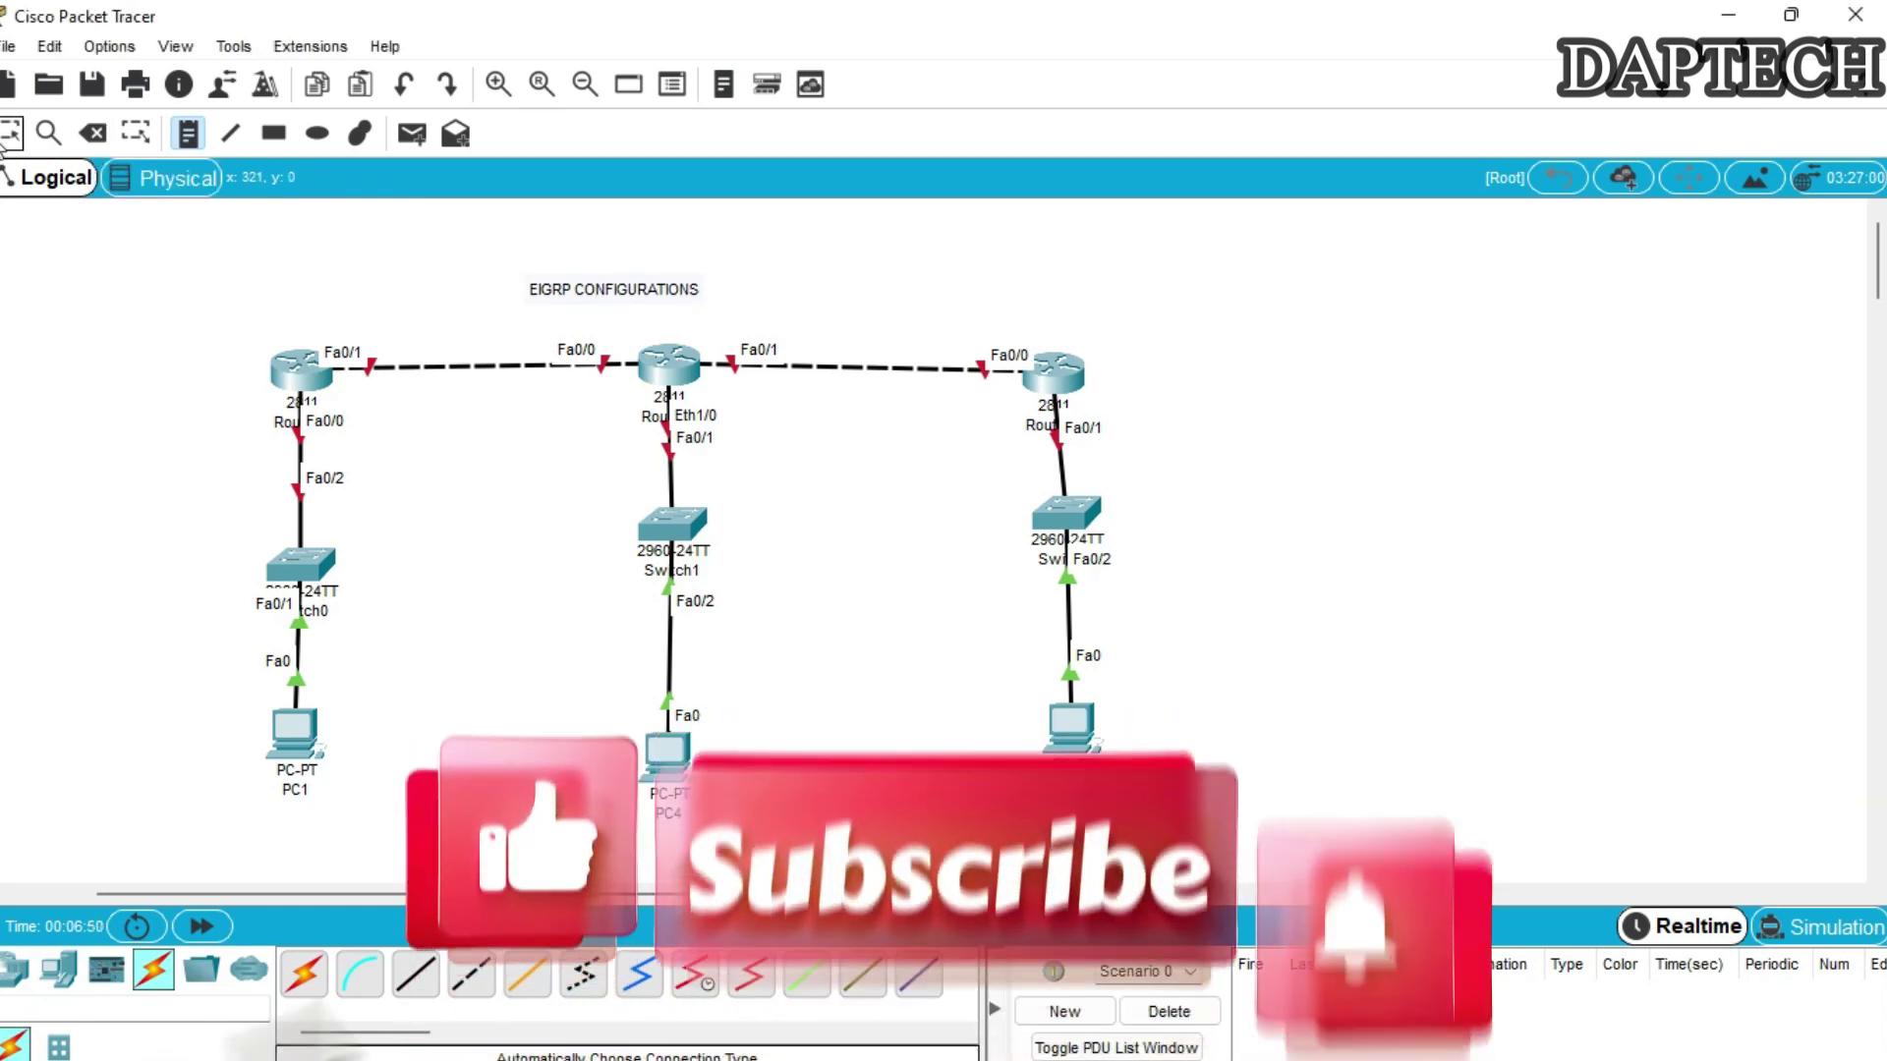
pyautogui.moveTo(602, 297); pyautogui.dragTo(635, 251)
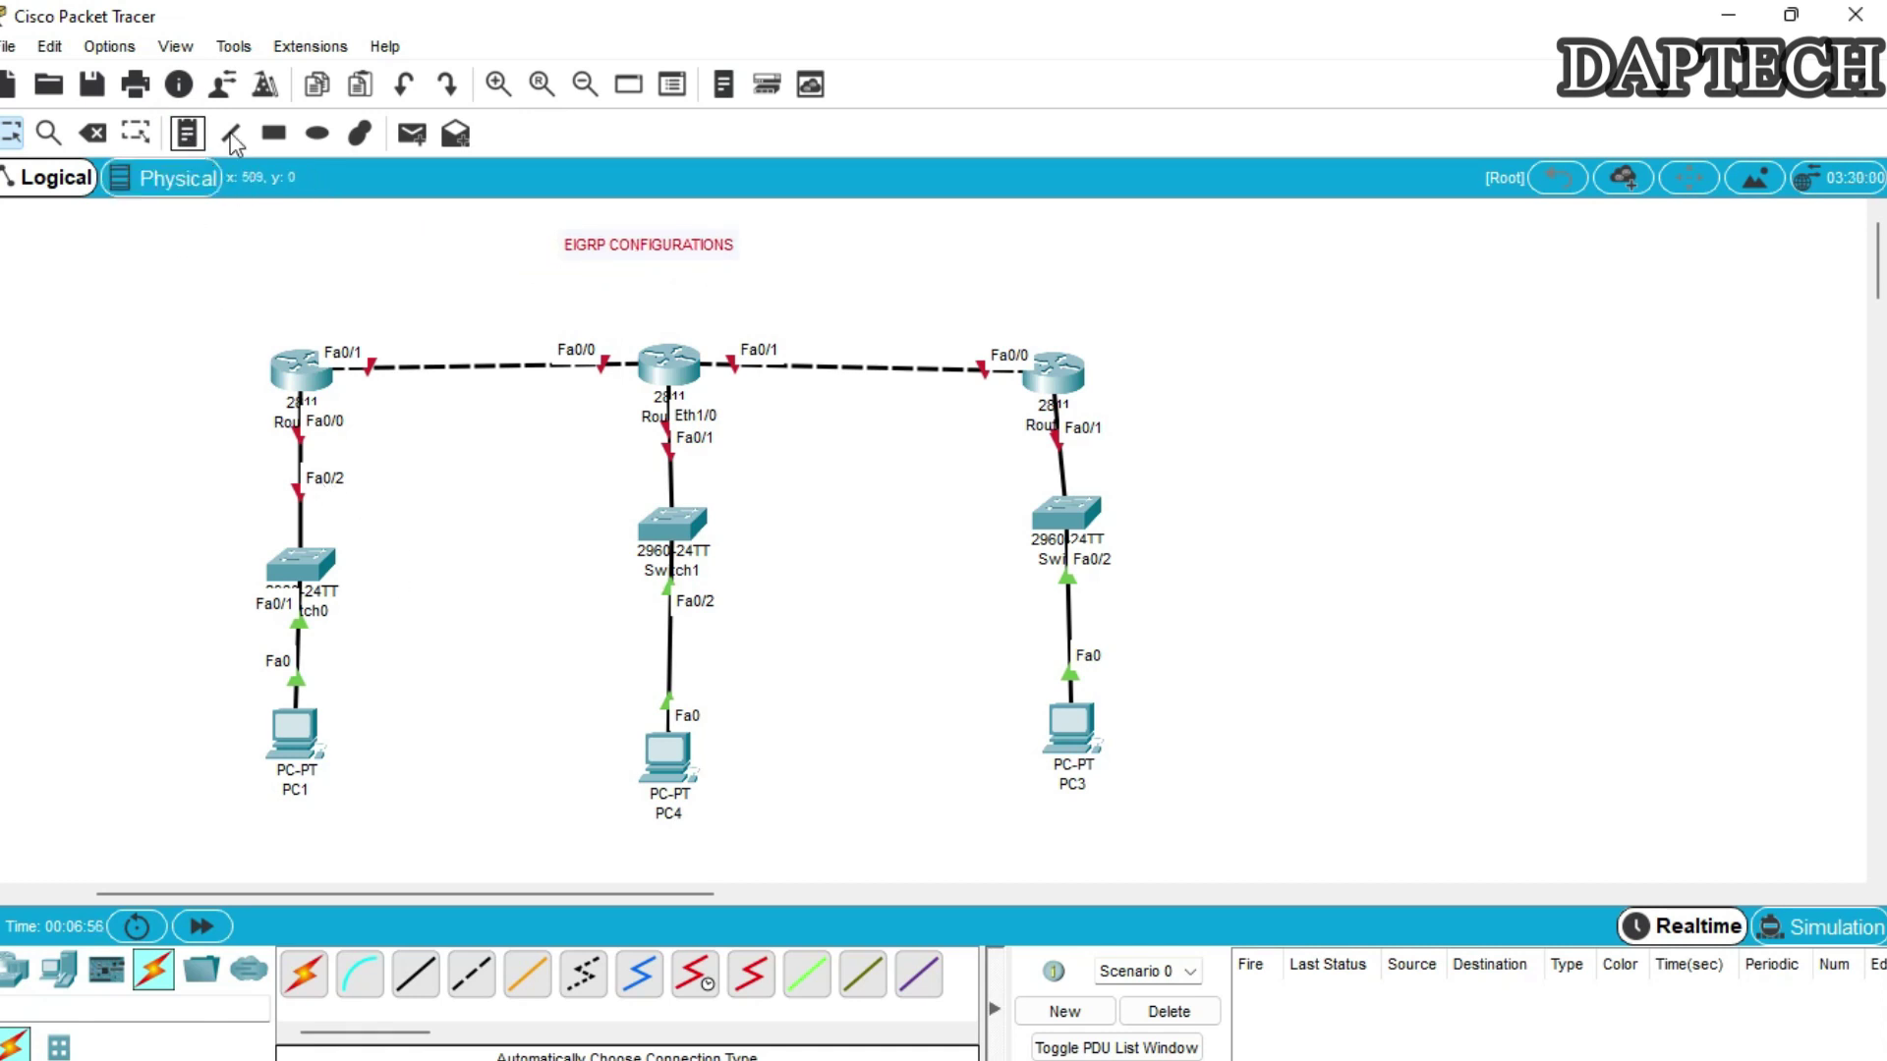
# Add network notes beside the three LANs: 10.10.0.0 at Switch0, 20.10.0.0 at Switch1 and 30.20.0.0 at the PC3 switch.
pyautogui.click(186, 132)
pyautogui.click(124, 513)
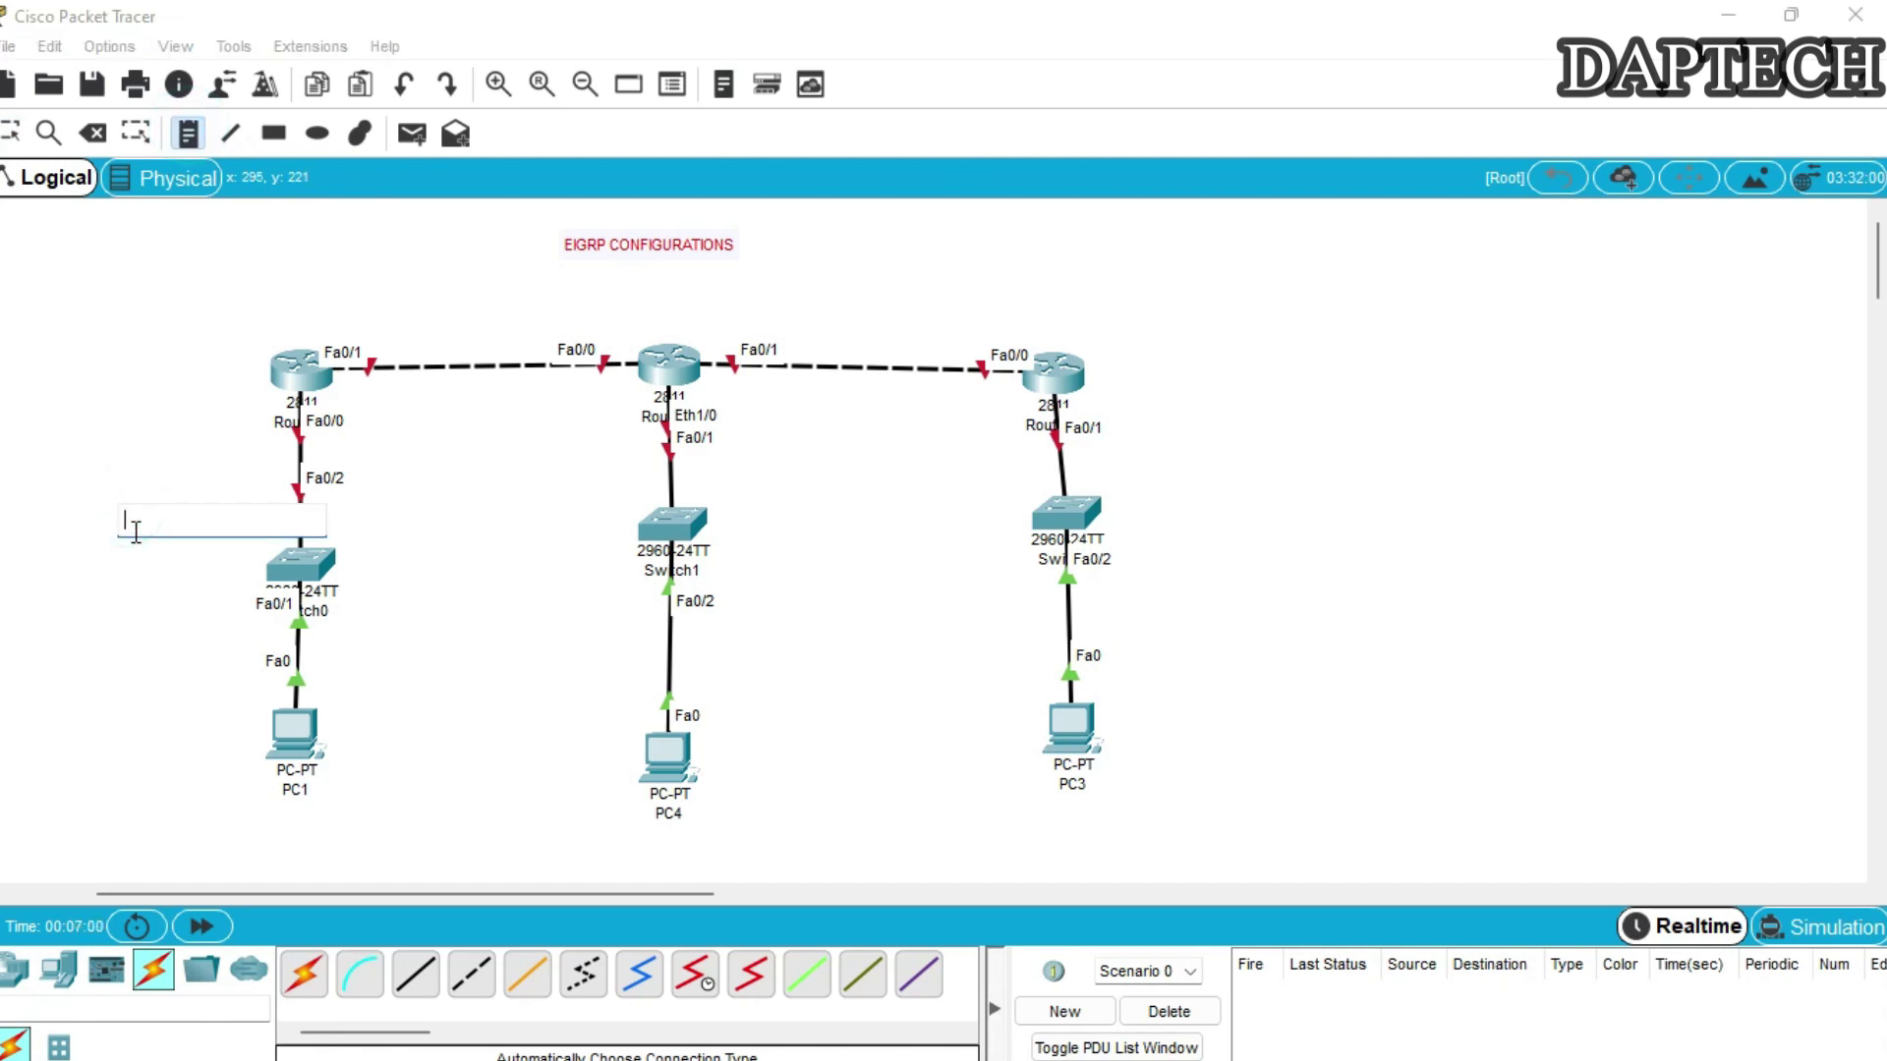
pyautogui.write('10.10.0.0')
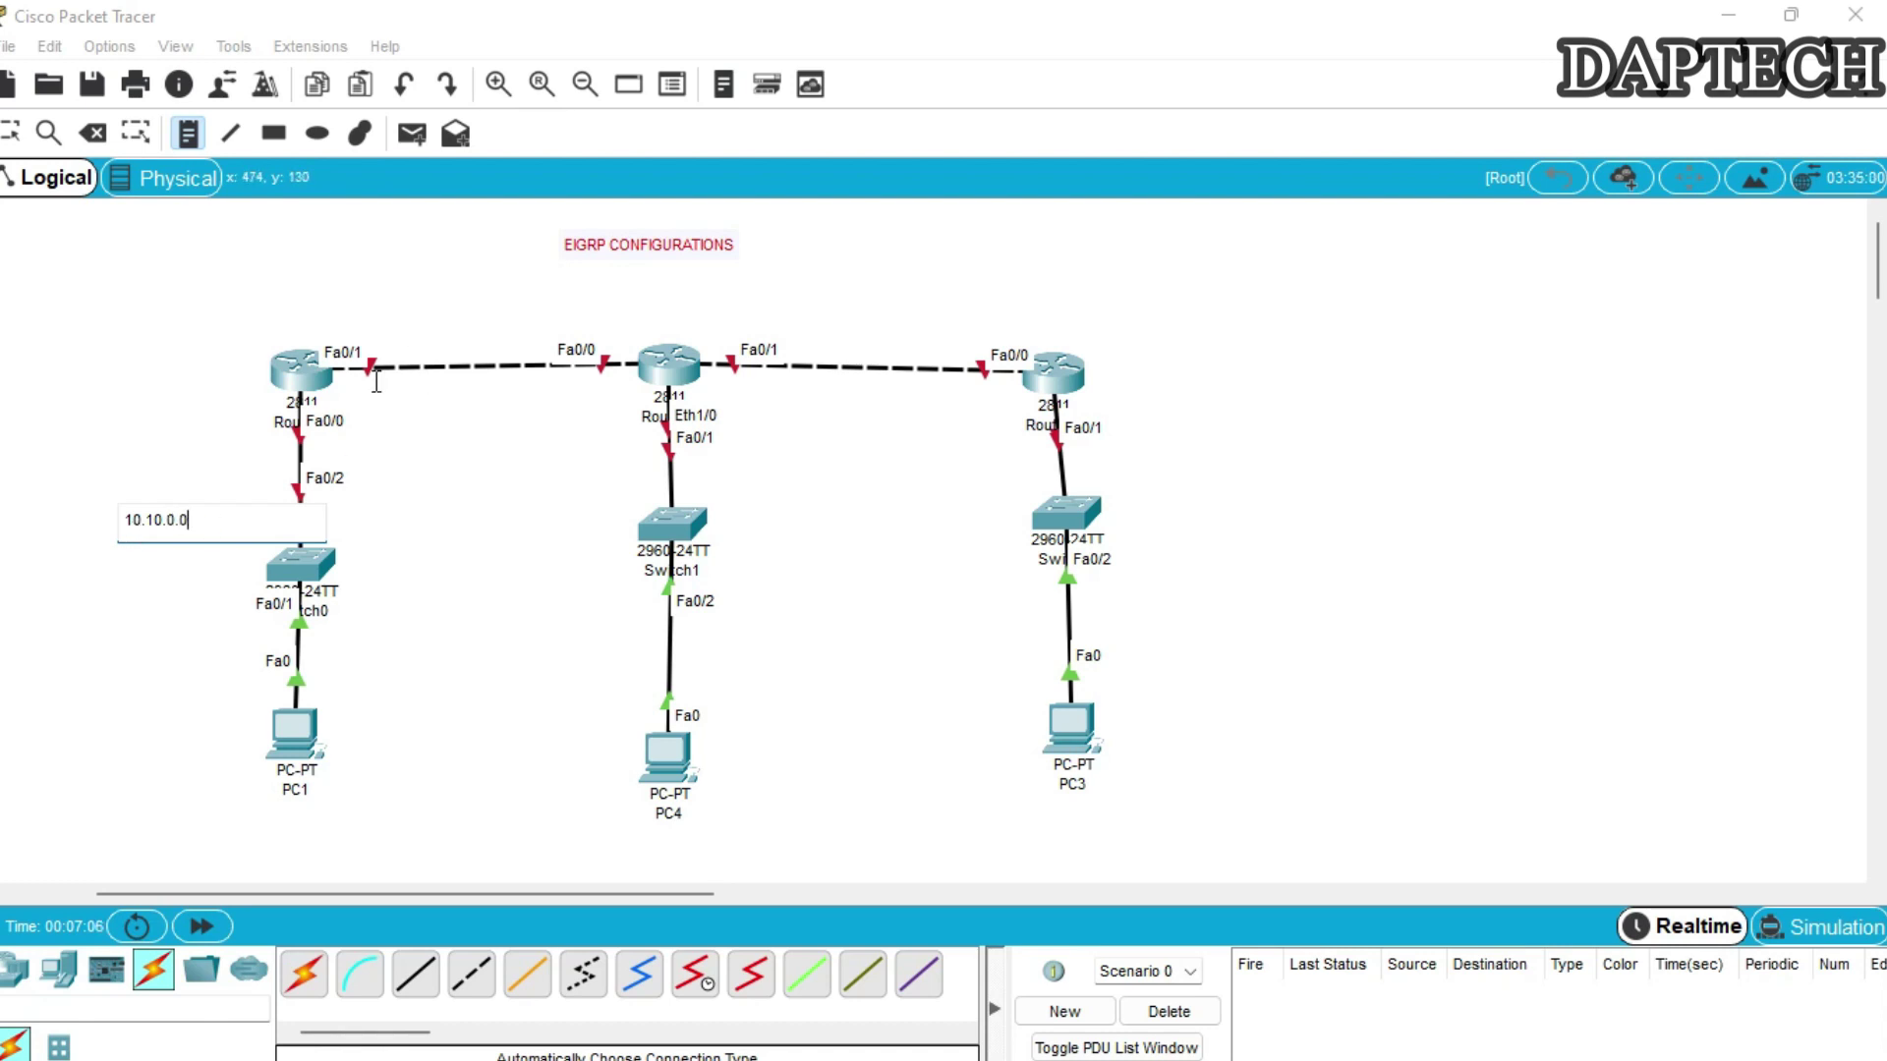
pyautogui.click(409, 306)
pyautogui.click(735, 489)
pyautogui.write('2')
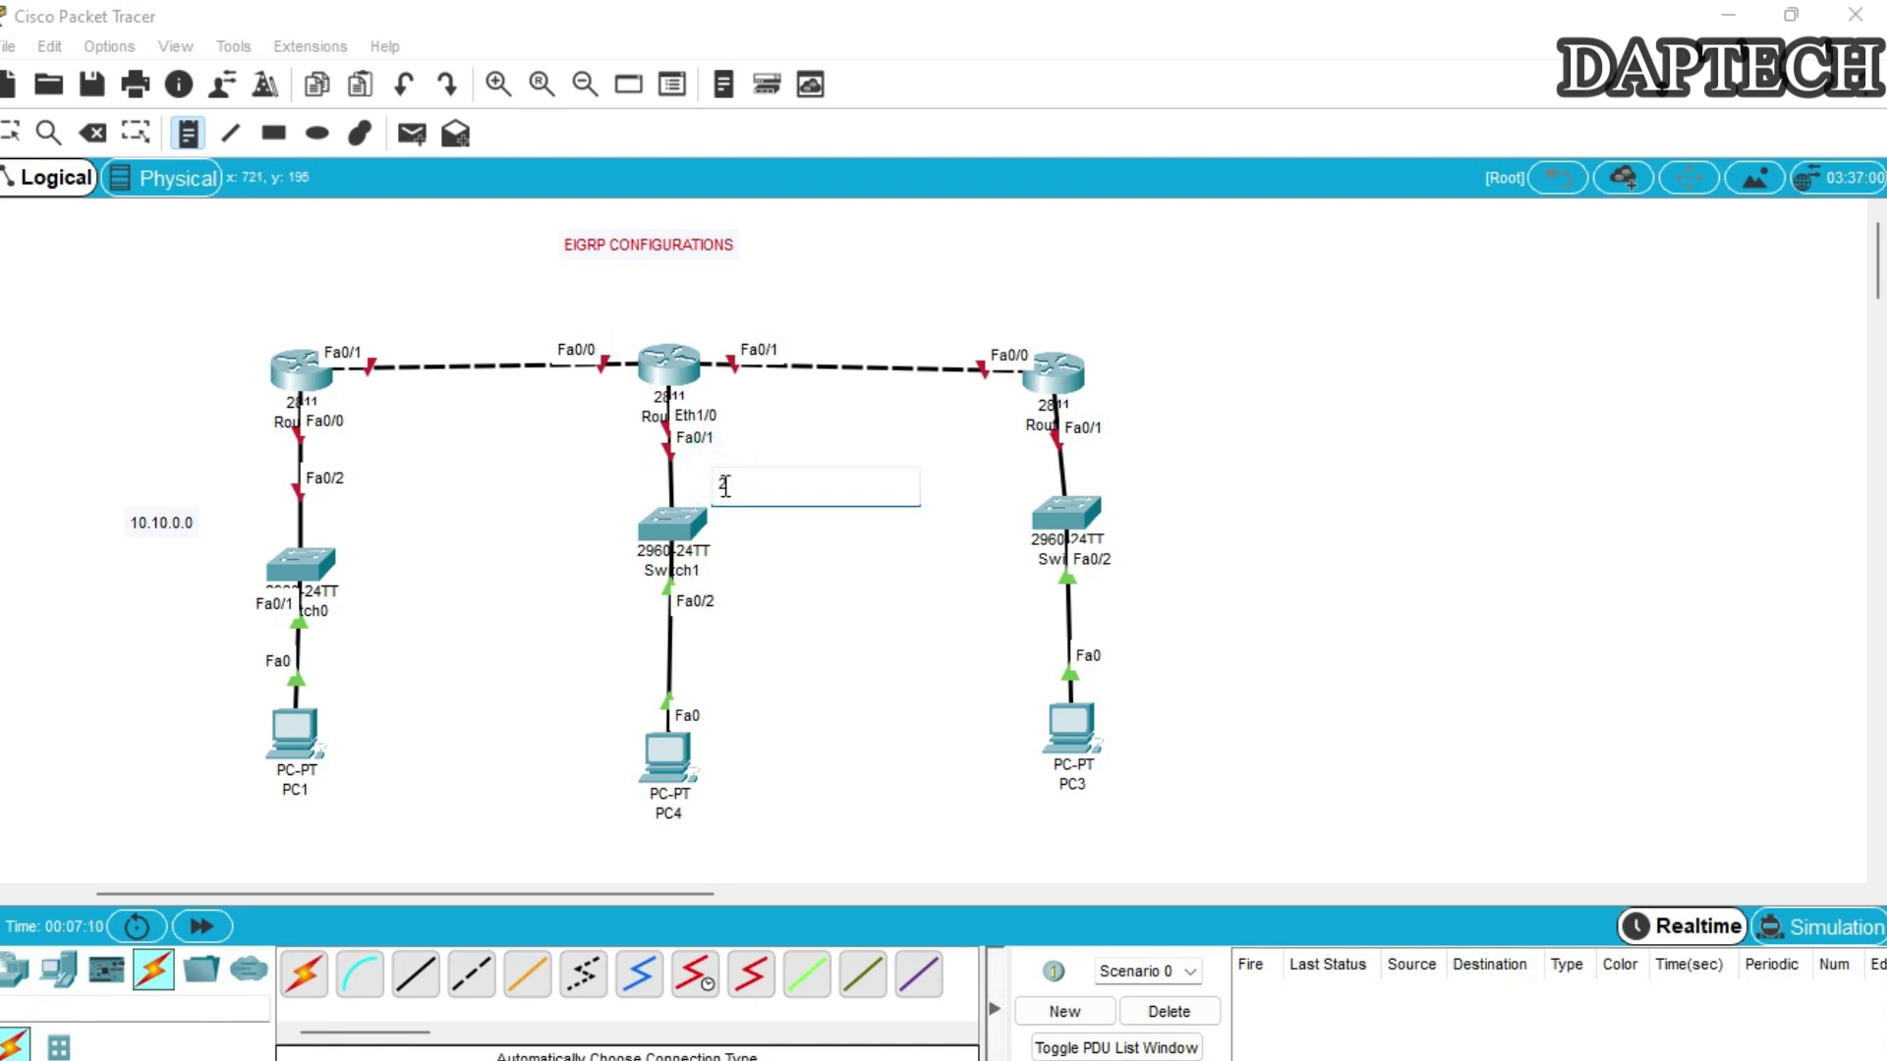
pyautogui.write('0.10.0.0')
pyautogui.click(1122, 470)
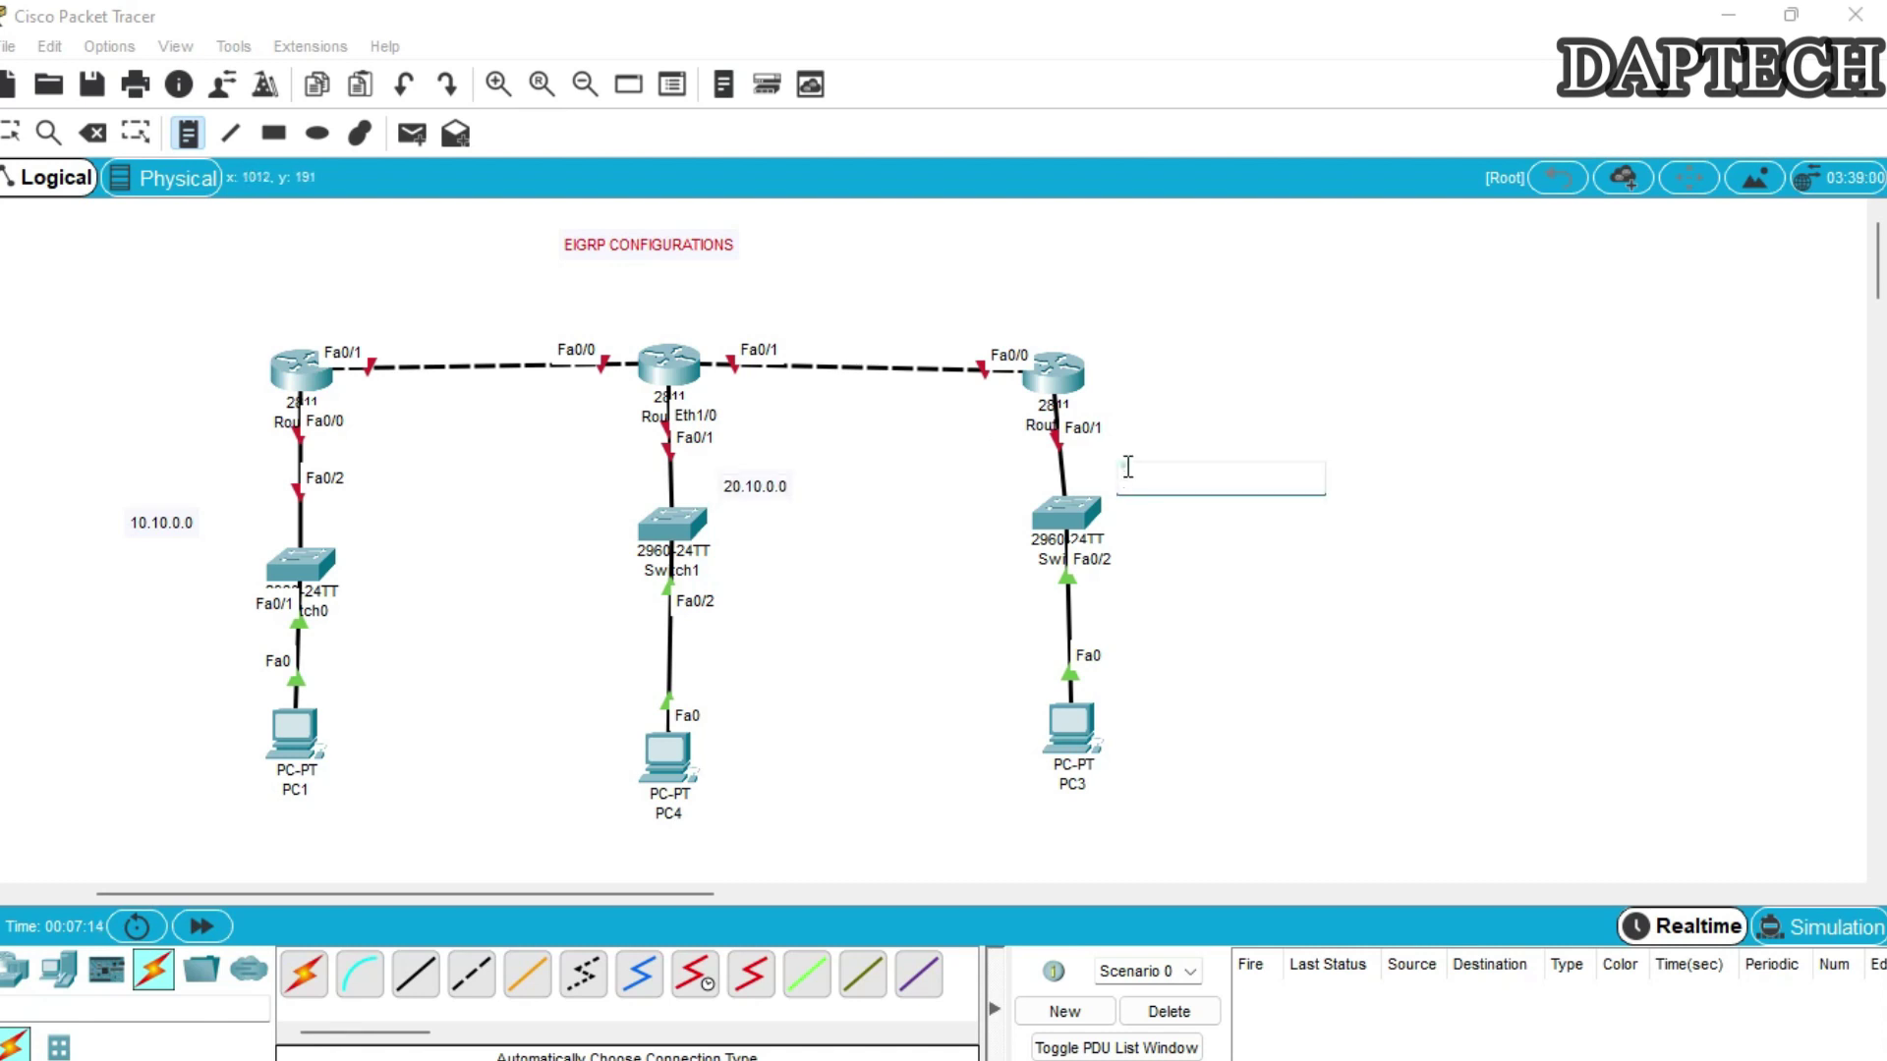
pyautogui.write('30.20.0.0')
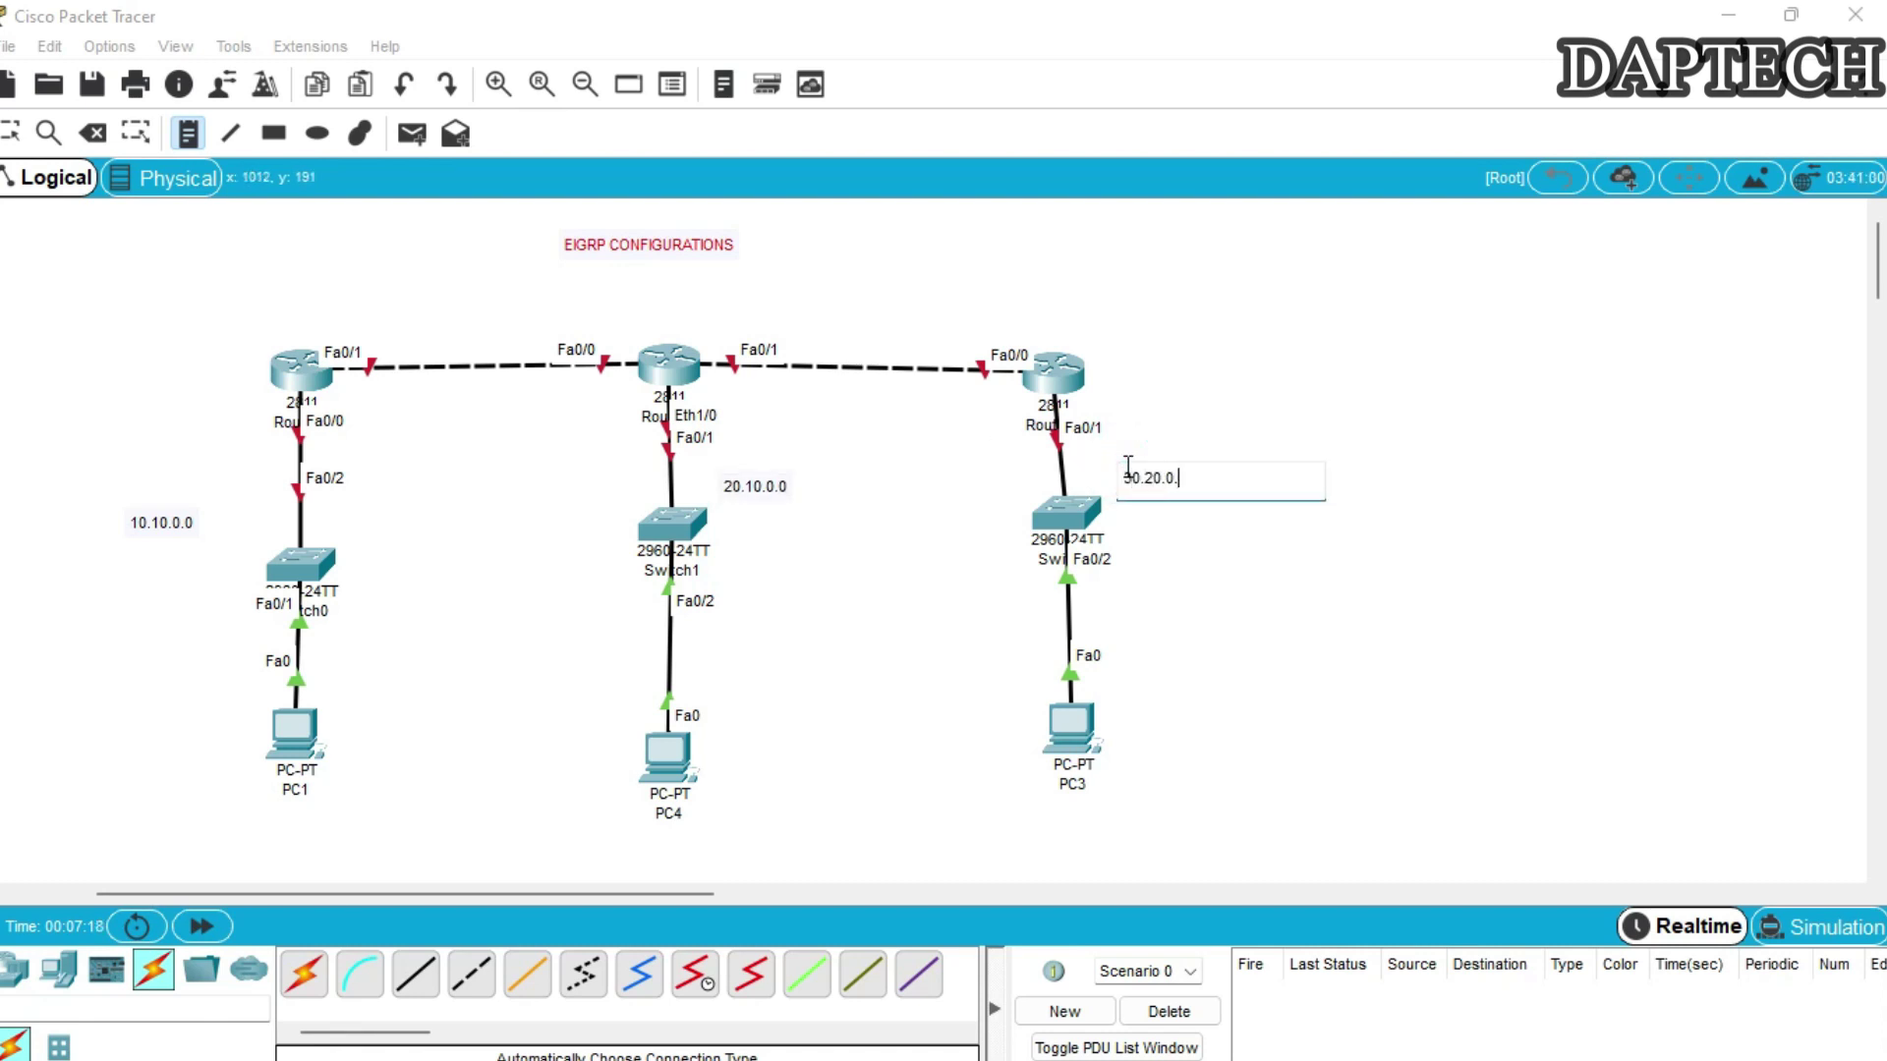
# Label the link between the first and middle routers 40.20.0.0 and the link from the middle router to the last one 50.10.0.0.
pyautogui.click(397, 305)
pyautogui.write('40.20.0.0')
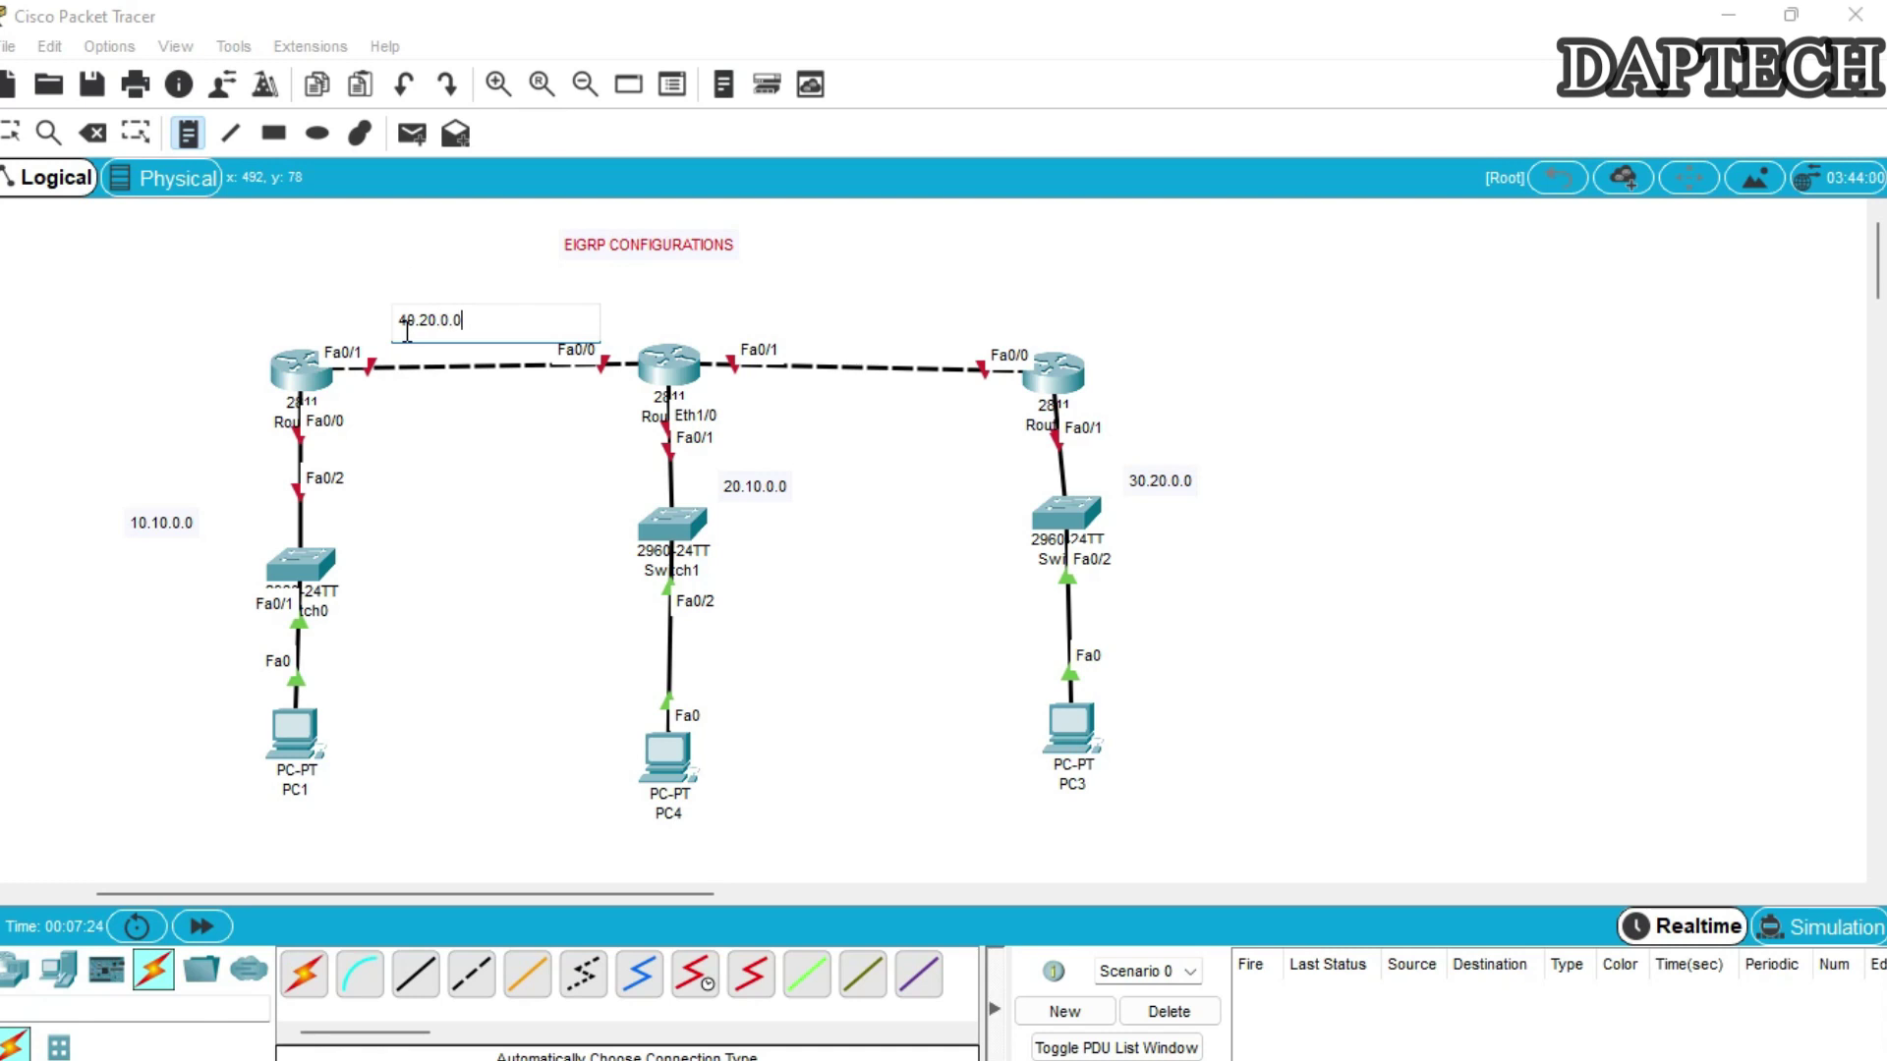
pyautogui.click(779, 295)
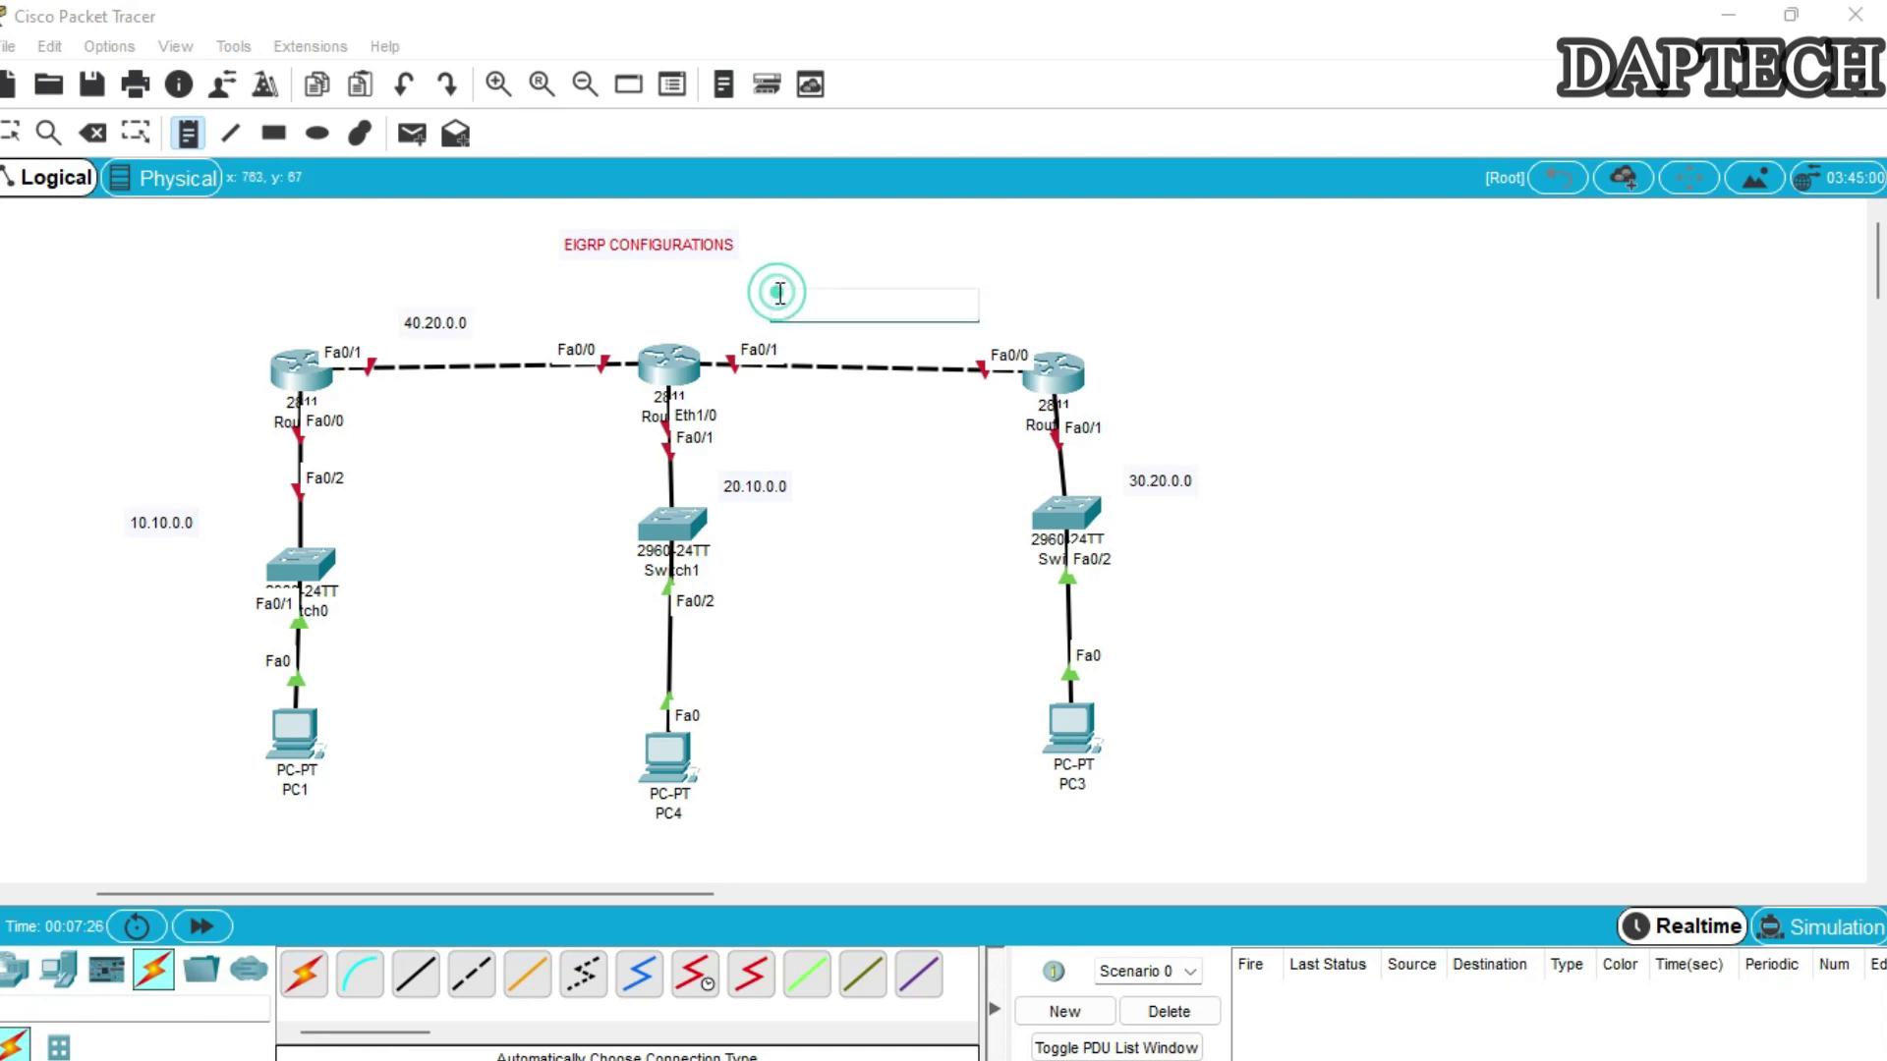
pyautogui.write('50.10.0.0')
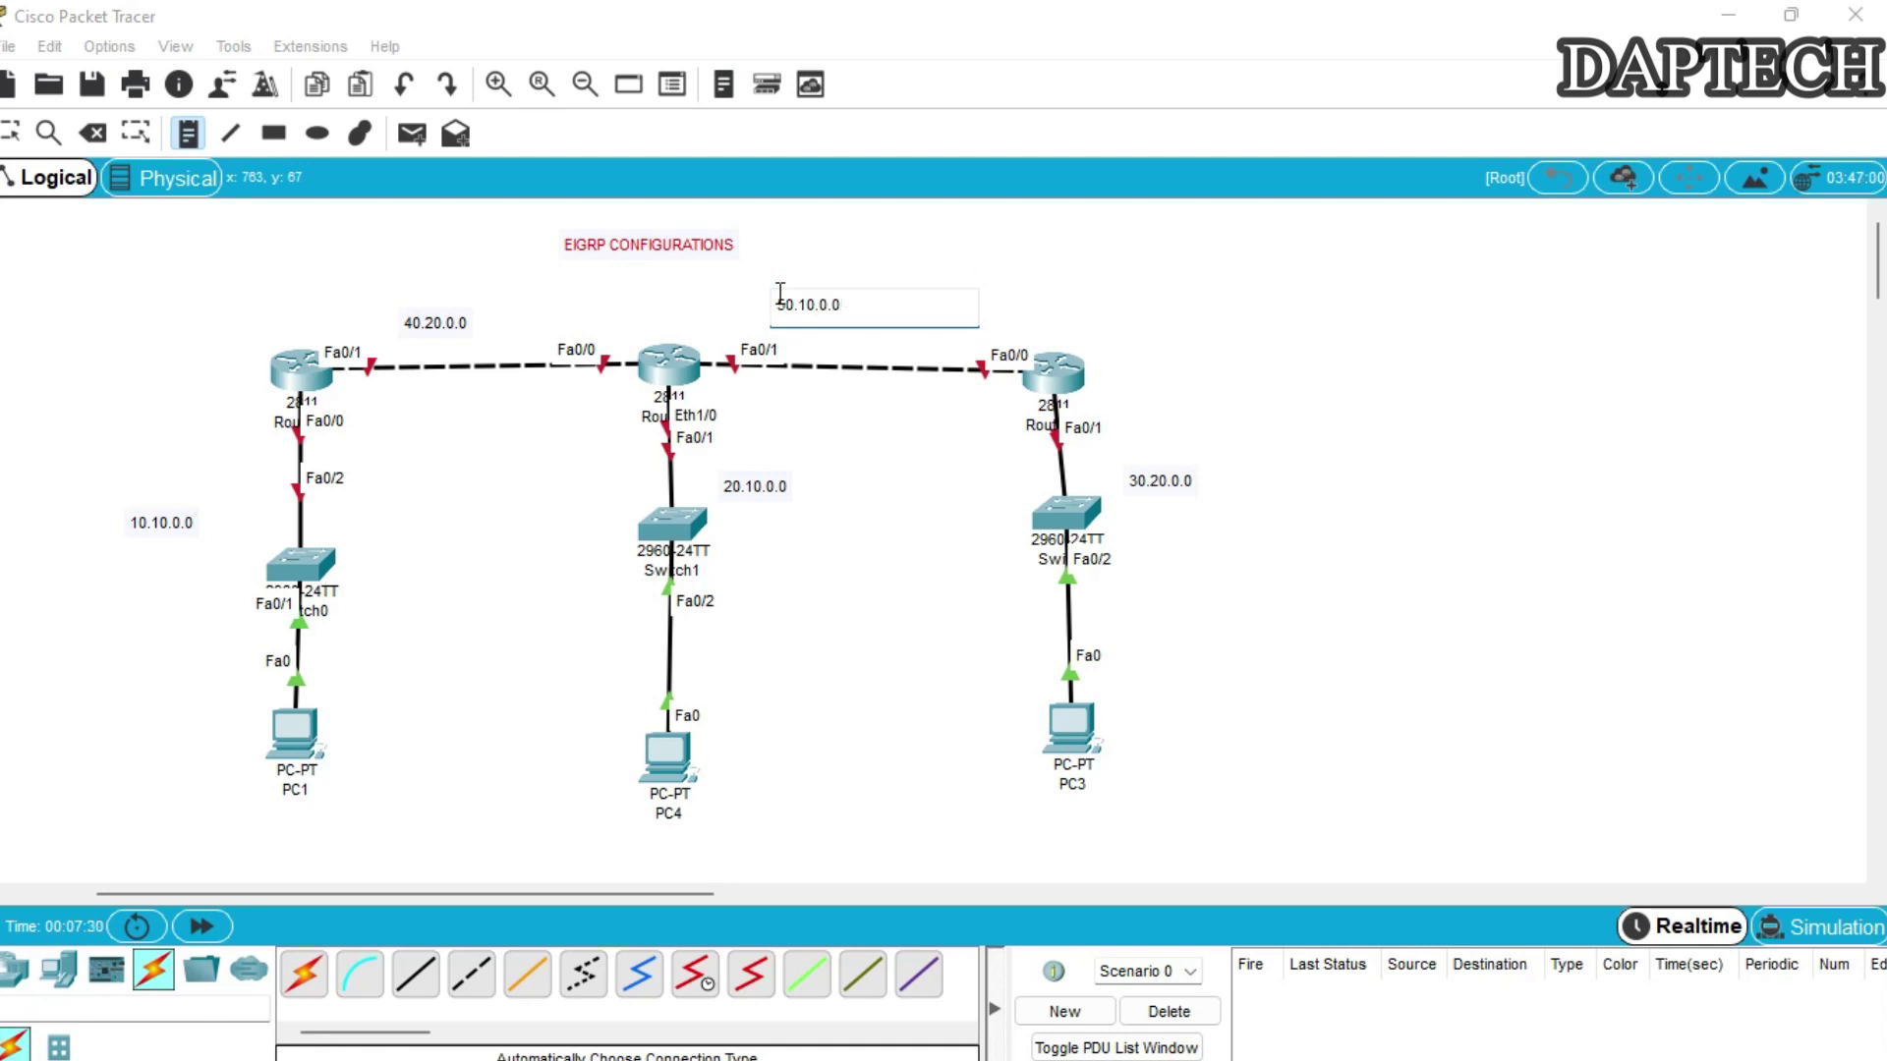
# Reposition the 40.20.0.0 and 50.10.0.0 notes above their links and align PC4 beneath Switch1.
pyautogui.click(12, 132)
pyautogui.click(800, 311)
pyautogui.moveTo(437, 322); pyautogui.dragTo(463, 318)
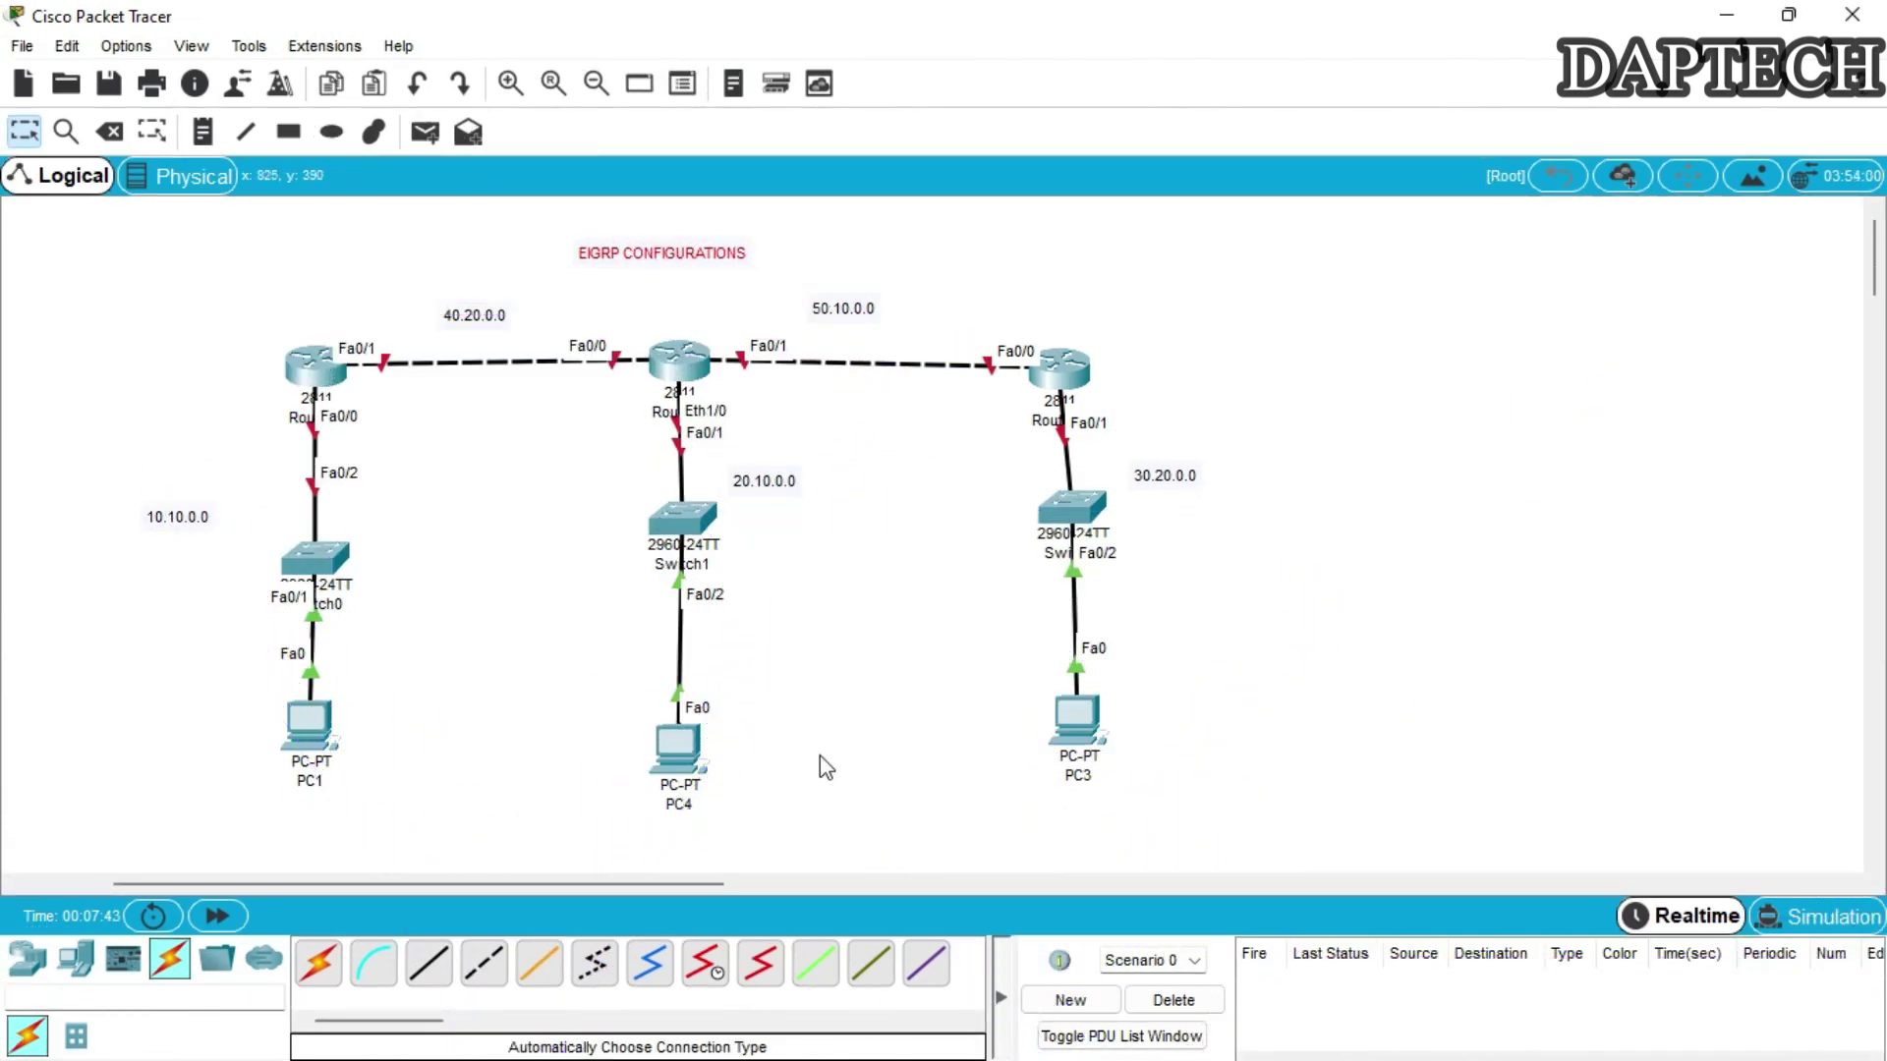
pyautogui.moveTo(671, 744); pyautogui.dragTo(680, 734)
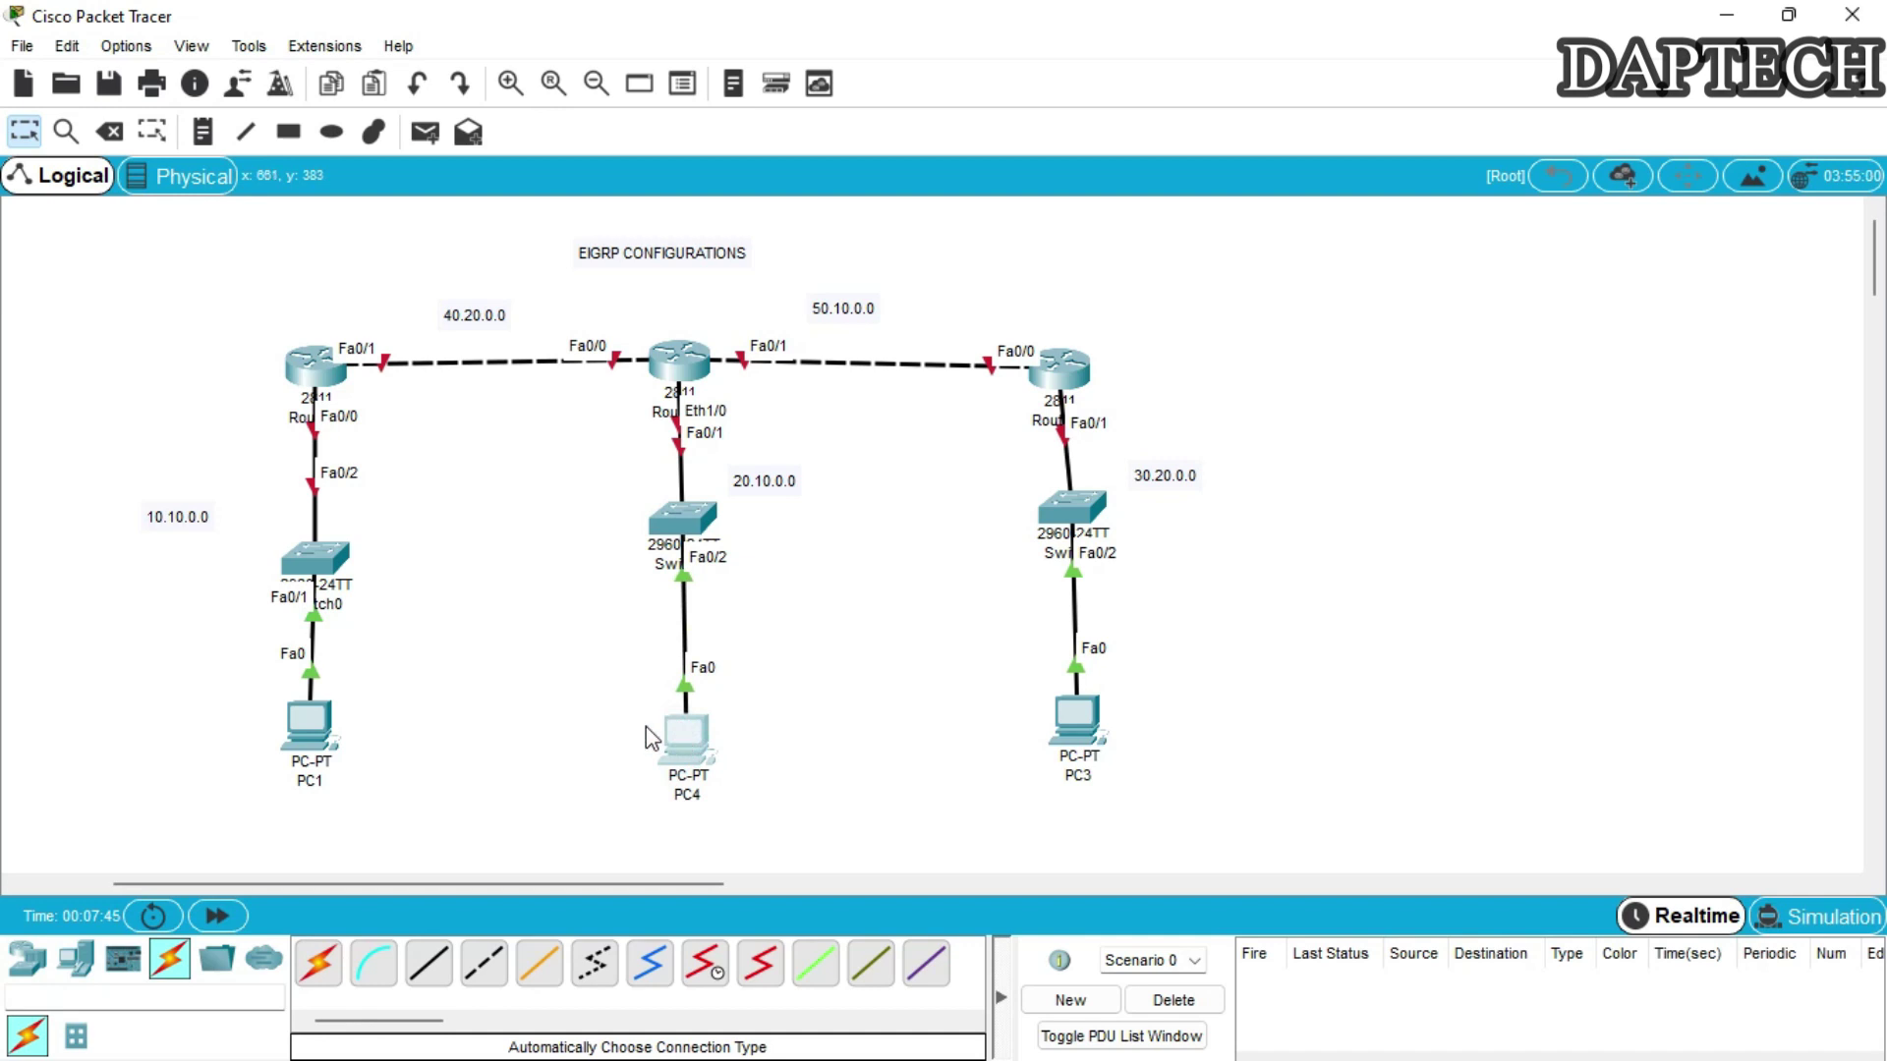
# Open PC1's IP configuration and place its window so that PC1's part of the topology stays visible.
pyautogui.click(312, 723)
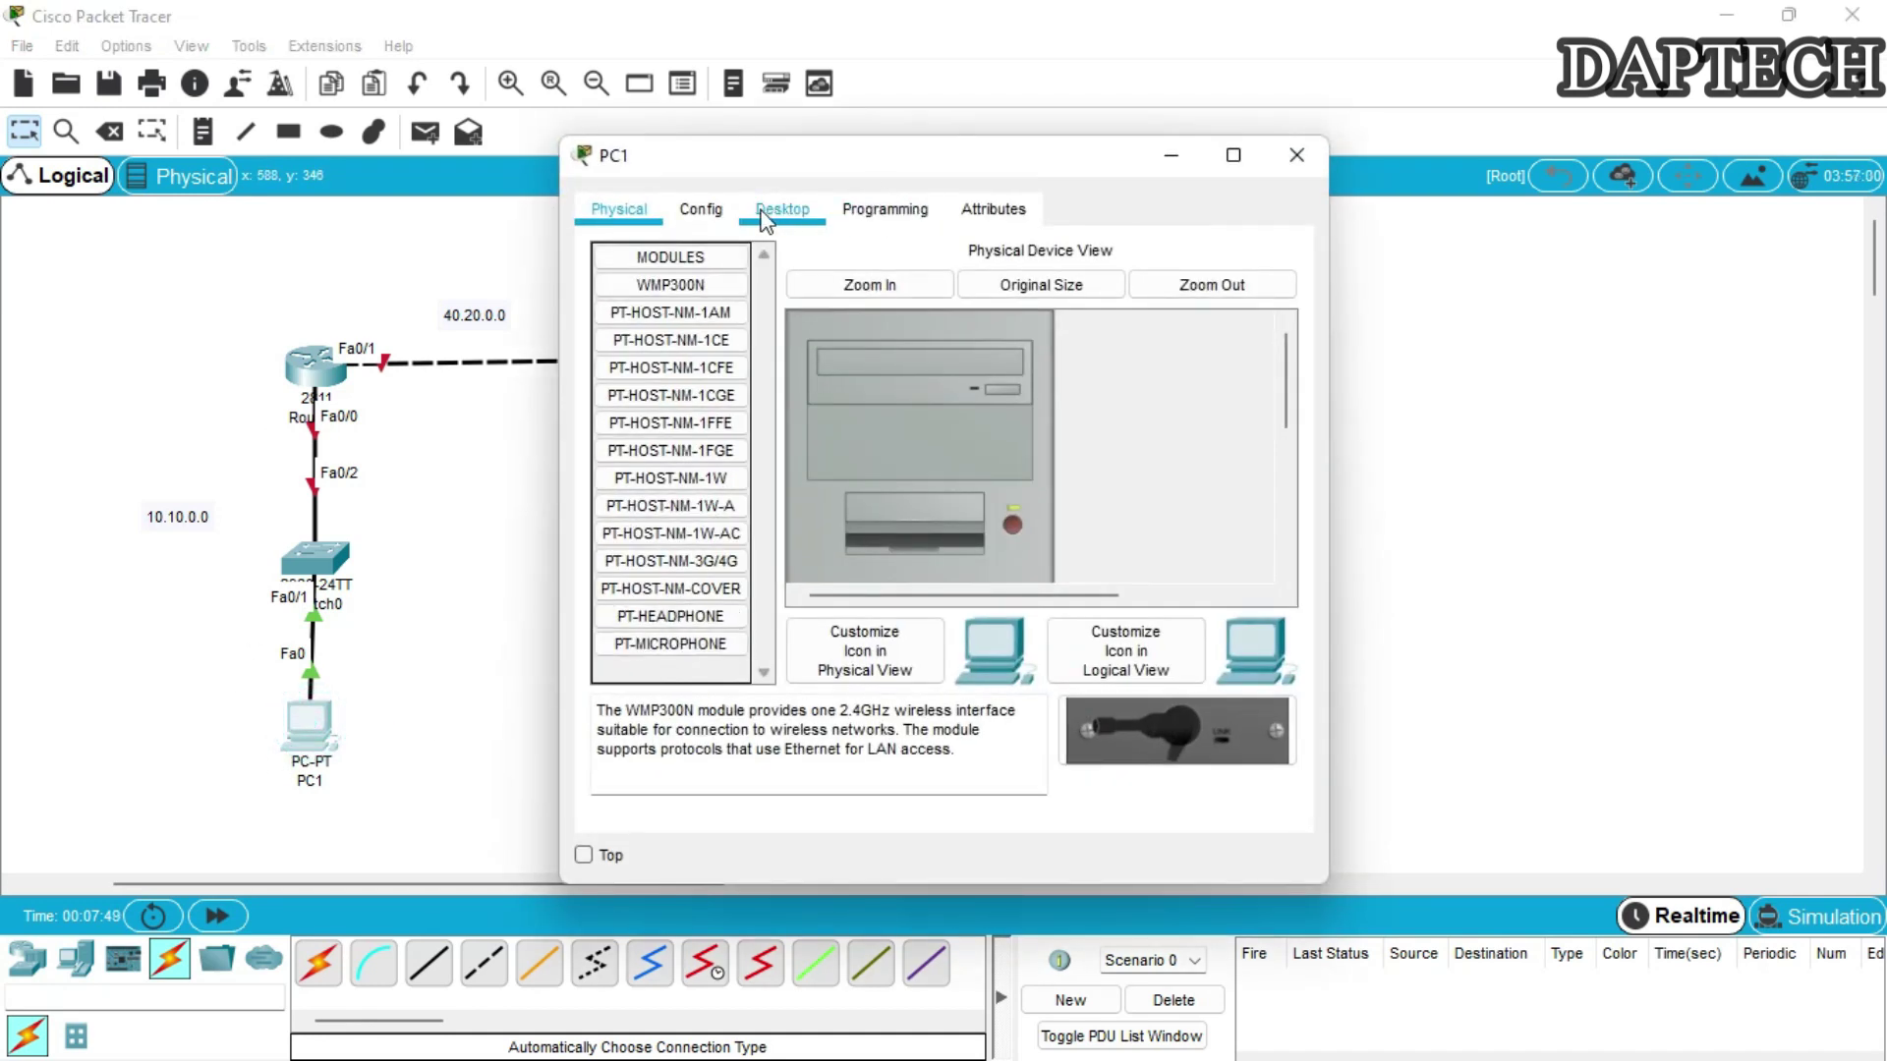
pyautogui.click(765, 218)
pyautogui.moveTo(820, 162); pyautogui.dragTo(1269, 151)
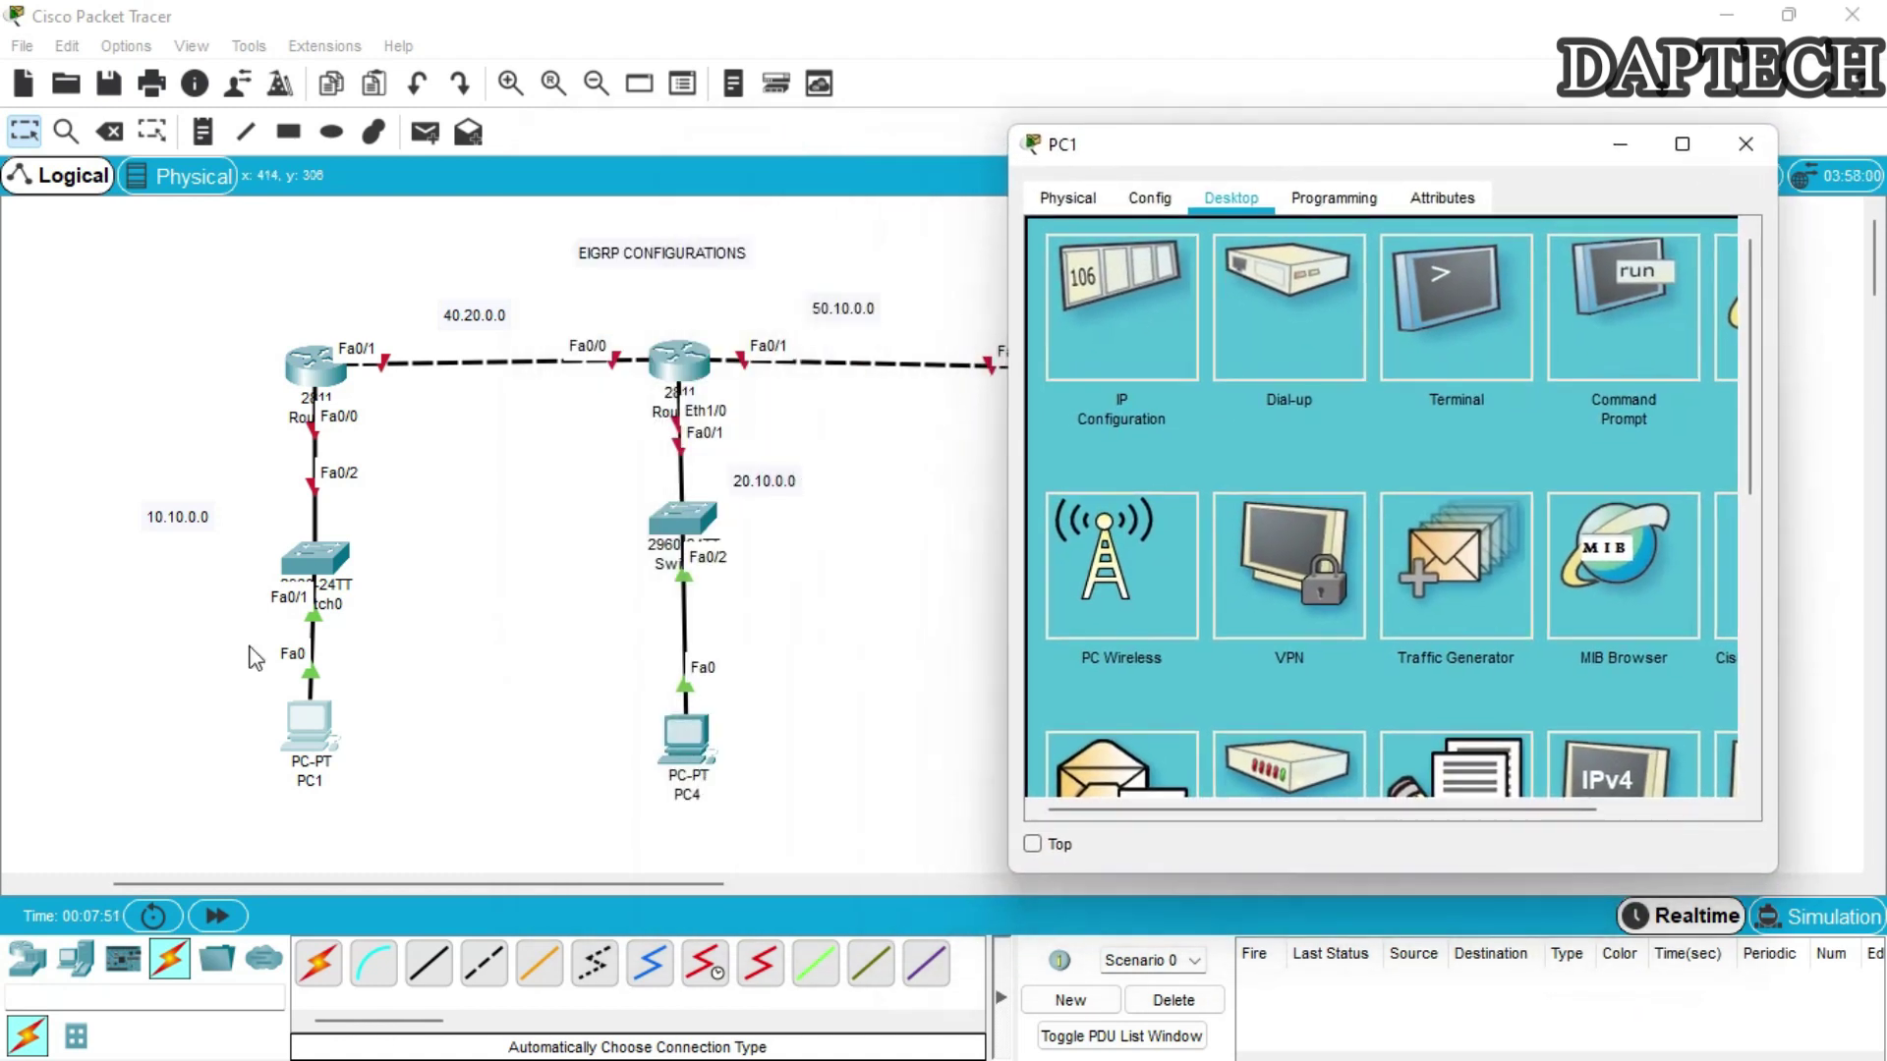
pyautogui.moveTo(332, 887); pyautogui.dragTo(363, 886)
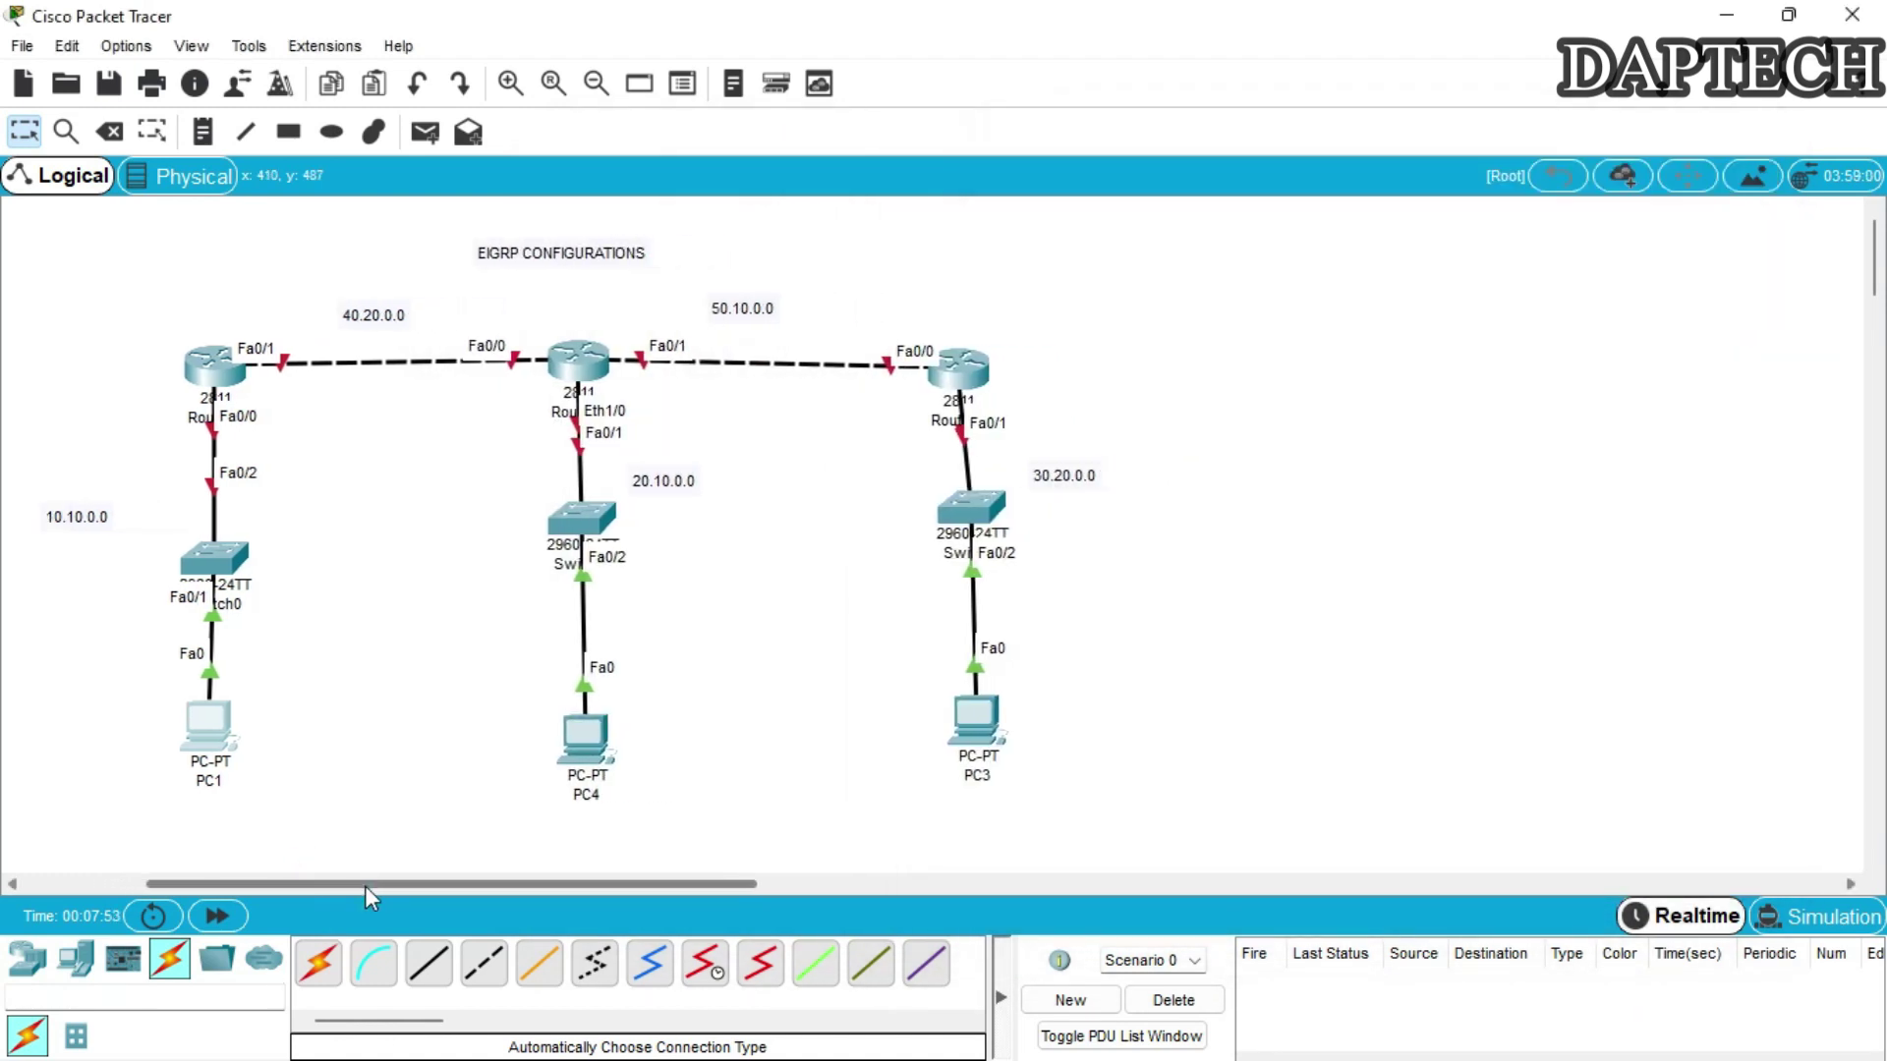
pyautogui.click(208, 724)
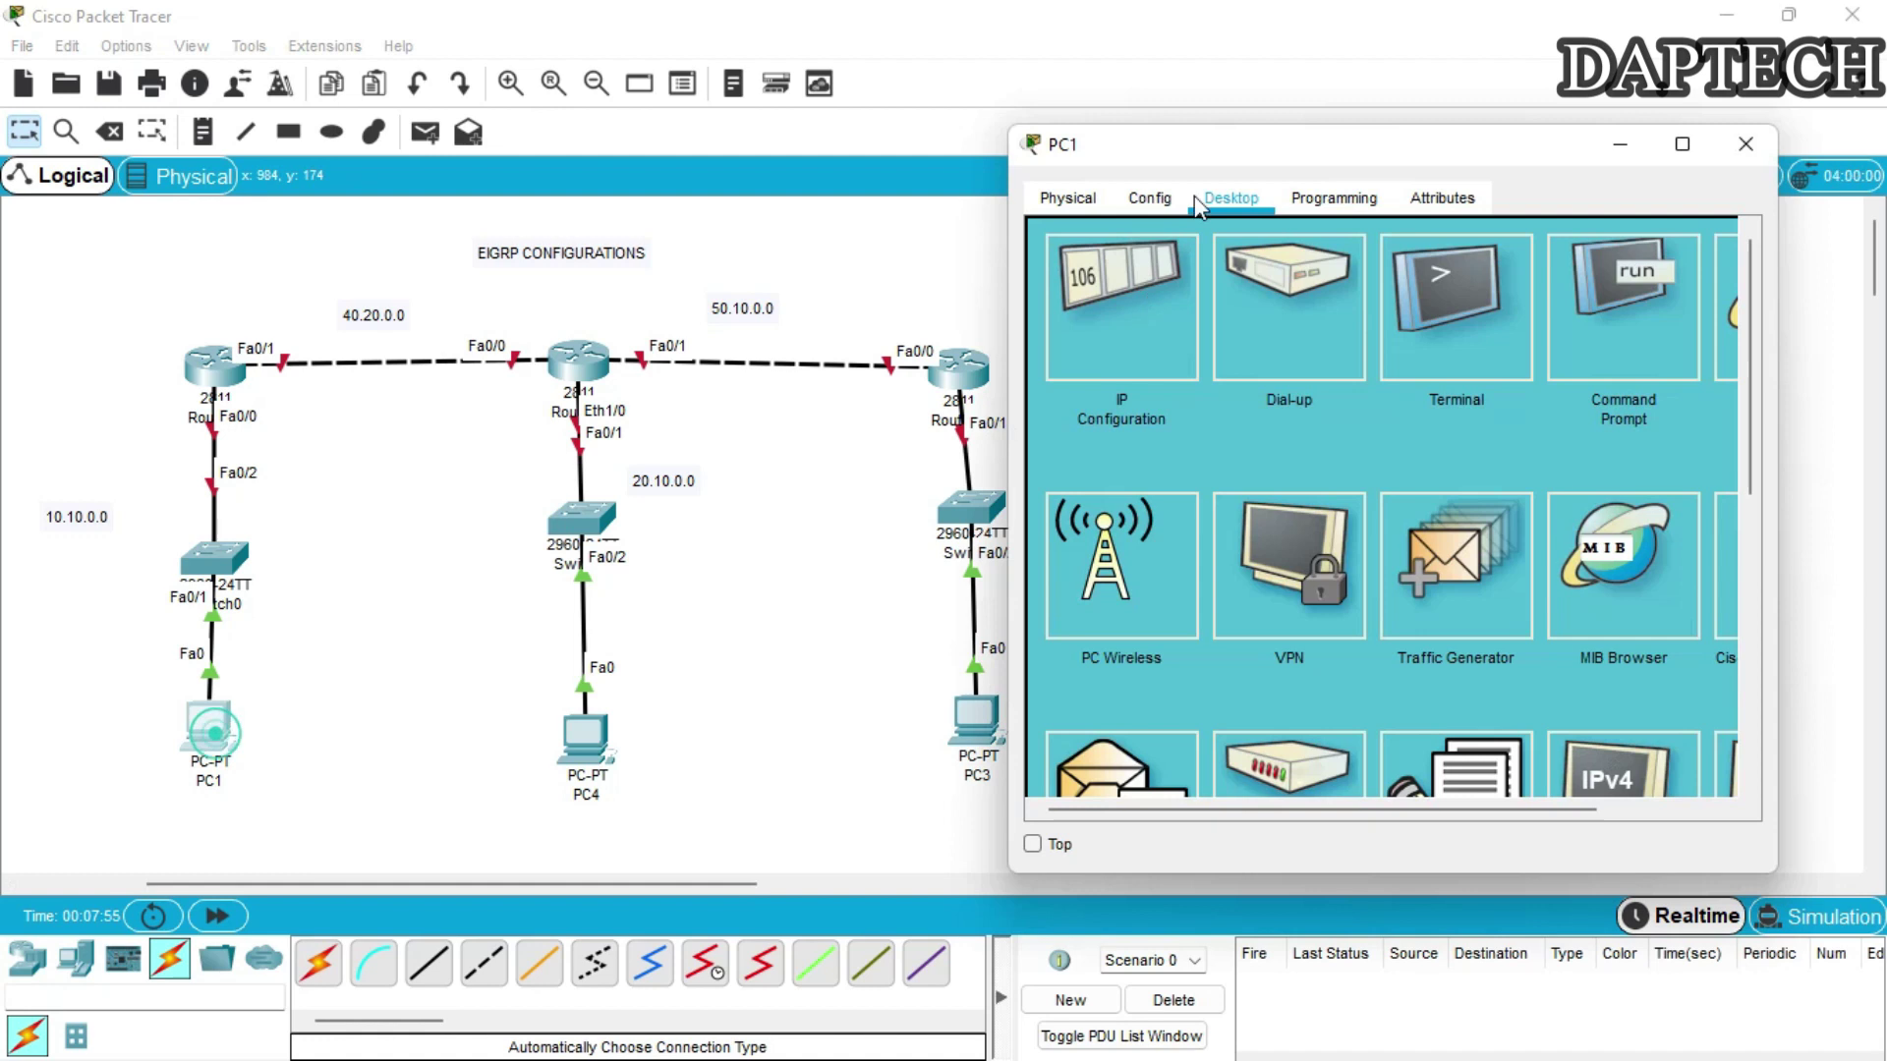
pyautogui.moveTo(1224, 157); pyautogui.dragTo(1262, 142)
pyautogui.click(1122, 285)
# Give PC1 the static IPv4 address 10.10.0.2 with mask 255.0.0.0 and default gateway 10.10.0.1, and close its window.
pyautogui.click(1308, 375)
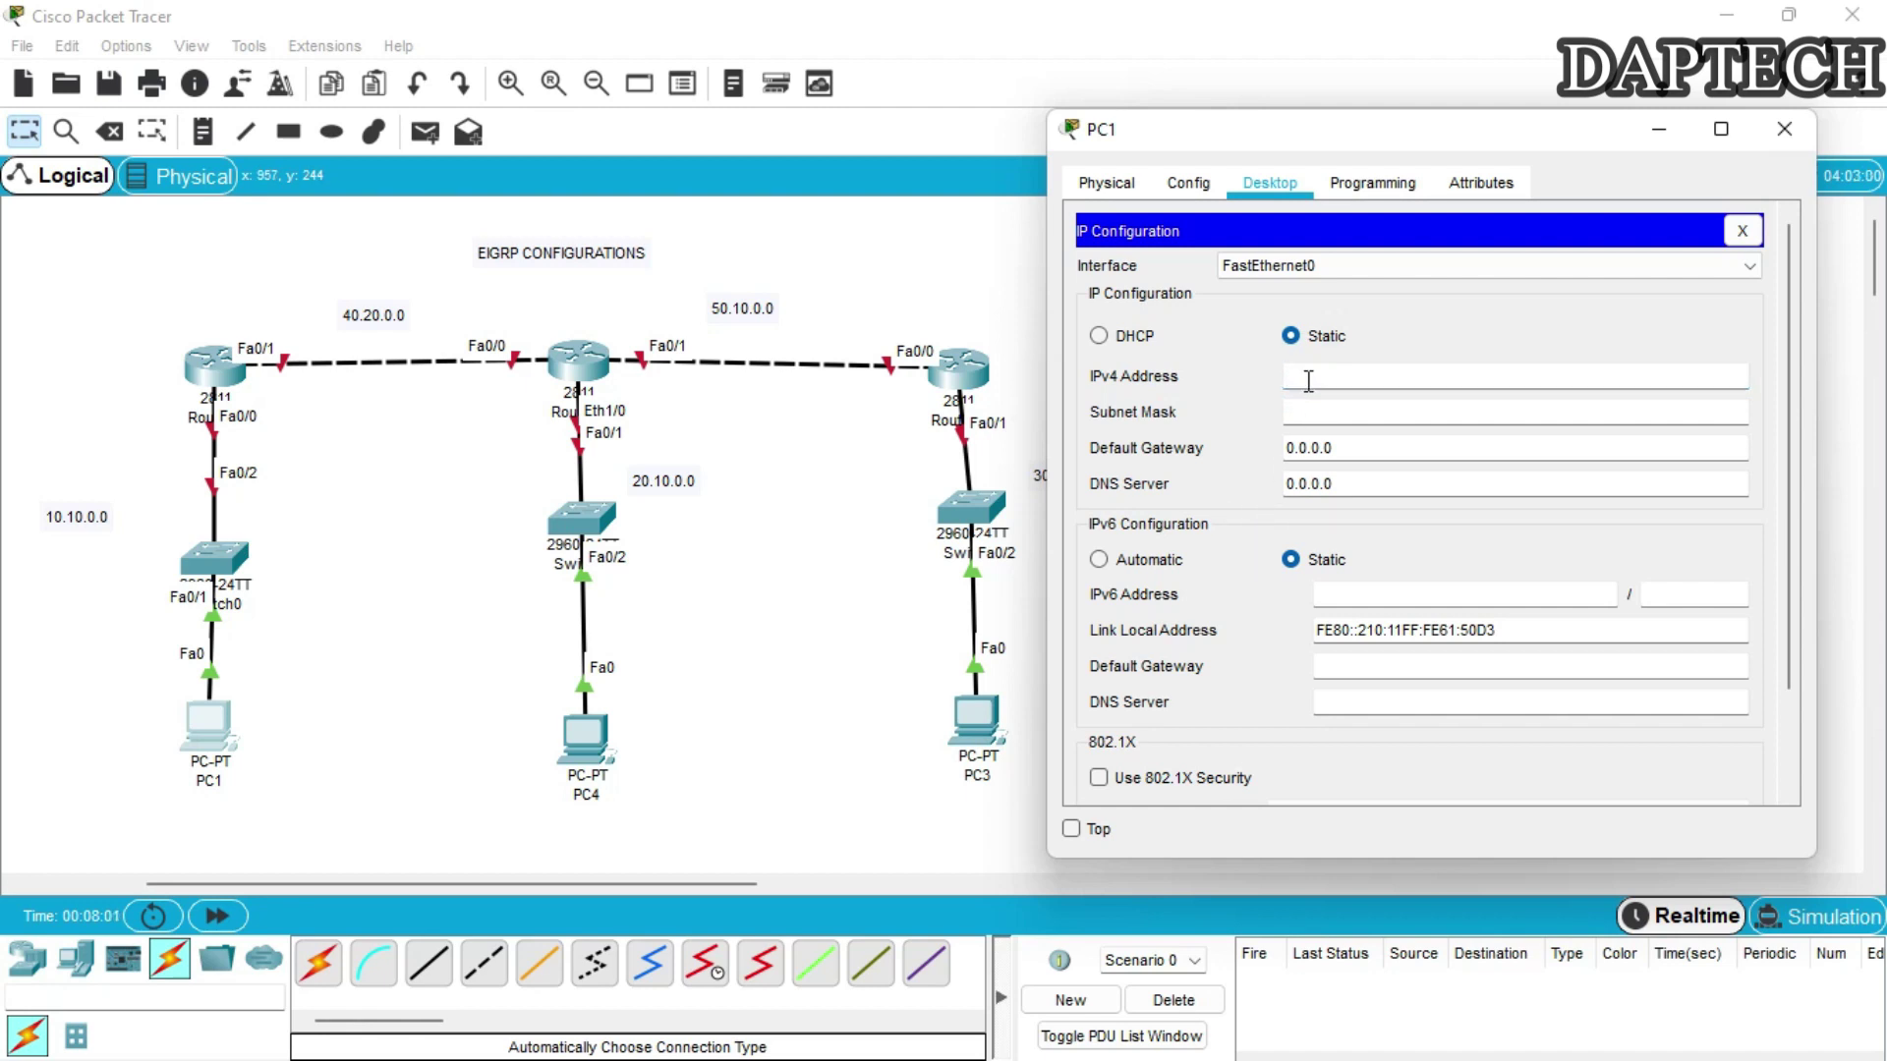
pyautogui.click(1312, 378)
pyautogui.write('10.10.0.2')
pyautogui.press('Tab')
pyautogui.press('Tab')
pyautogui.write('10.10.0.1')
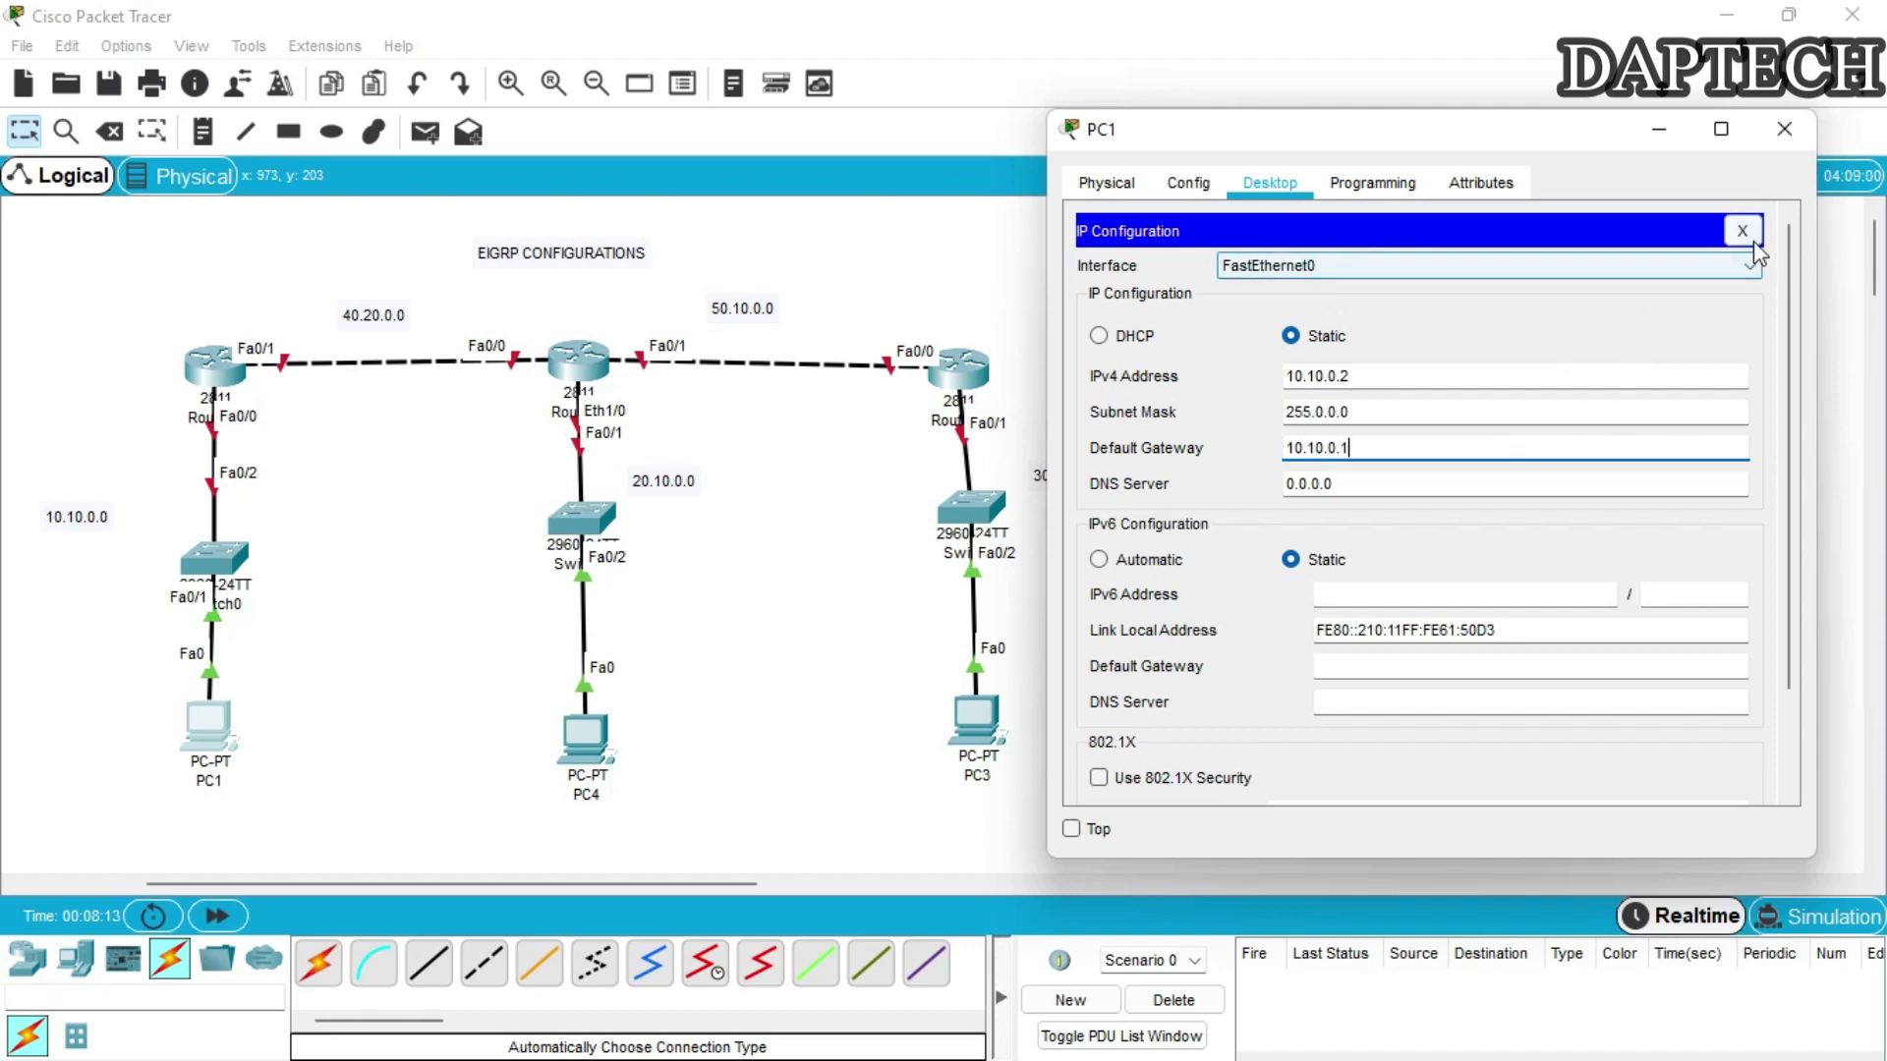
pyautogui.click(1790, 135)
pyautogui.click(312, 619)
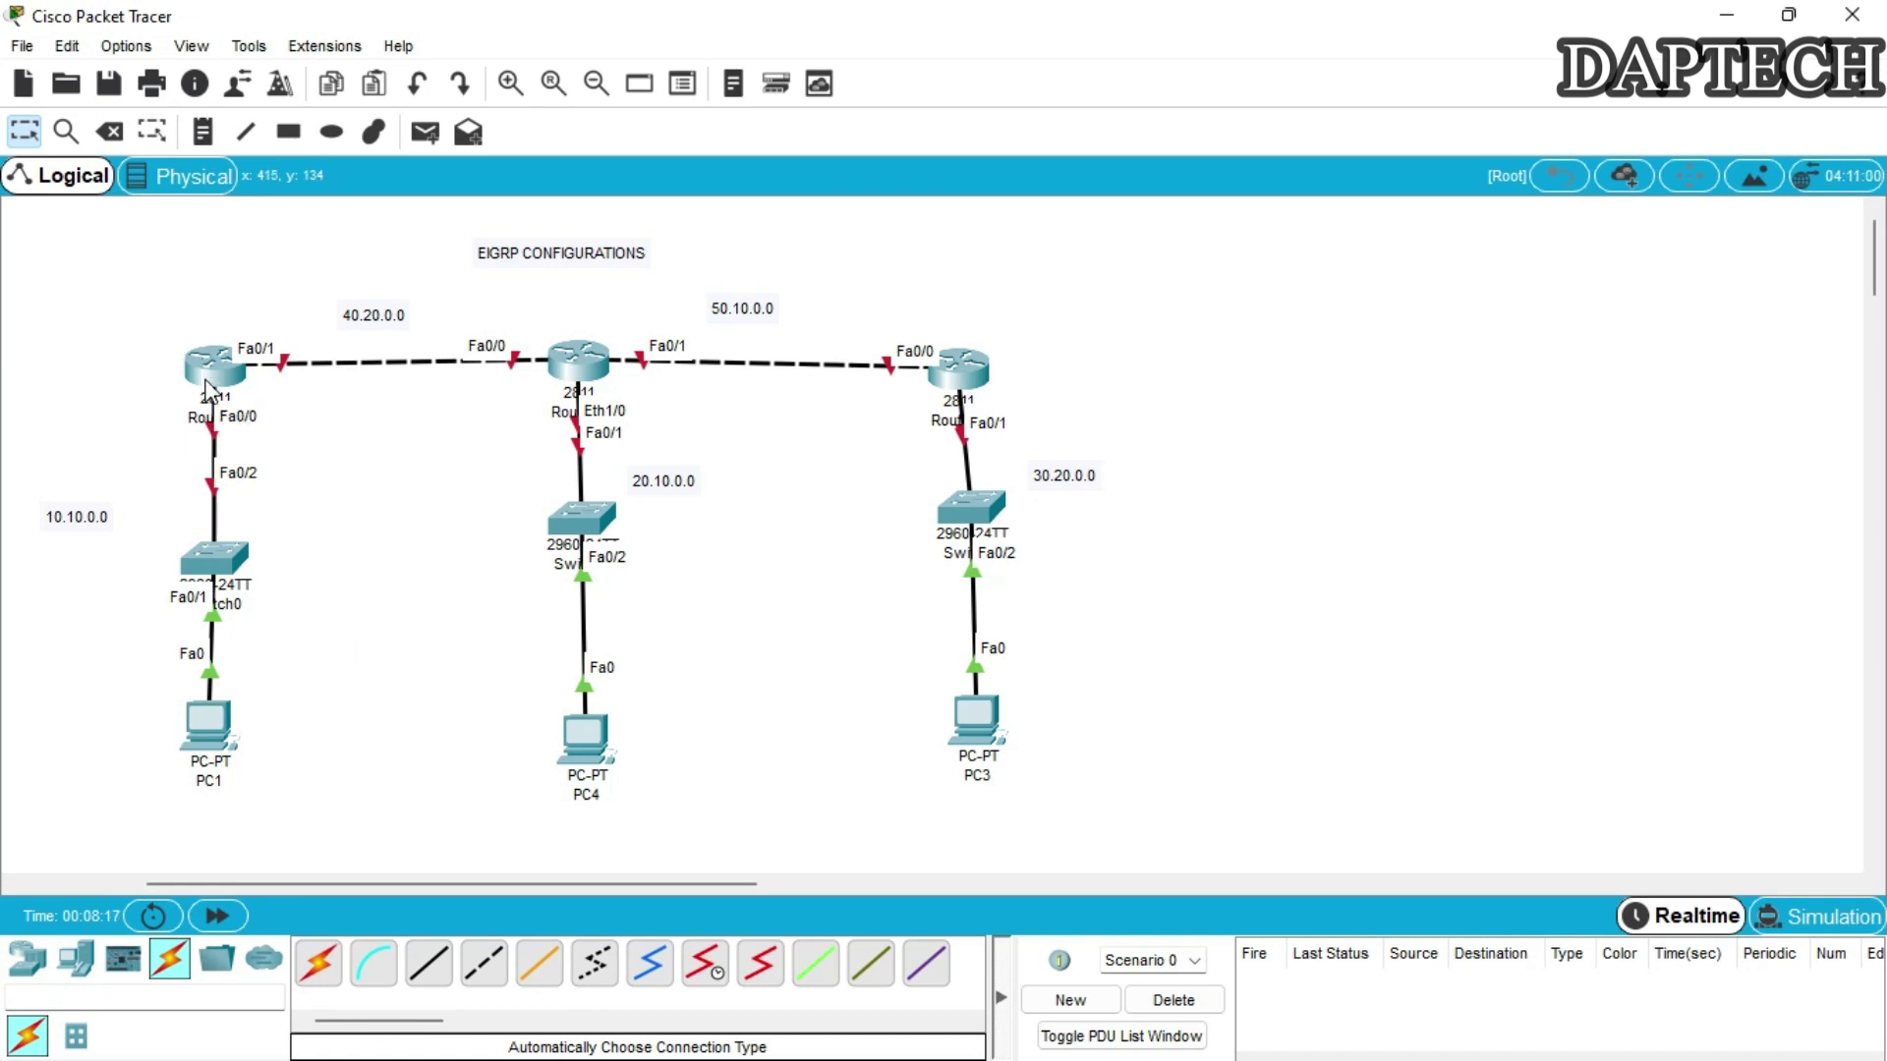
# Open Router0's command line beside the topology and decline the initial configuration dialog with n.
pyautogui.moveTo(208, 381)
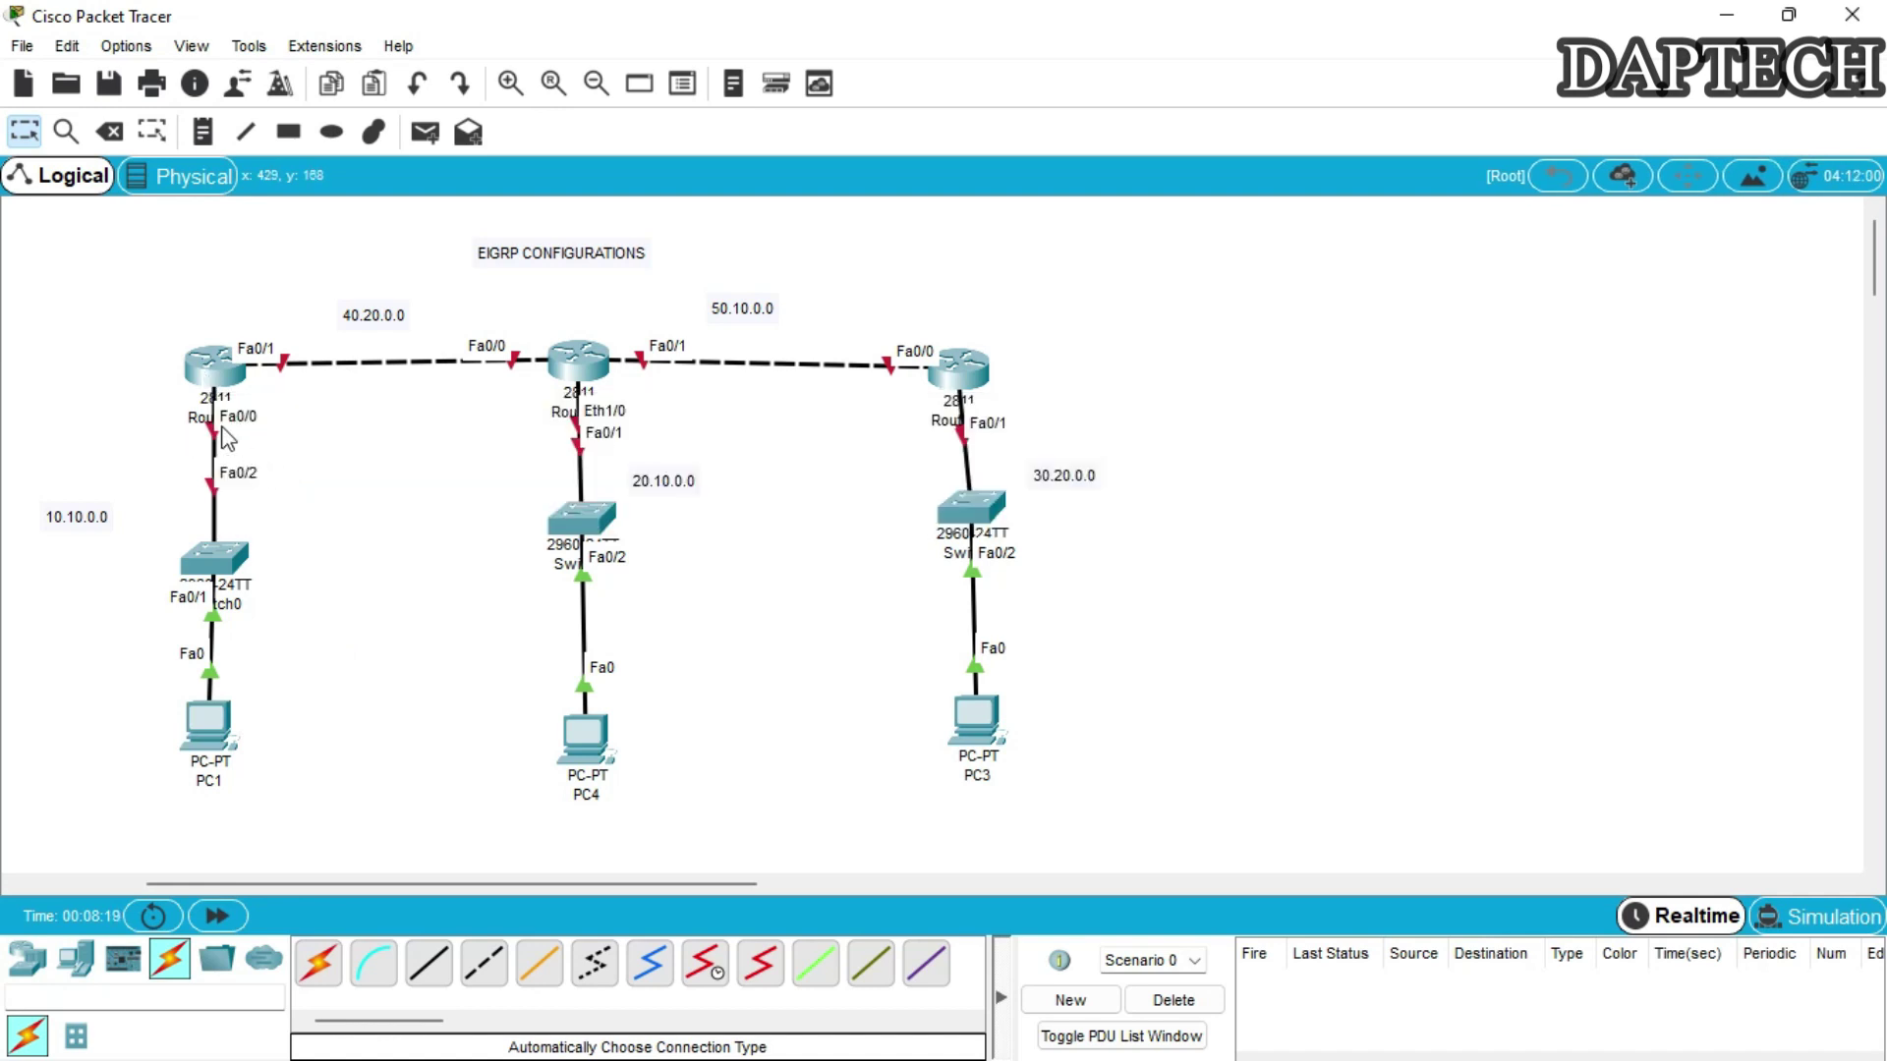
pyautogui.click(213, 365)
pyautogui.moveTo(890, 174); pyautogui.dragTo(1388, 185)
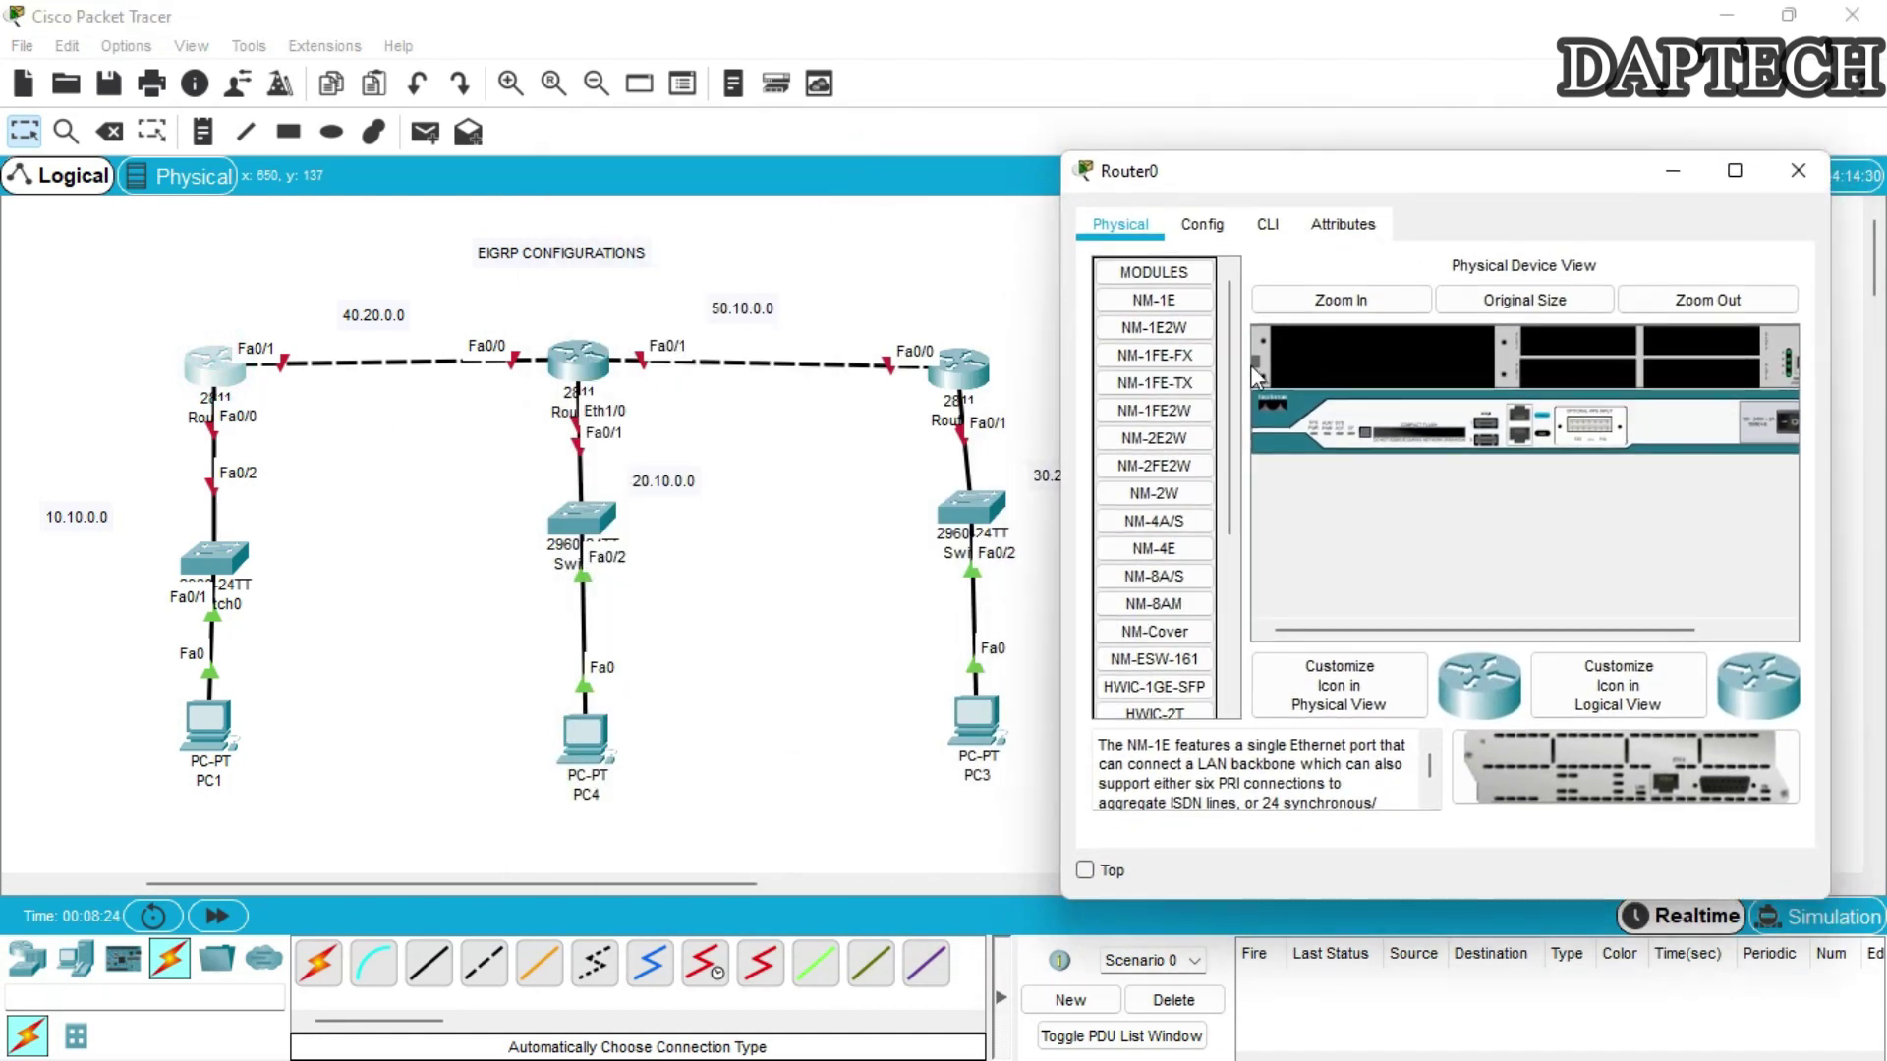
pyautogui.click(1267, 223)
pyautogui.click(1757, 755)
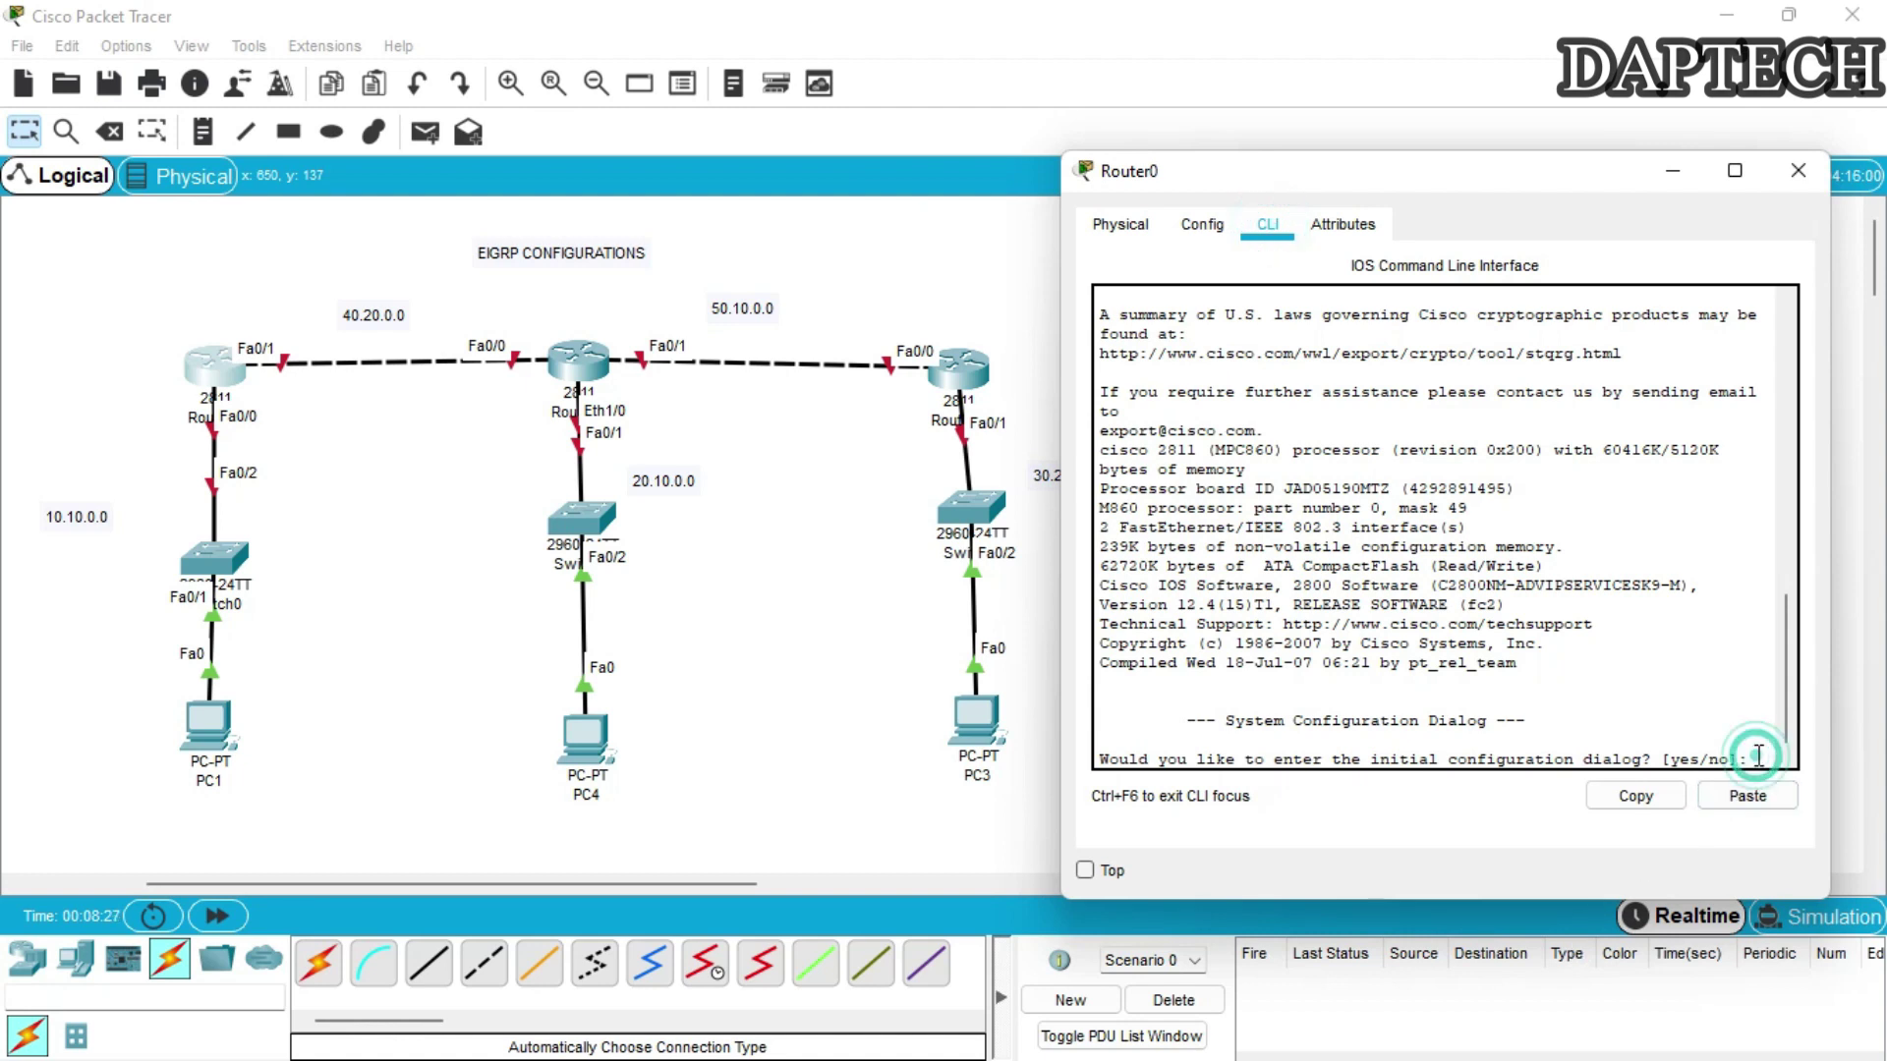
pyautogui.write('n')
pyautogui.press('Return')
pyautogui.press('Return')
pyautogui.press('Return')
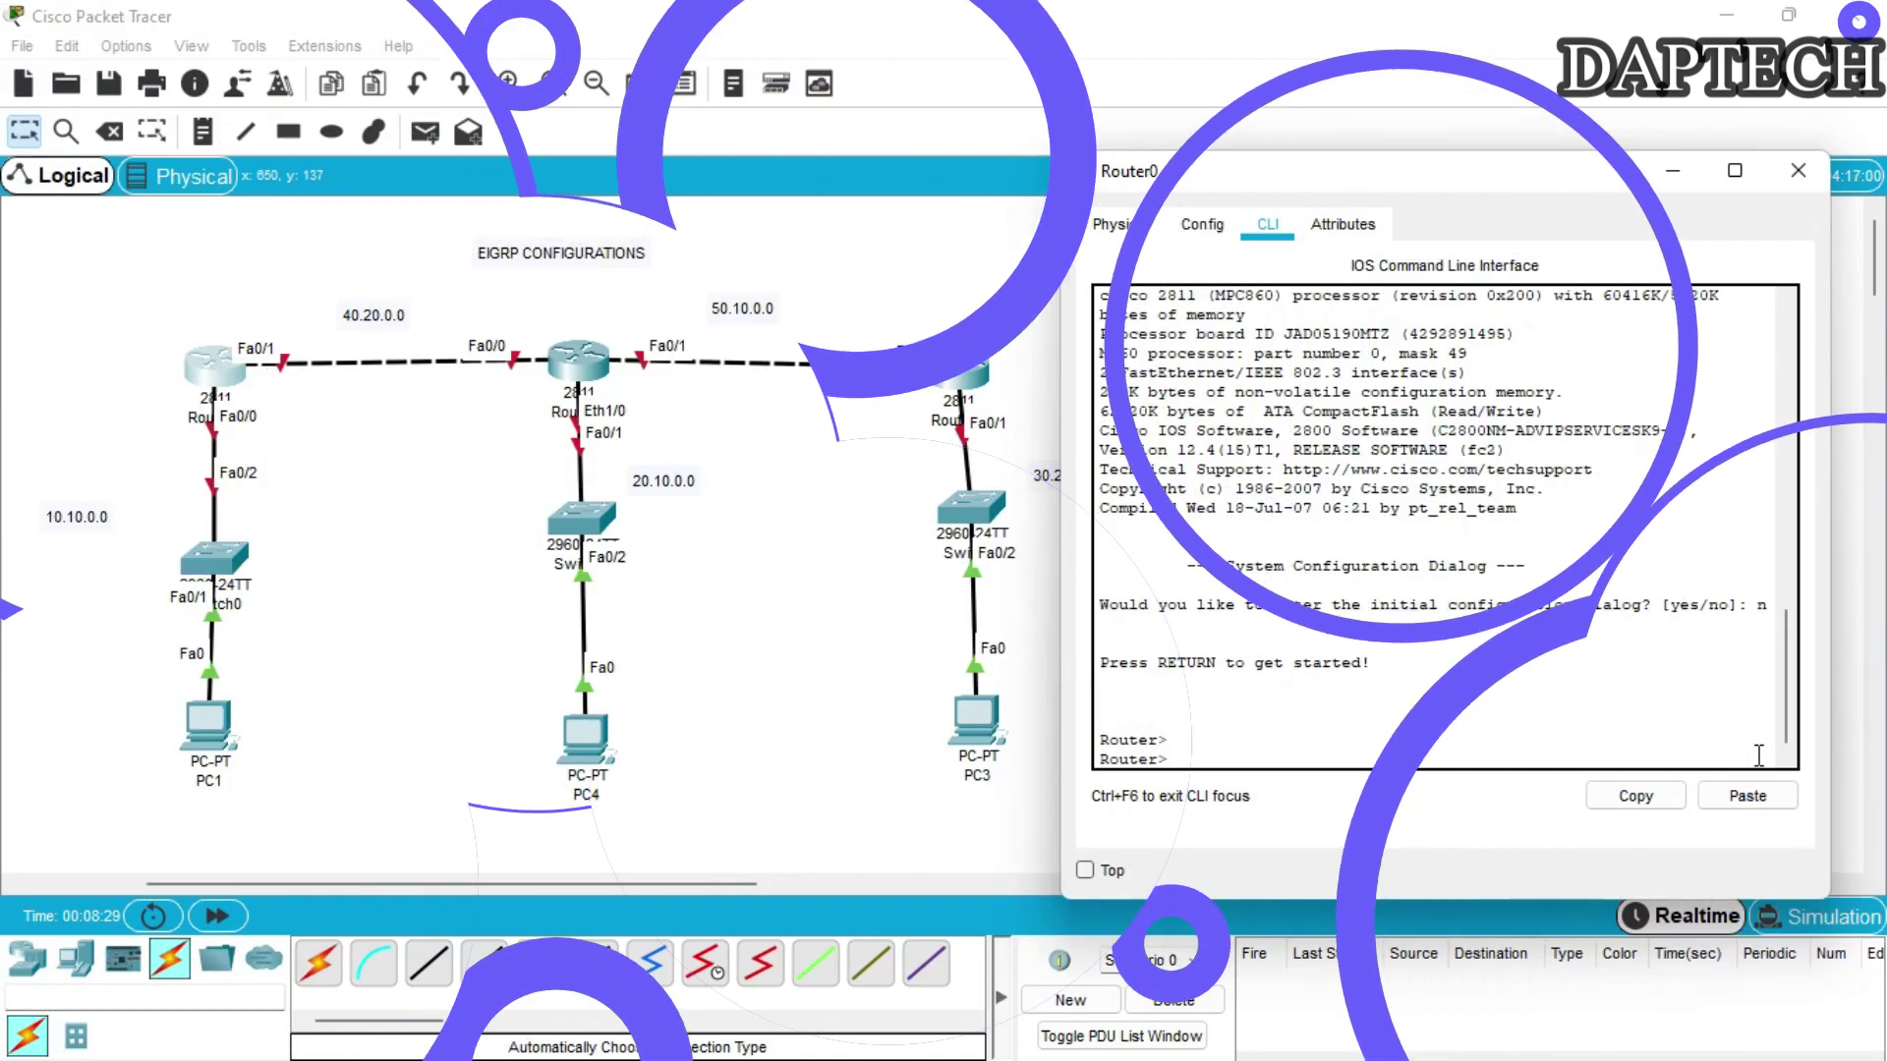
# Enter privileged mode on Router0 with enable and go into global configuration with config t.
pyautogui.write('e')
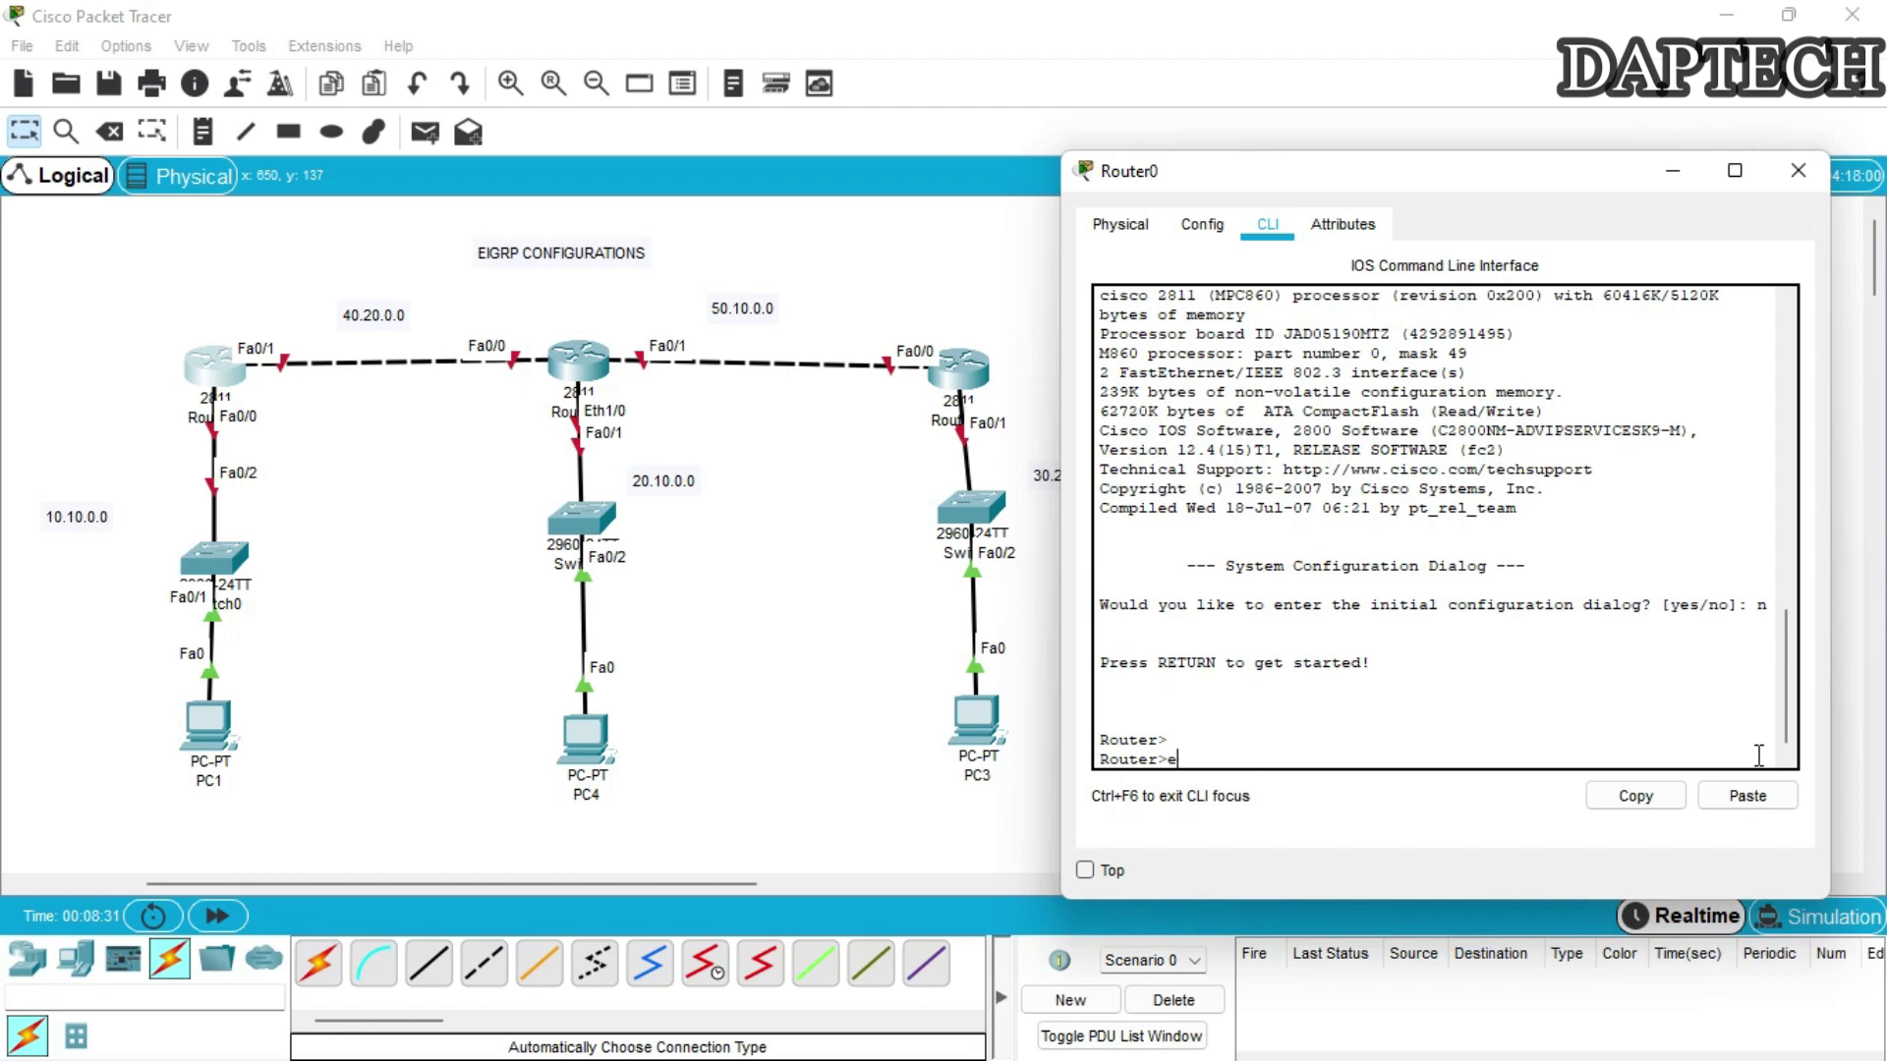
pyautogui.write('nable')
pyautogui.press('Return')
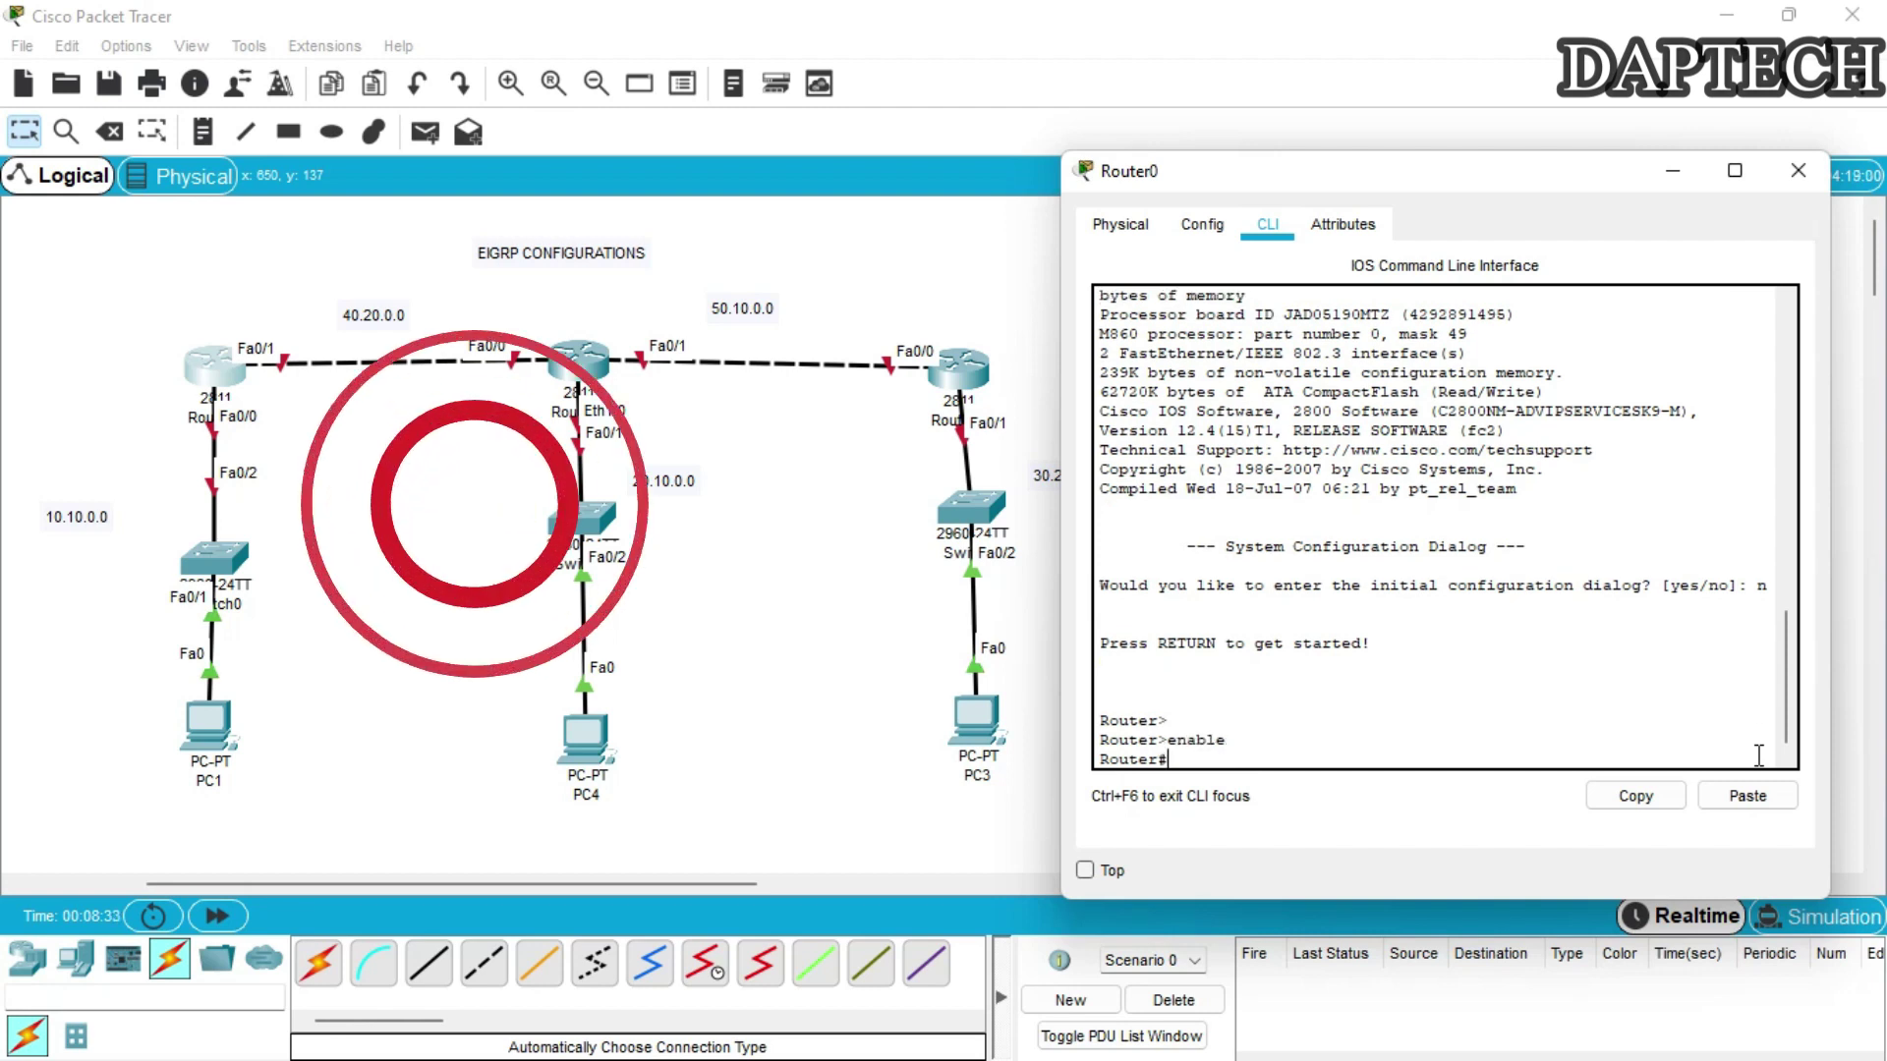
pyautogui.write('confi')
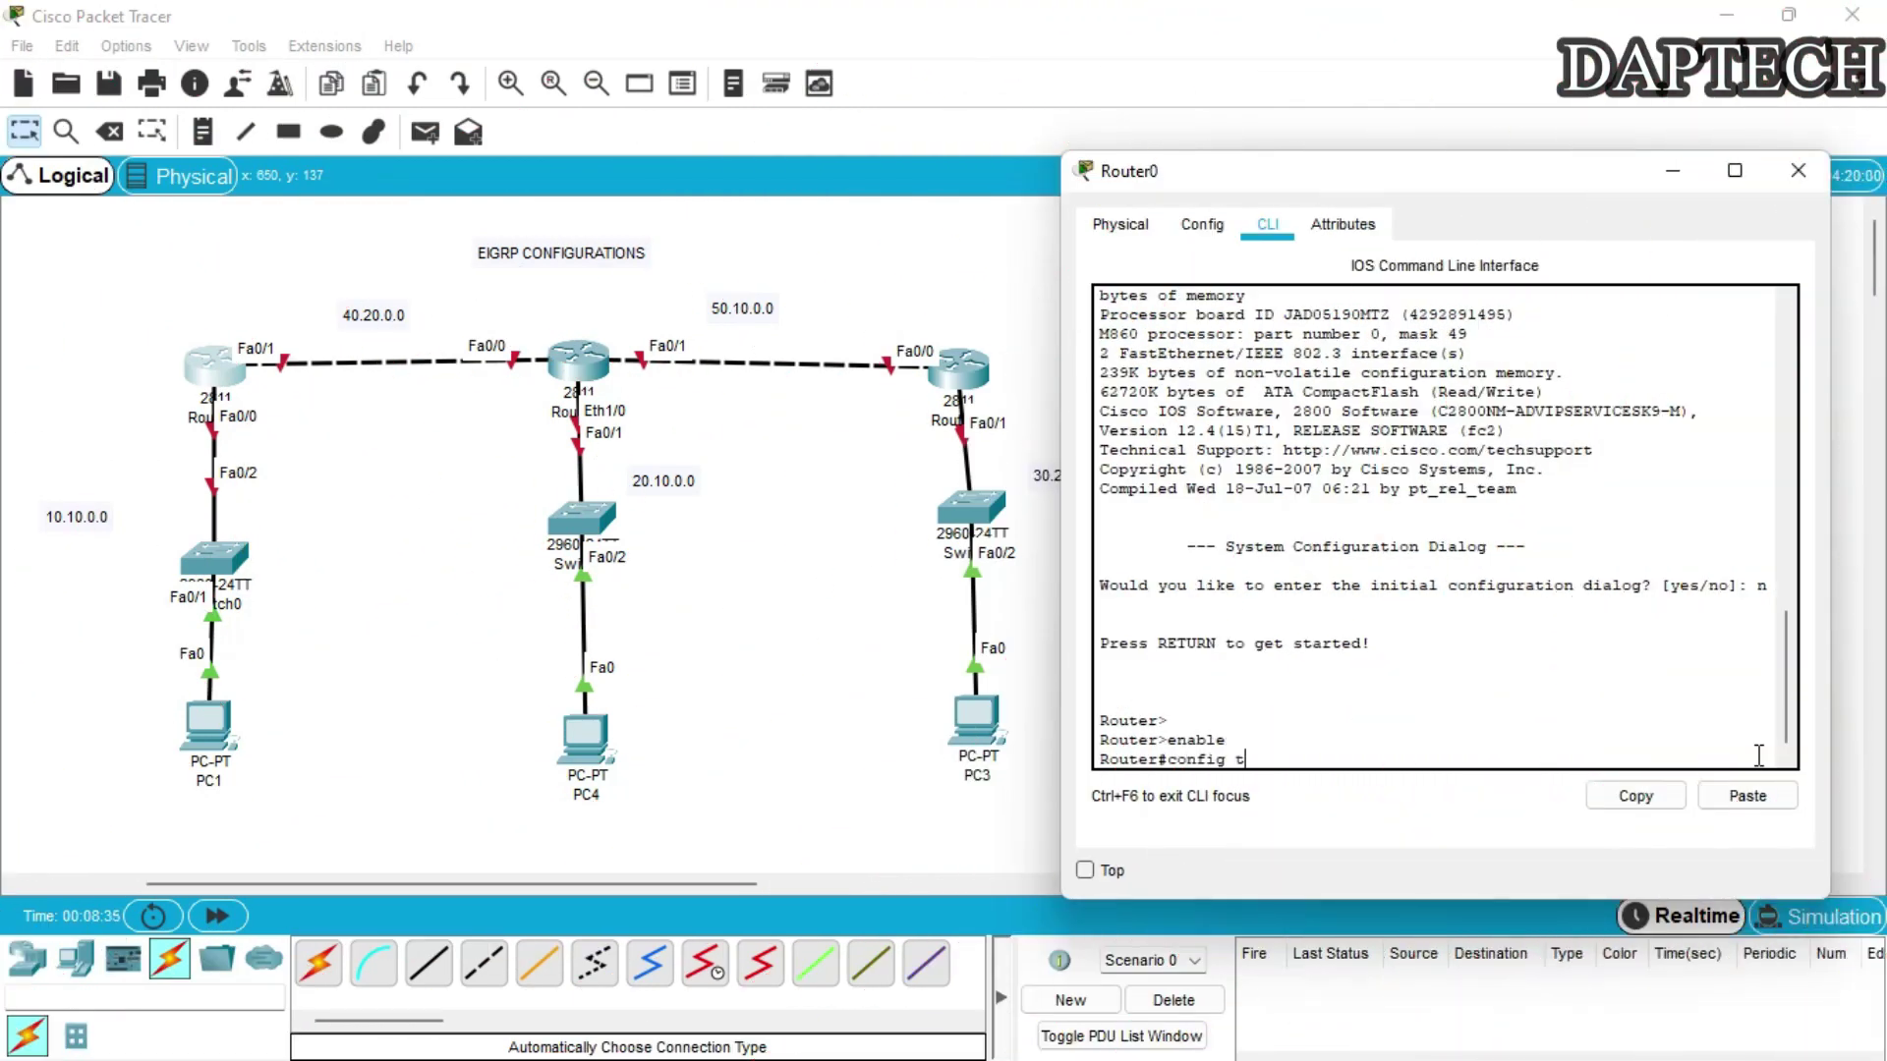
pyautogui.write('g t')
pyautogui.press('Return')
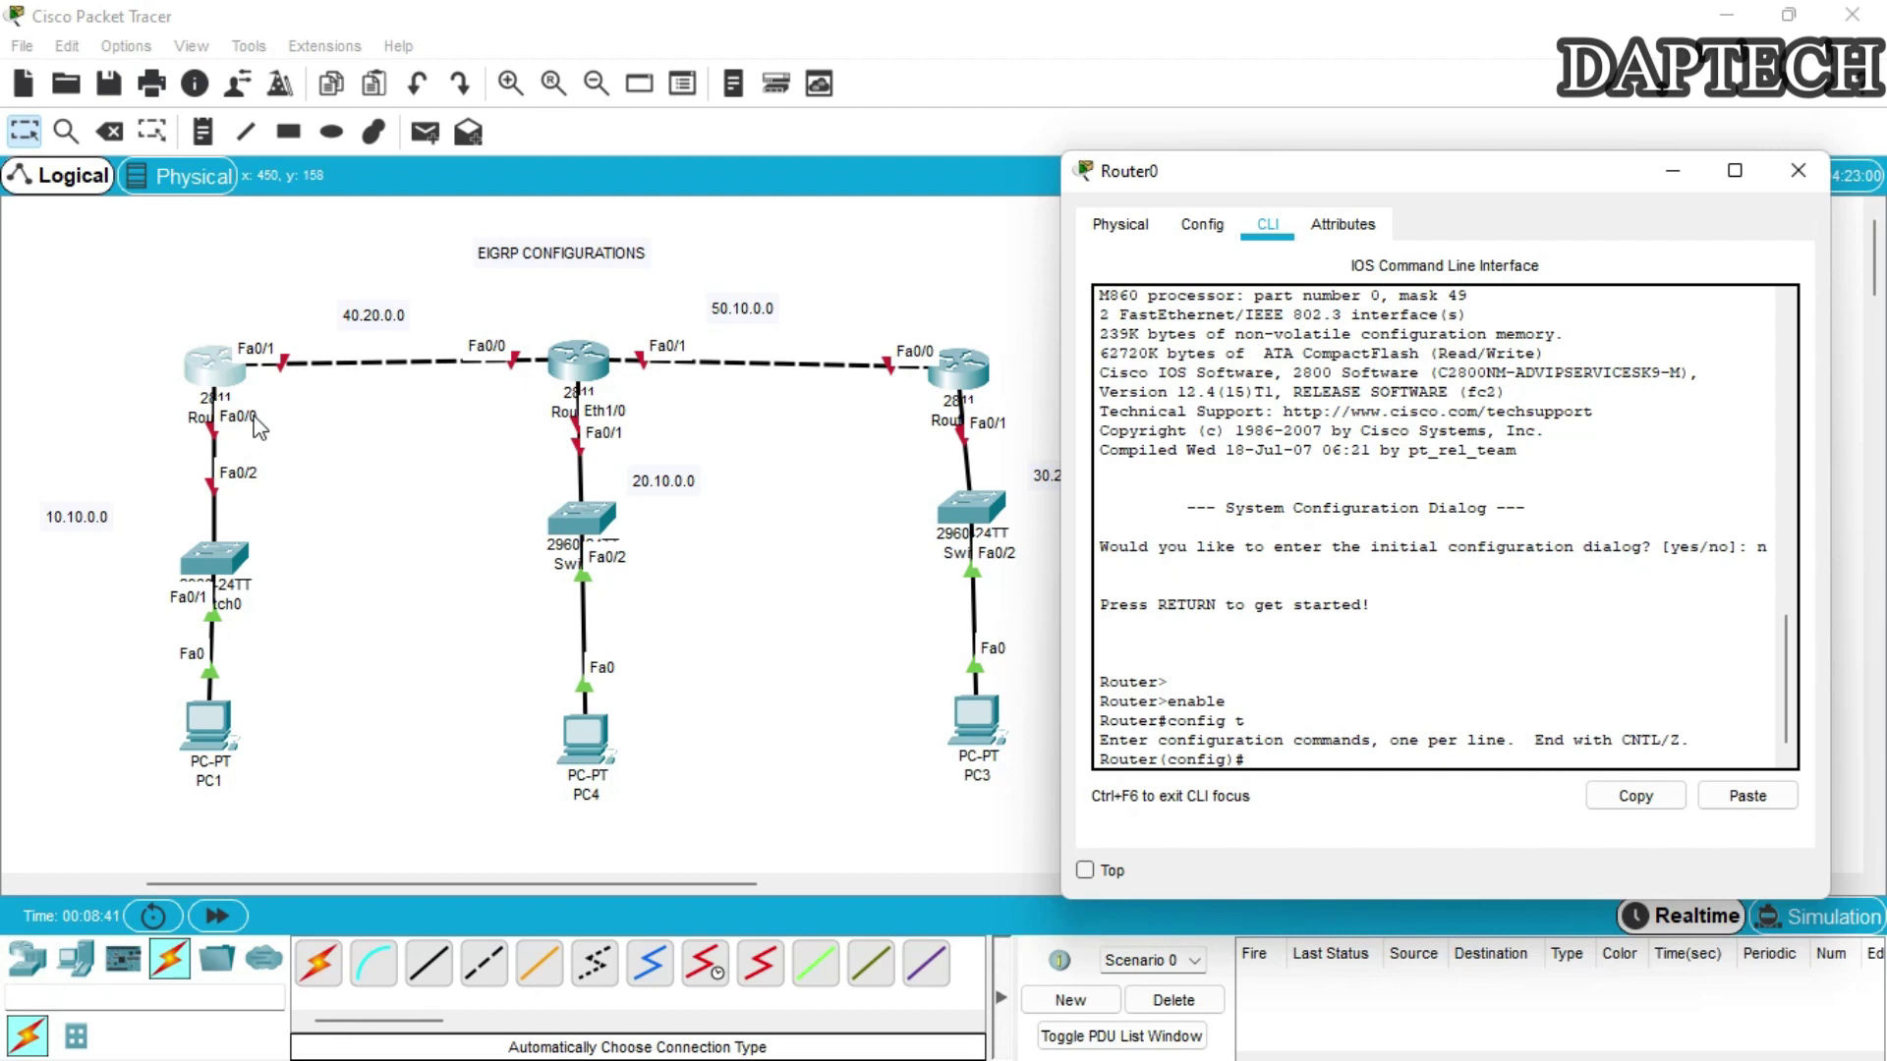
# Configure Router0's interface fa0/0 with IP address 10.10.0.1 255.0.0.0 and bring it up with no shut.
pyautogui.click(1286, 764)
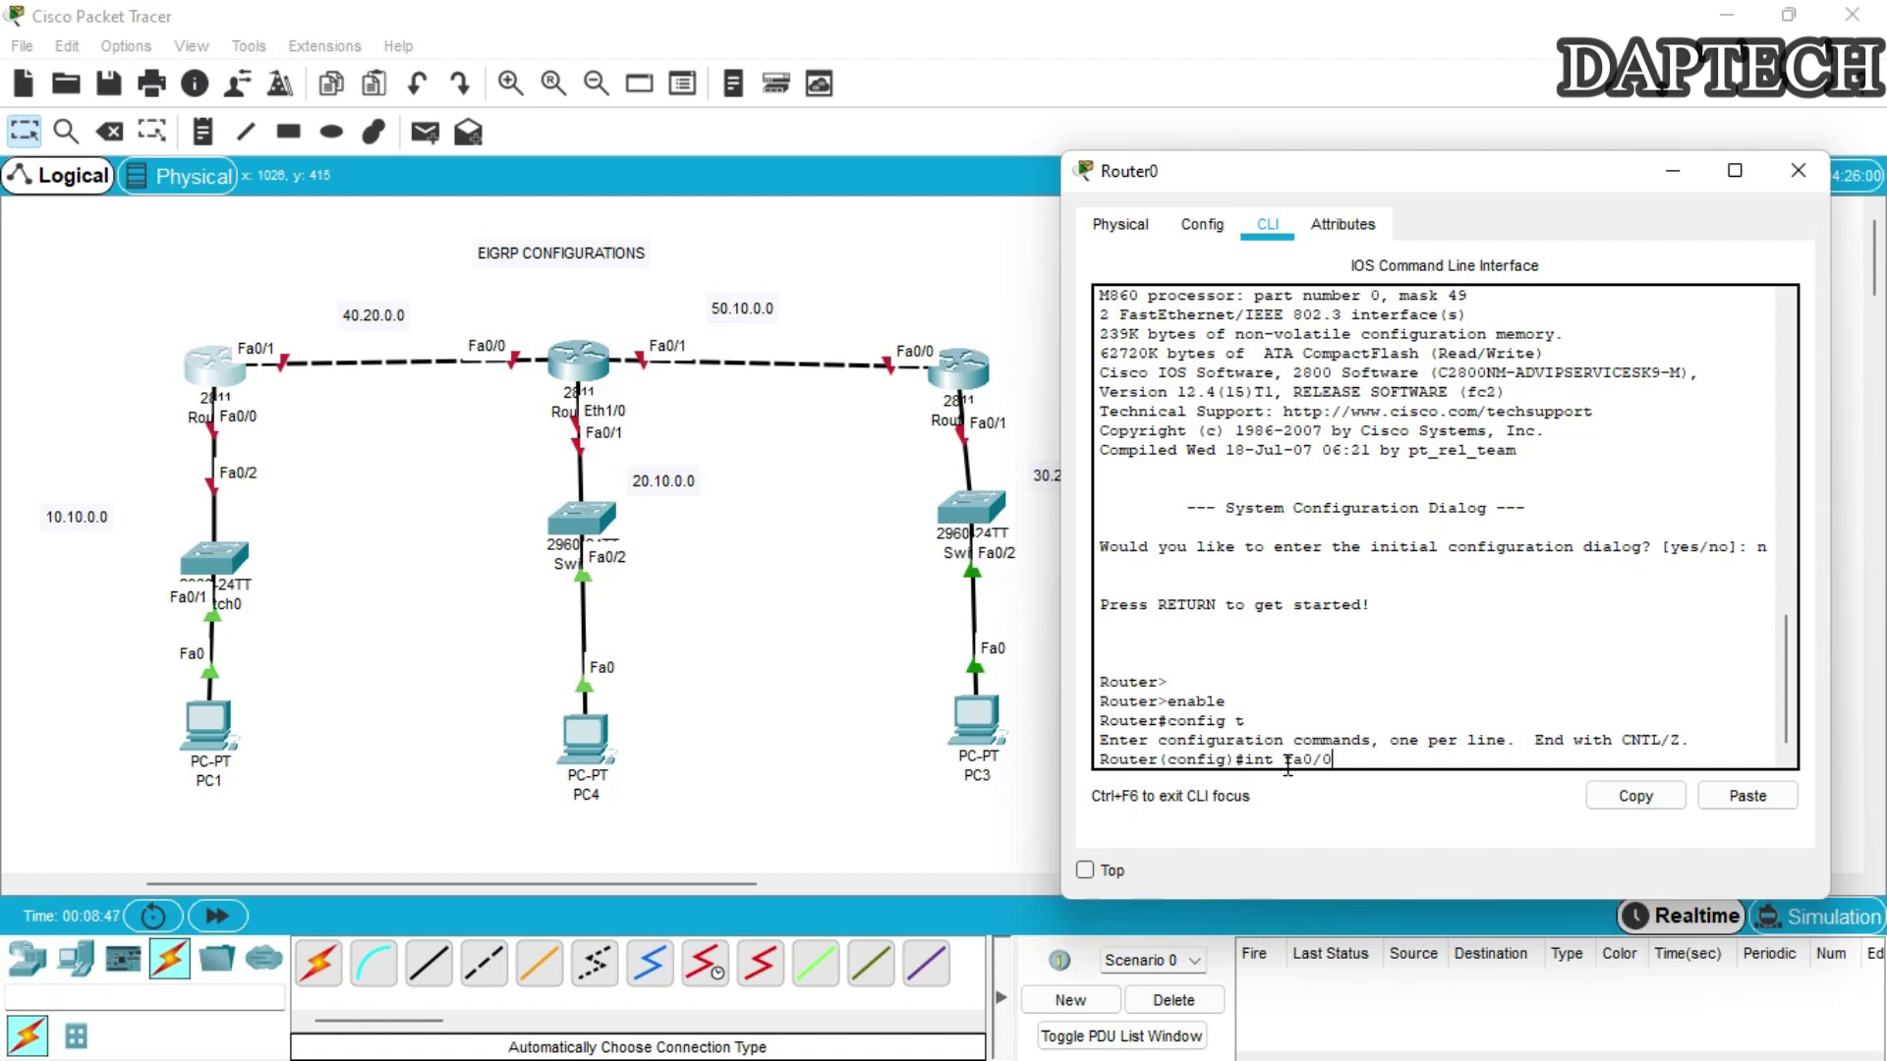
pyautogui.press('Return')
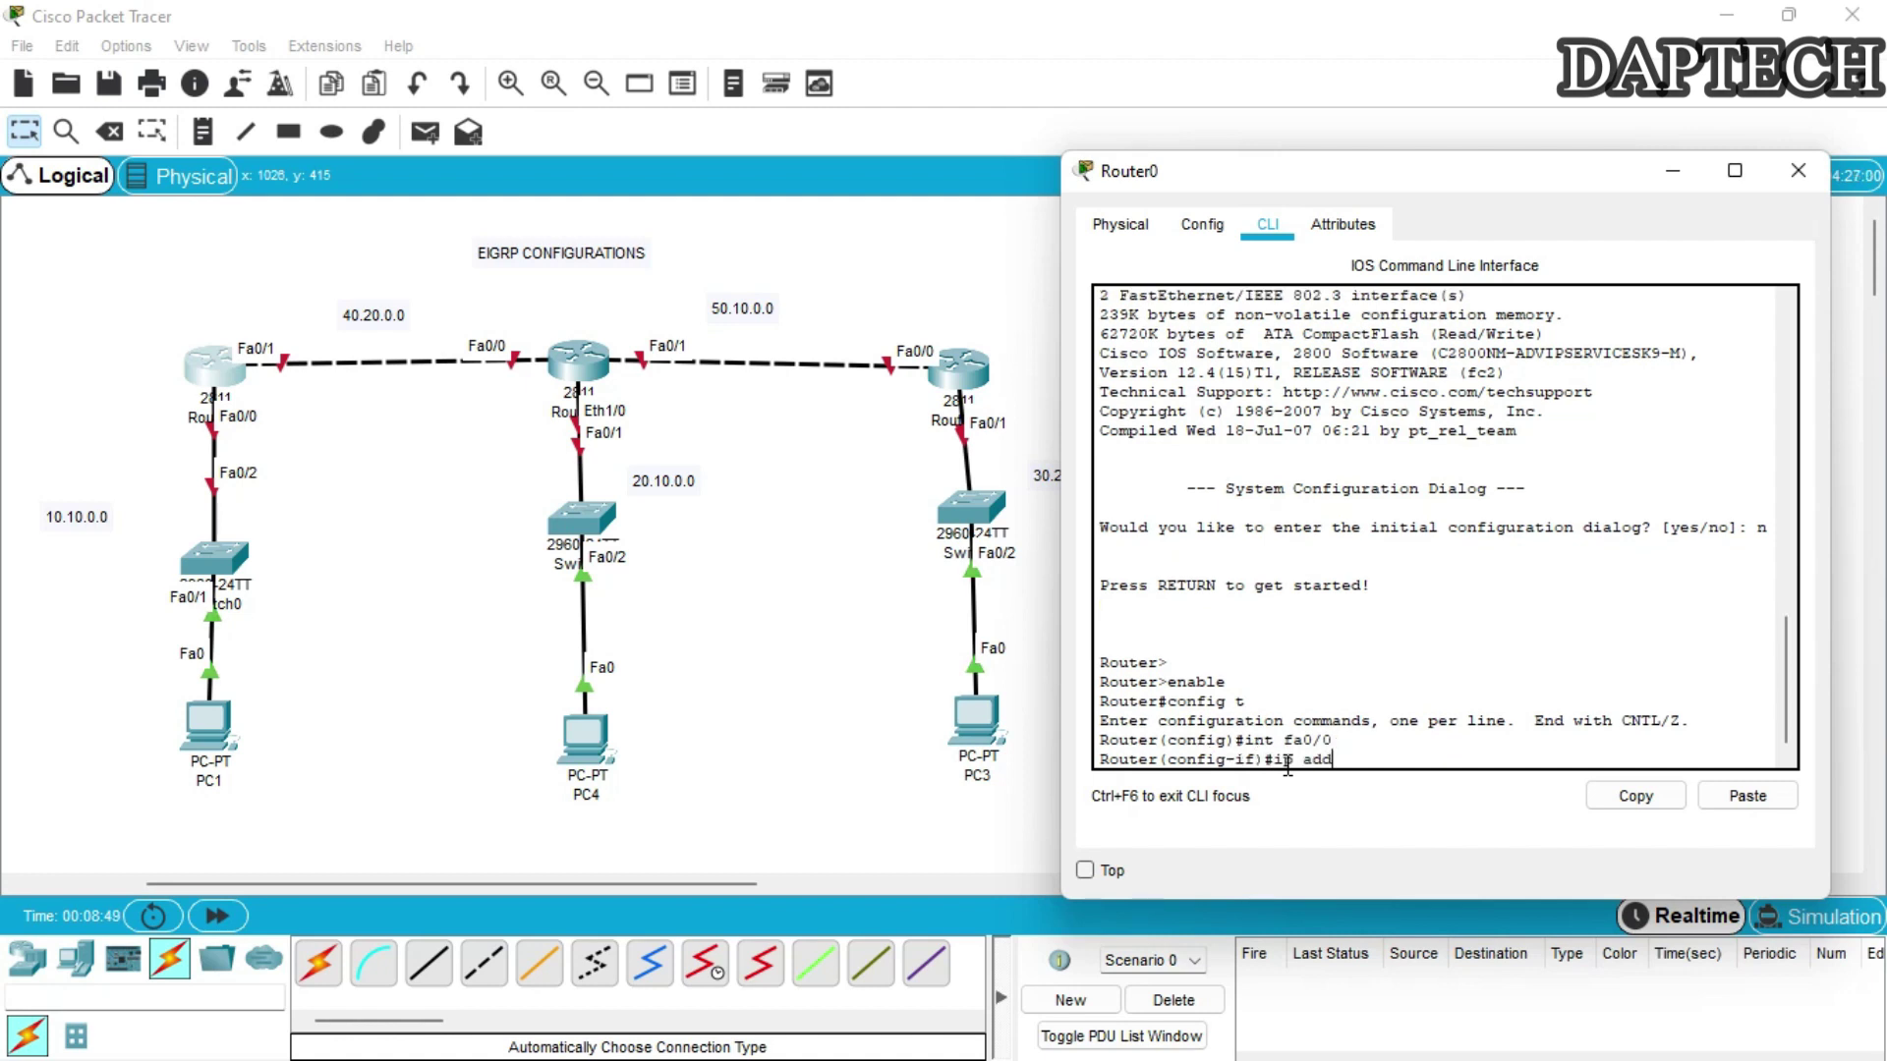
pyautogui.write('ip add')
pyautogui.press('Tab')
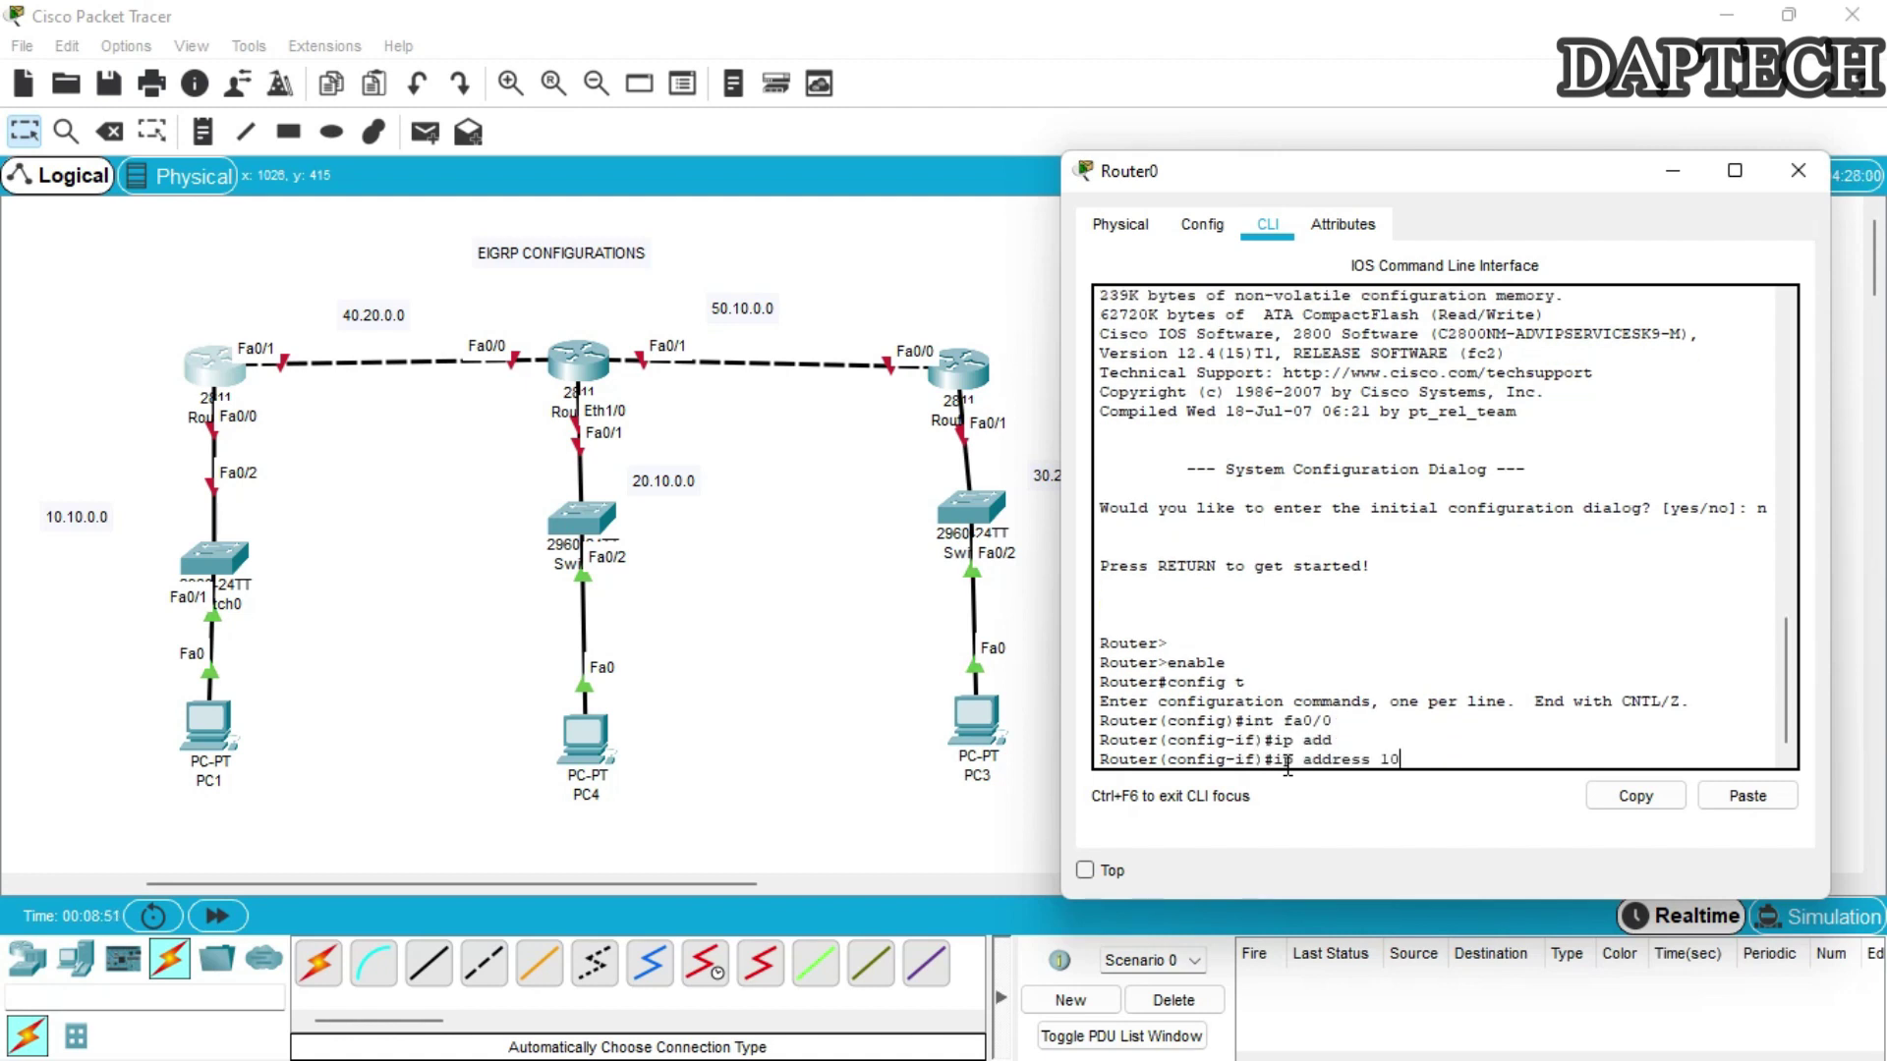
pyautogui.write('10.10.0.1 255.0.0.0')
pyautogui.press('Return')
pyautogui.write('nfig-if)#n')
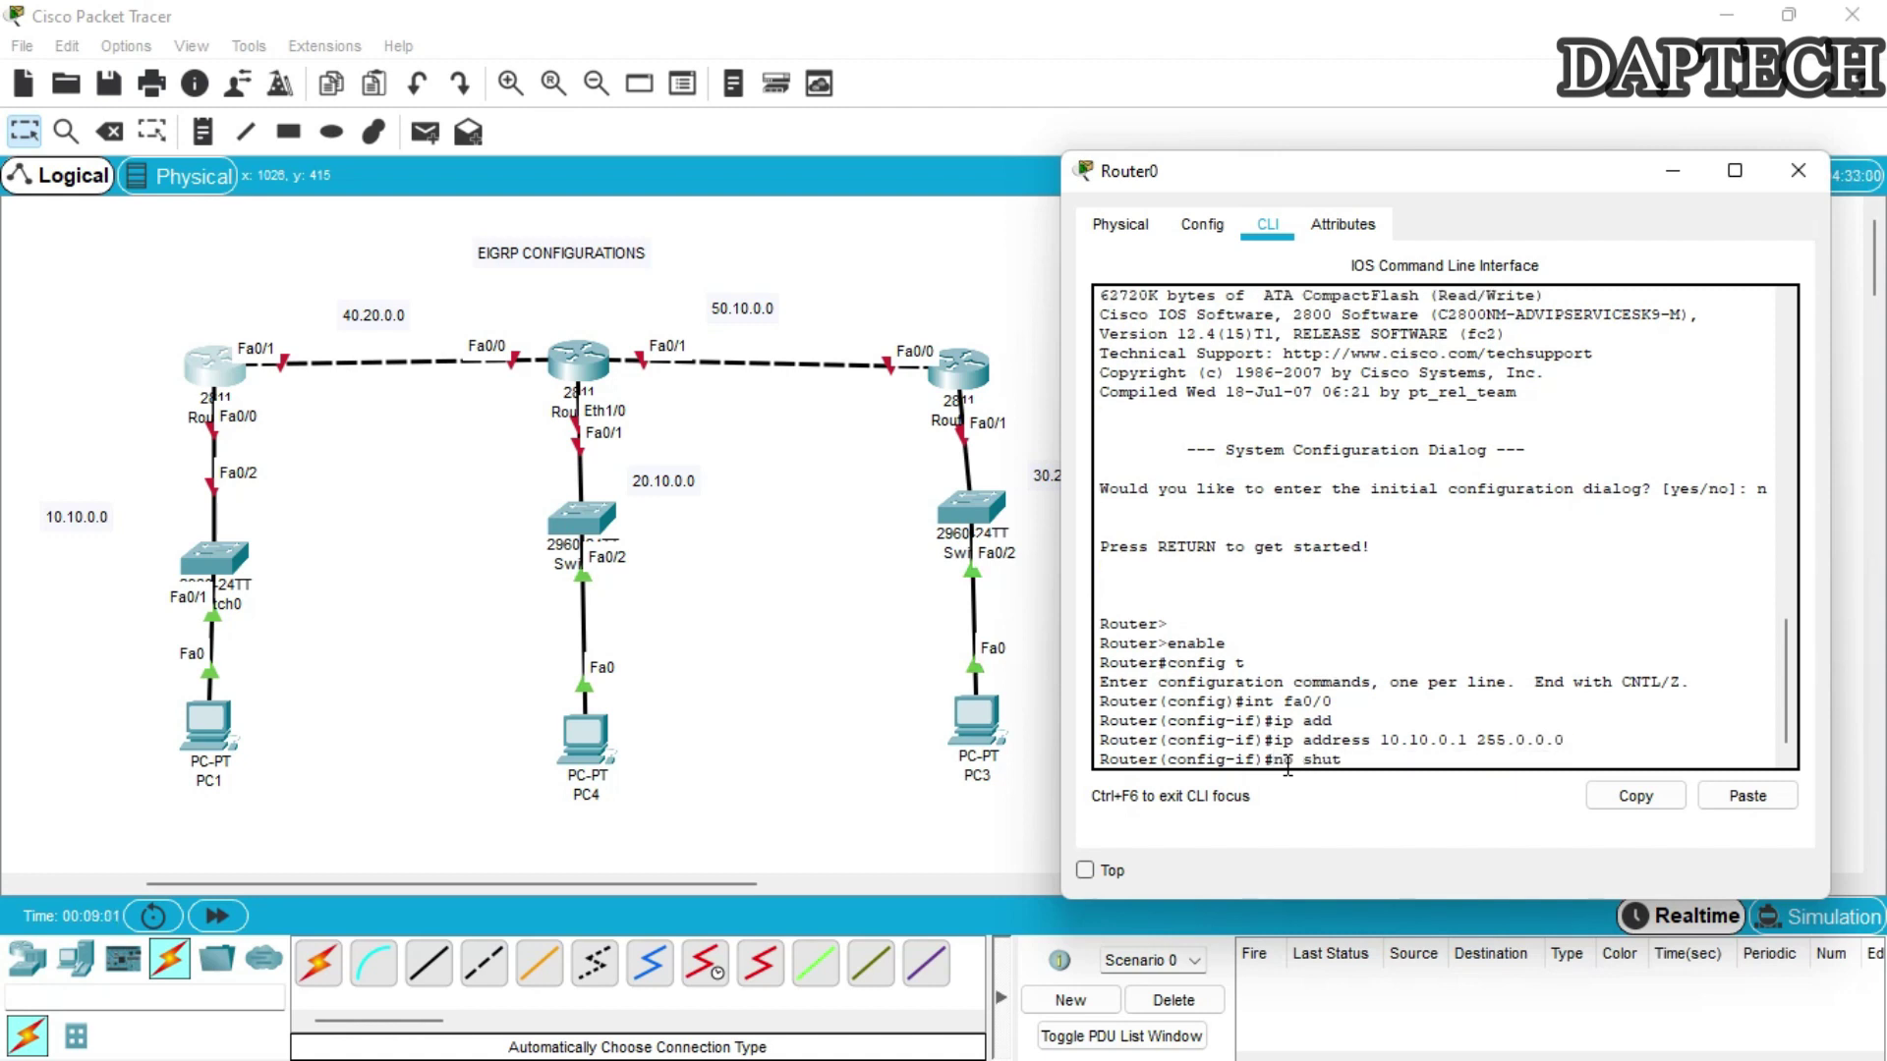
pyautogui.write('o shut')
pyautogui.press('Return')
pyautogui.press('Return')
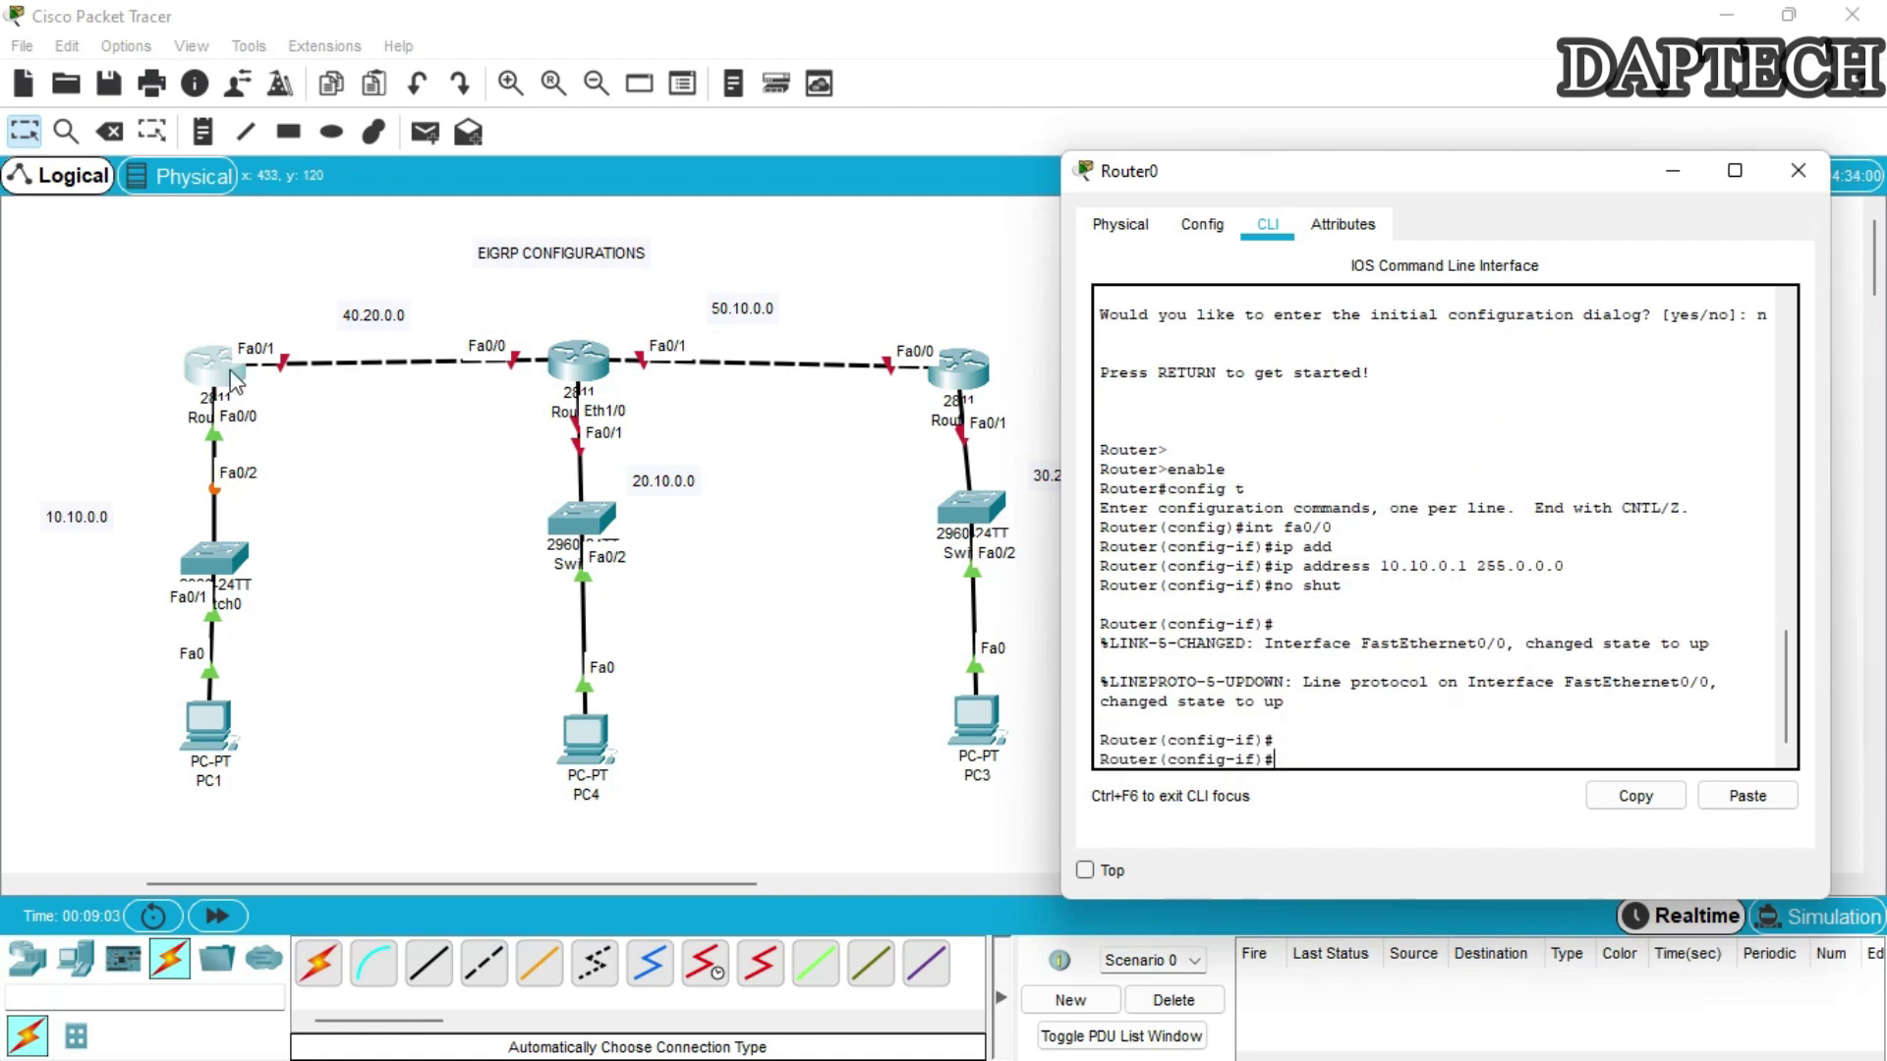
# Configure Router0's interface fa0/1 with IP address 40.20.0.1 255.0.0.0, bring it up with no shut, and close the router window.
pyautogui.click(1377, 760)
pyautogui.click(1354, 753)
pyautogui.write('int fa0/1')
pyautogui.press('Return')
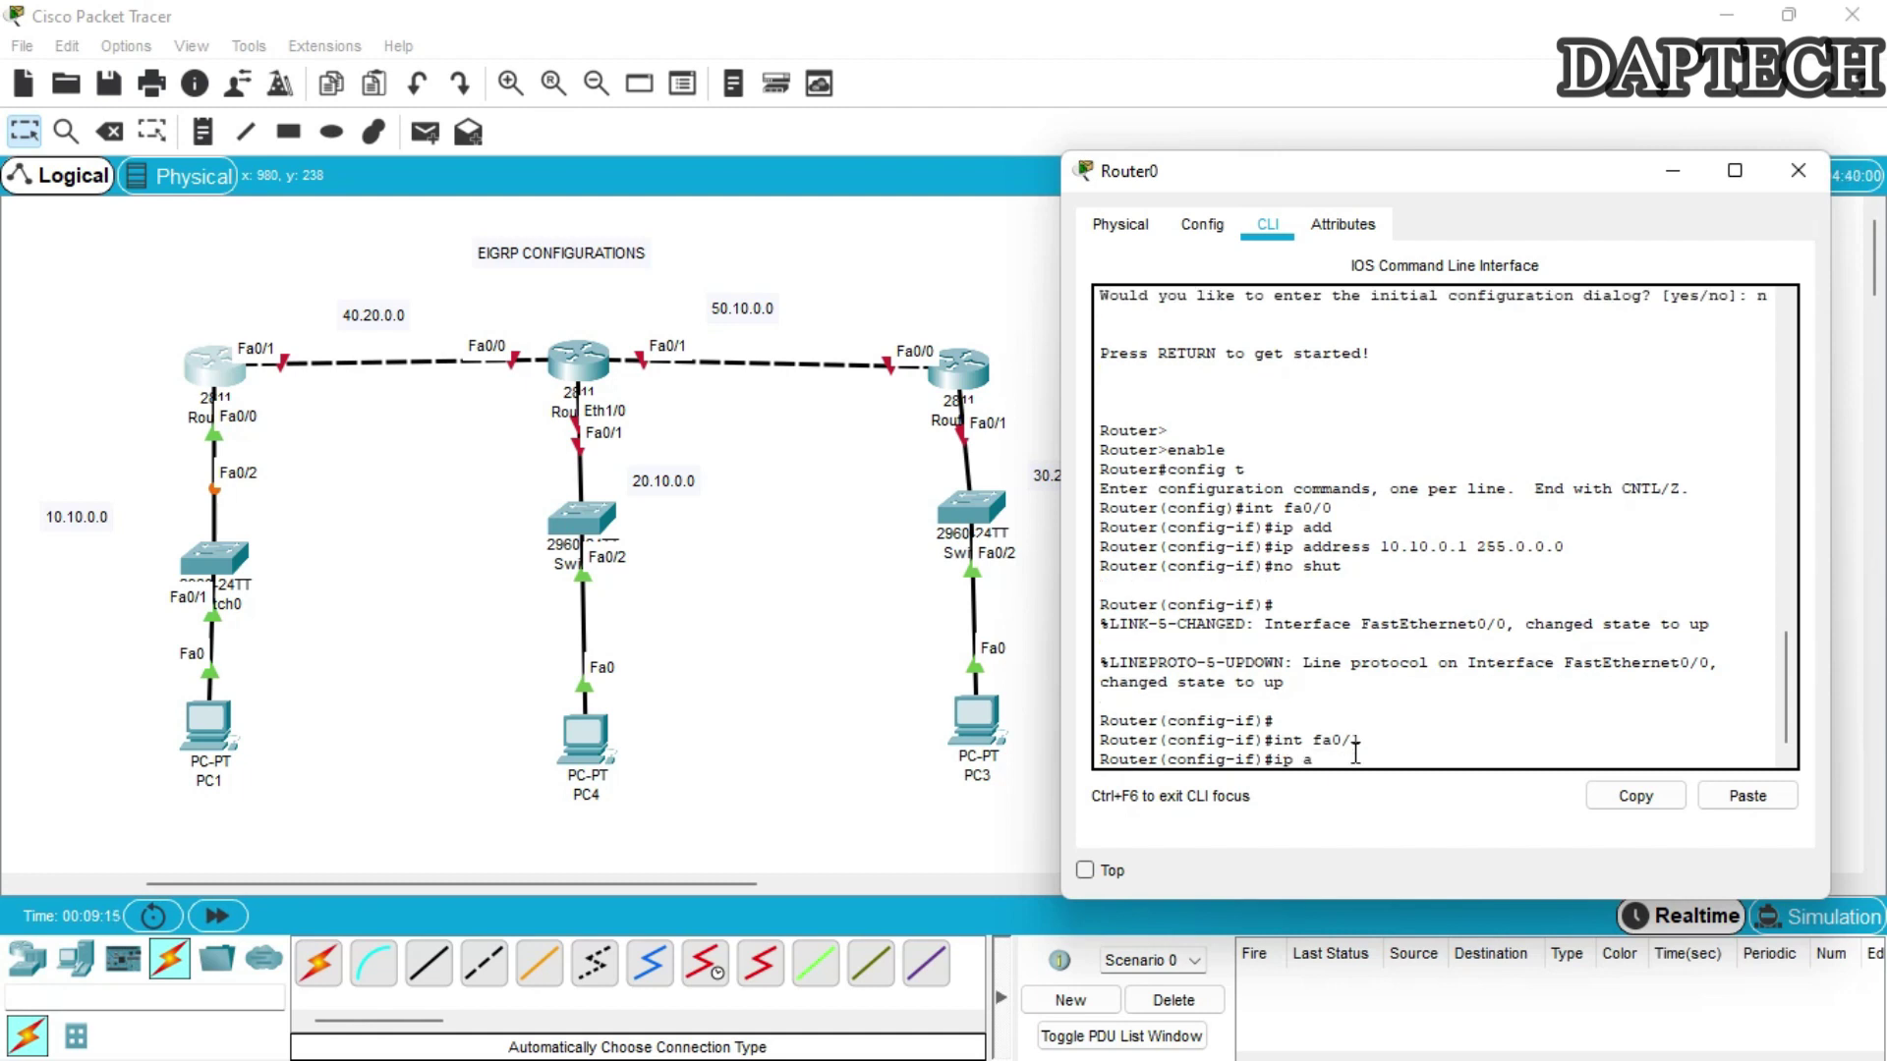
pyautogui.write('ip address 4020.')
pyautogui.press('BackSpace')
pyautogui.press('BackSpace')
pyautogui.press('BackSpace')
pyautogui.write('.20.0.1 ')
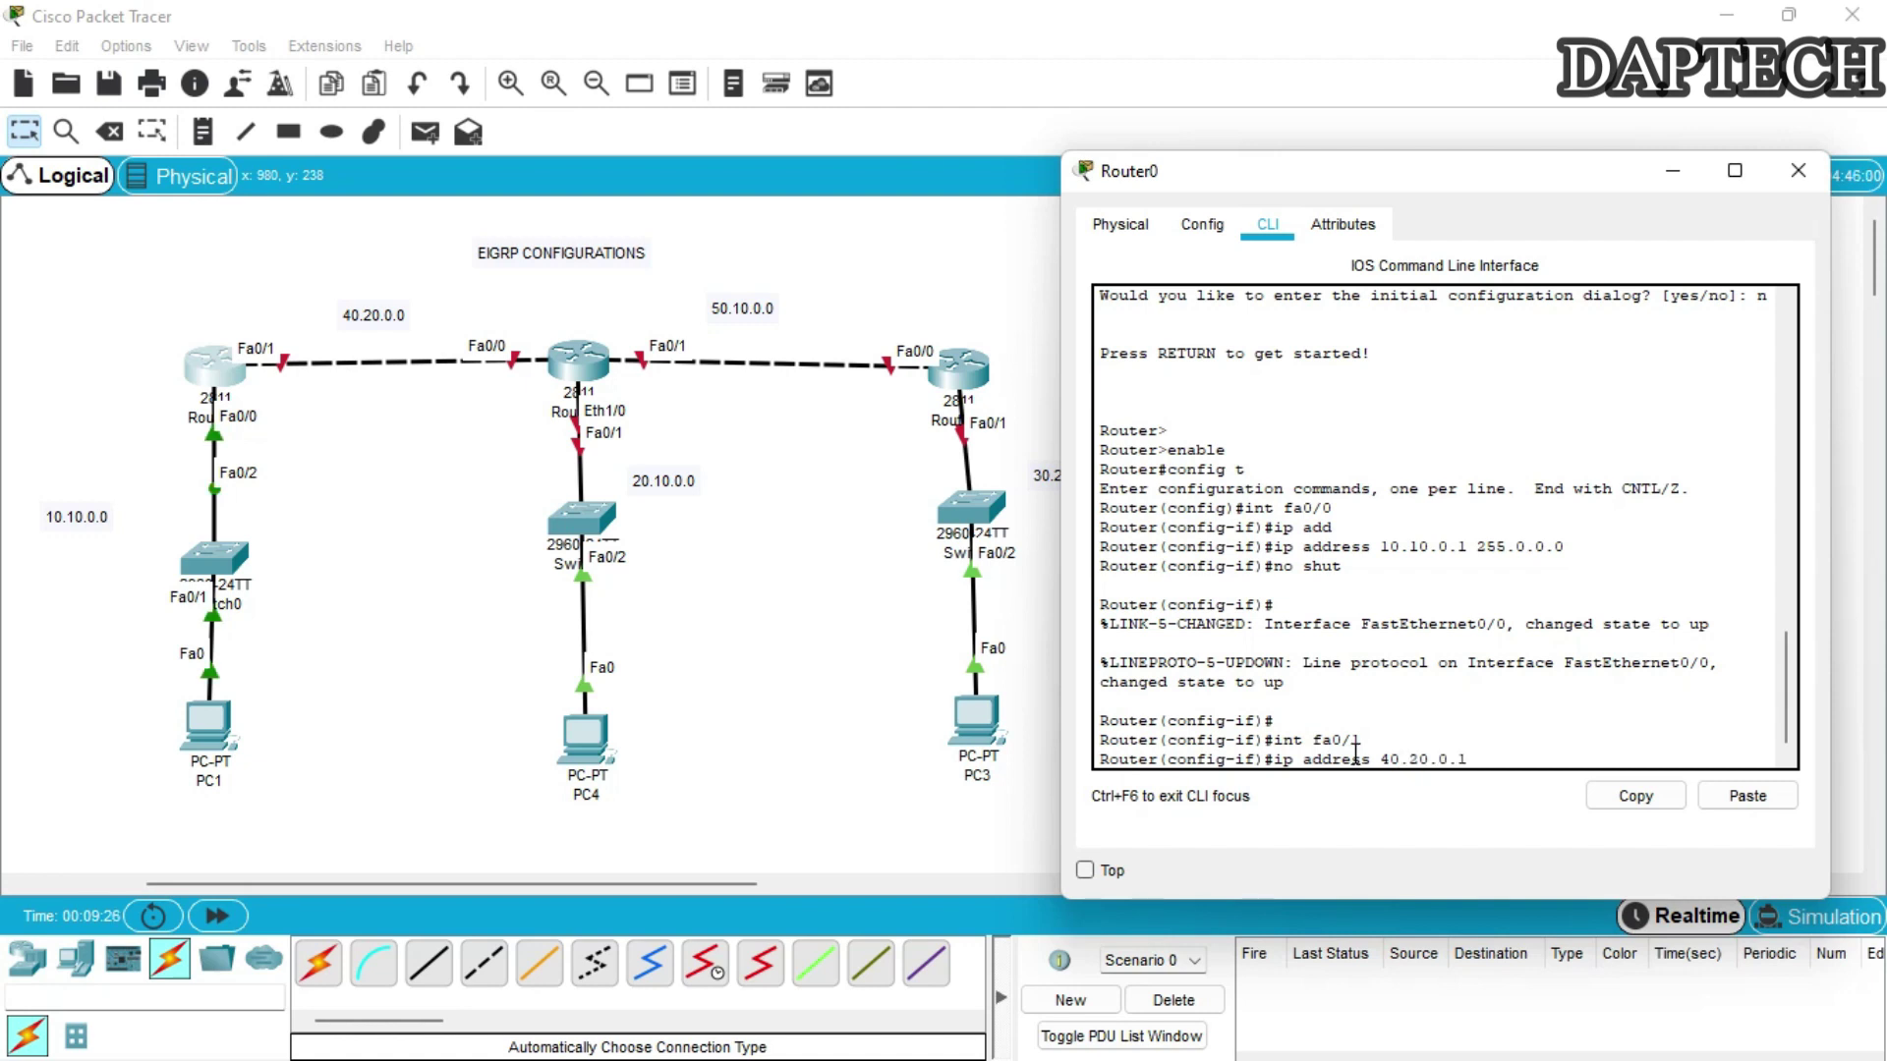
pyautogui.write('255.0.0.0')
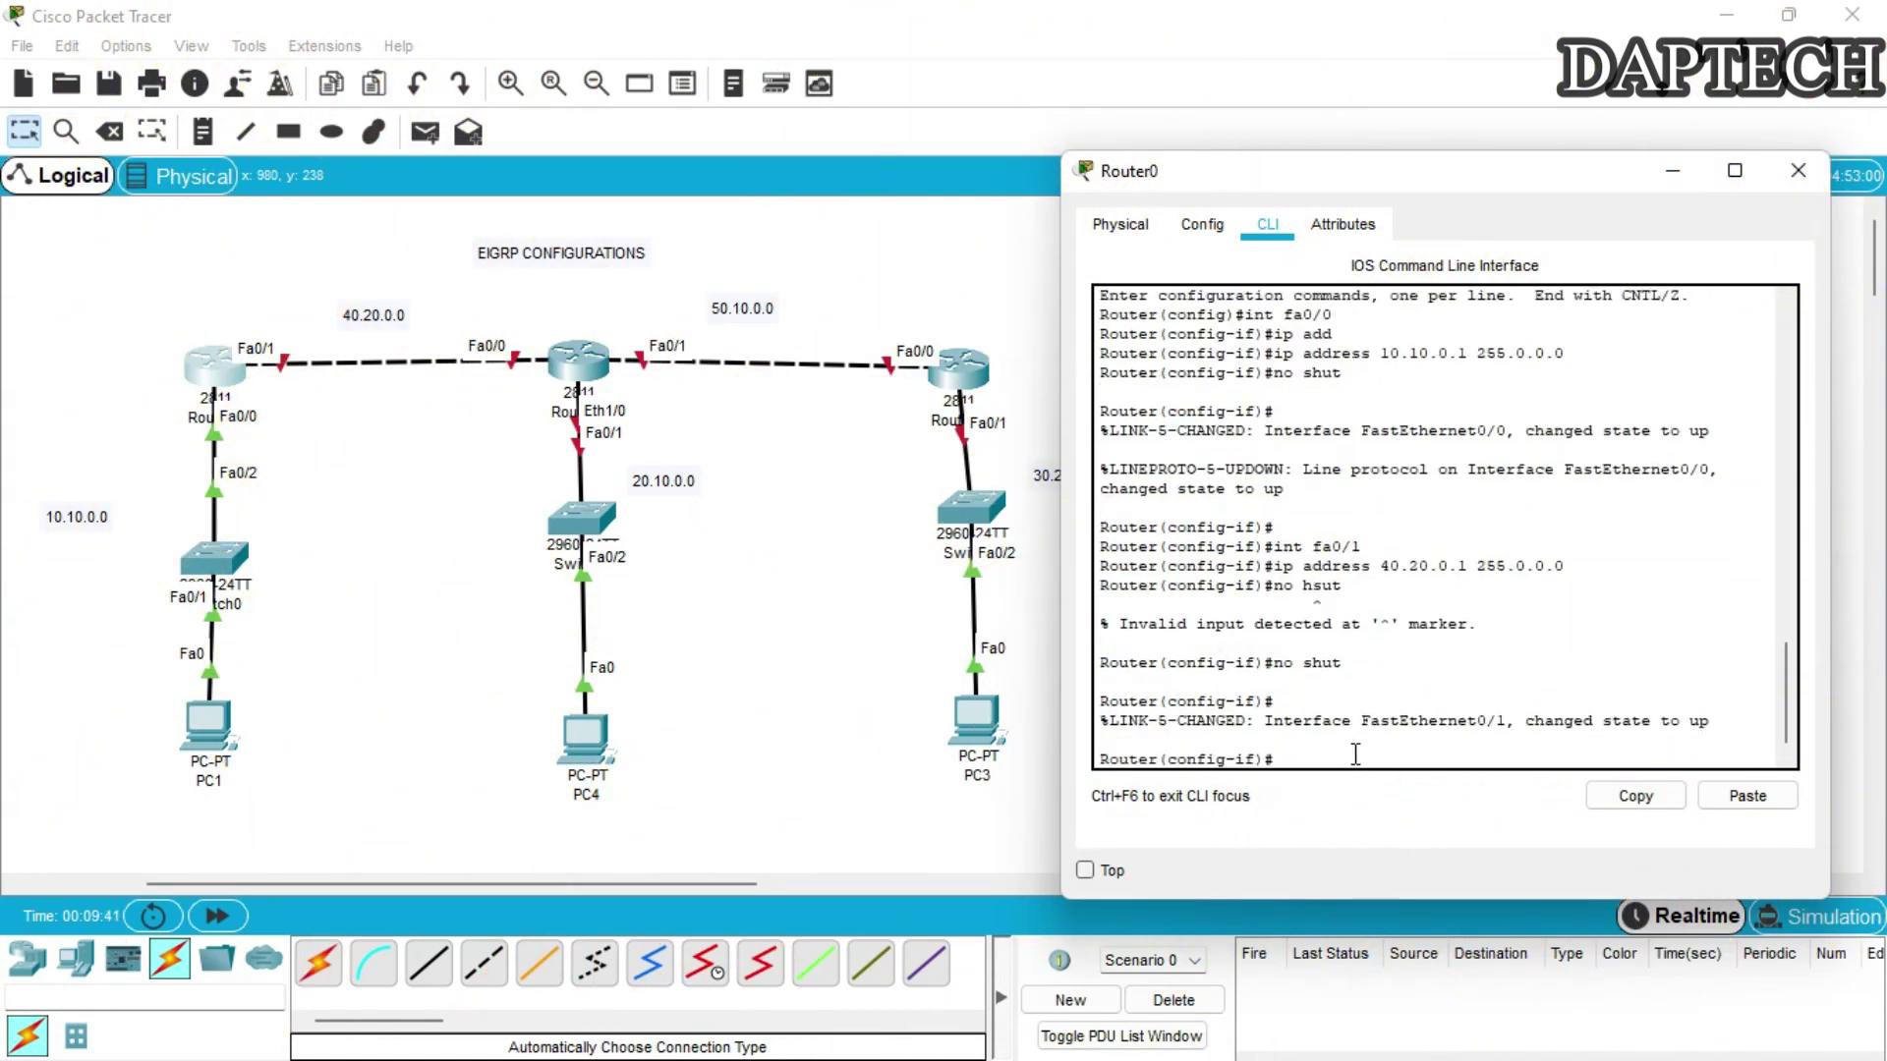
pyautogui.press('Return')
pyautogui.press('Return')
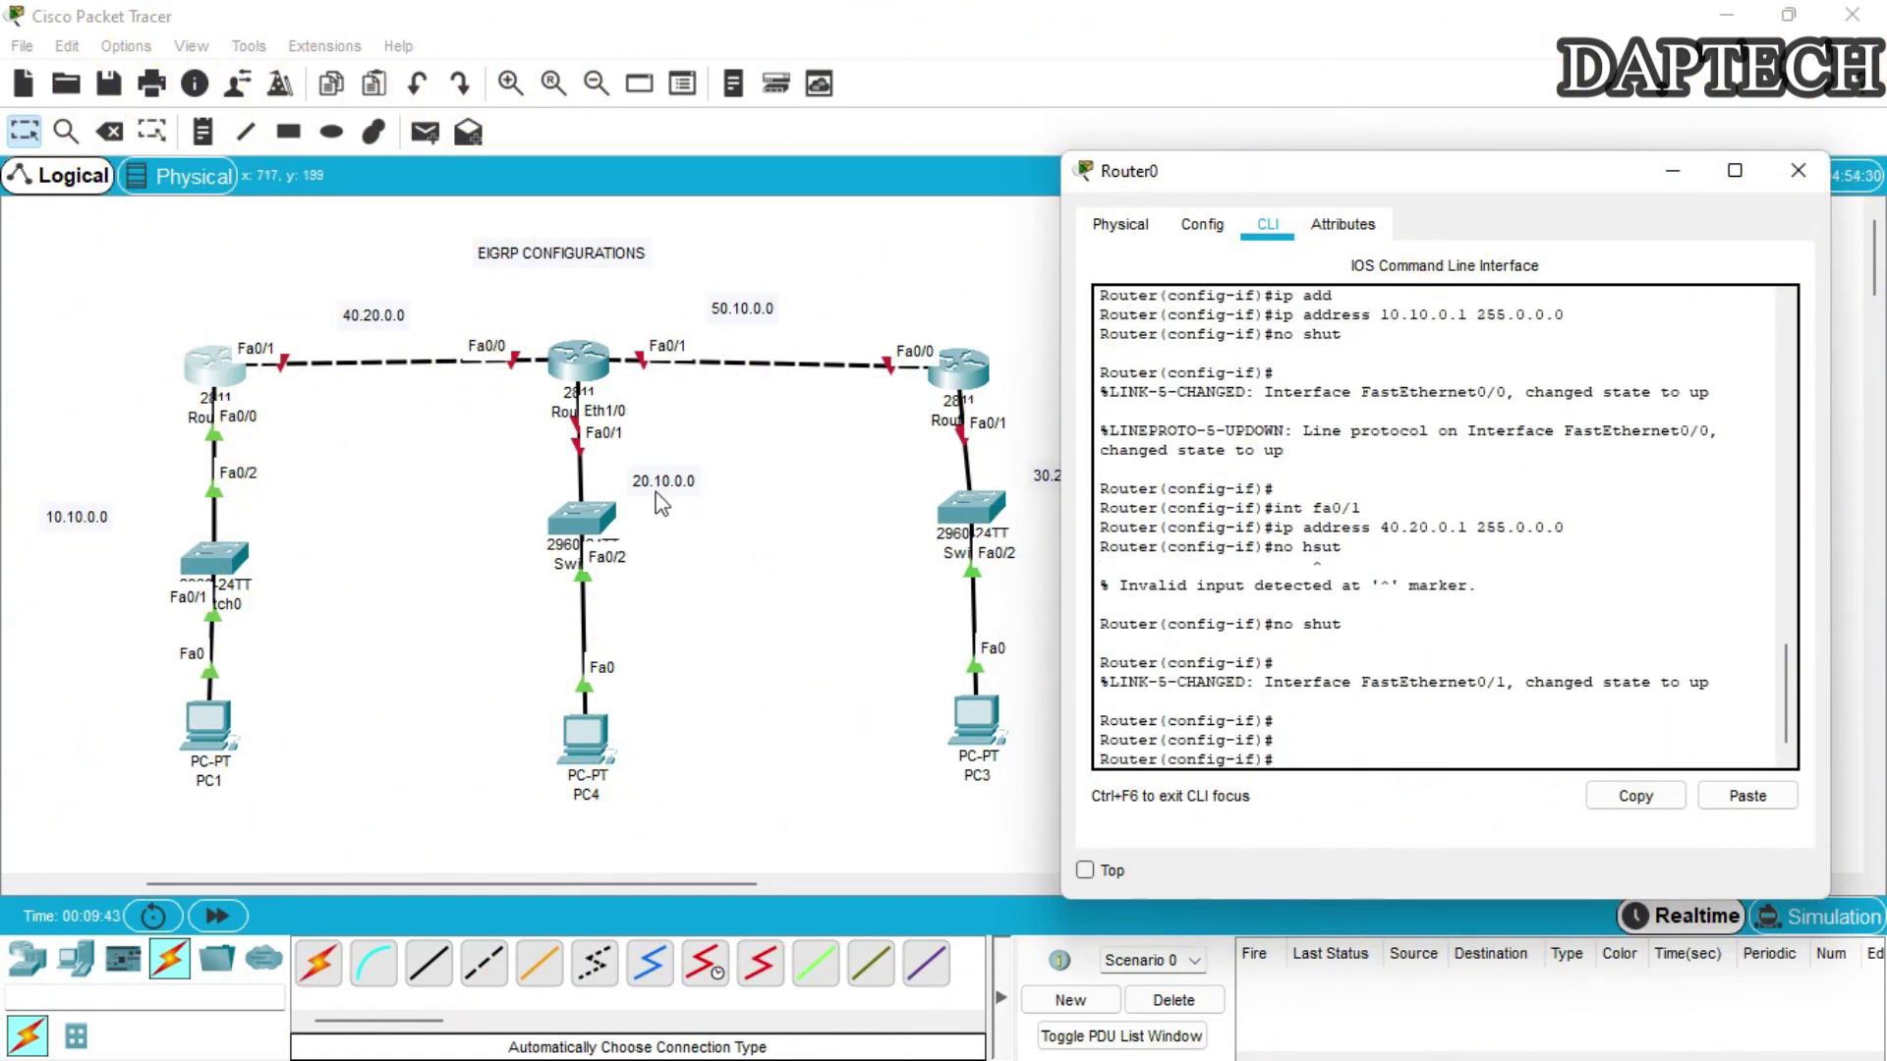
pyautogui.click(1798, 170)
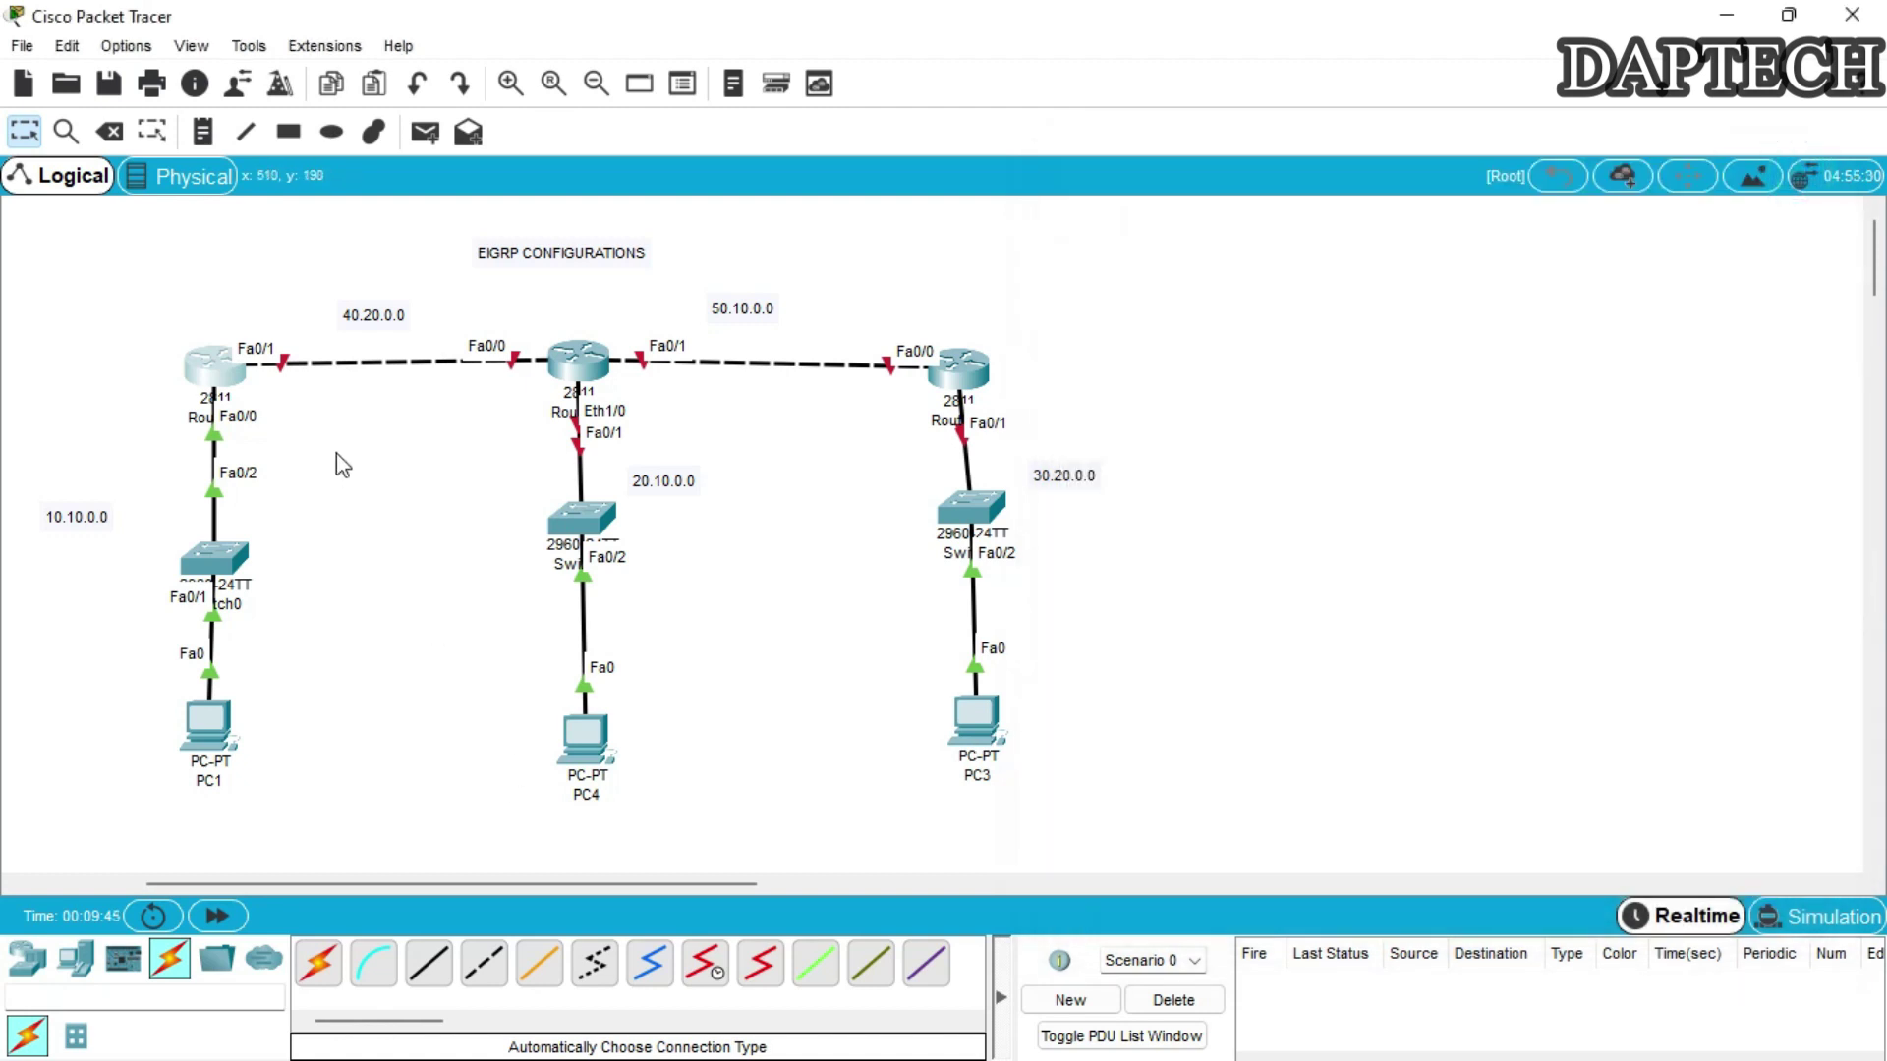
# Open Router1's command line beside the topology and decline the initial configuration dialog with n.
pyautogui.click(589, 365)
pyautogui.moveTo(864, 169); pyautogui.dragTo(1375, 182)
pyautogui.click(1262, 228)
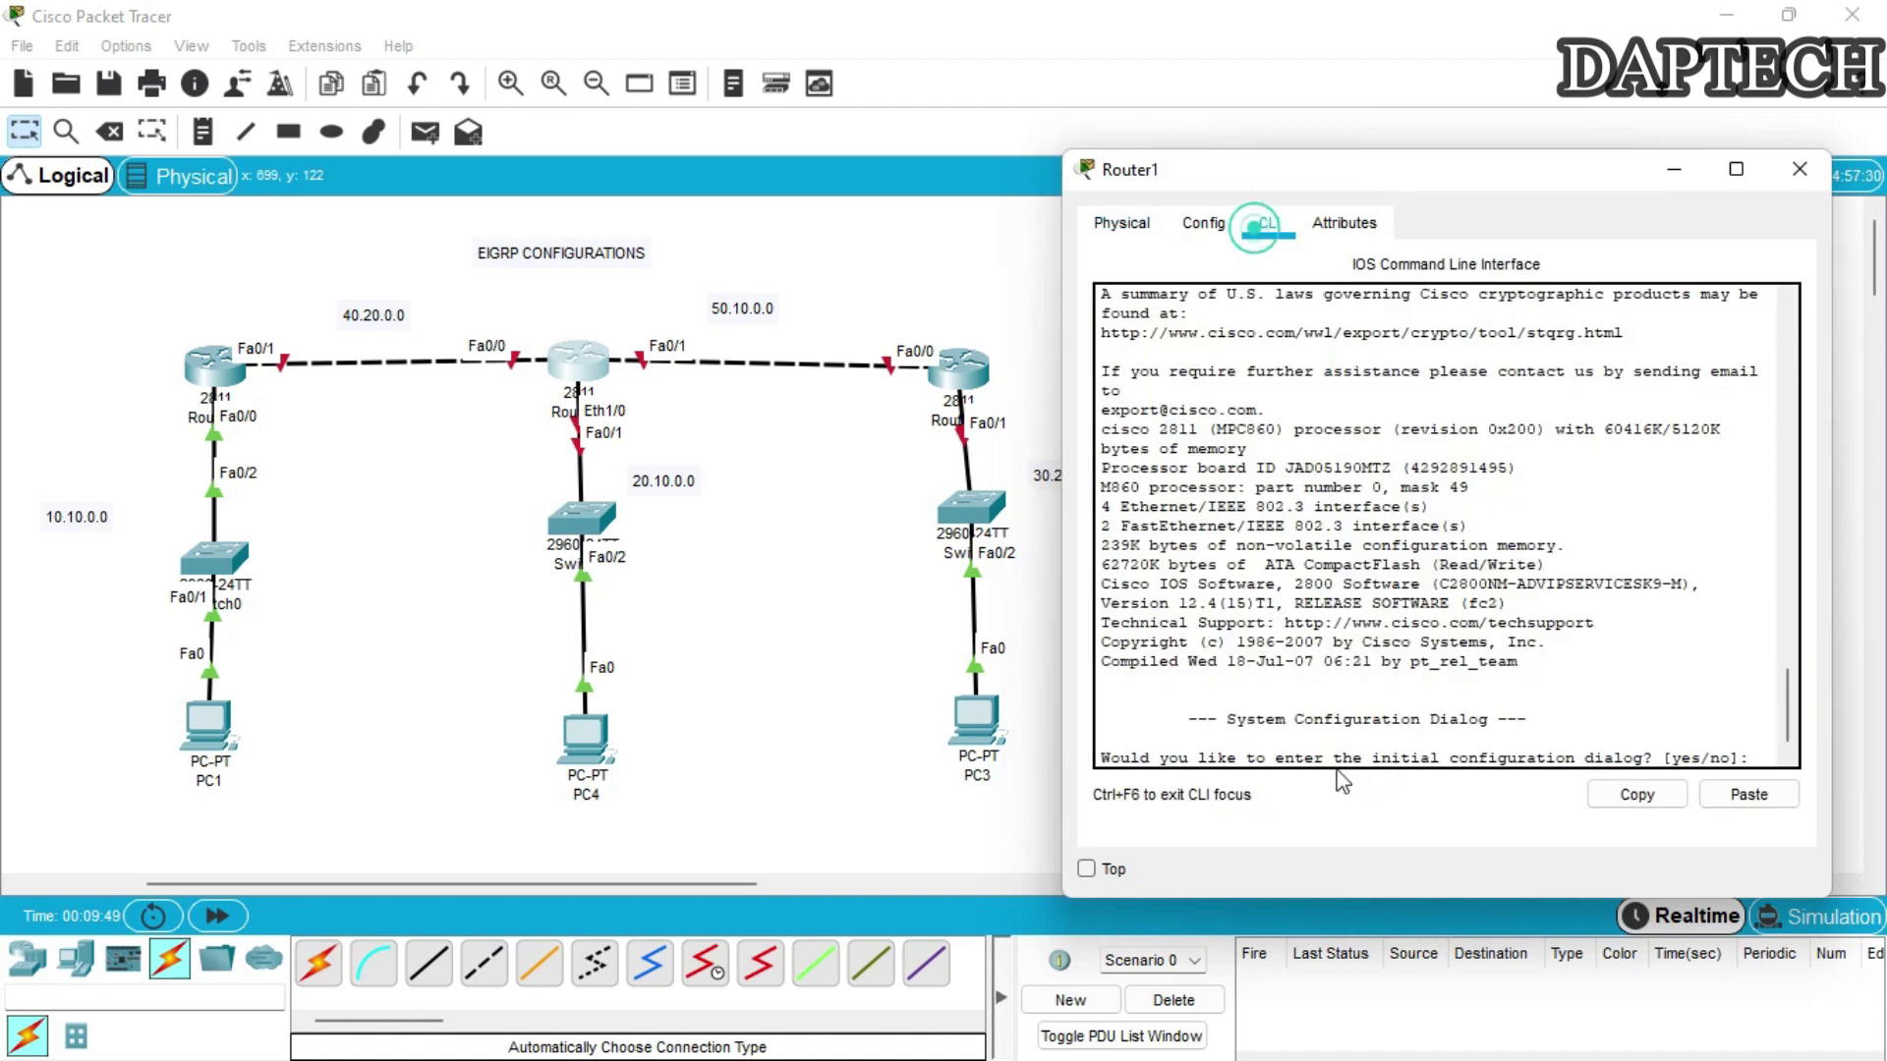
pyautogui.write('n')
pyautogui.press('Return')
pyautogui.press('Return')
pyautogui.press('Return')
pyautogui.press('Return')
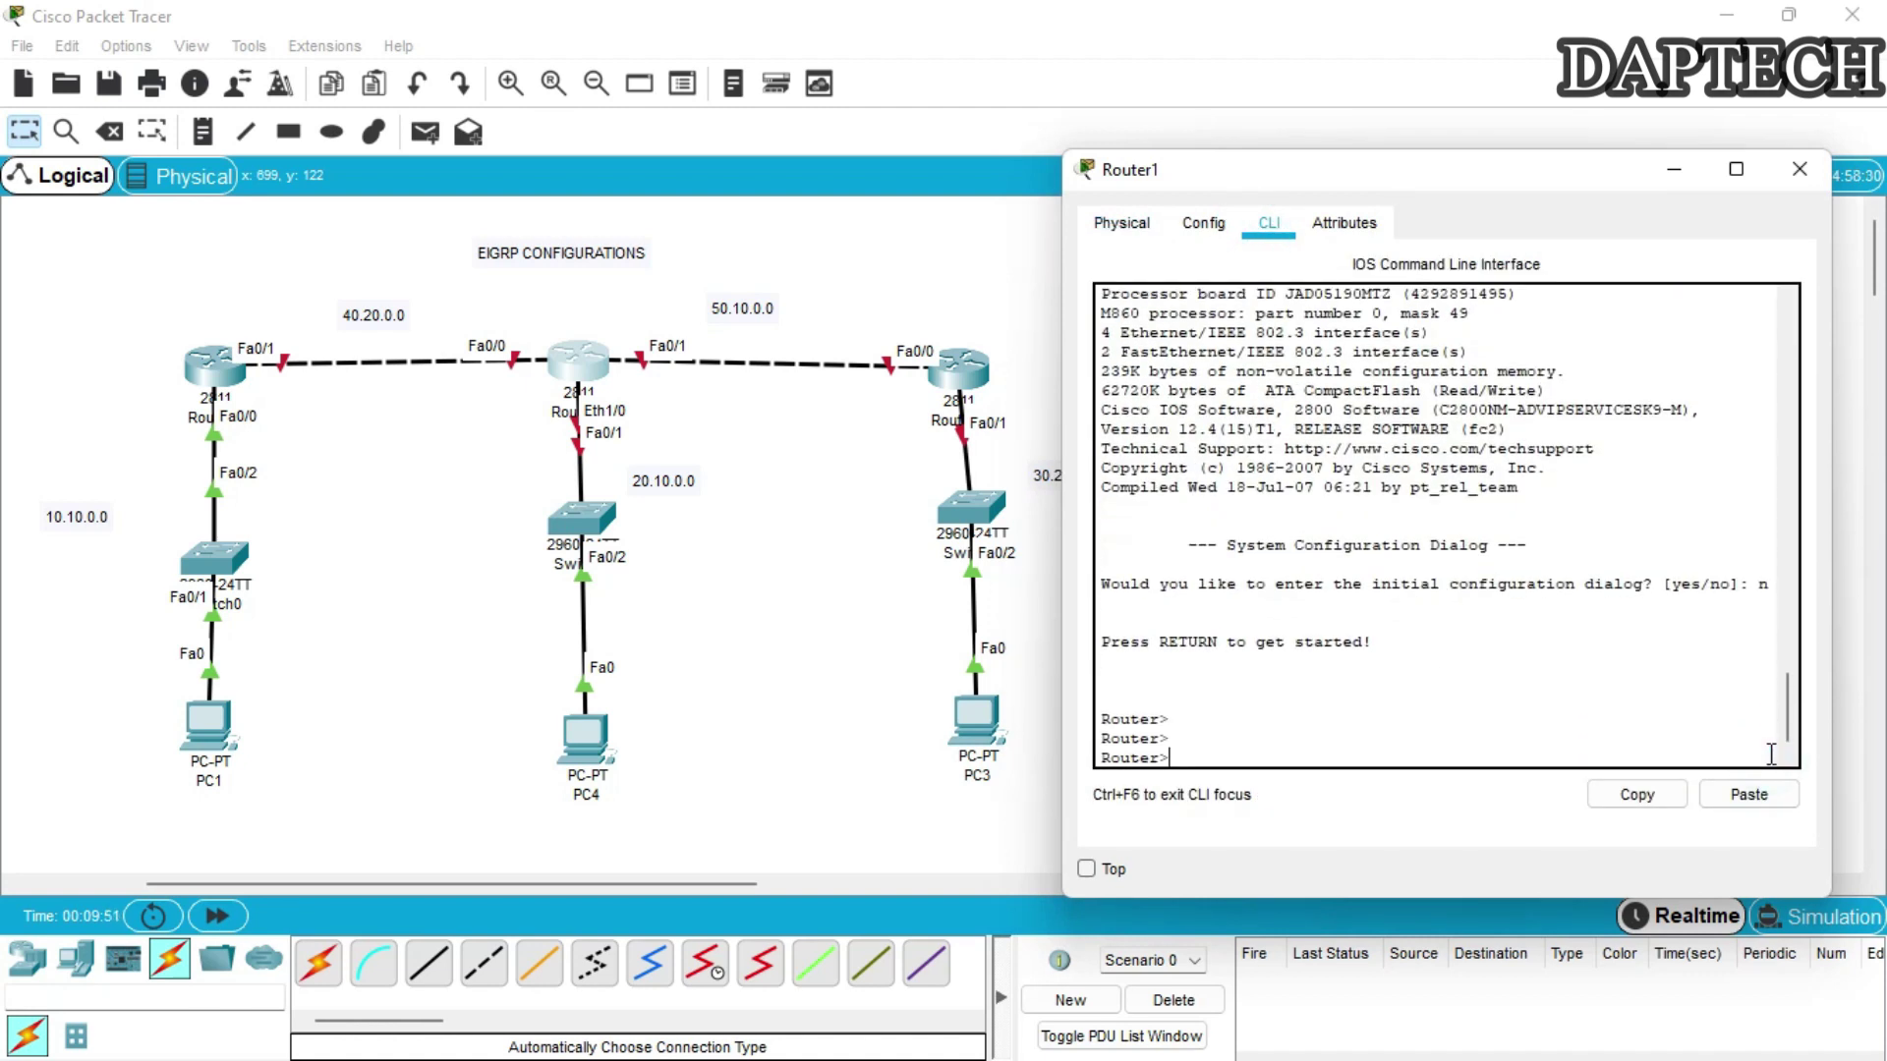
# Enter privileged mode on Router1 with enable and go into global configuration with config t.
pyautogui.write('enable')
pyautogui.press('Return')
pyautogui.press('Return')
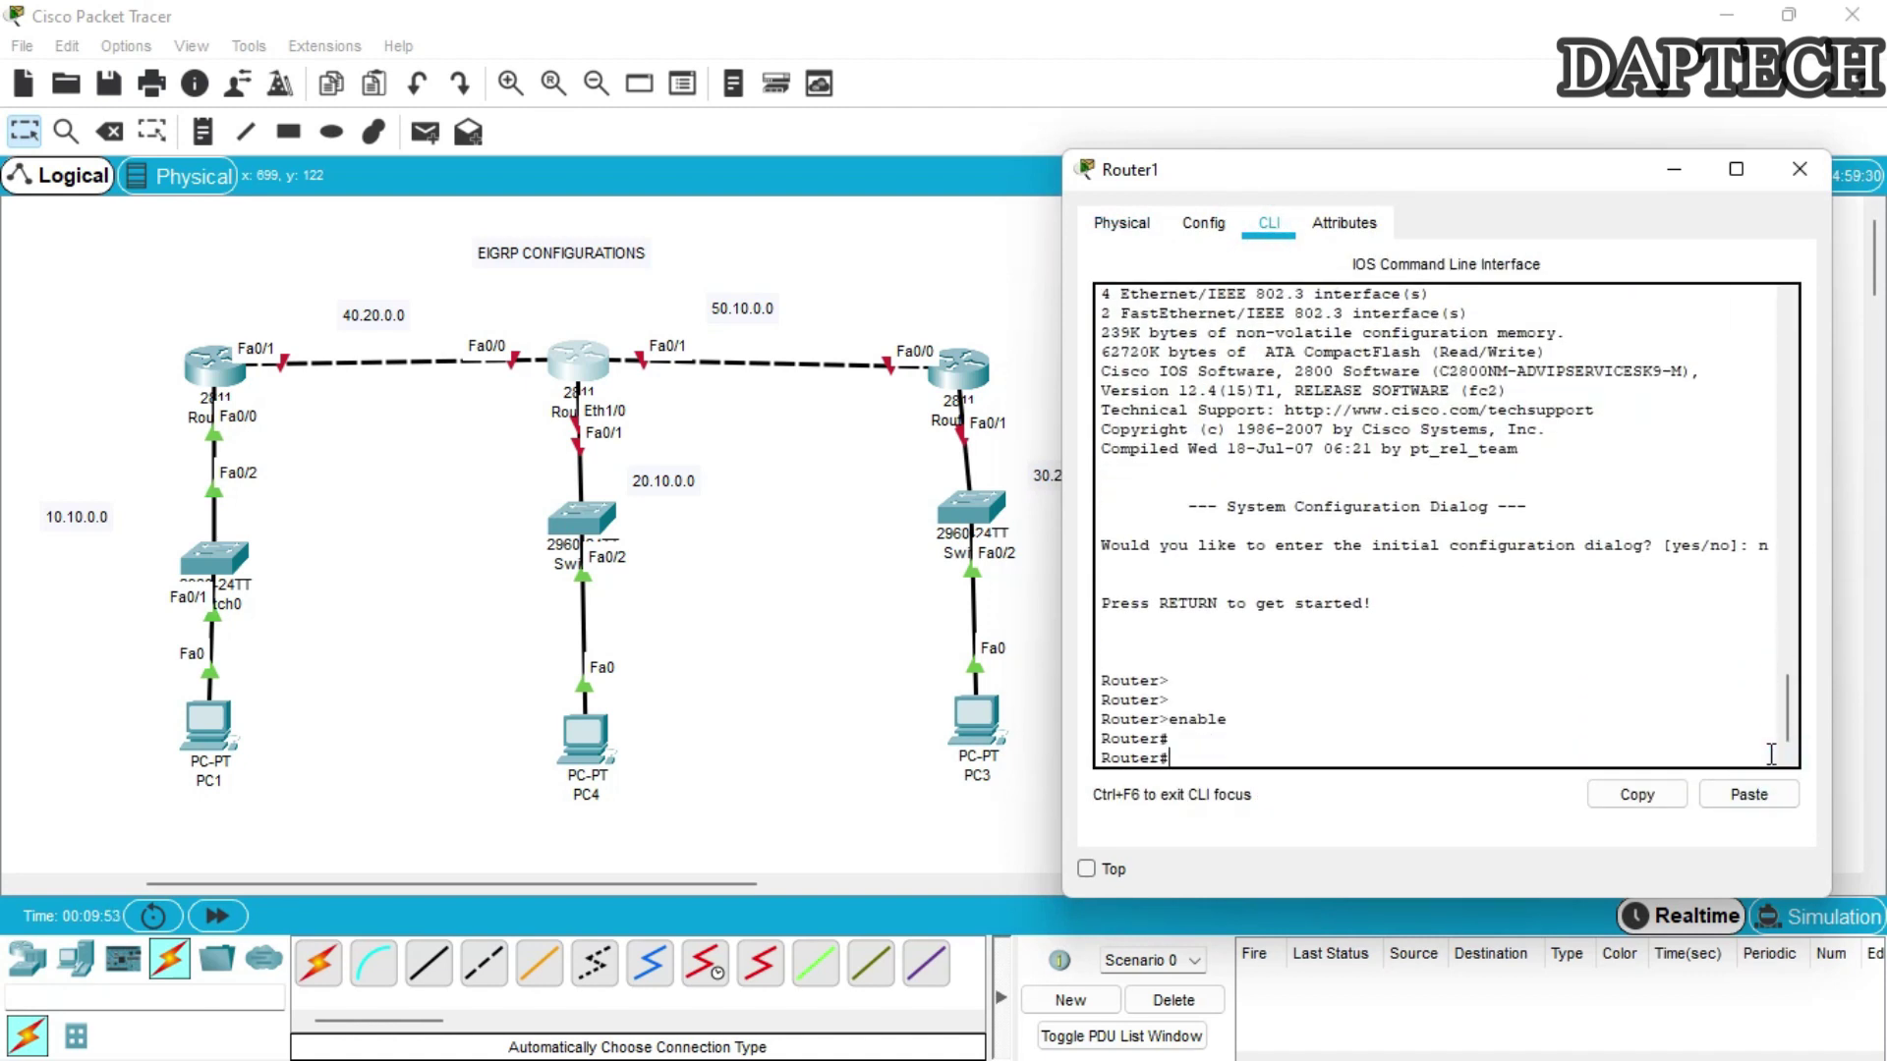
pyautogui.write('config t')
pyautogui.press('Return')
pyautogui.press('Return')
pyautogui.press('Return')
pyautogui.press('Return')
pyautogui.press('Return')
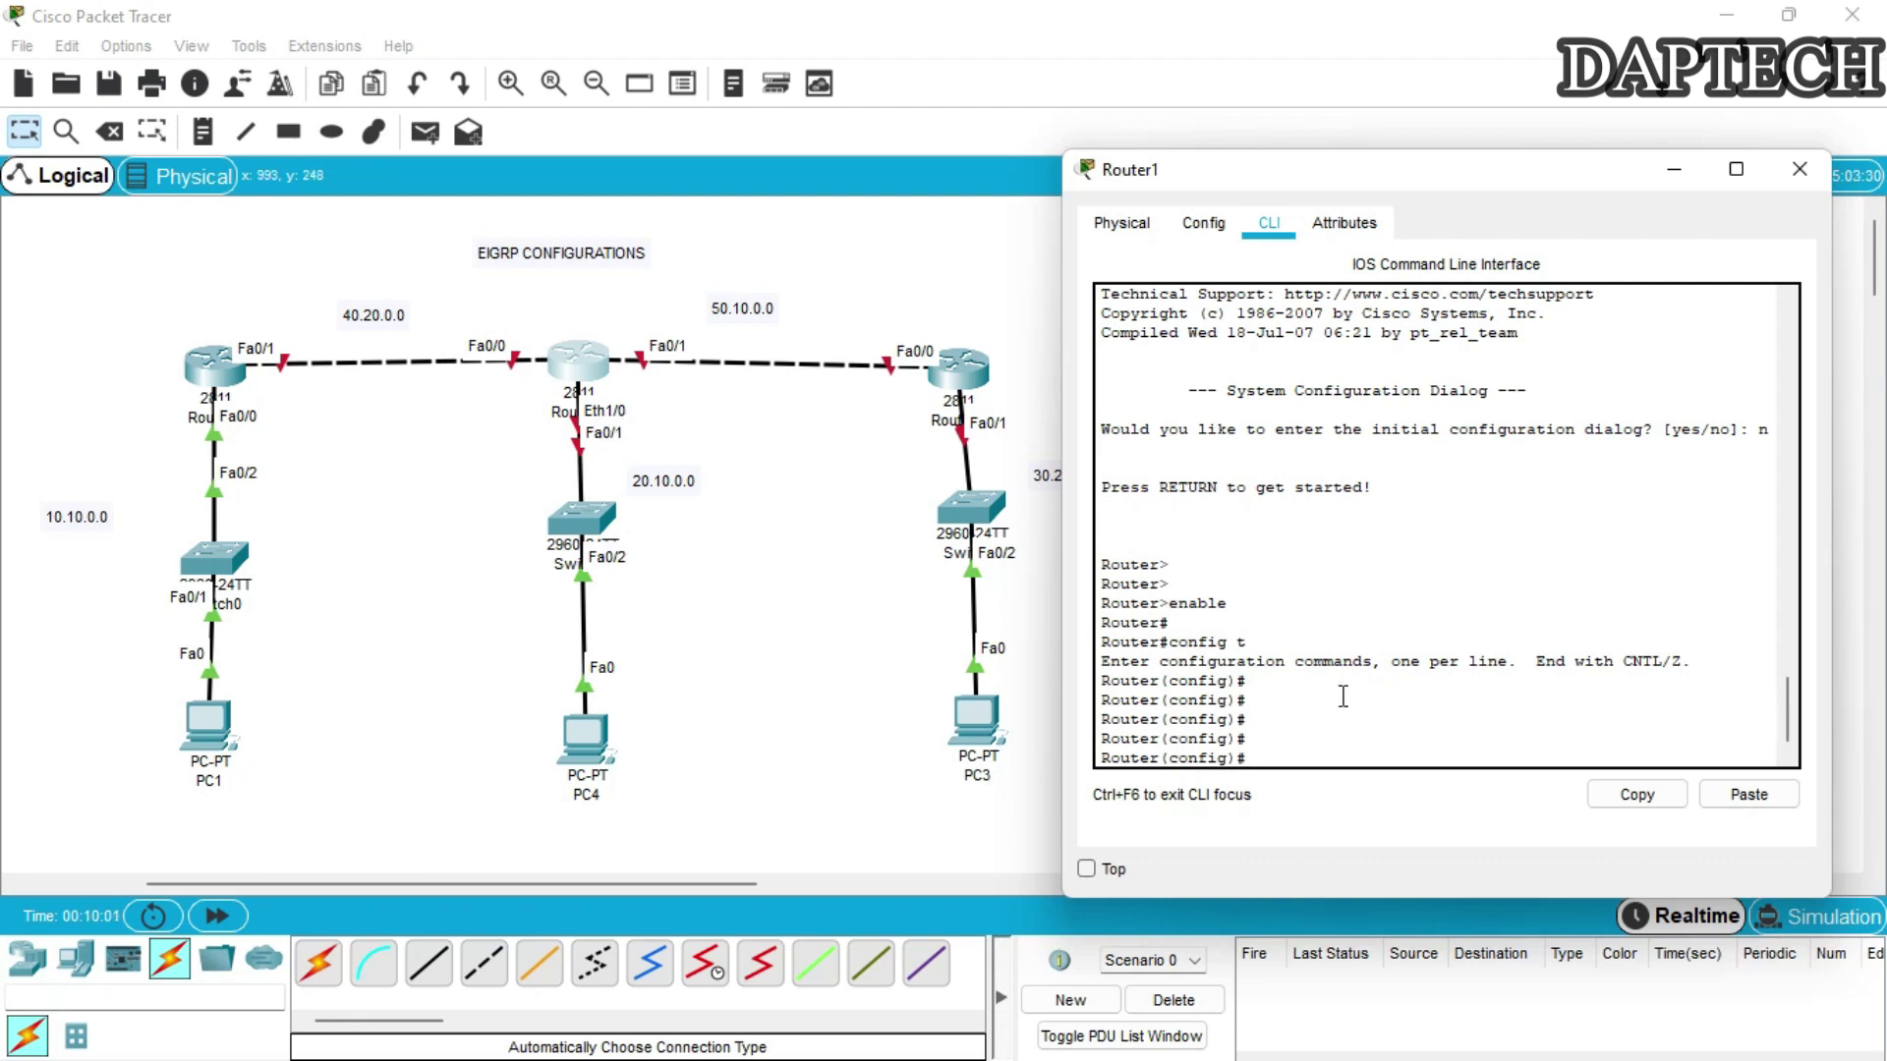
# Configure Router1's interface eth1/0 with IP address 20.10.0.1 255.0.0.0 and bring it up with no shut.
pyautogui.click(1317, 759)
pyautogui.write('int eth1/0')
pyautogui.press('Return')
pyautogui.write('ip add')
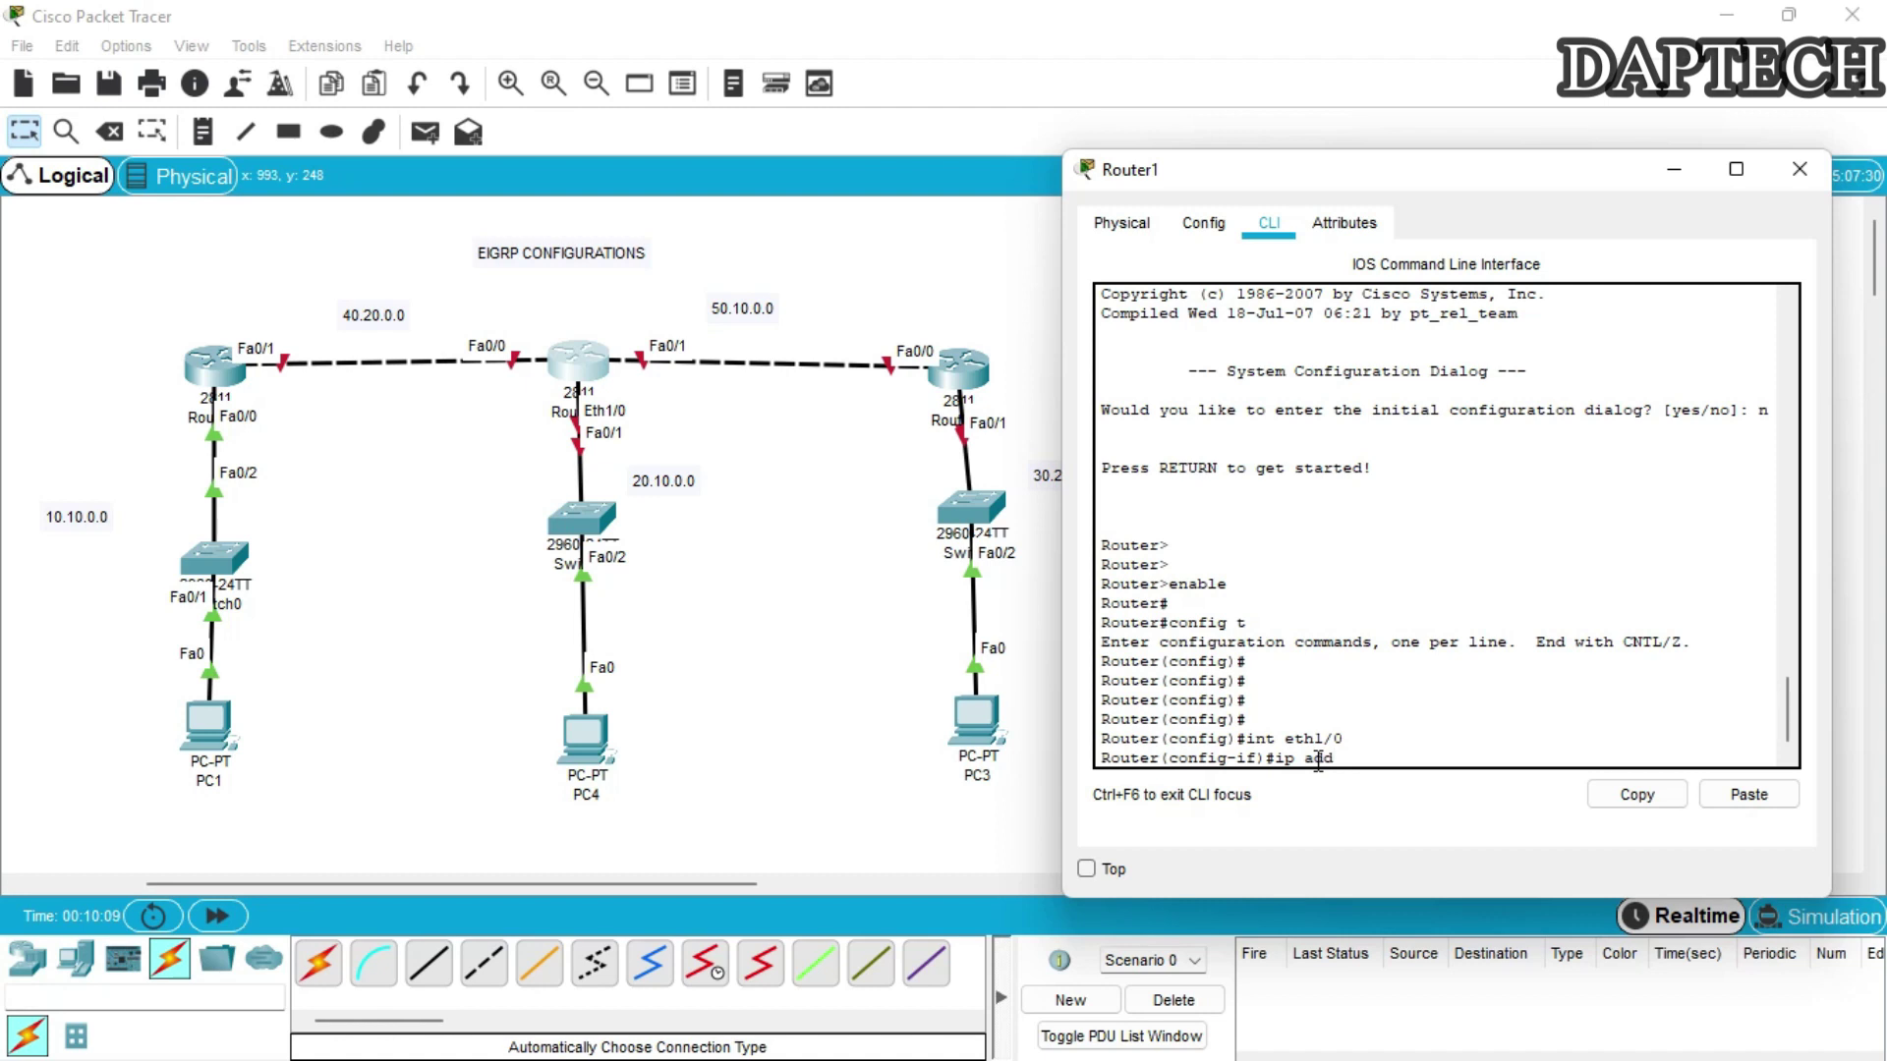
pyautogui.press('Tab')
pyautogui.write('20.10')
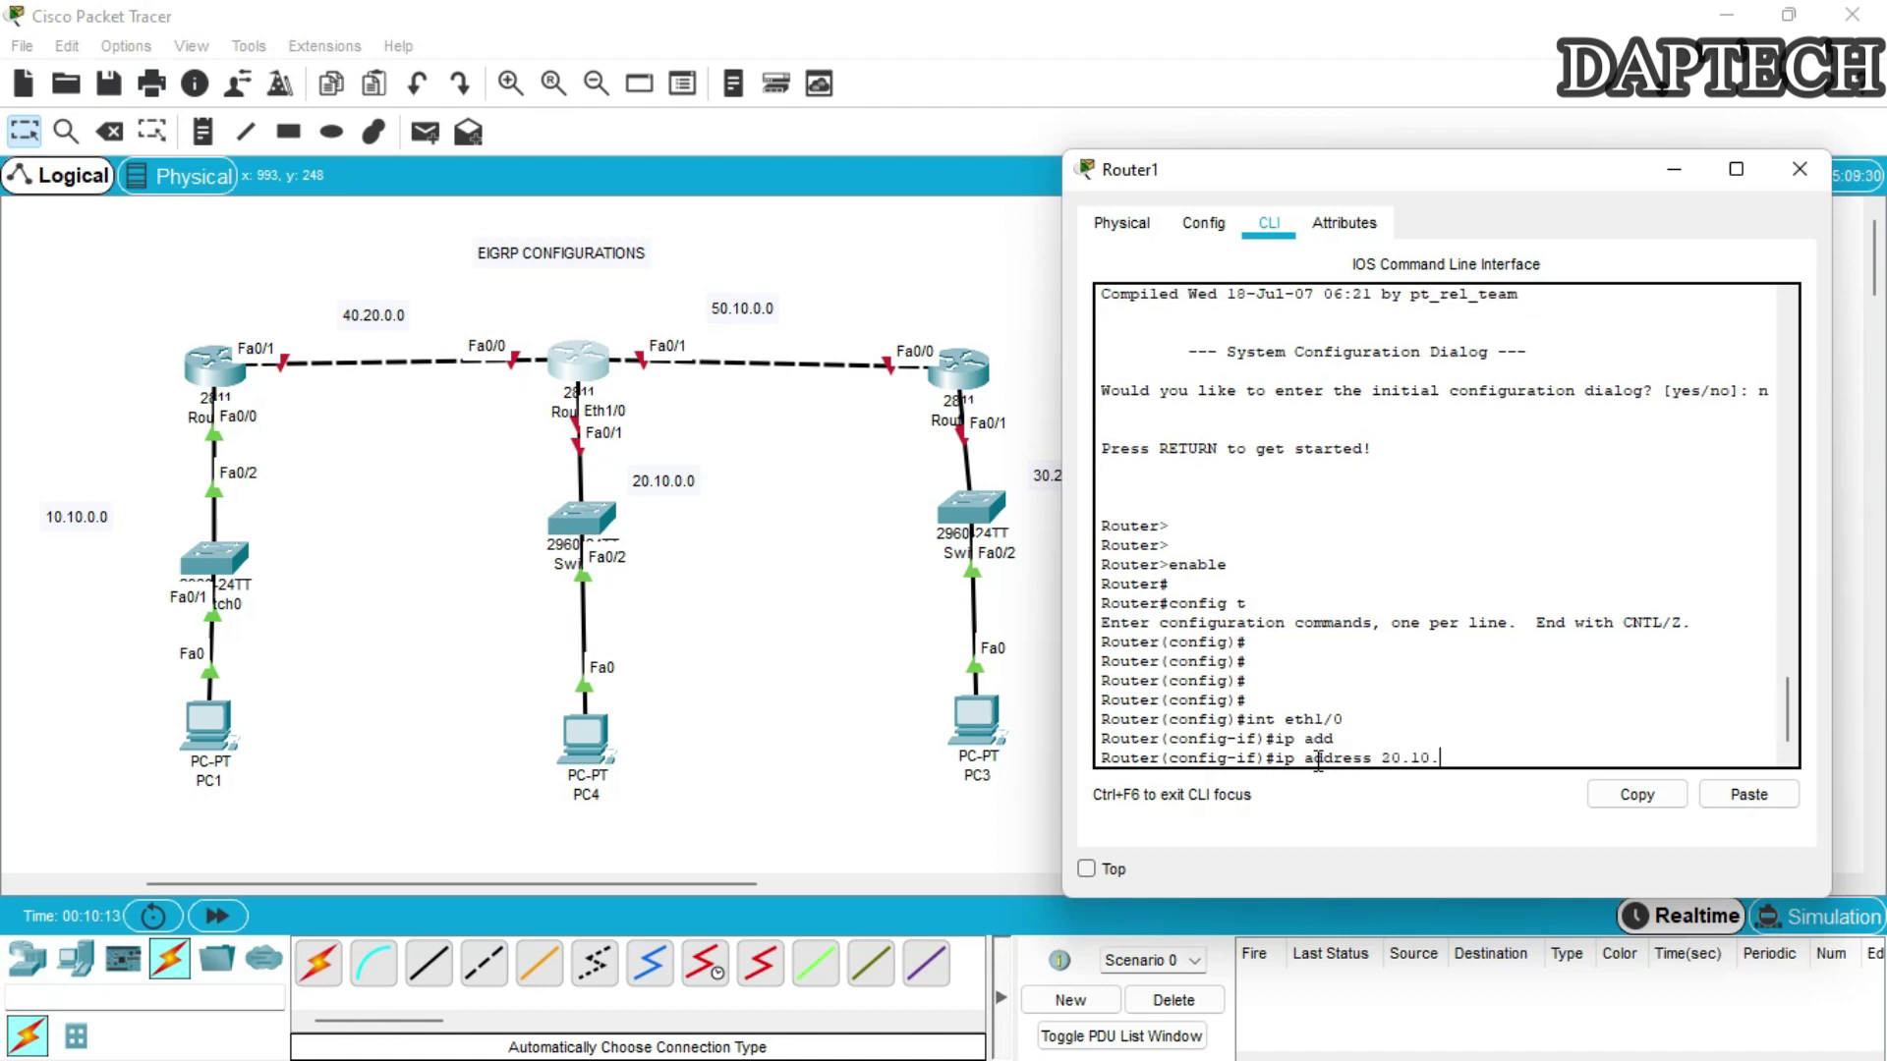
pyautogui.write('.0.1 255.0.0.0')
pyautogui.press('Return')
pyautogui.write('no shu')
pyautogui.press('Return')
pyautogui.press('Return')
pyautogui.press('Return')
pyautogui.press('Return')
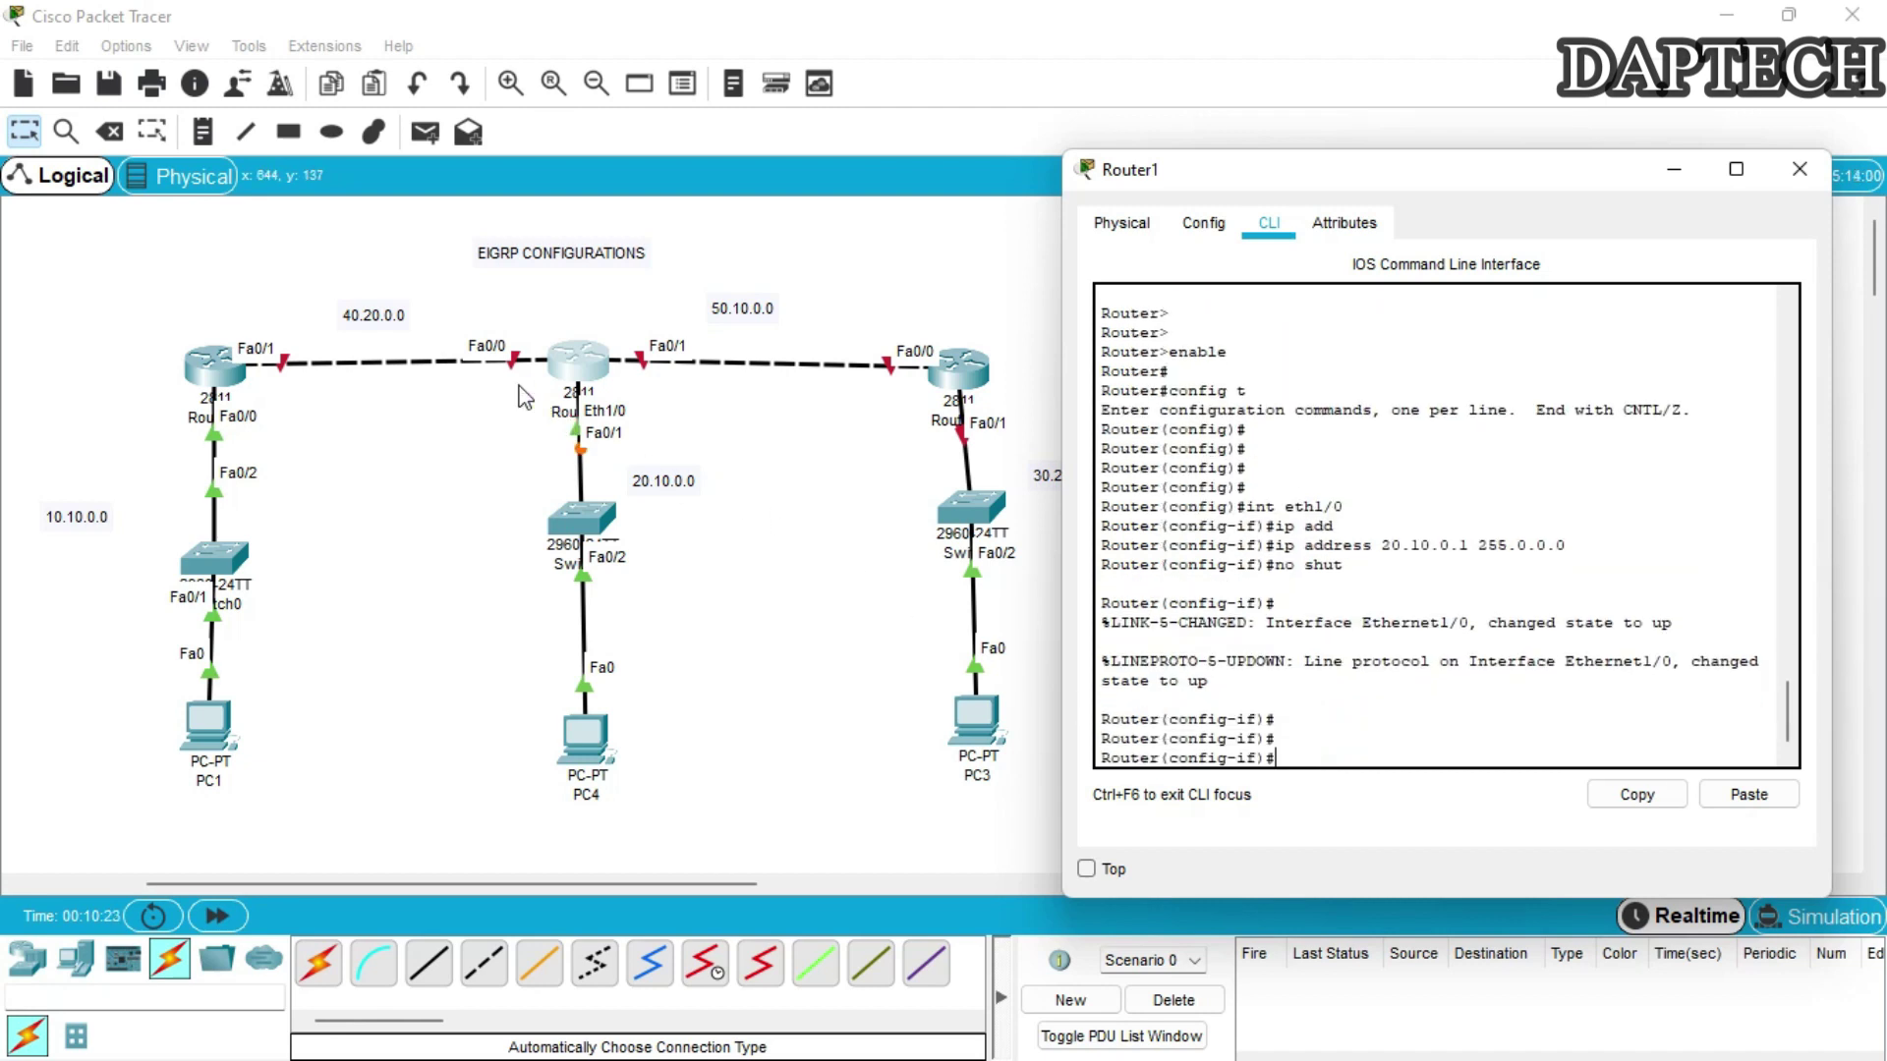
# Configure Router1's interface fa0/0 with IP address 40.20.0.2 255.0.0.0 and bring it up with no shut.
pyautogui.click(1332, 762)
pyautogui.write('int ')
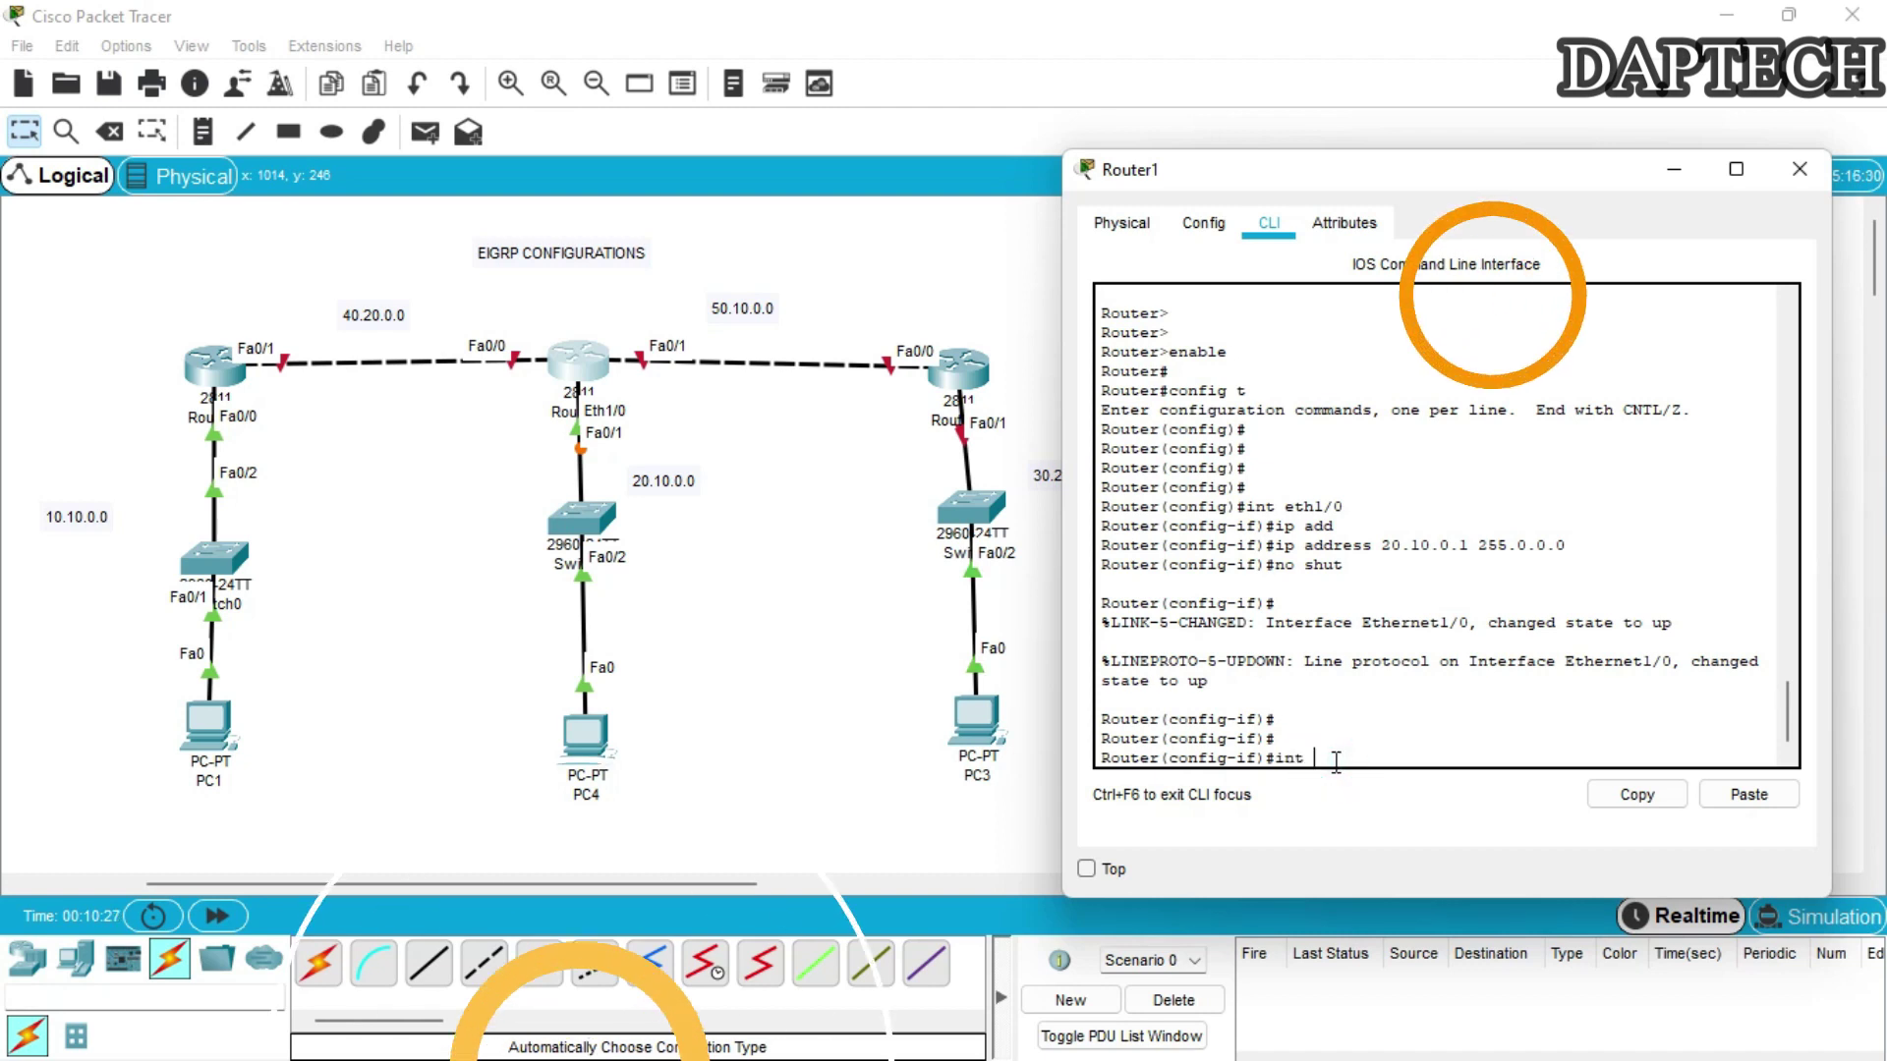
pyautogui.write('fa0/0')
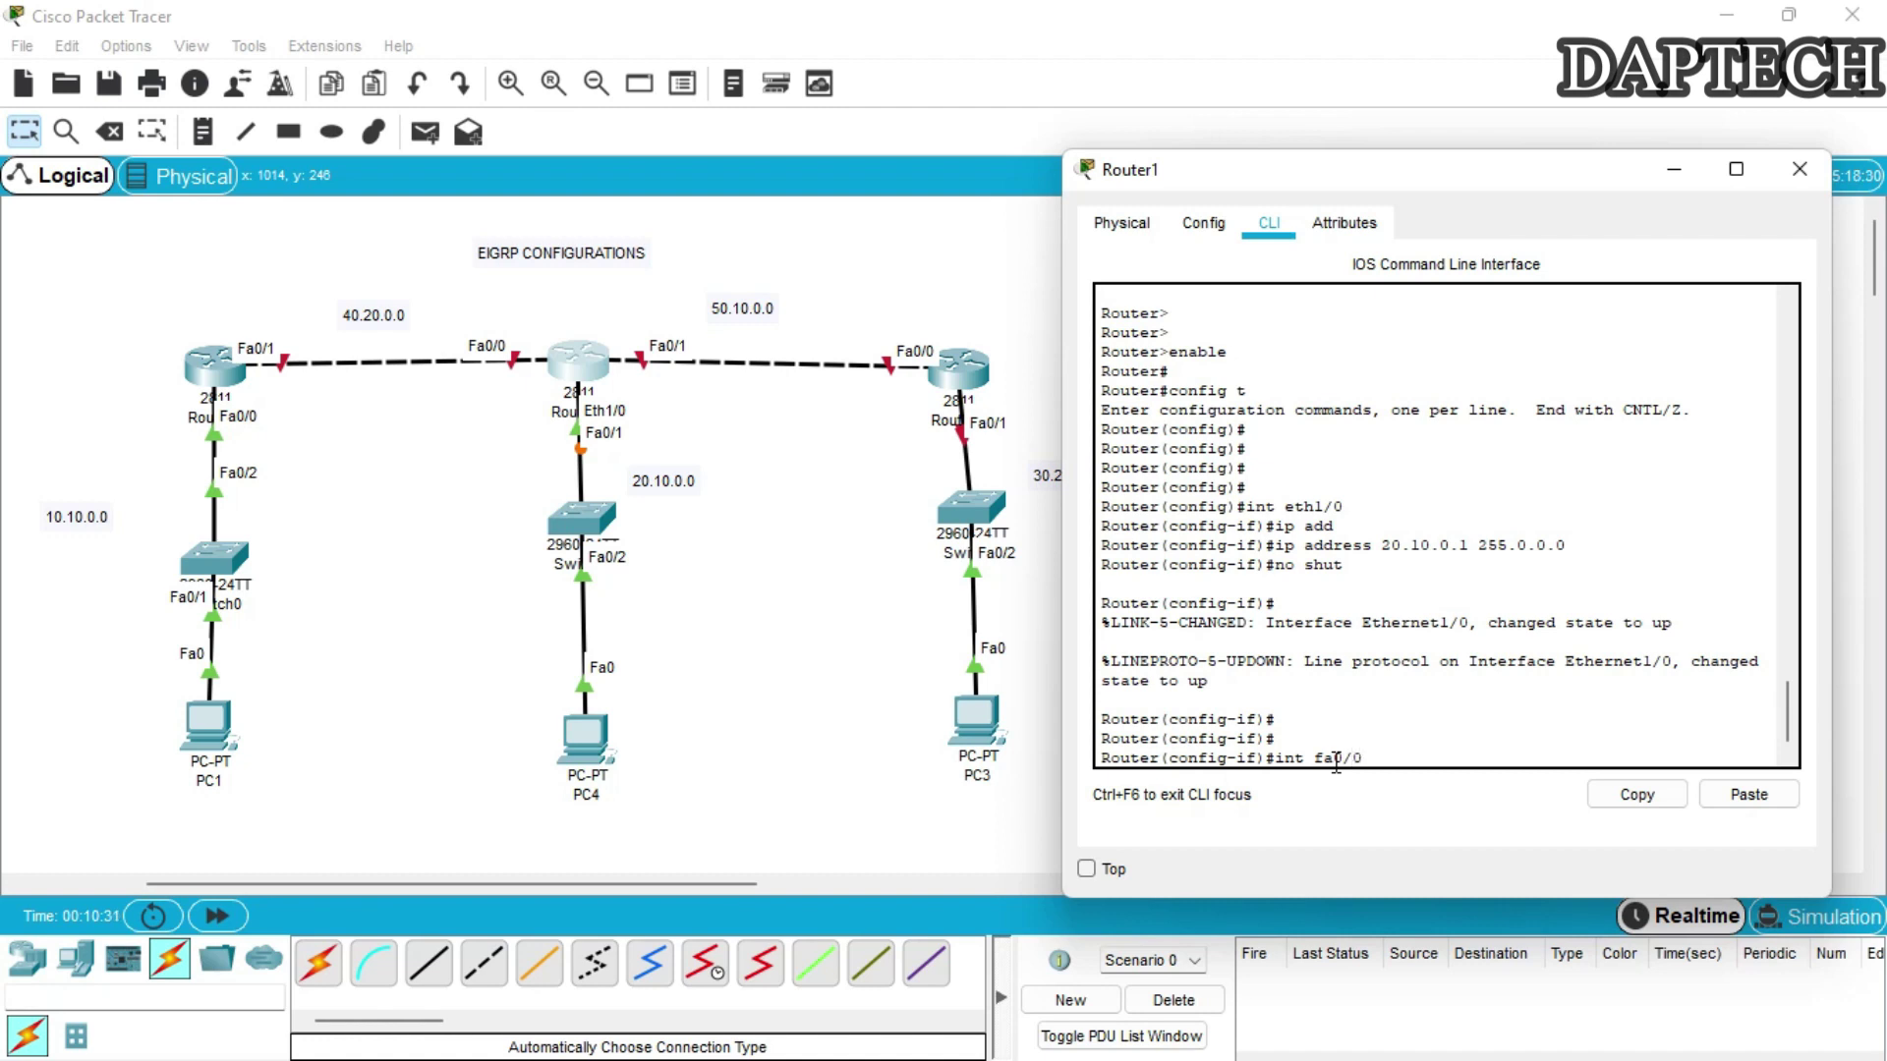
pyautogui.press('Return')
pyautogui.write('ip add')
pyautogui.press('Tab')
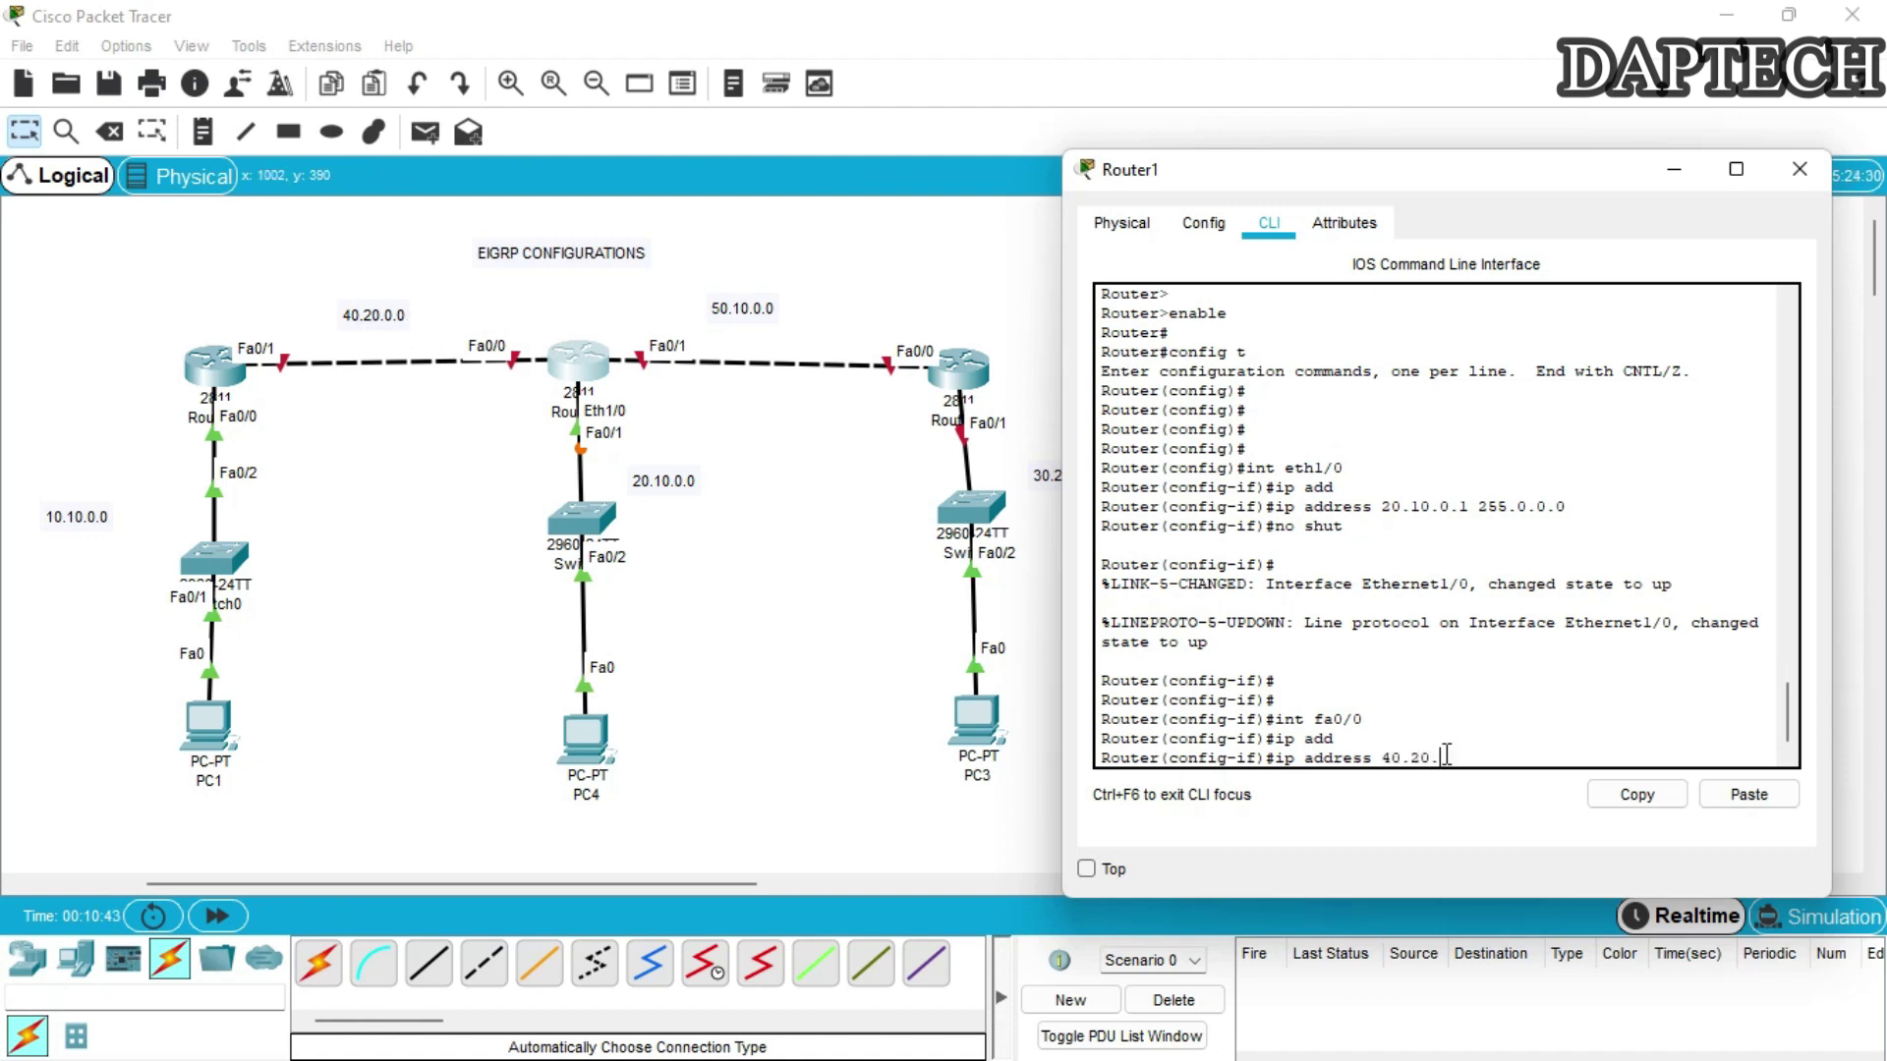
pyautogui.write('2 255.0.0.0')
pyautogui.press('Return')
pyautogui.write('no shut')
pyautogui.press('Return')
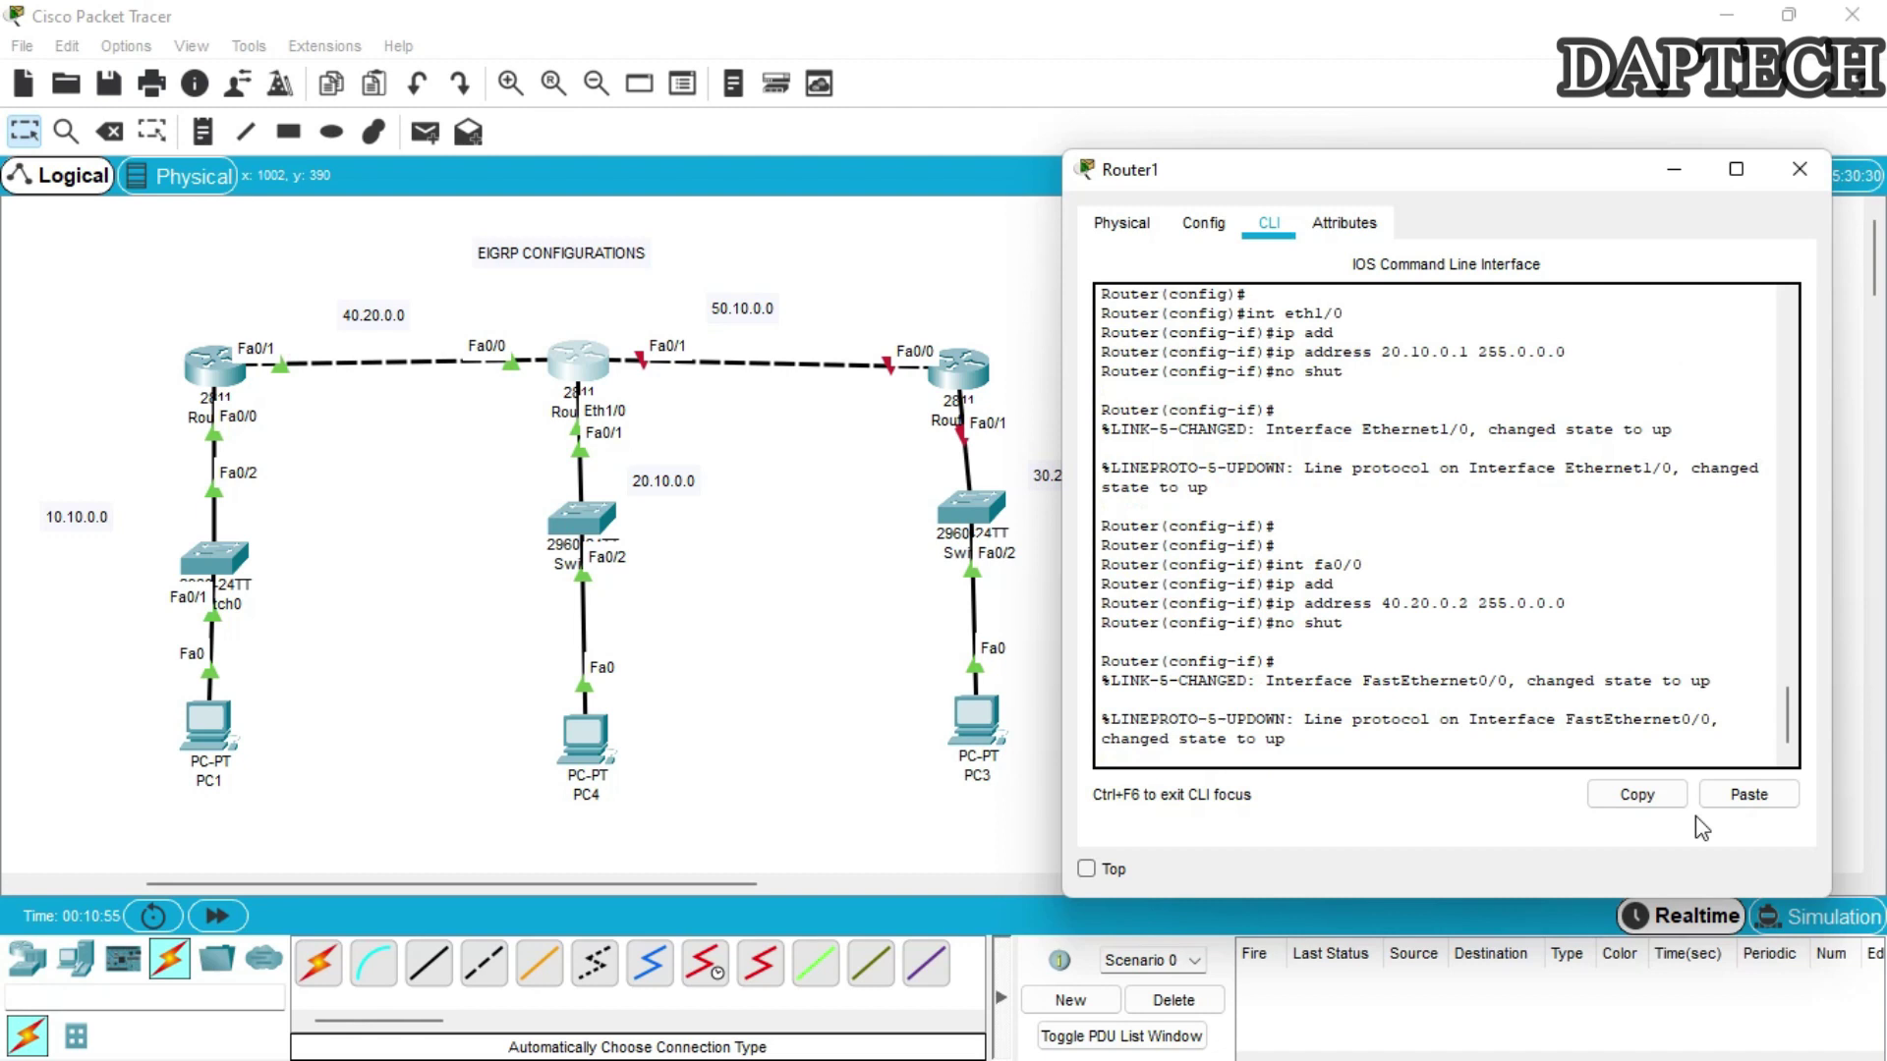
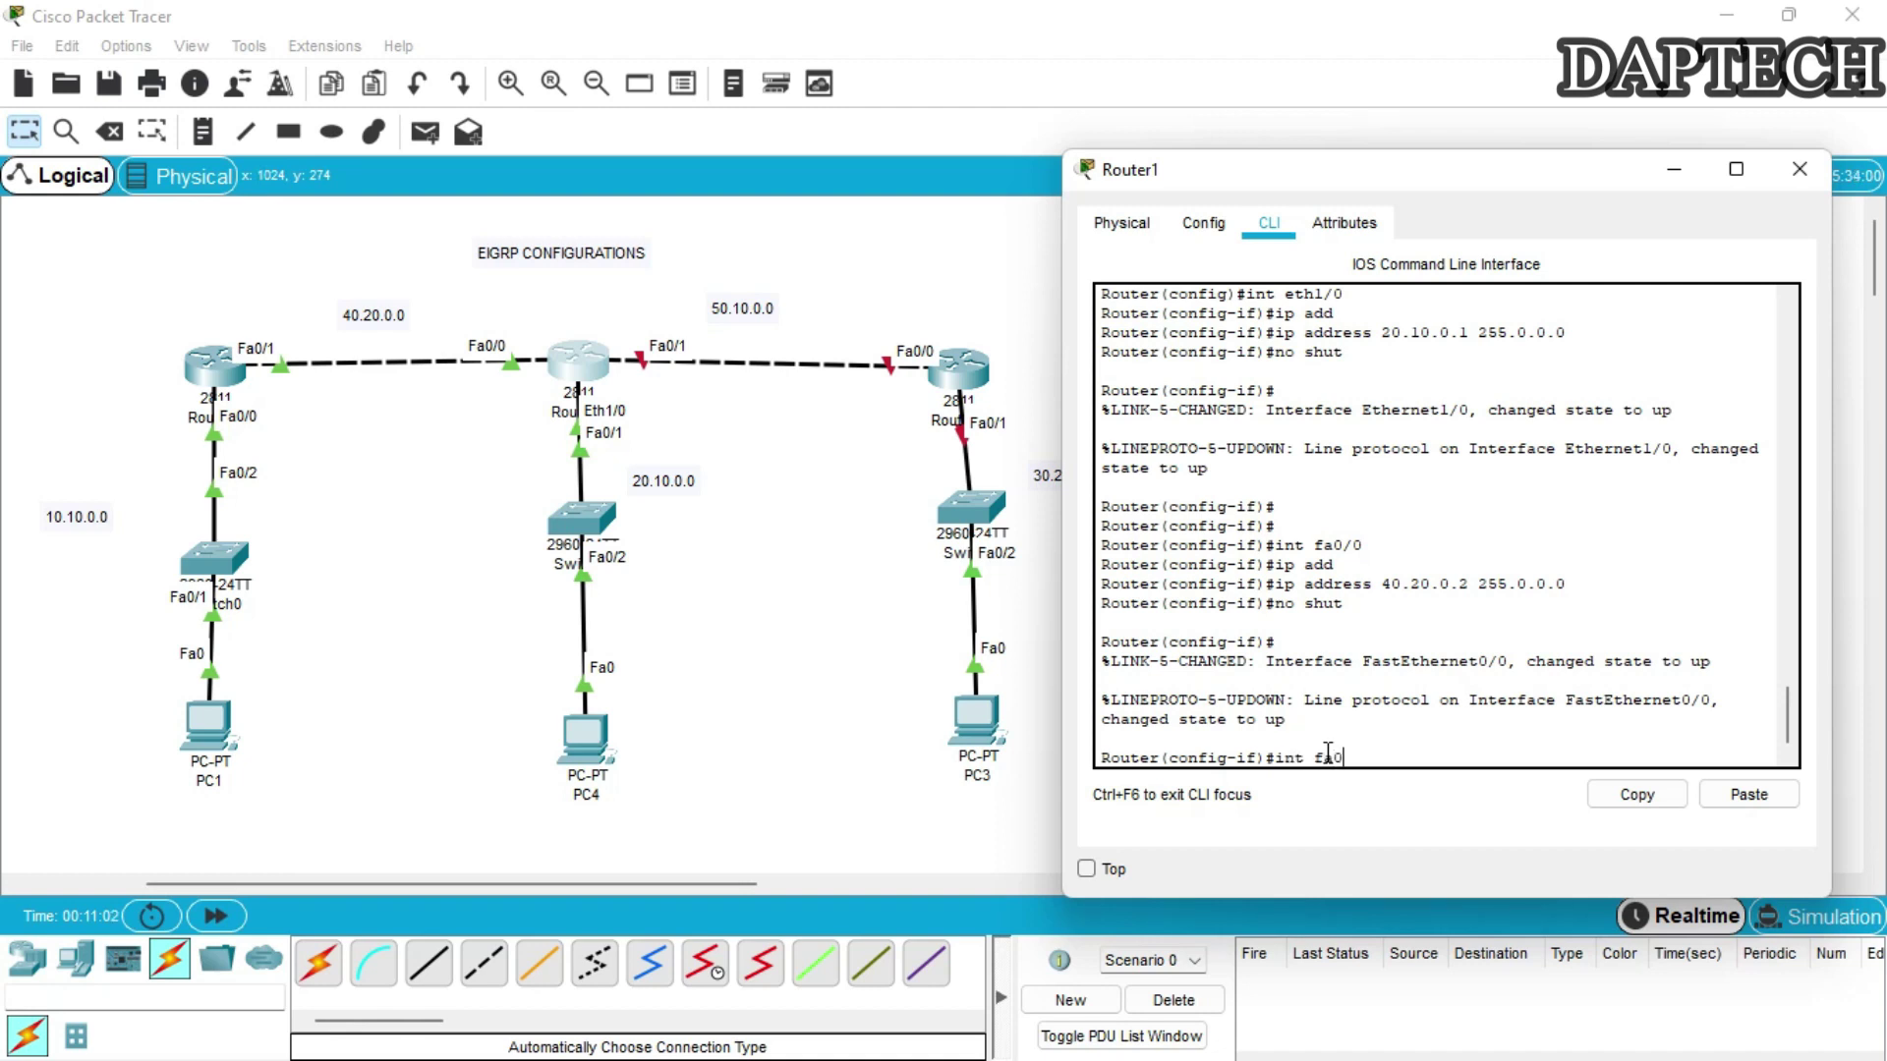
# Configure Router1's interface fa0/1 with IP address 50.10.0.1 255.0.0.0, bring it up with no shut, and close the router window.
pyautogui.press('Return')
pyautogui.write('ig-if)#i')
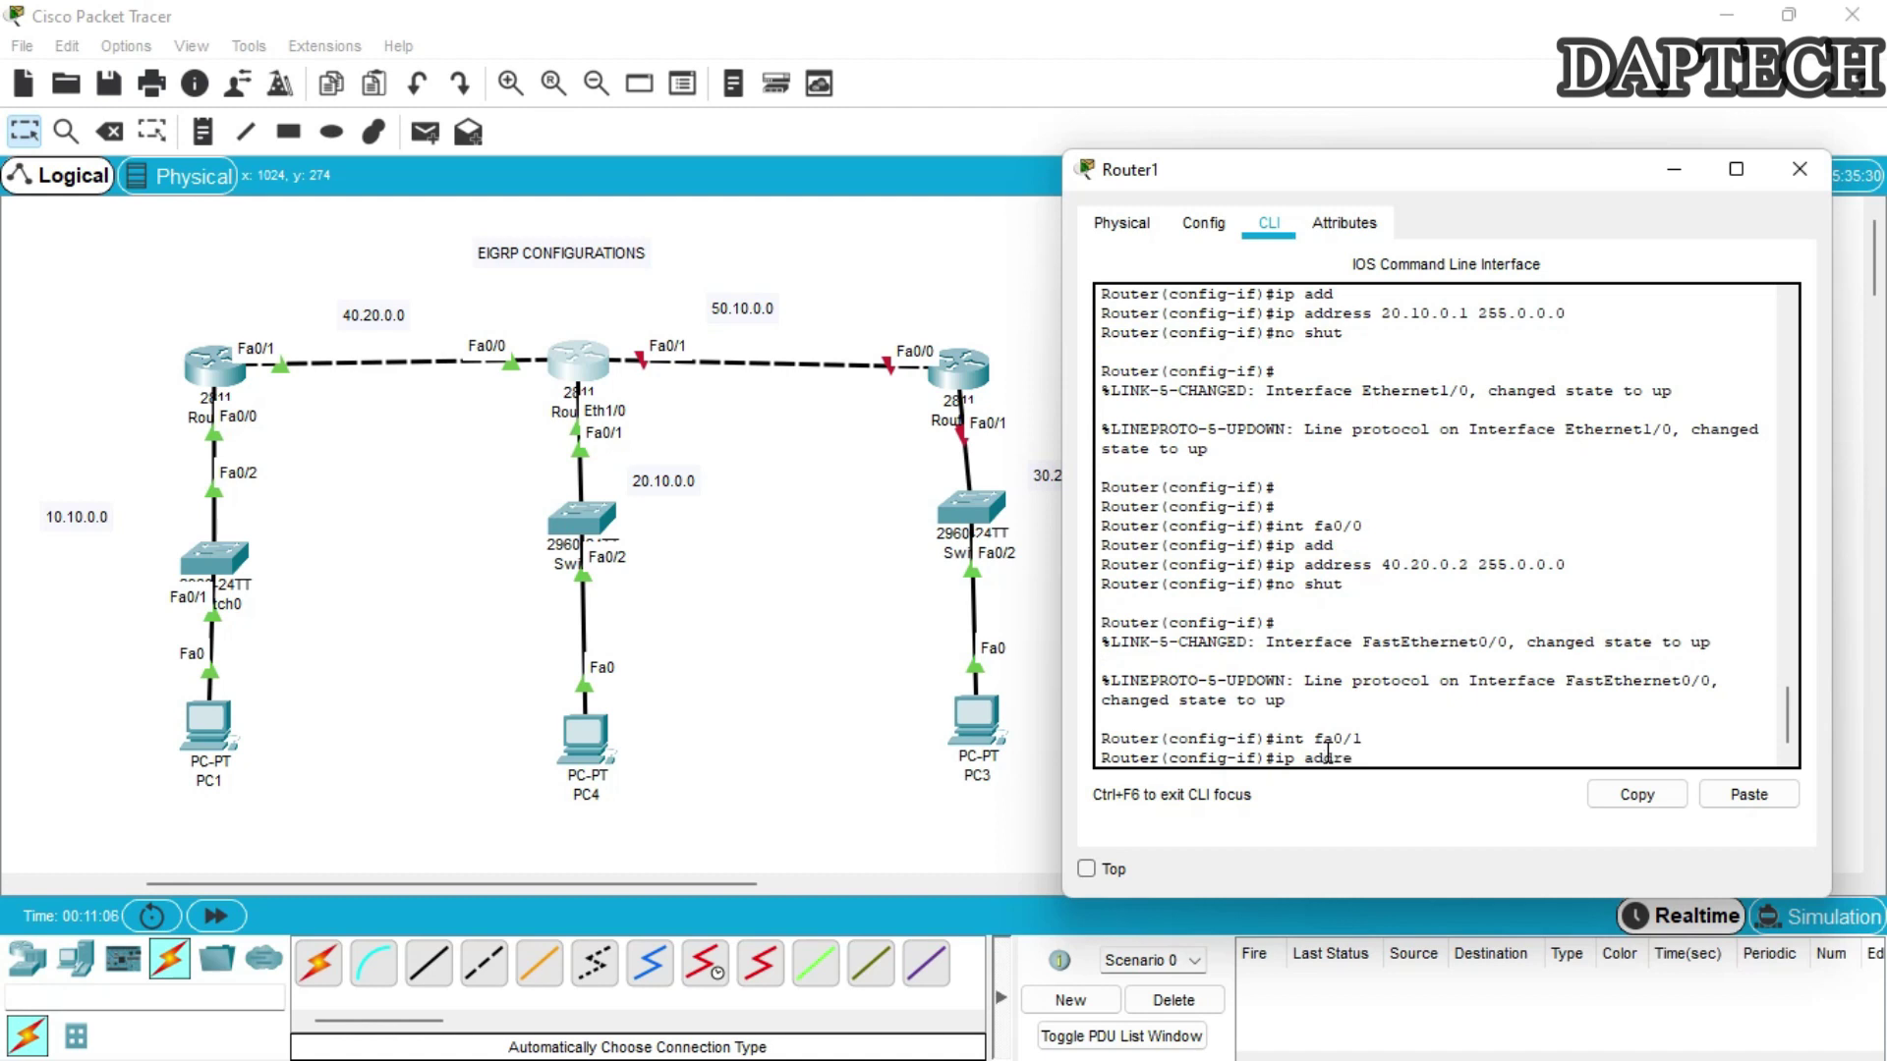
pyautogui.write('p addre')
pyautogui.press('Tab')
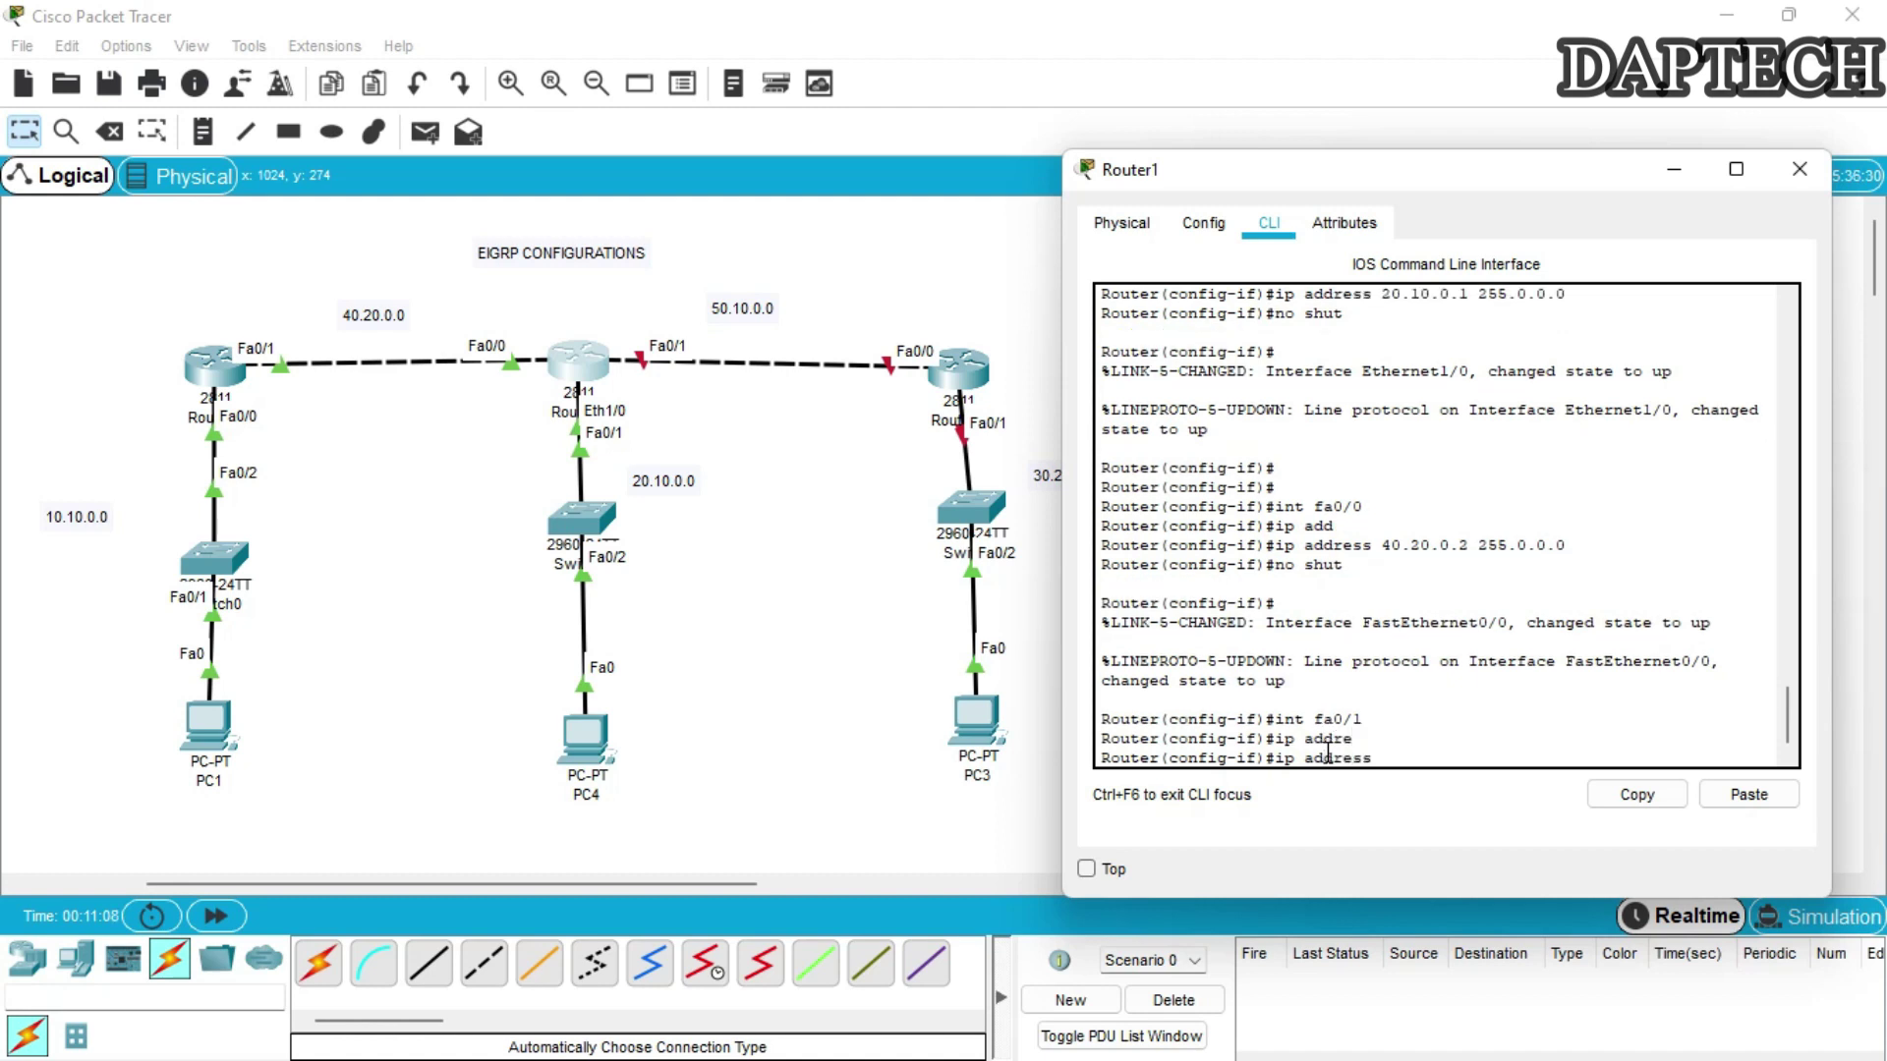
pyautogui.write('50.10.0.1 255.')
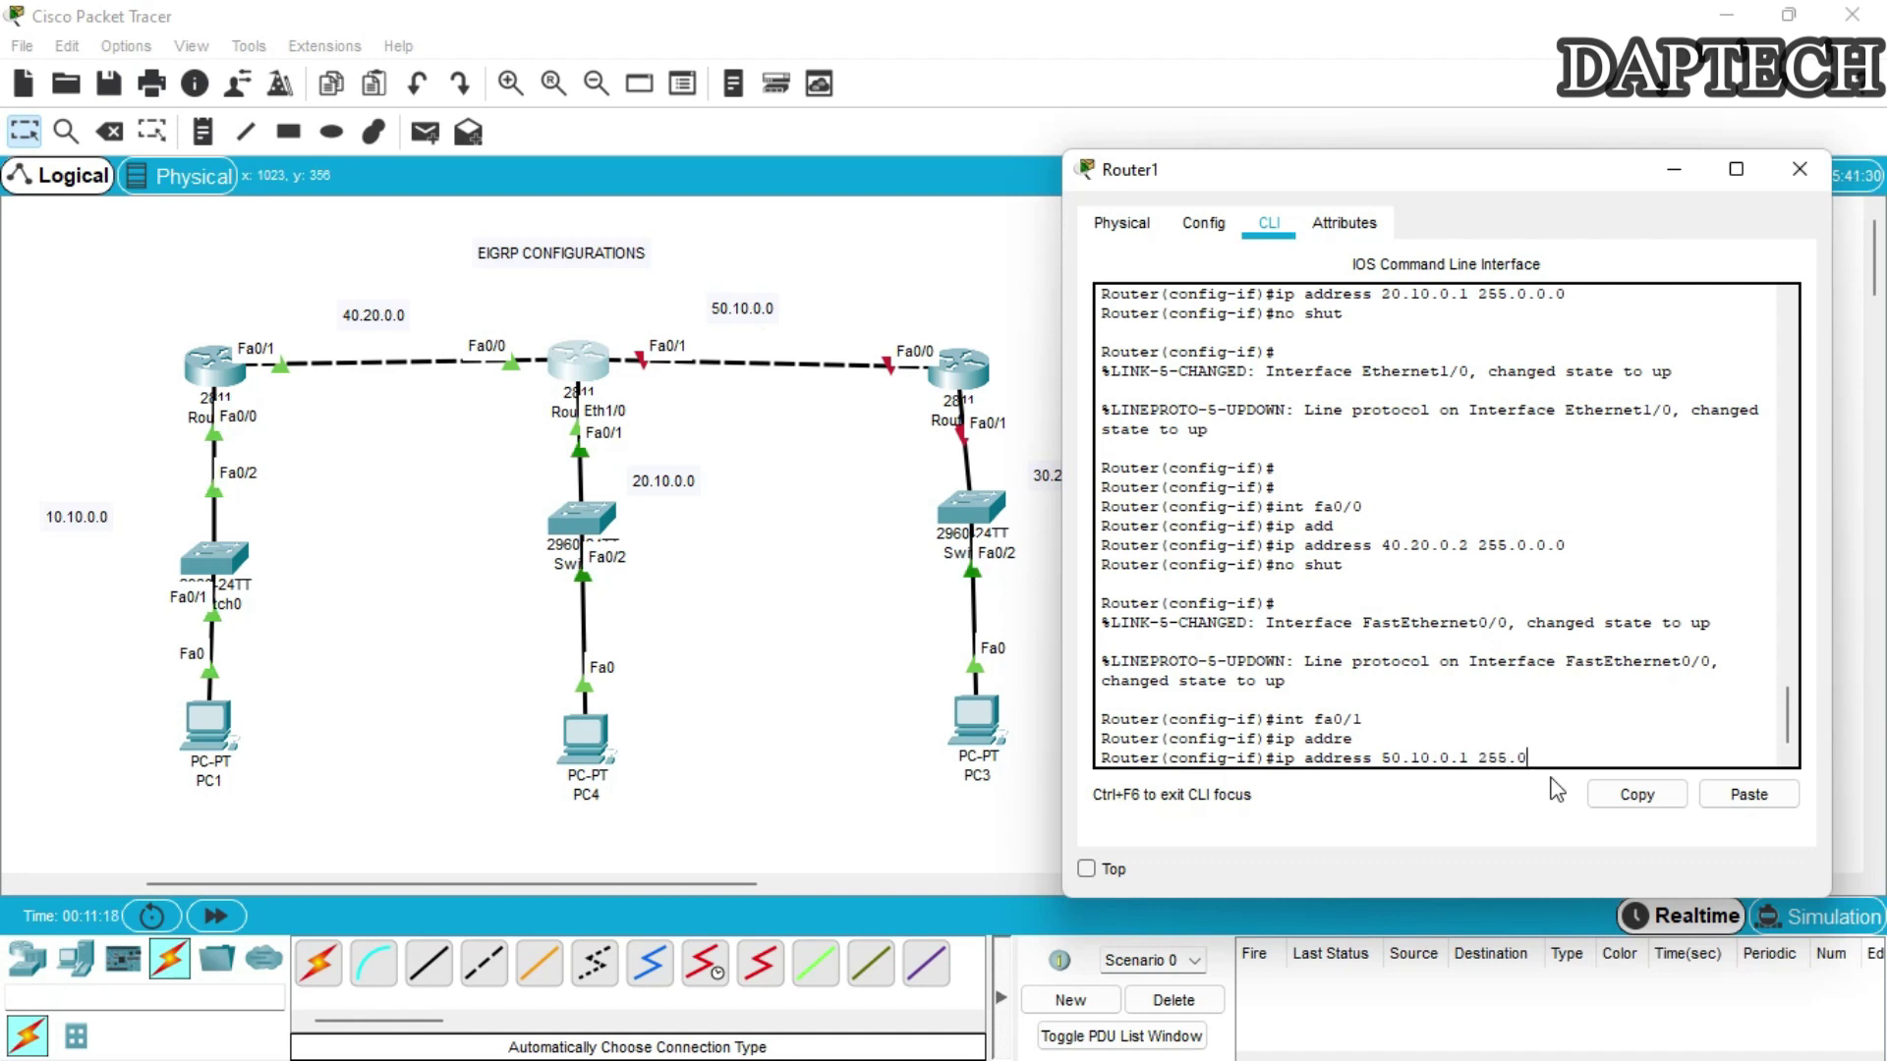
pyautogui.write('0.0.0')
pyautogui.press('Return')
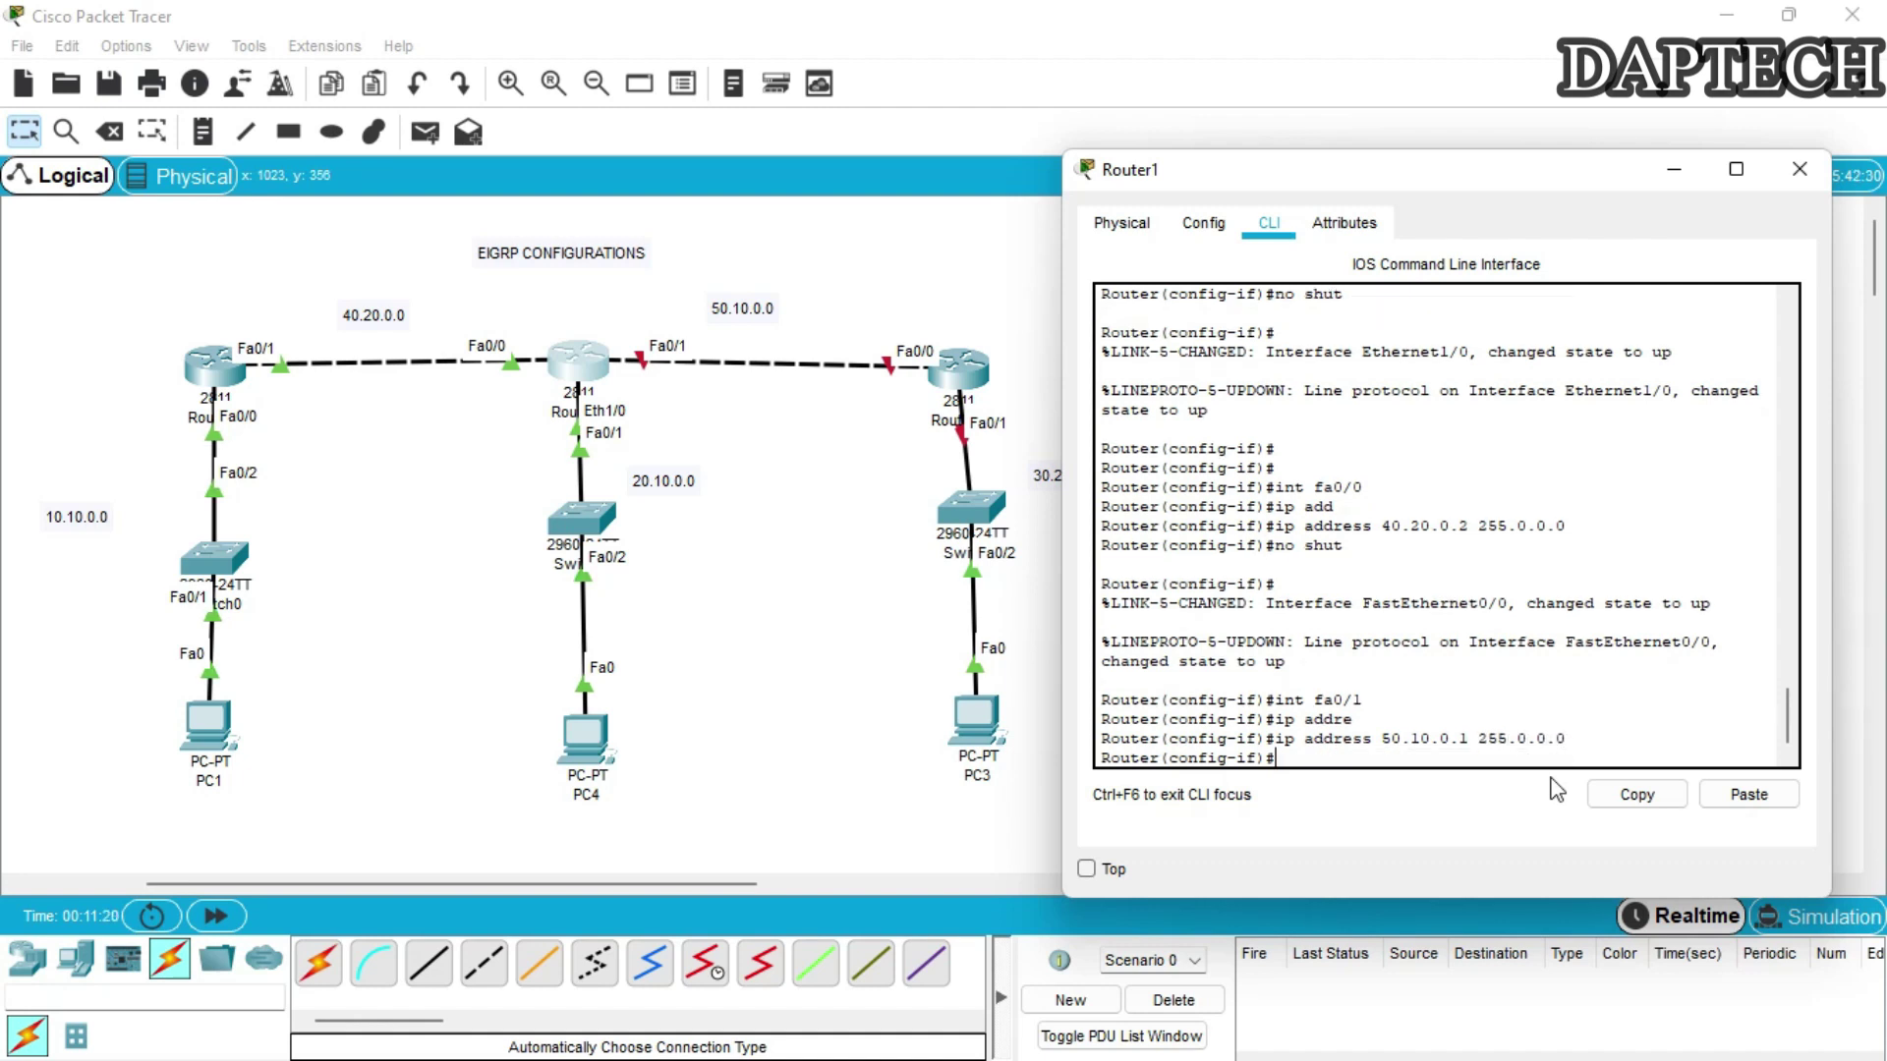
pyautogui.press('Return')
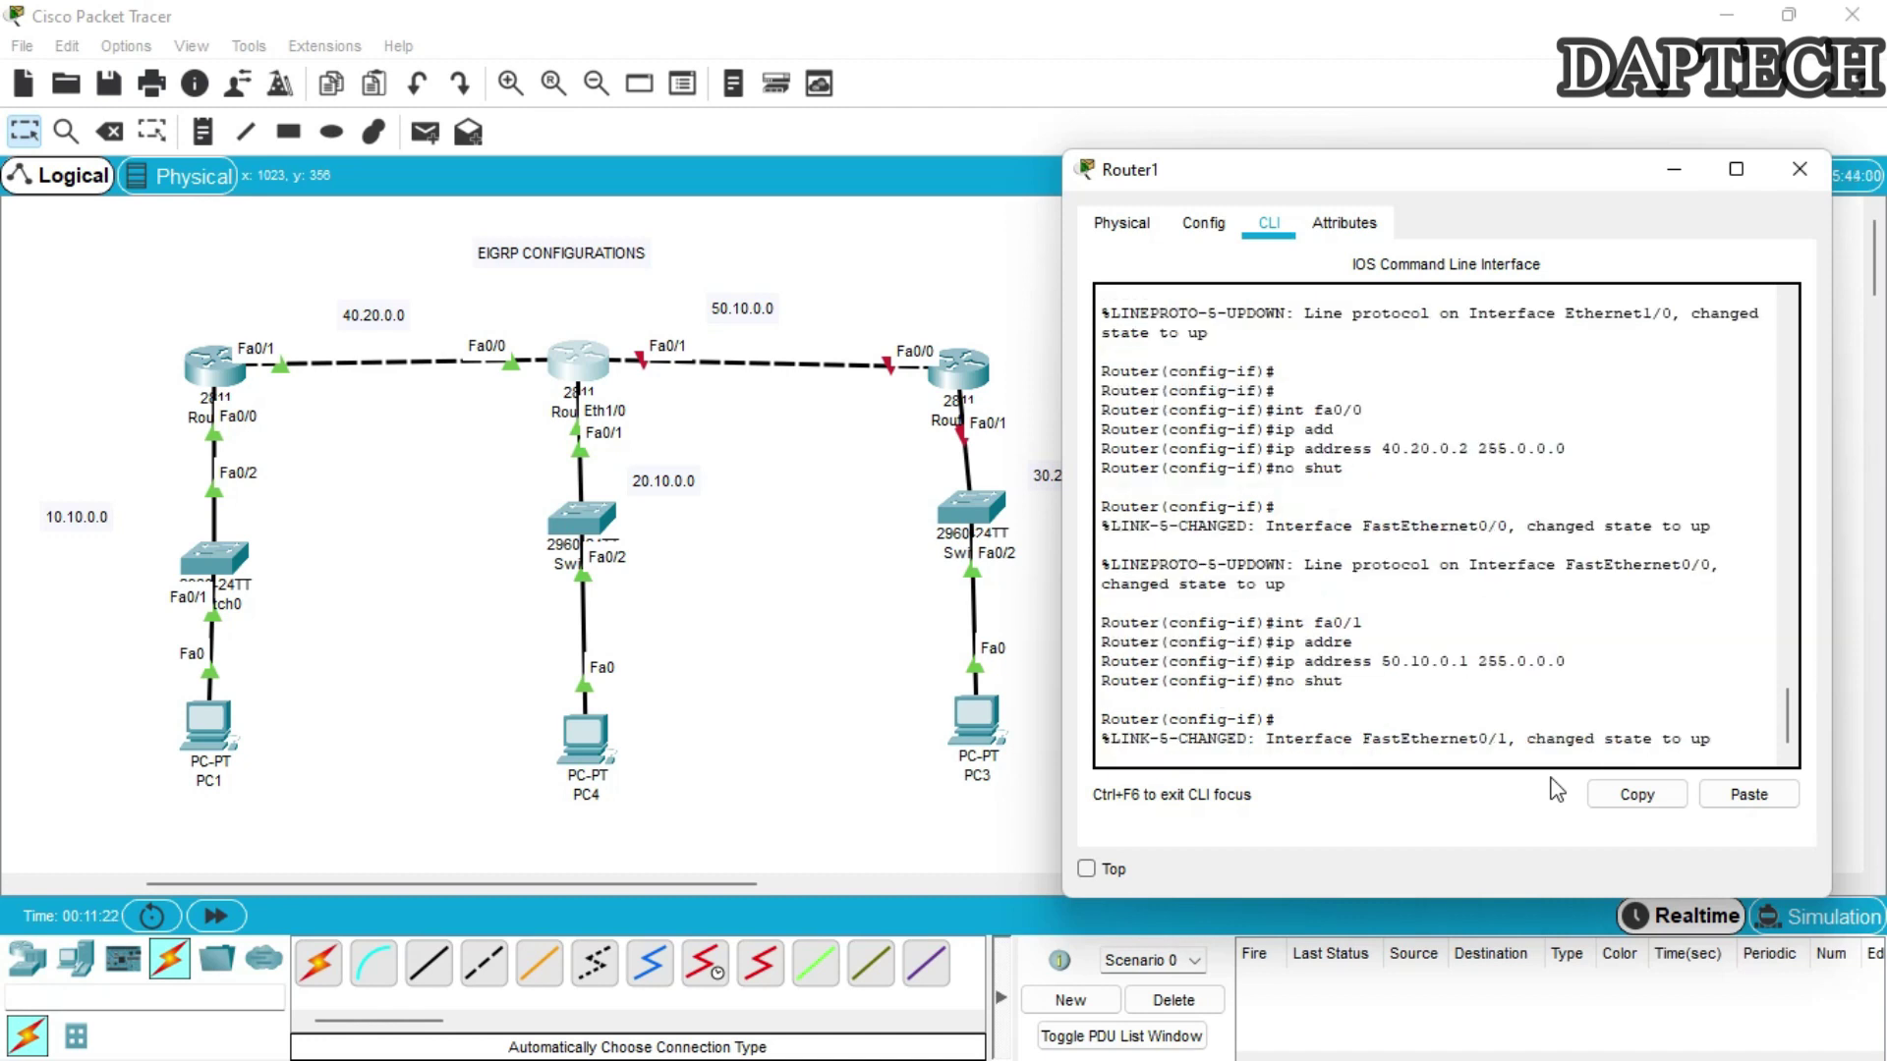
pyautogui.press('Return')
pyautogui.press('Return')
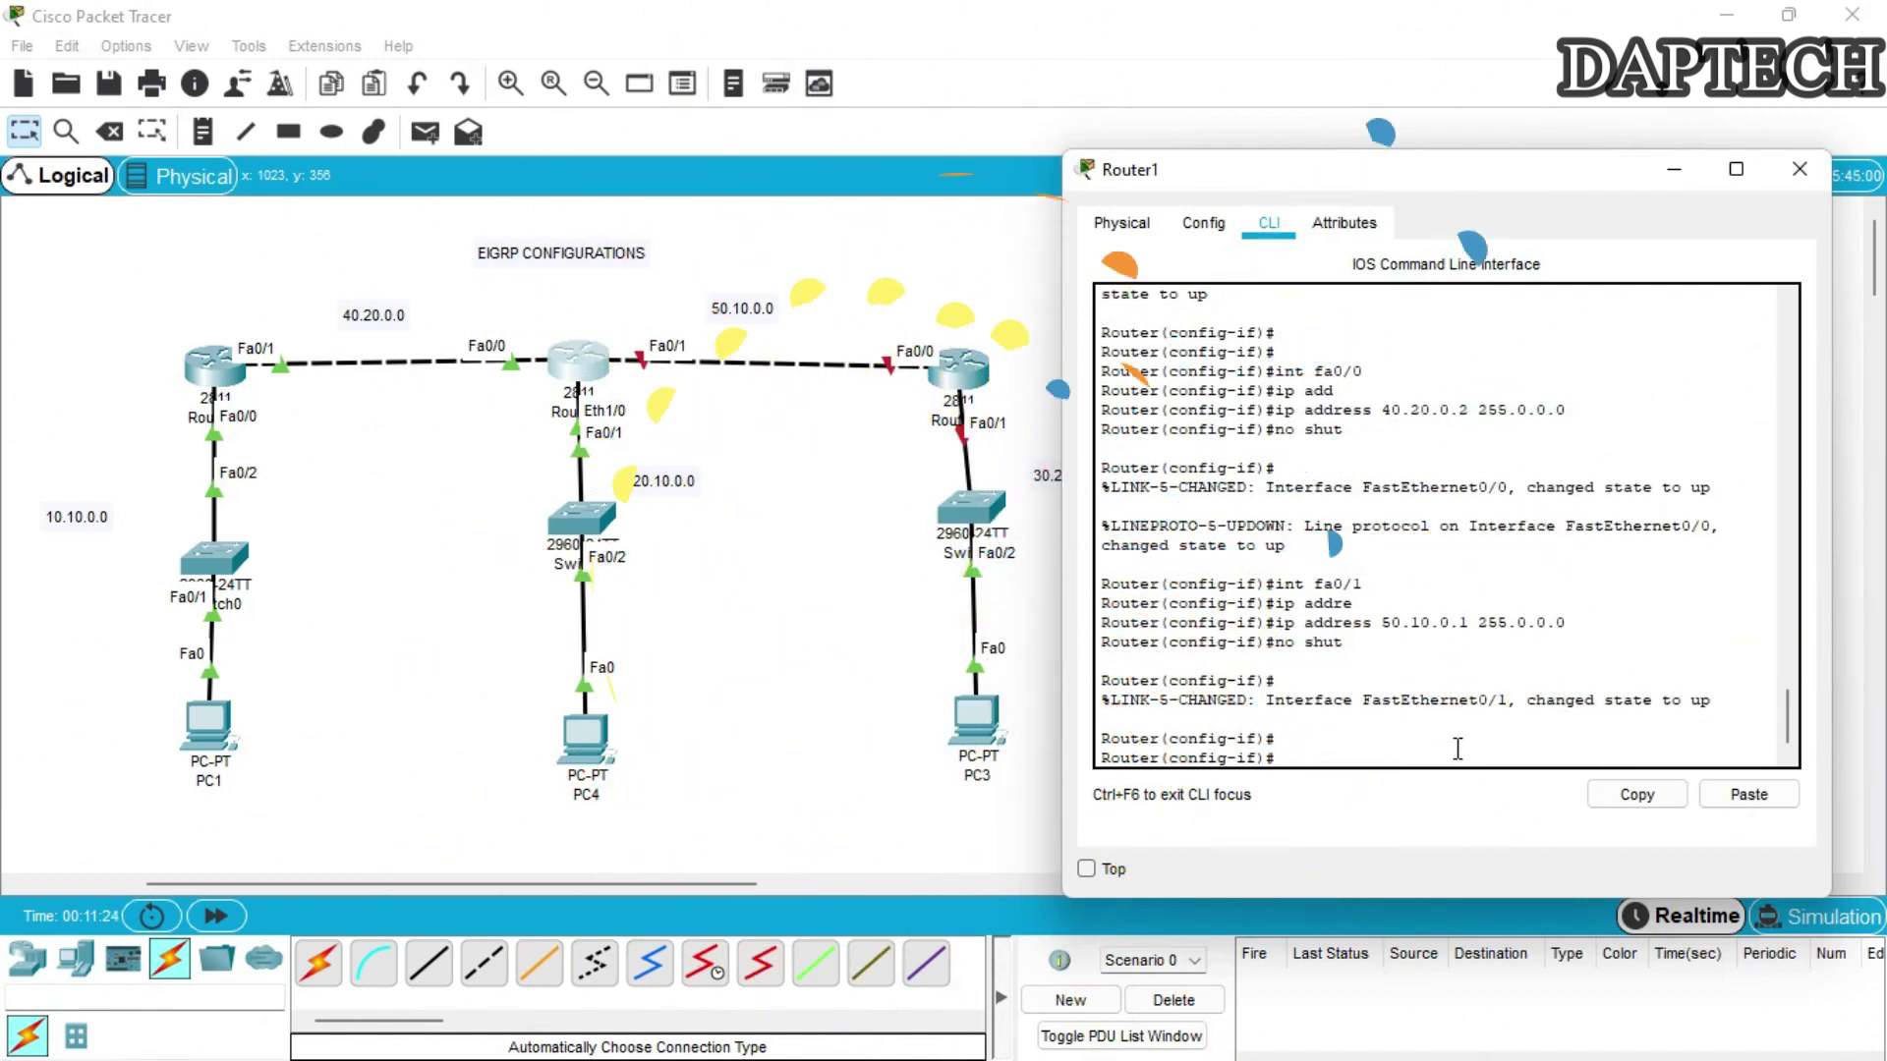
pyautogui.click(1799, 169)
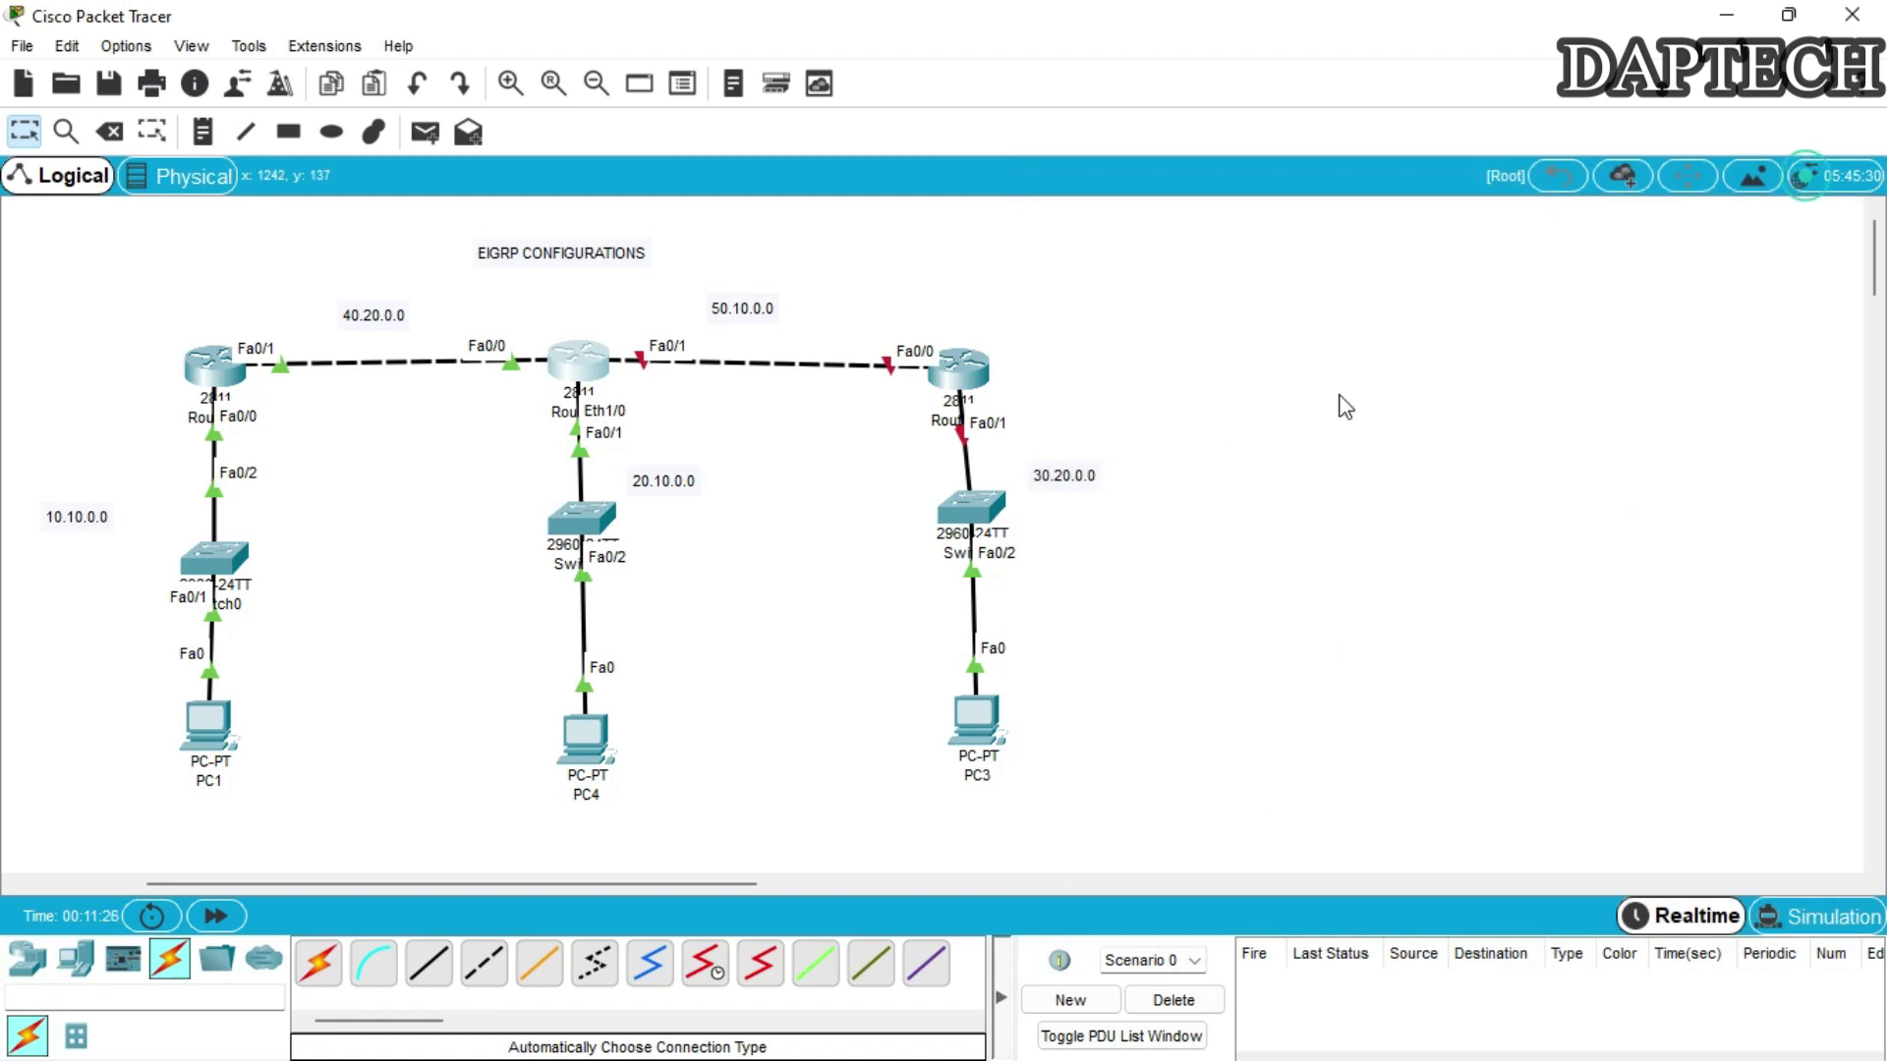
# Open Router2's window beside the topology and move the 30.20.0.0 label to the other side of the link between Router2 and its switch.
pyautogui.click(836, 500)
pyautogui.click(958, 368)
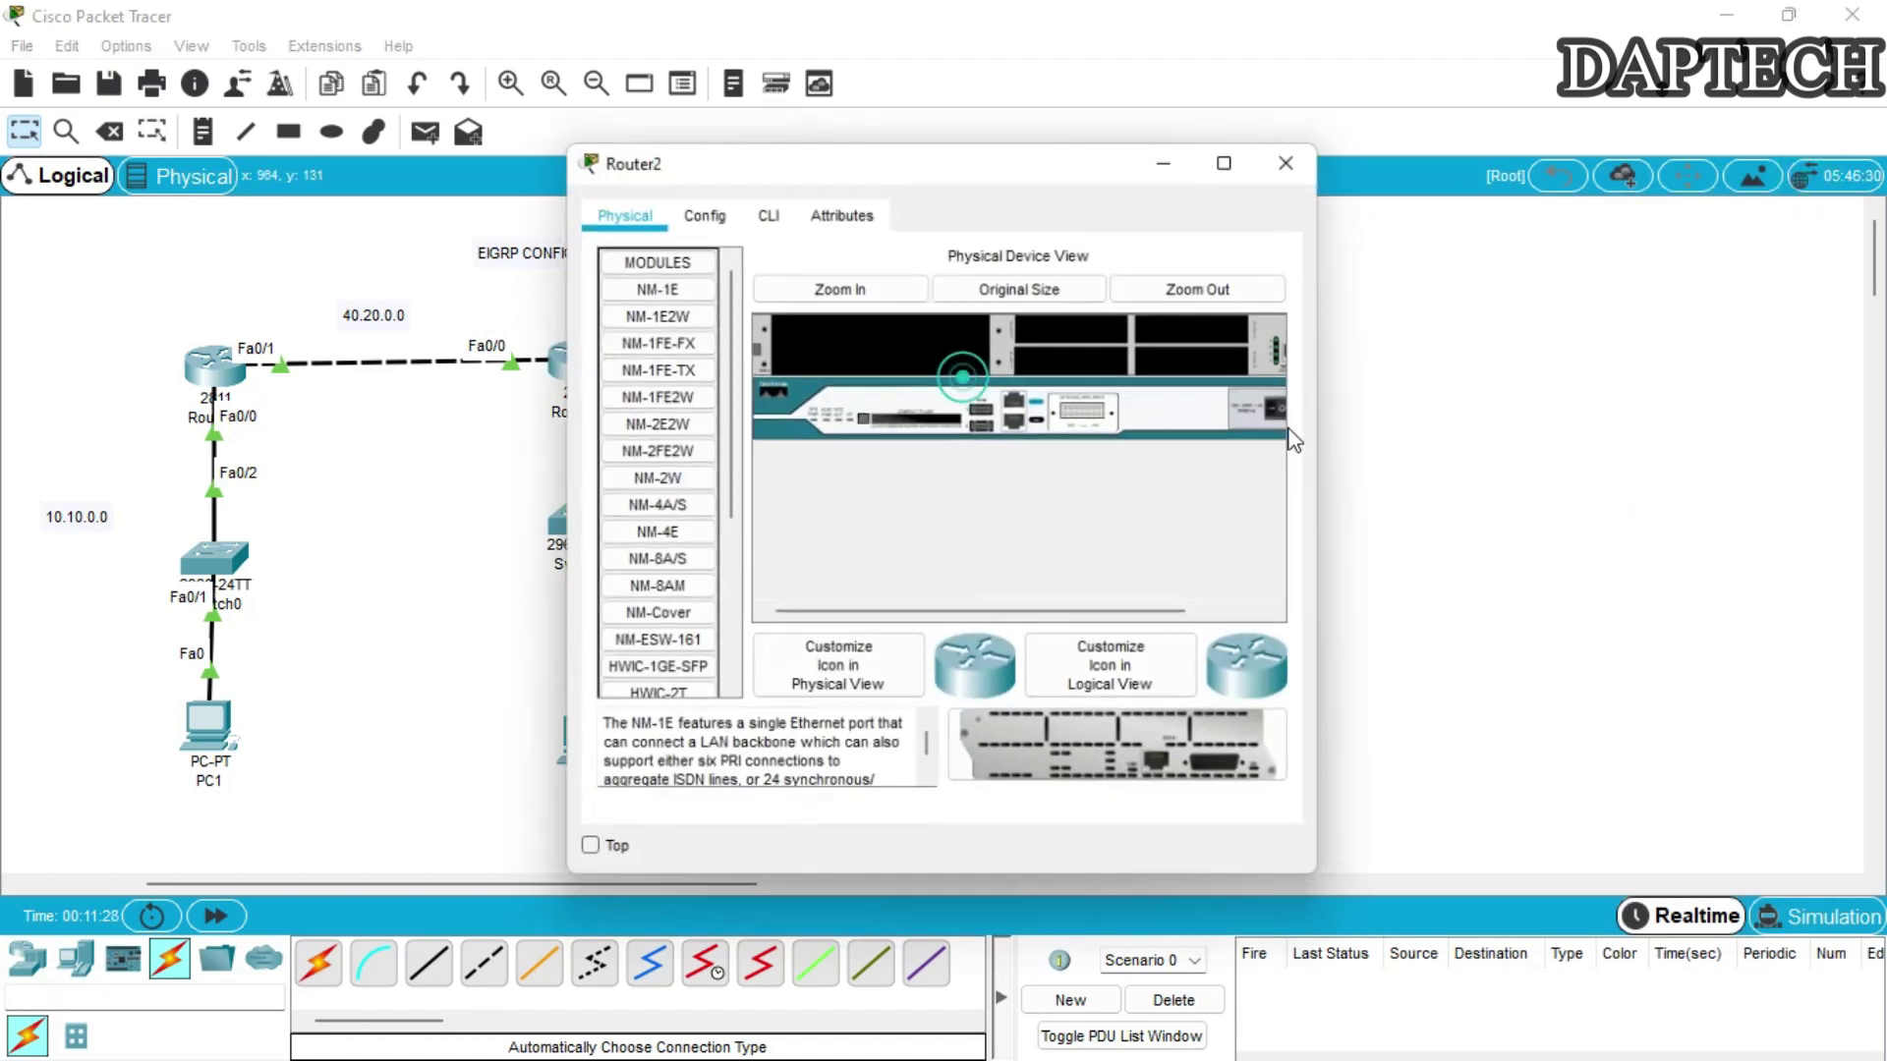
pyautogui.moveTo(1030, 162); pyautogui.dragTo(1572, 163)
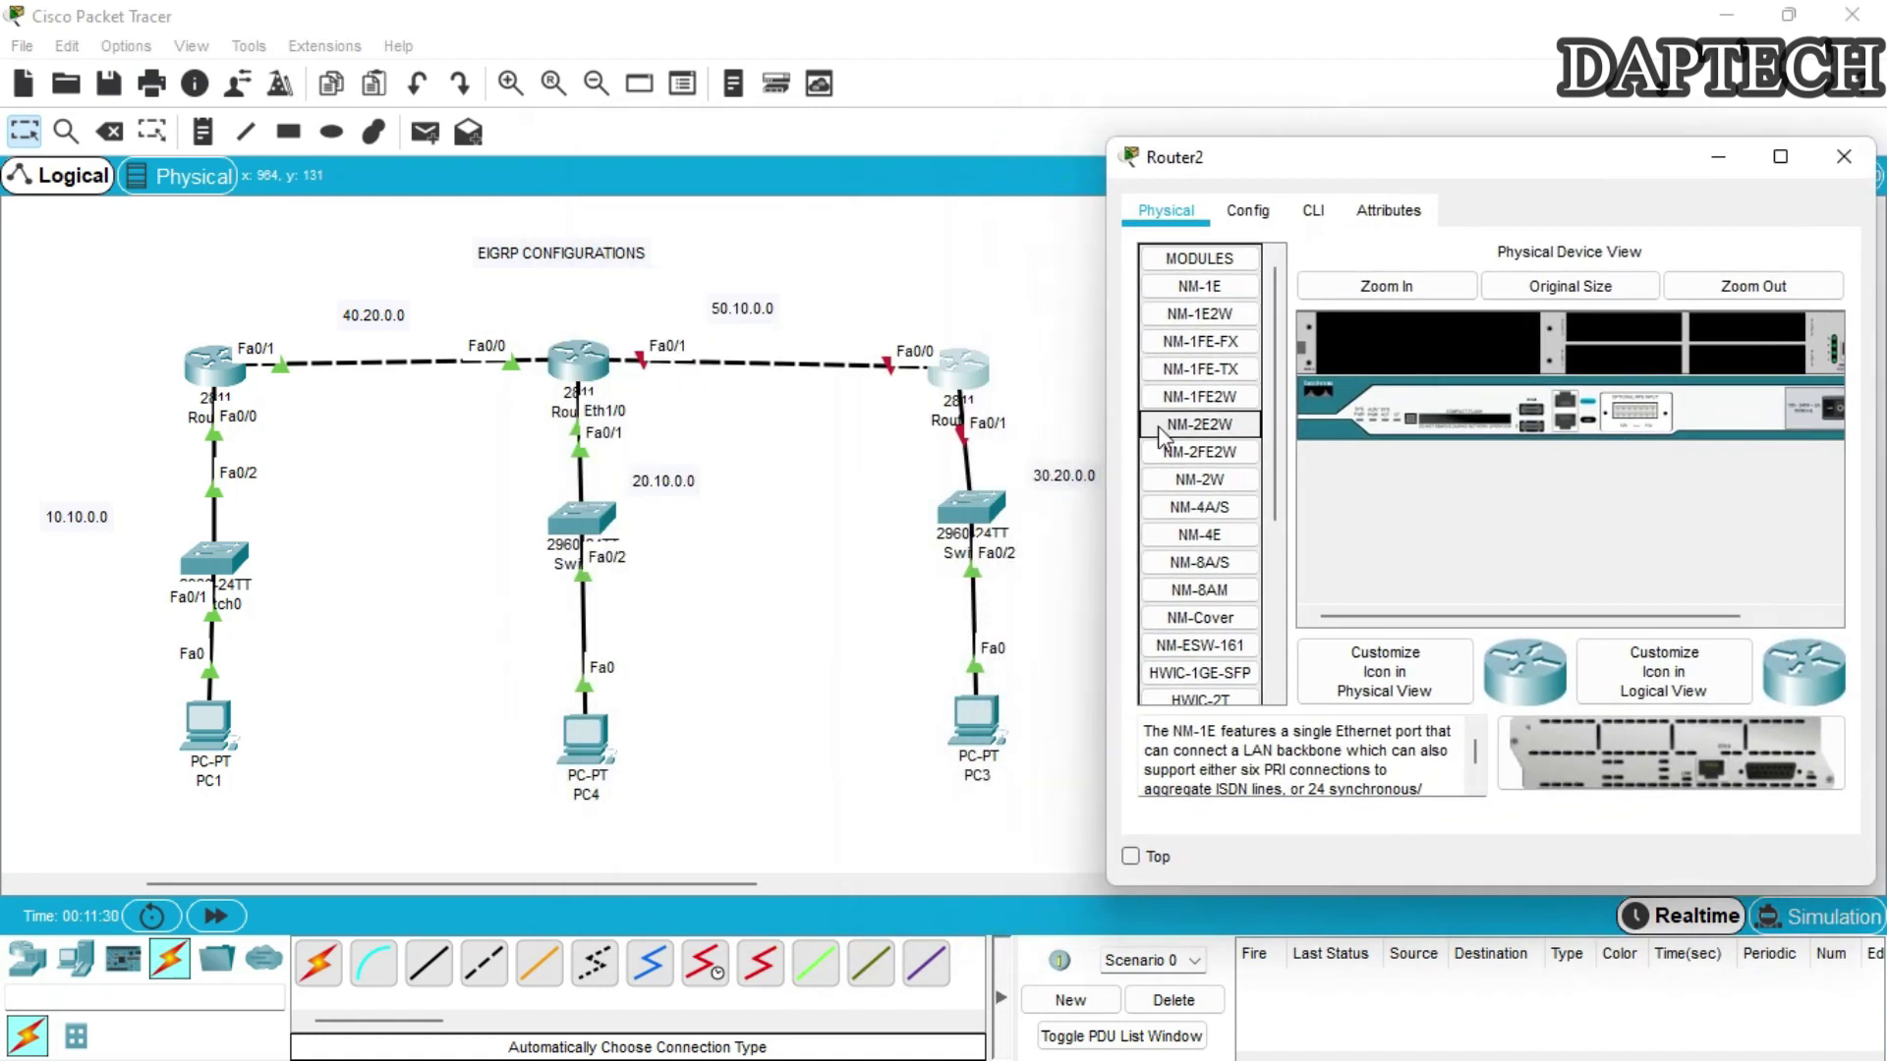
pyautogui.click(1054, 473)
pyautogui.moveTo(1052, 479); pyautogui.dragTo(902, 468)
# Open Router2's command line and decline the initial configuration dialog with n.
pyautogui.click(958, 368)
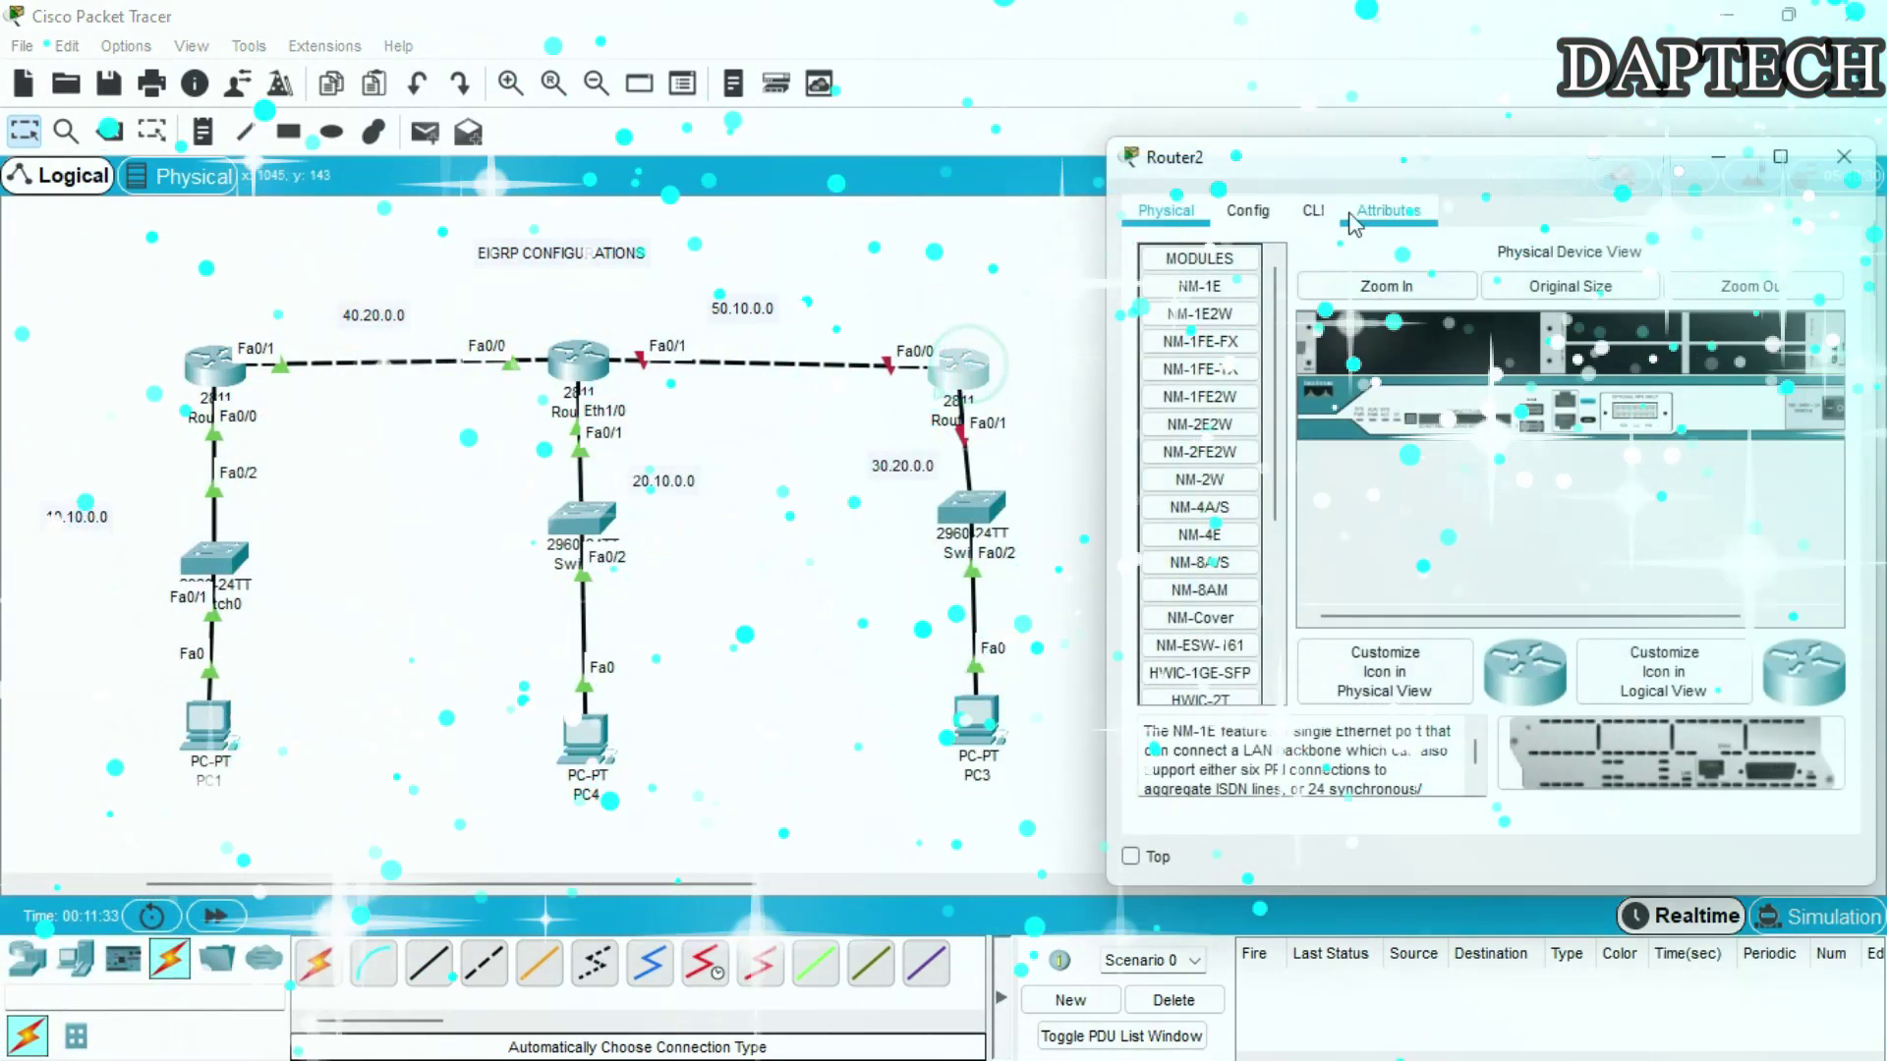
pyautogui.click(1312, 209)
pyautogui.click(1806, 744)
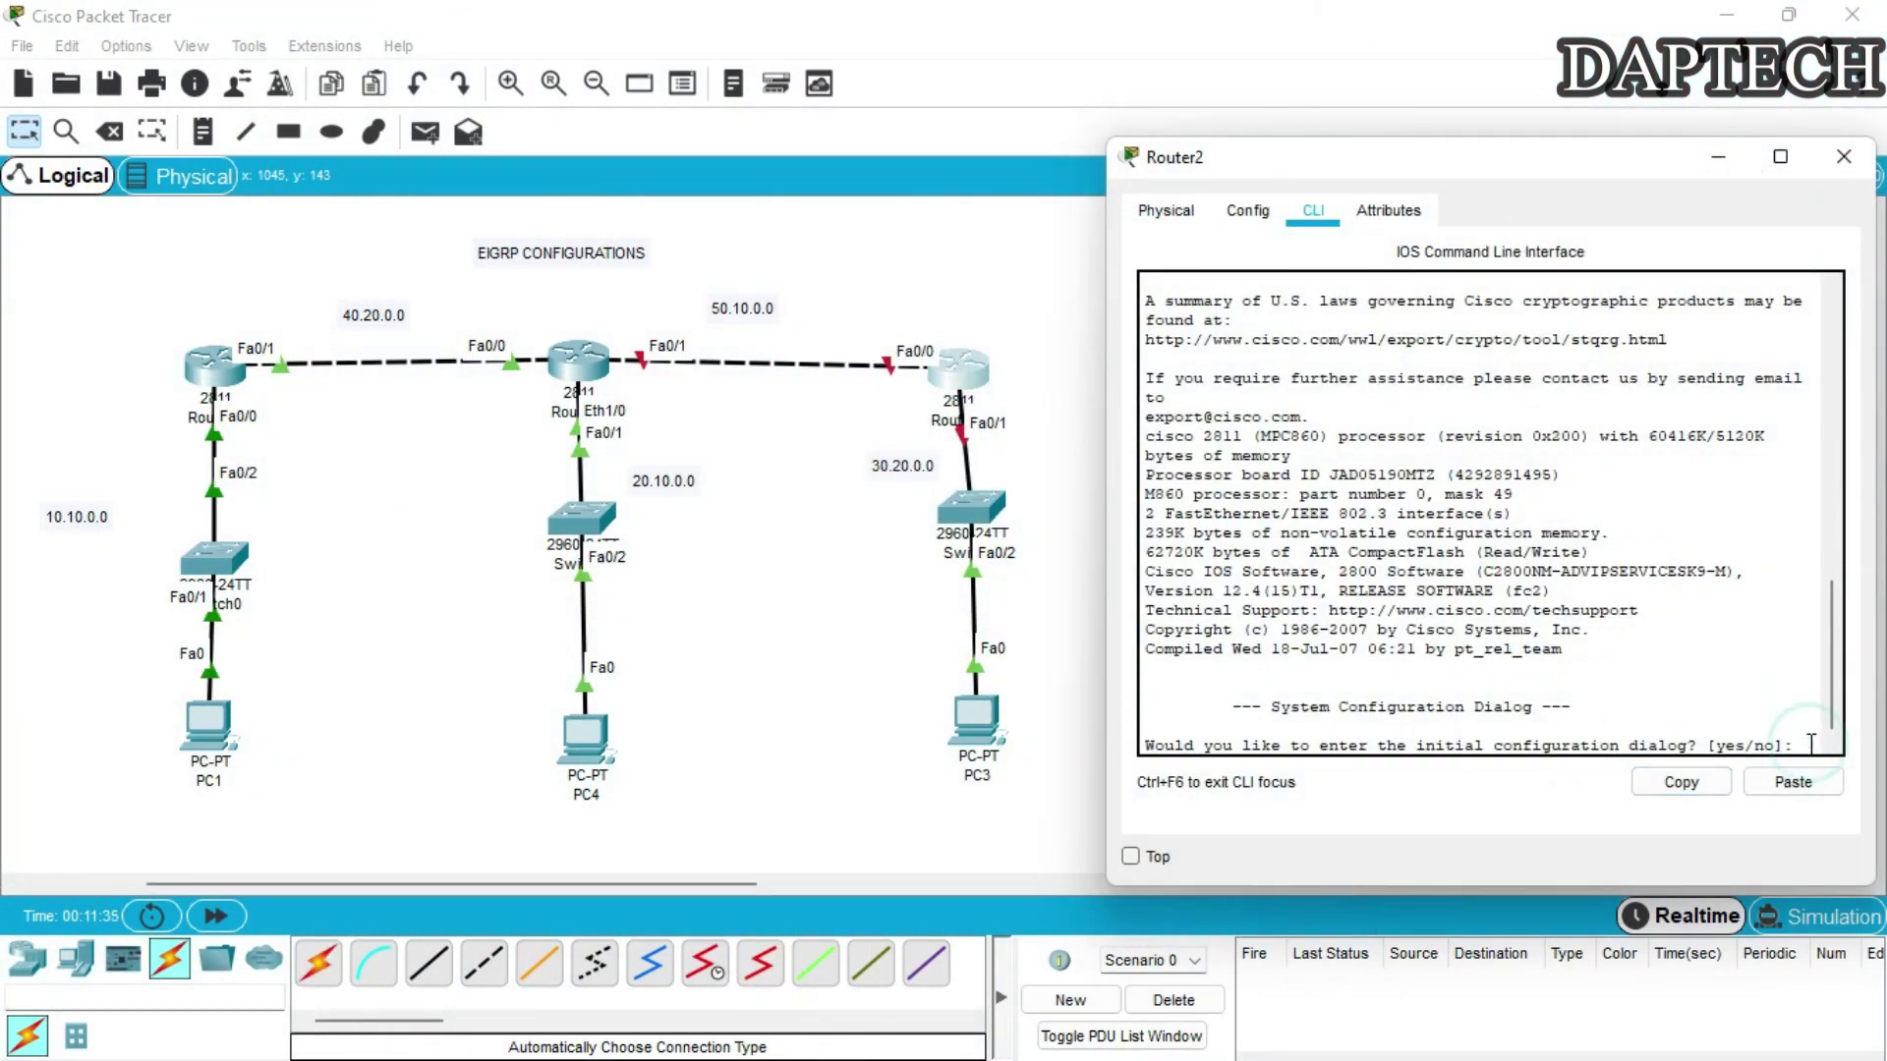
pyautogui.write('n')
pyautogui.press('Return')
pyautogui.press('Return')
pyautogui.press('Return')
# Enter privileged mode on Router2 with enable and go into global configuration with config t.
pyautogui.write('enabl')
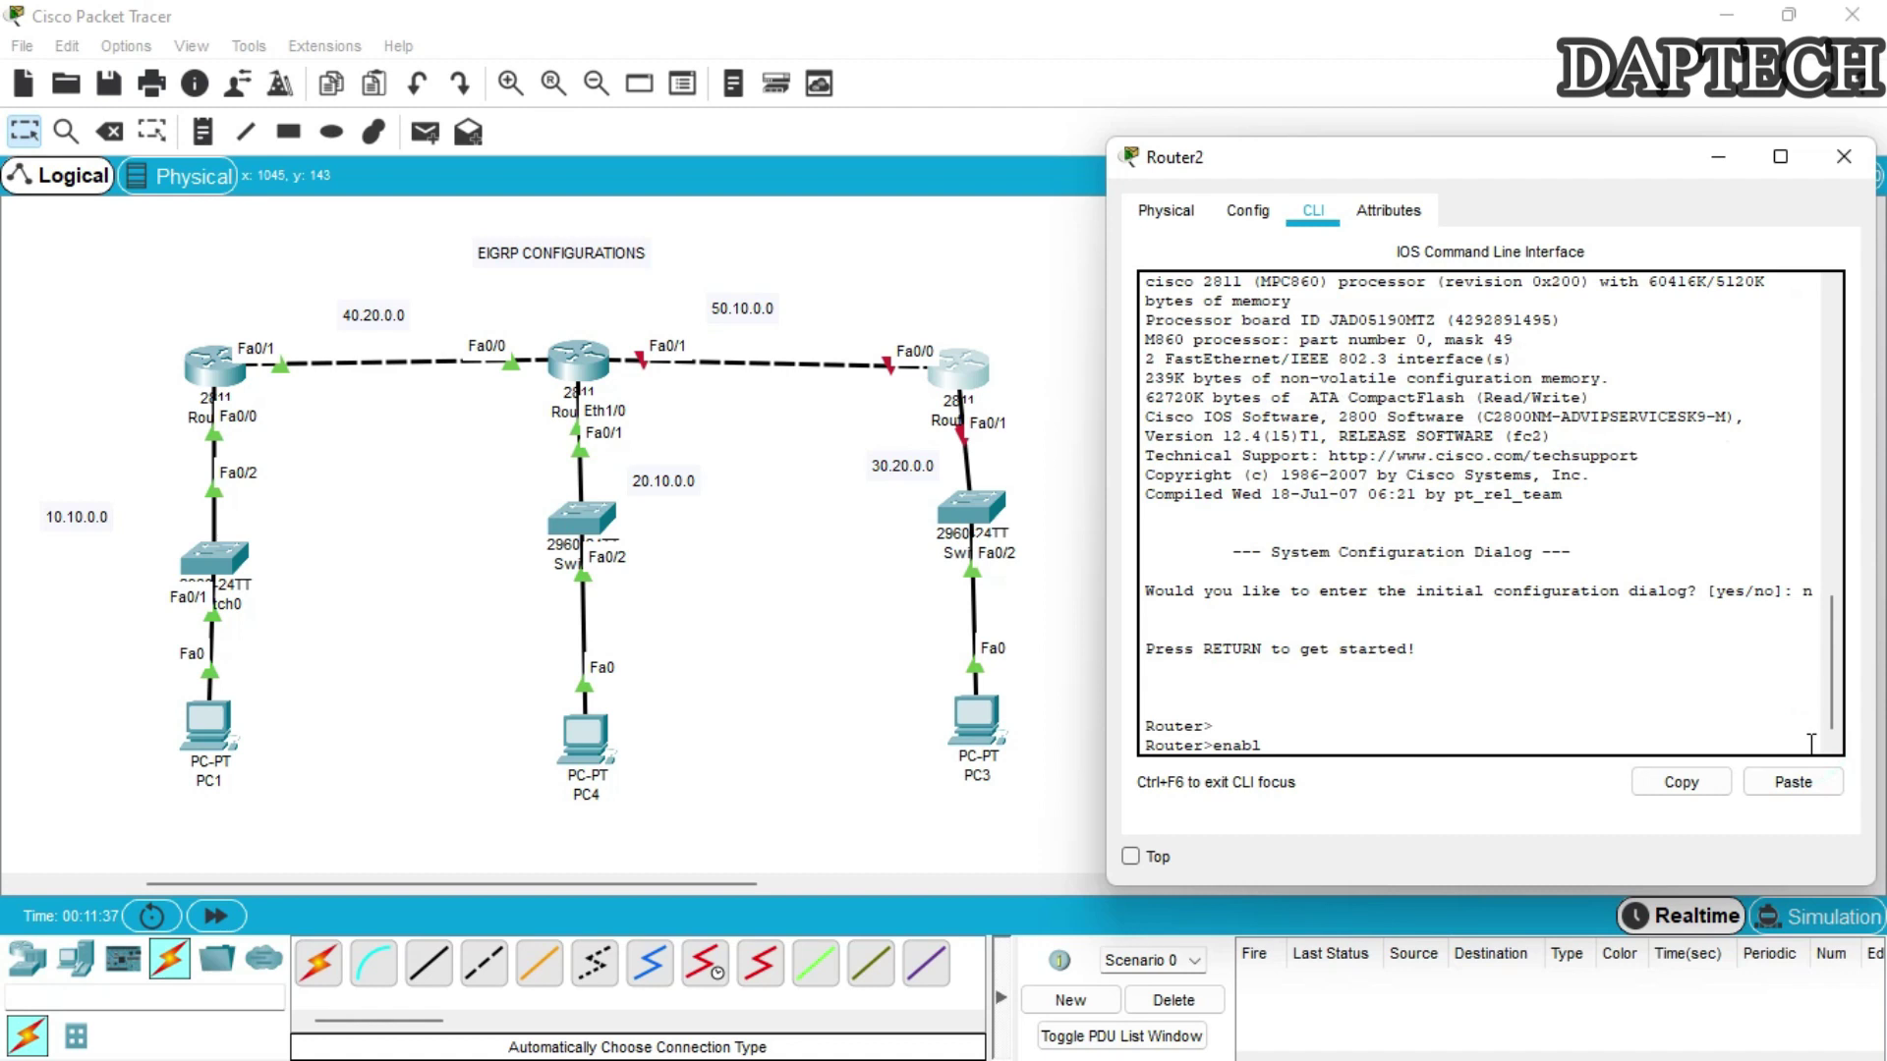
pyautogui.write('e')
pyautogui.press('Return')
pyautogui.press('Return')
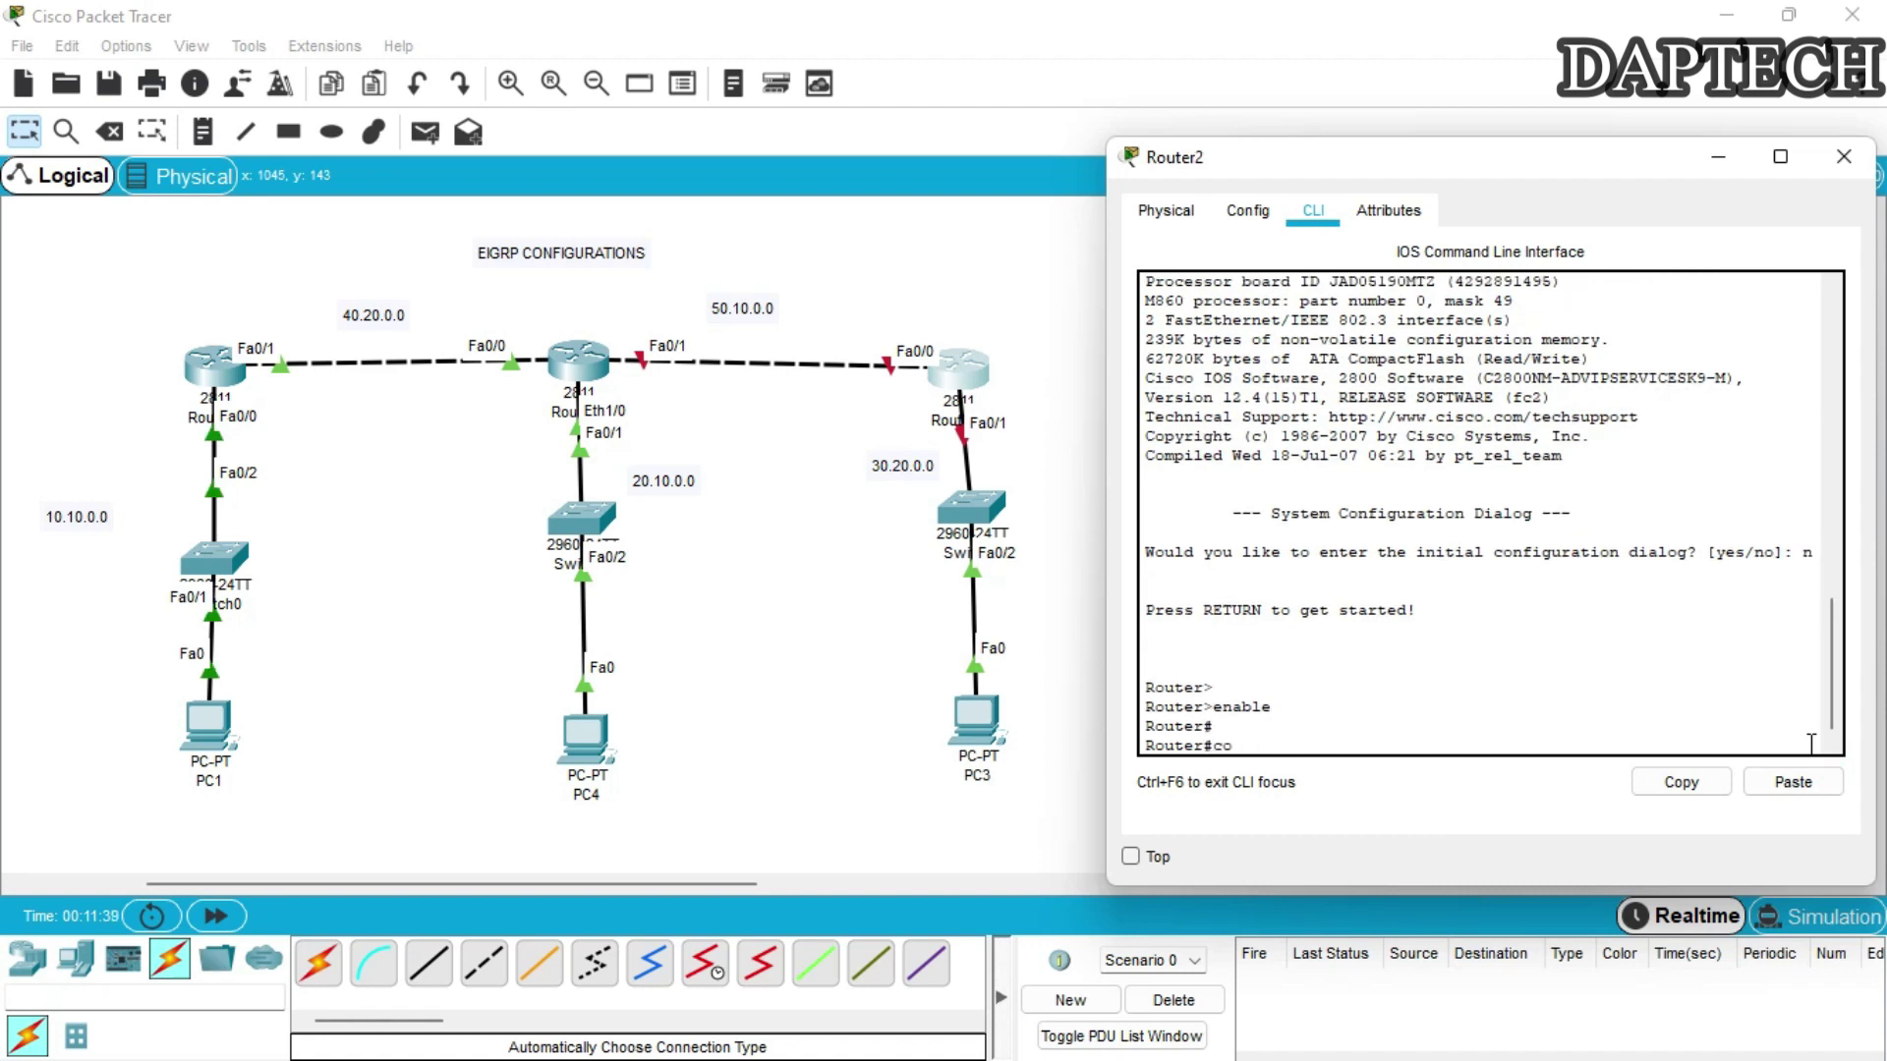
pyautogui.write('config t')
pyautogui.press('Return')
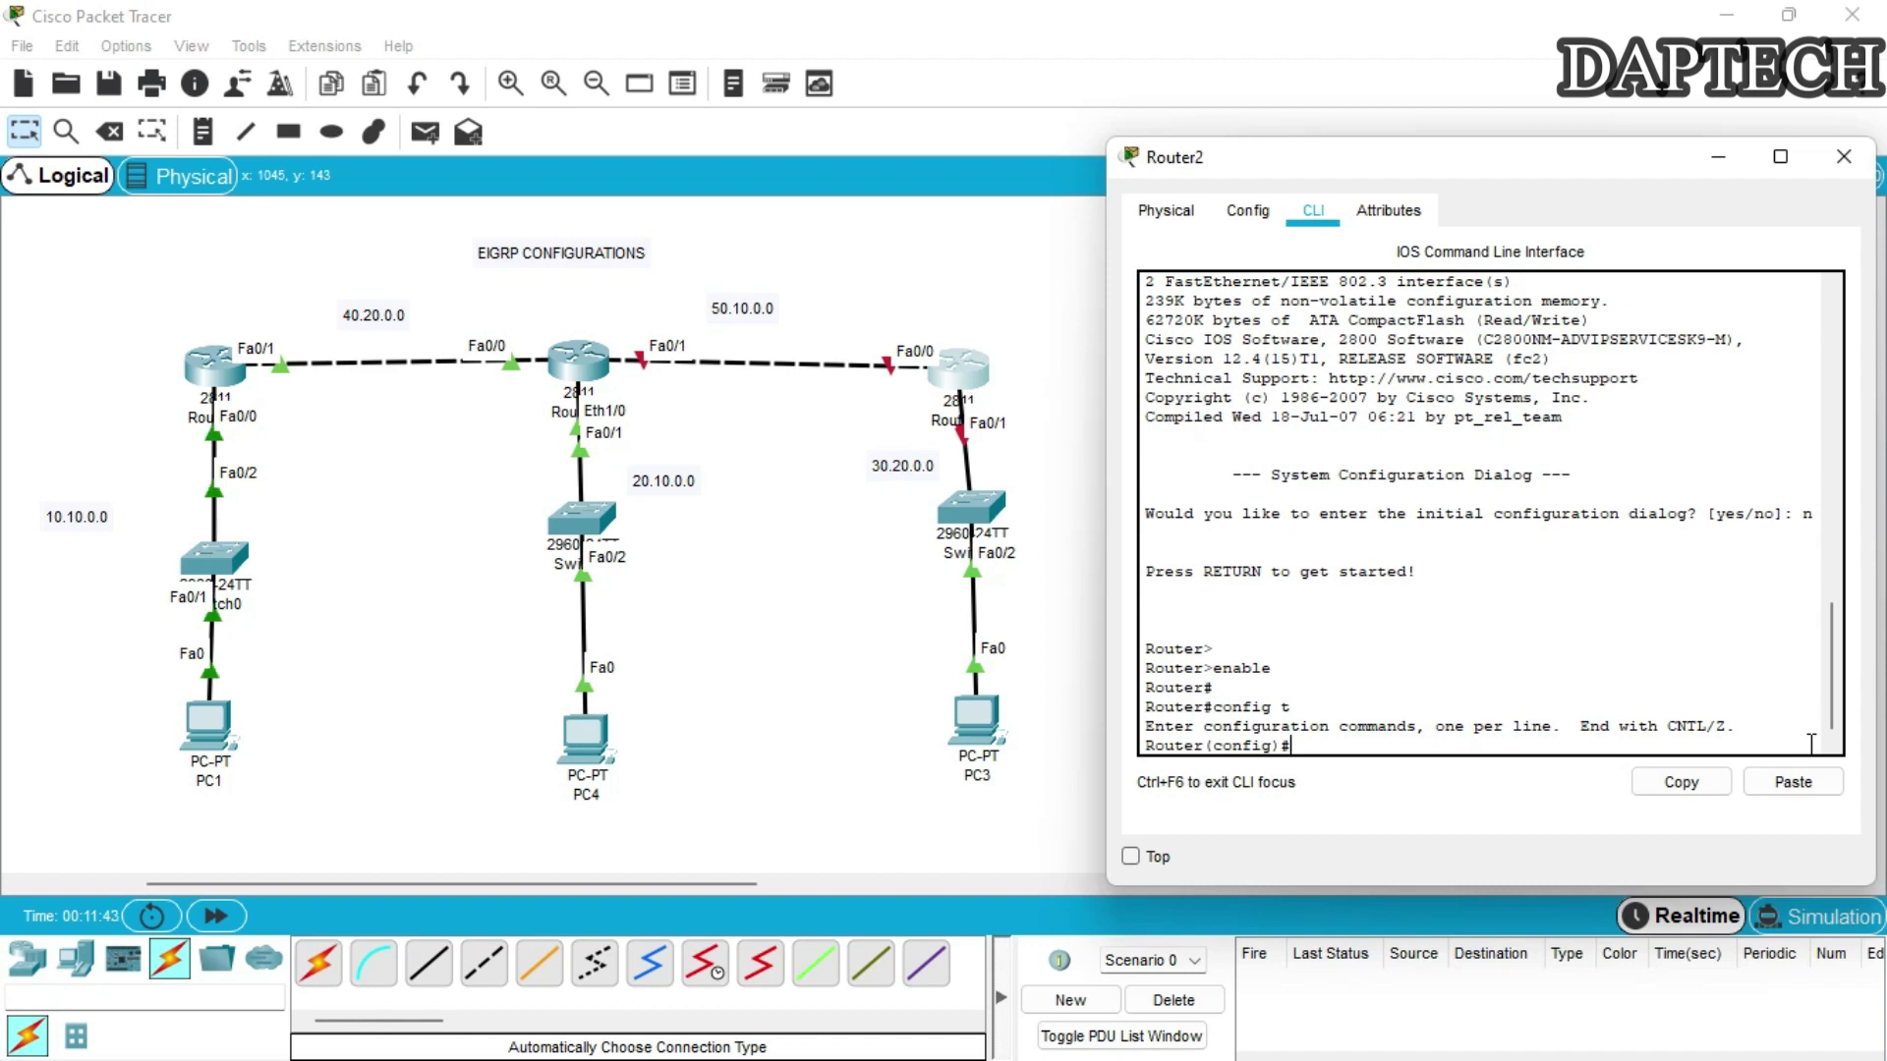
# Configure Router2's interface fa0/0 with IP address 50.10.0.2 255.0.0.0 and bring it up with no shut.
pyautogui.write('int fa0/')
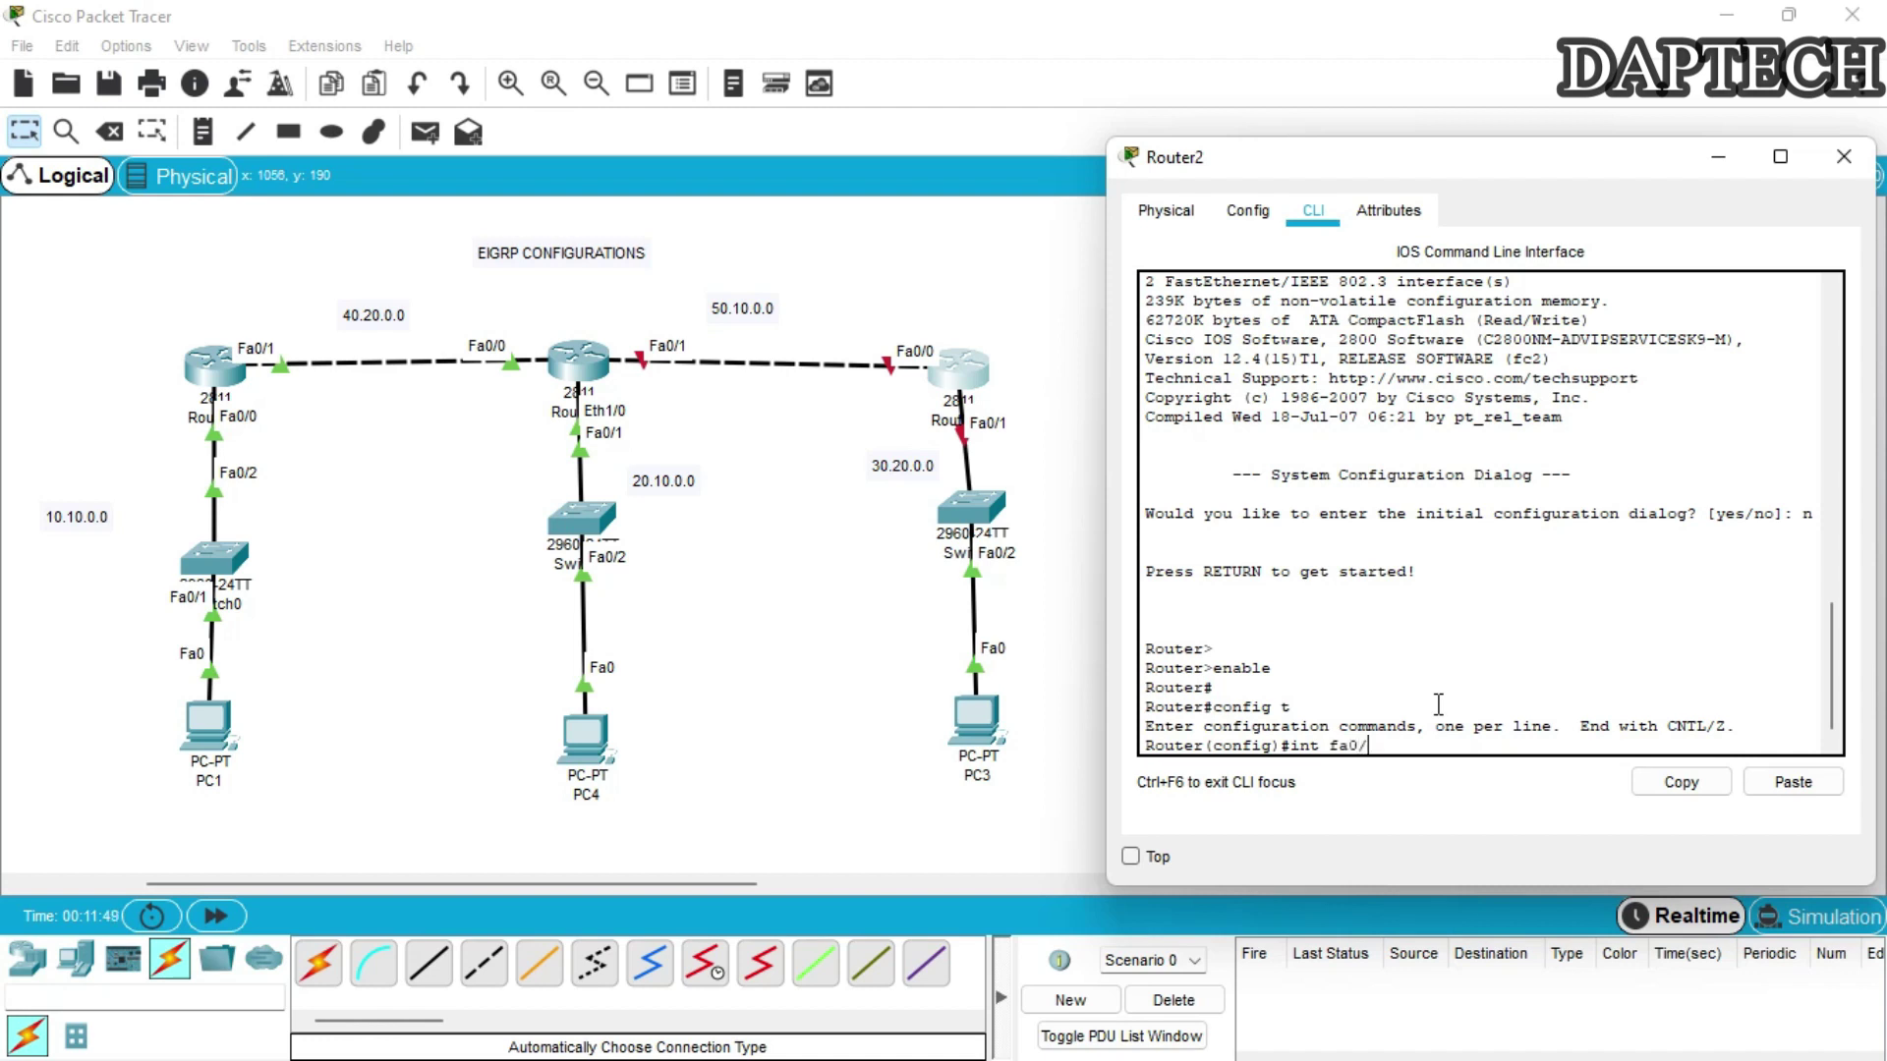
pyautogui.write('0')
pyautogui.press('Return')
pyautogui.write('ip')
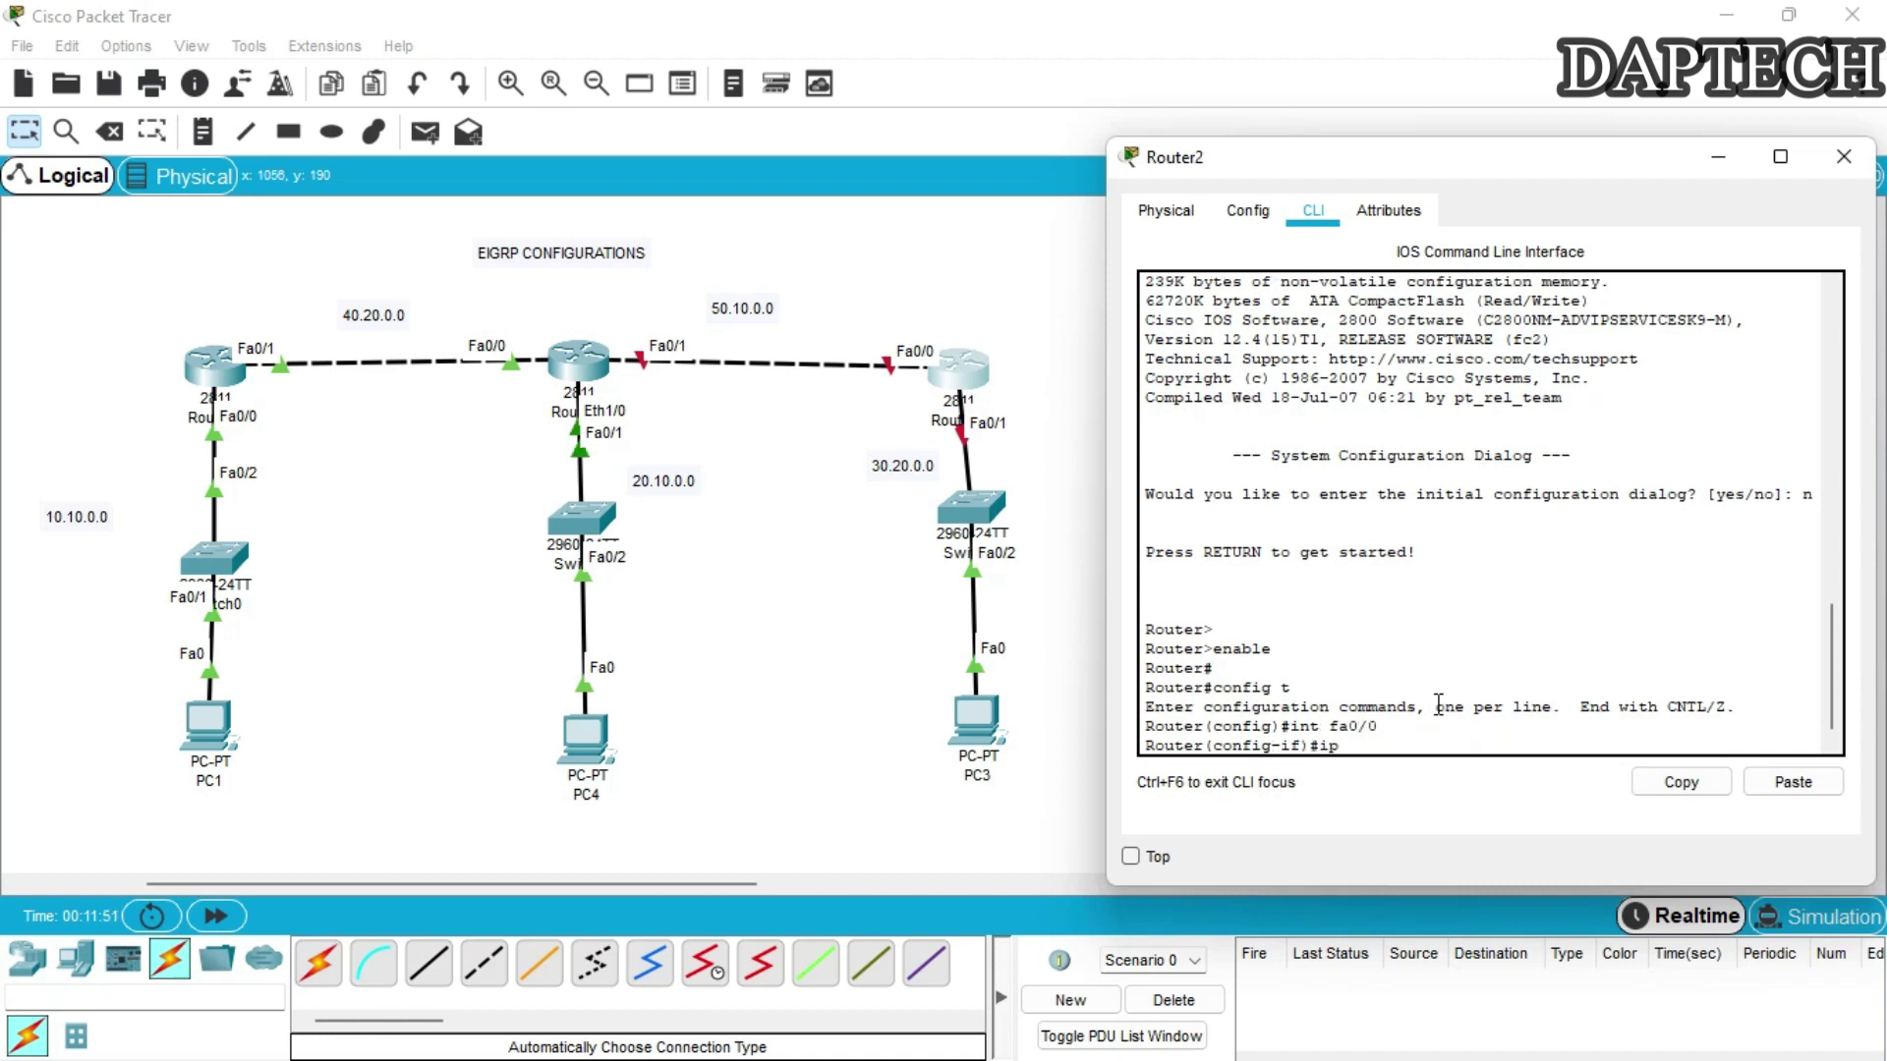
pyautogui.write(' add')
pyautogui.press('Tab')
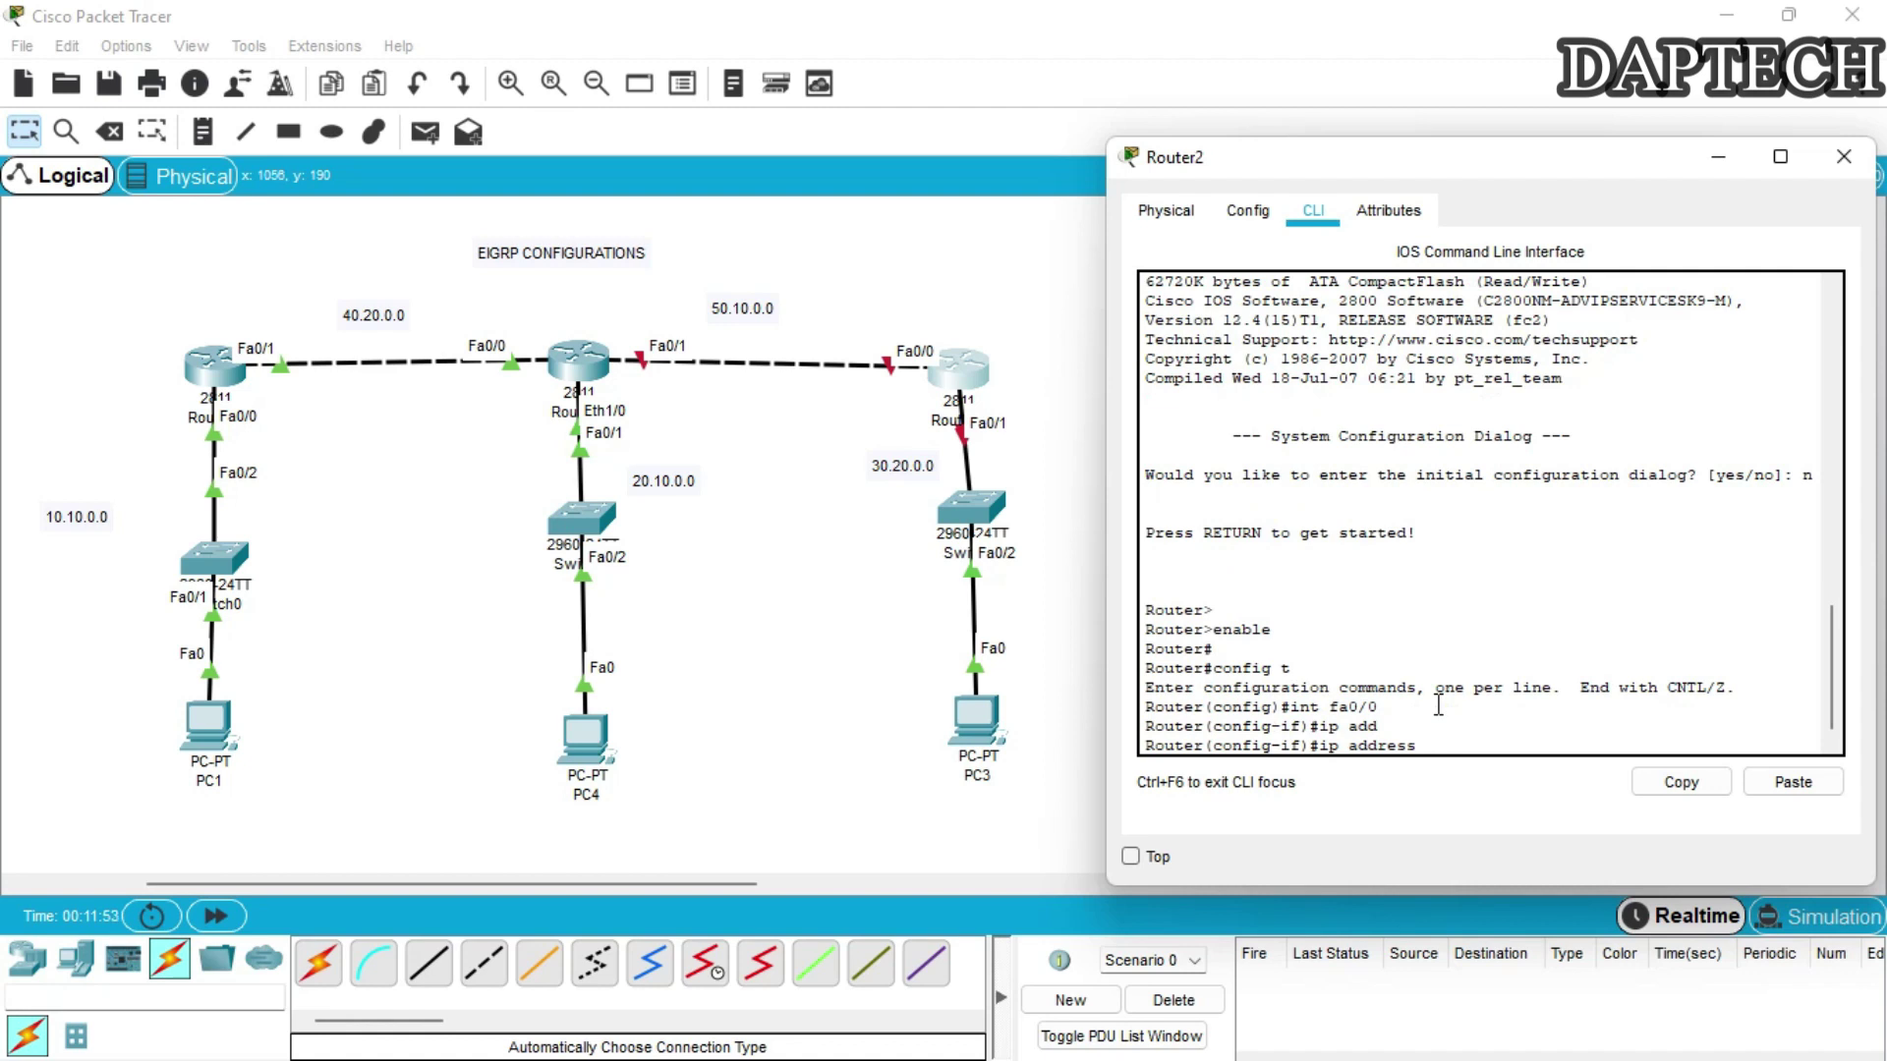
pyautogui.write('50.10.0.2')
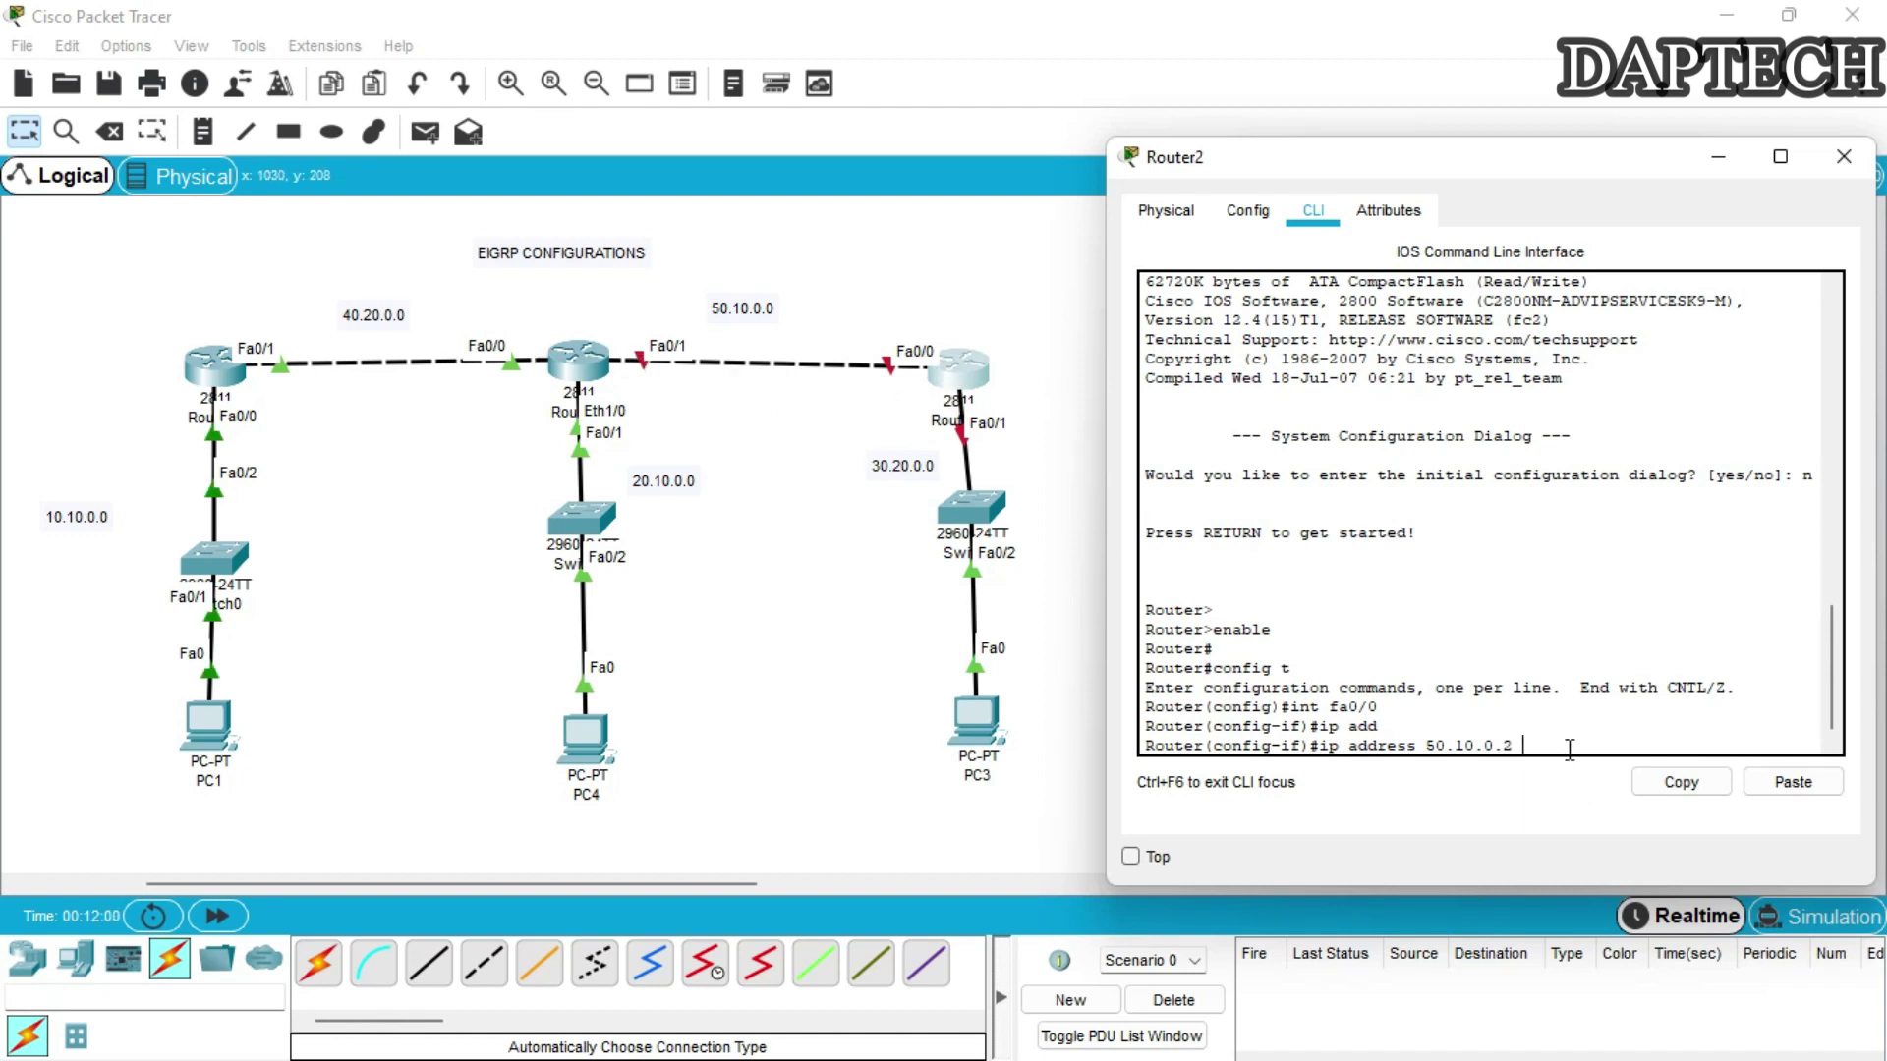
pyautogui.write('255.0.0.0')
pyautogui.press('Return')
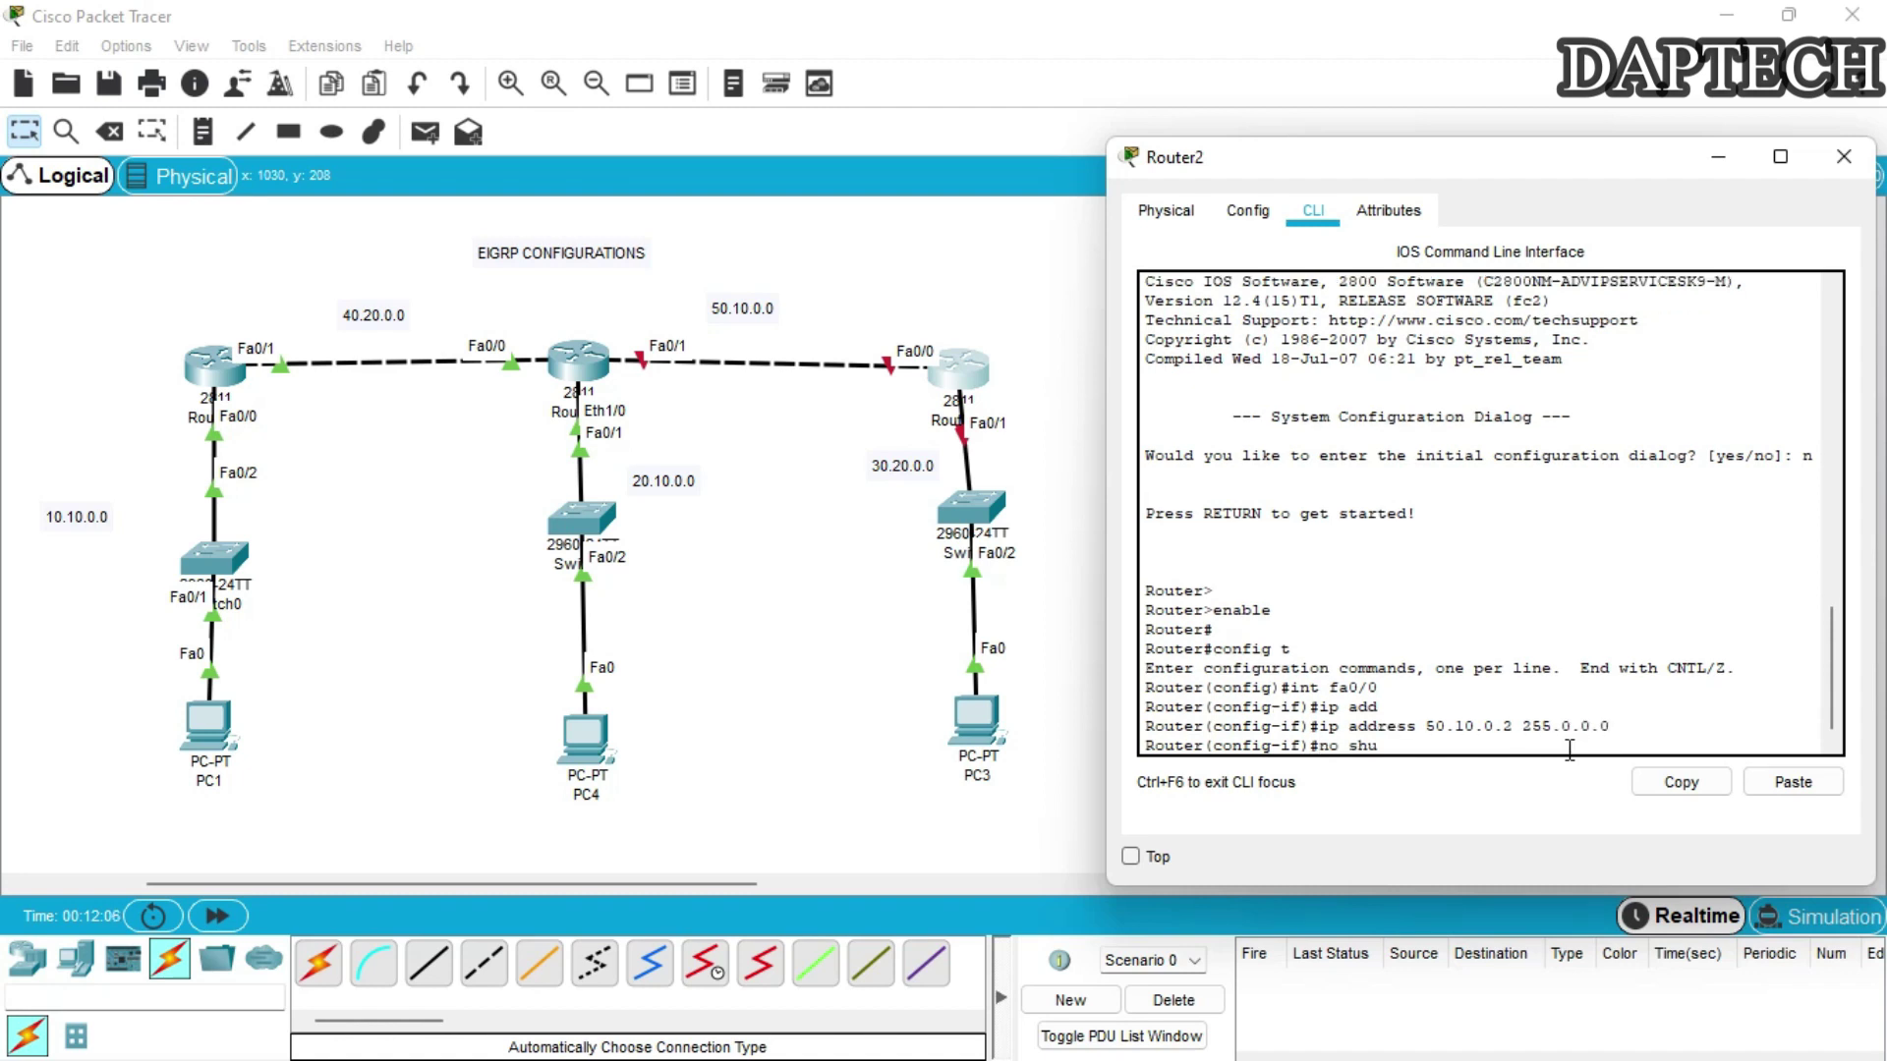
pyautogui.press('Return')
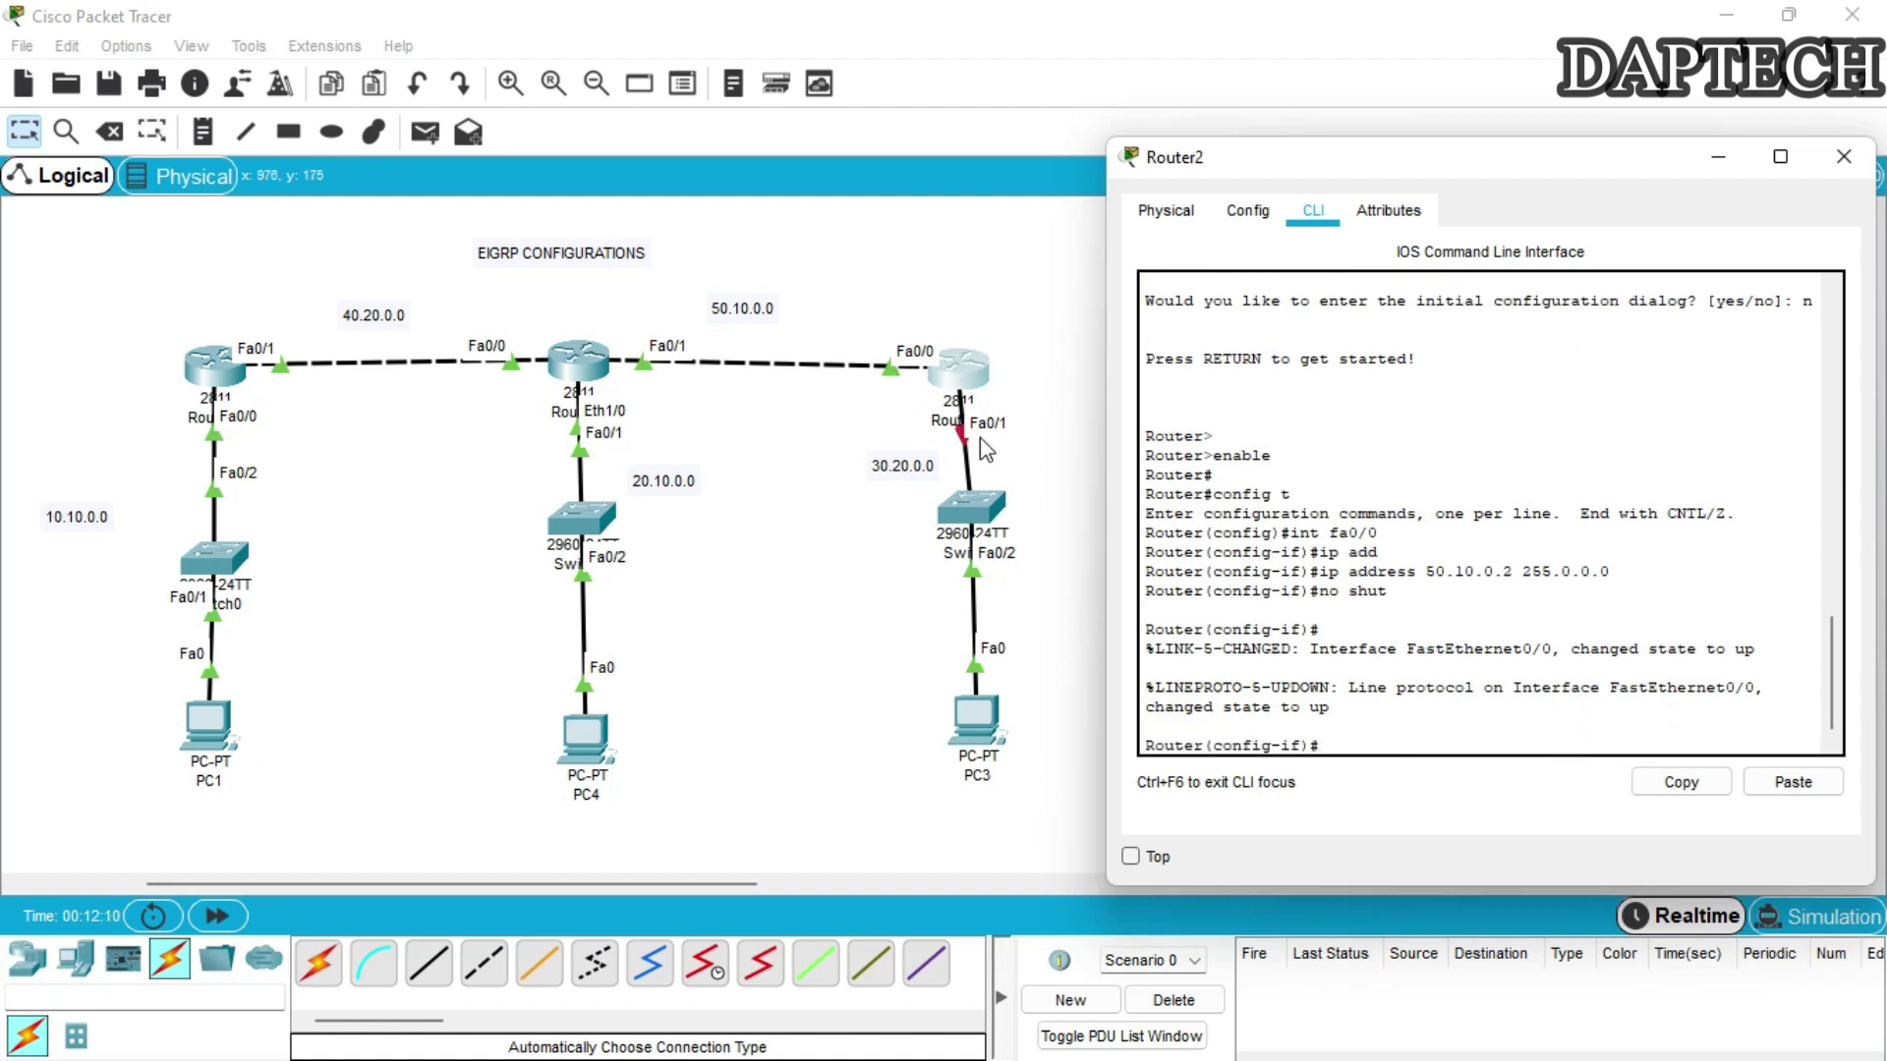
# Configure Router2's interface fa0/1 with IP address 30.20.0.1 255.0.0.0, bring it up with no shut, and close the router window.
pyautogui.click(1393, 740)
pyautogui.write('int fa0/1')
pyautogui.press('Return')
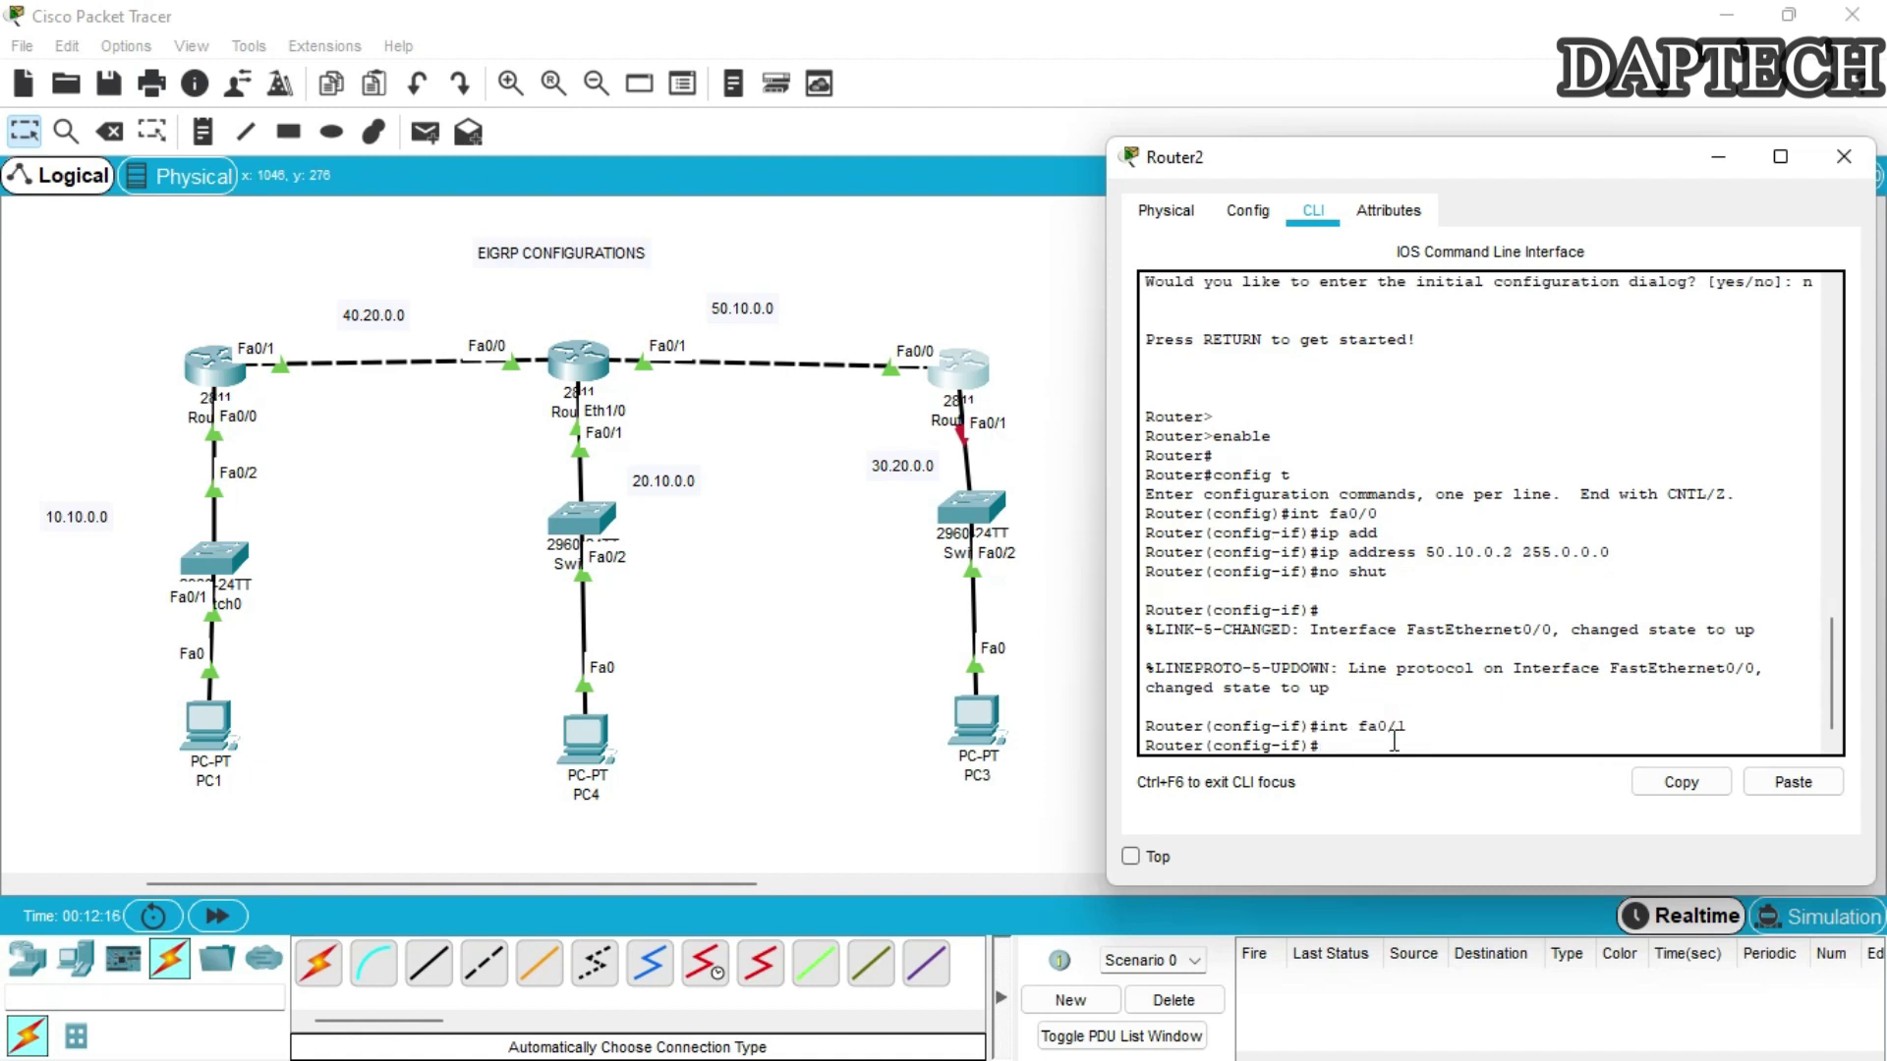
pyautogui.write('ip add')
pyautogui.press('Tab')
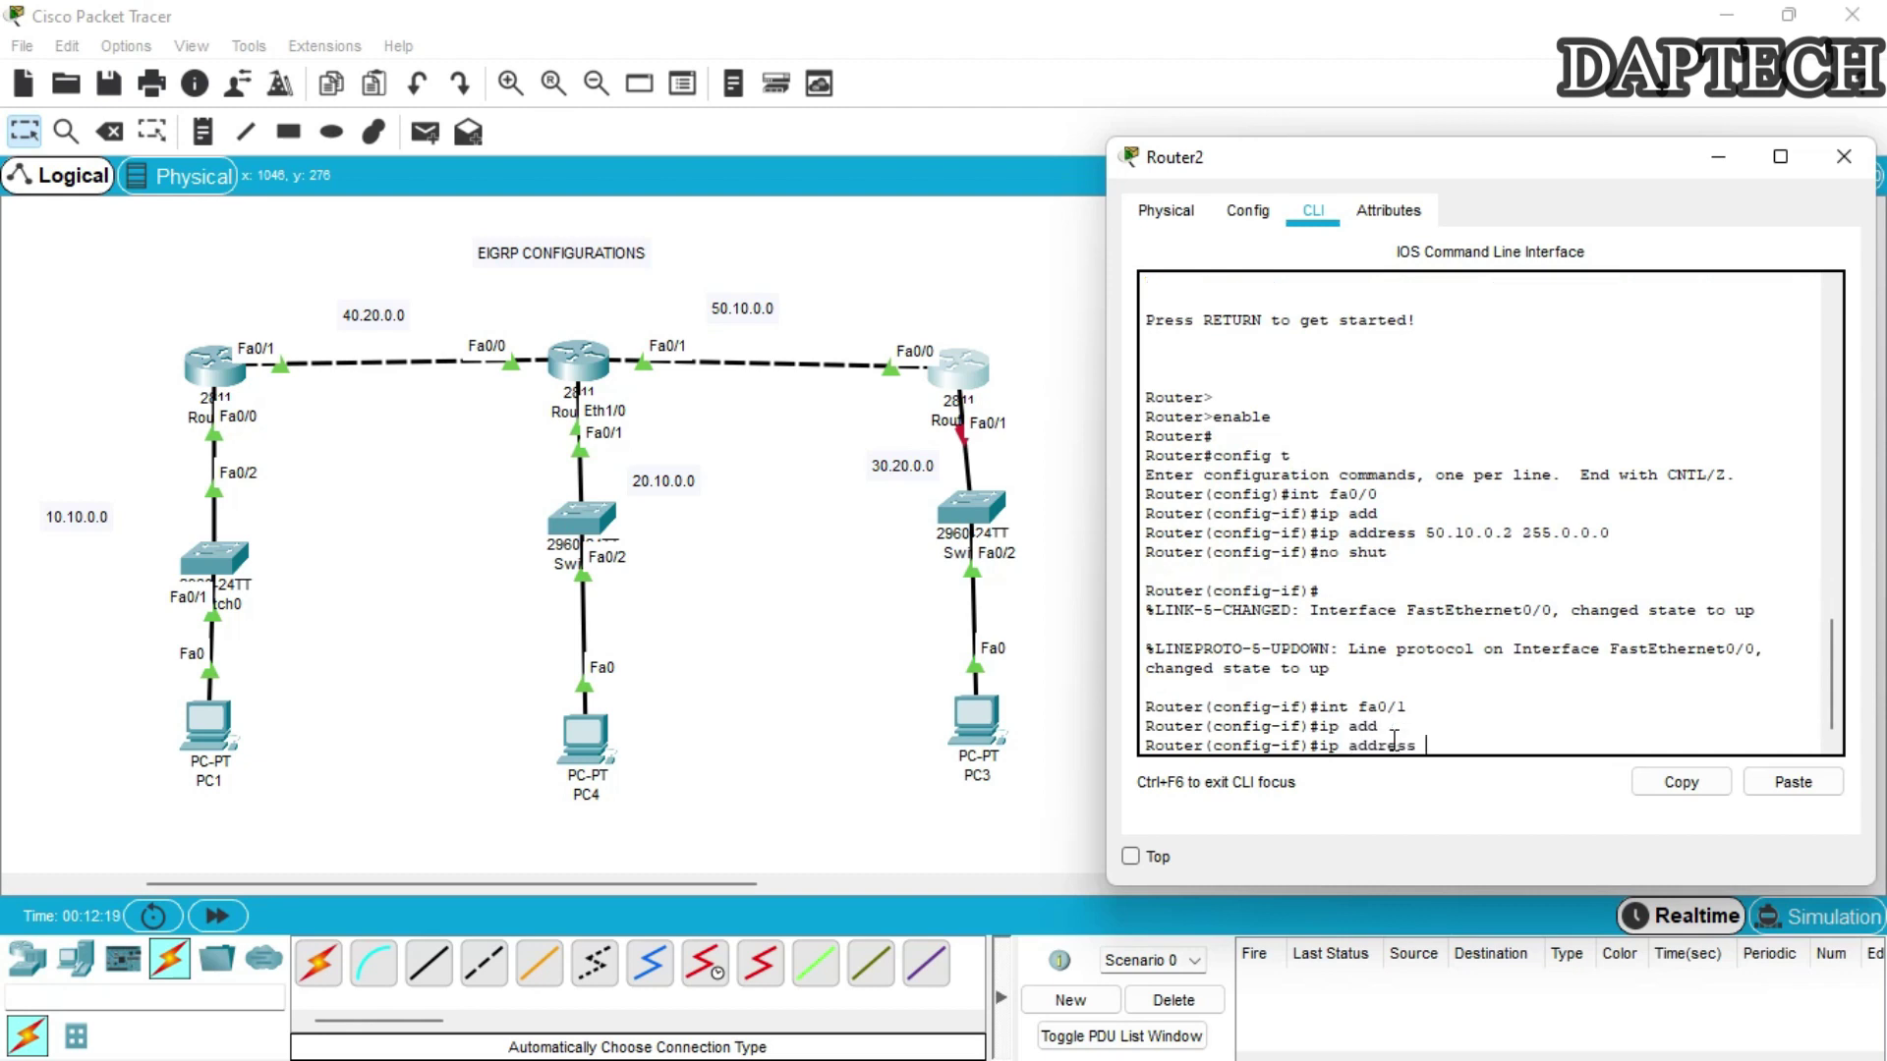
pyautogui.write('30.20.0.1 255.0.0.0')
pyautogui.press('Return')
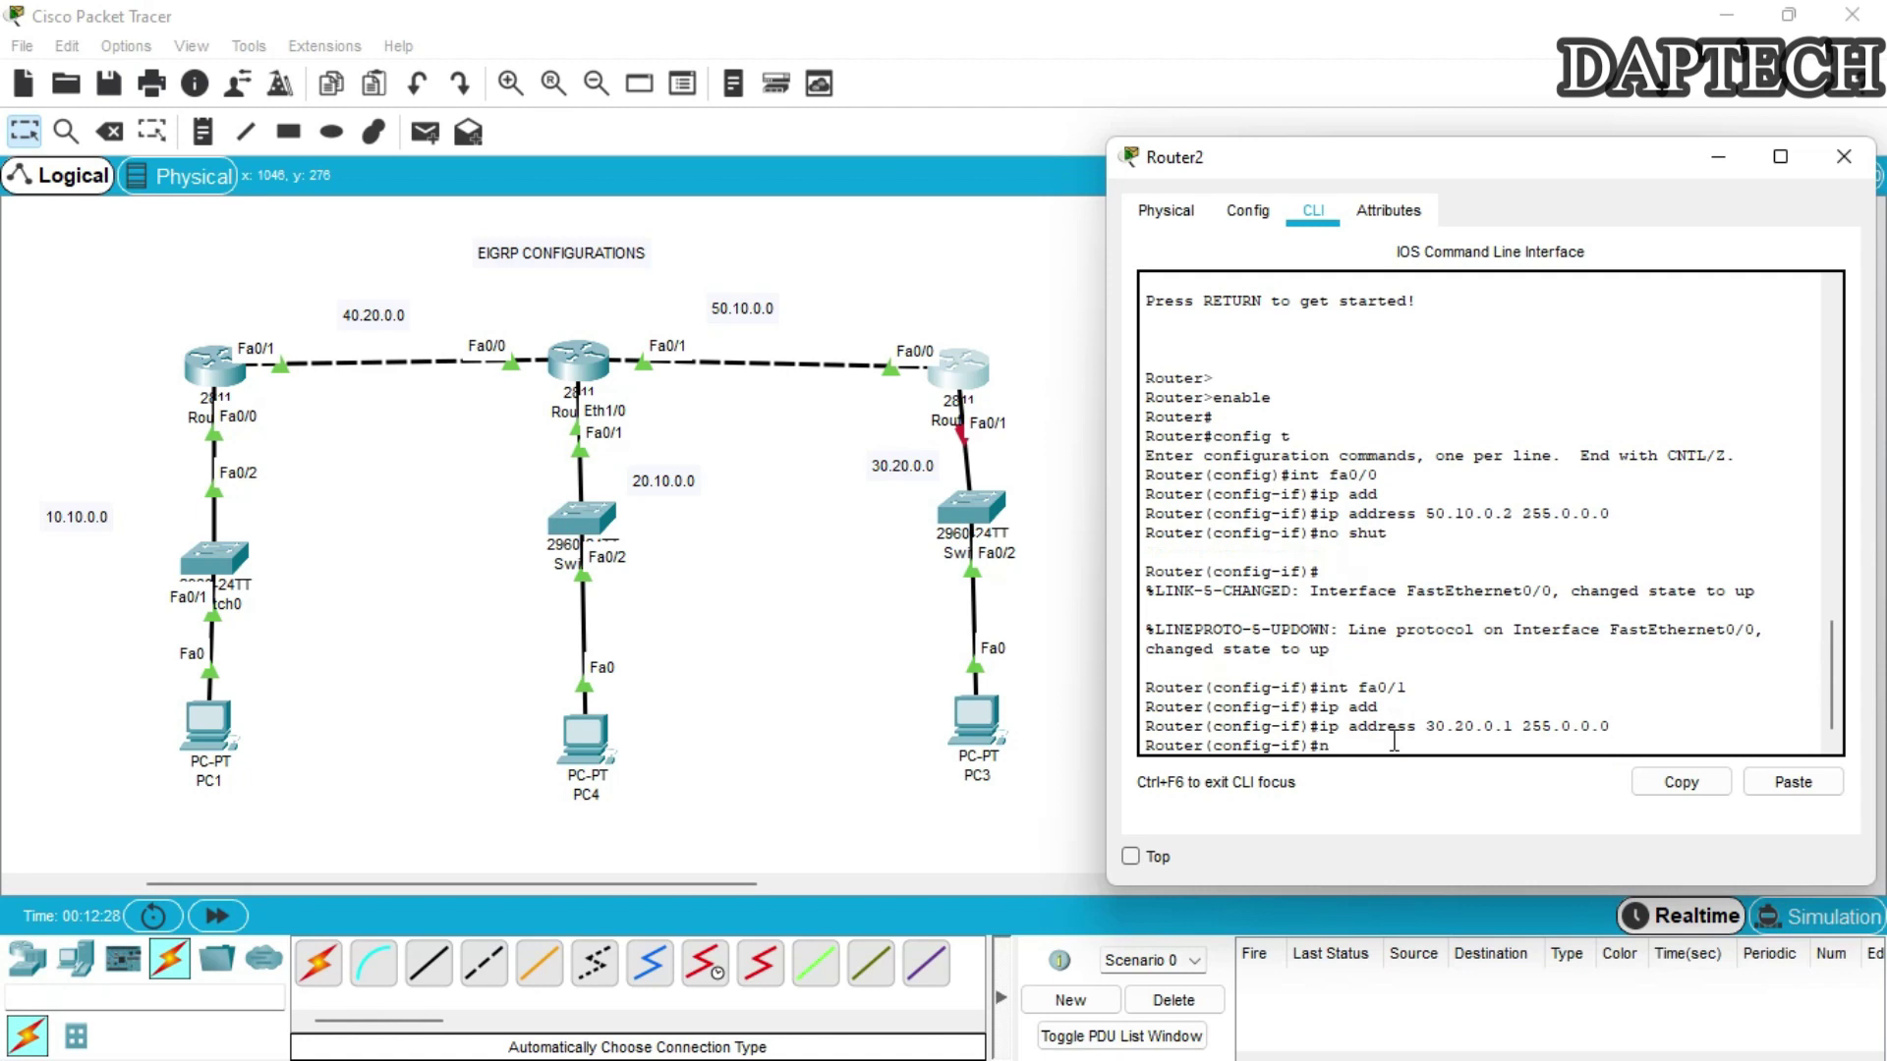
pyautogui.write('no shut')
pyautogui.press('Return')
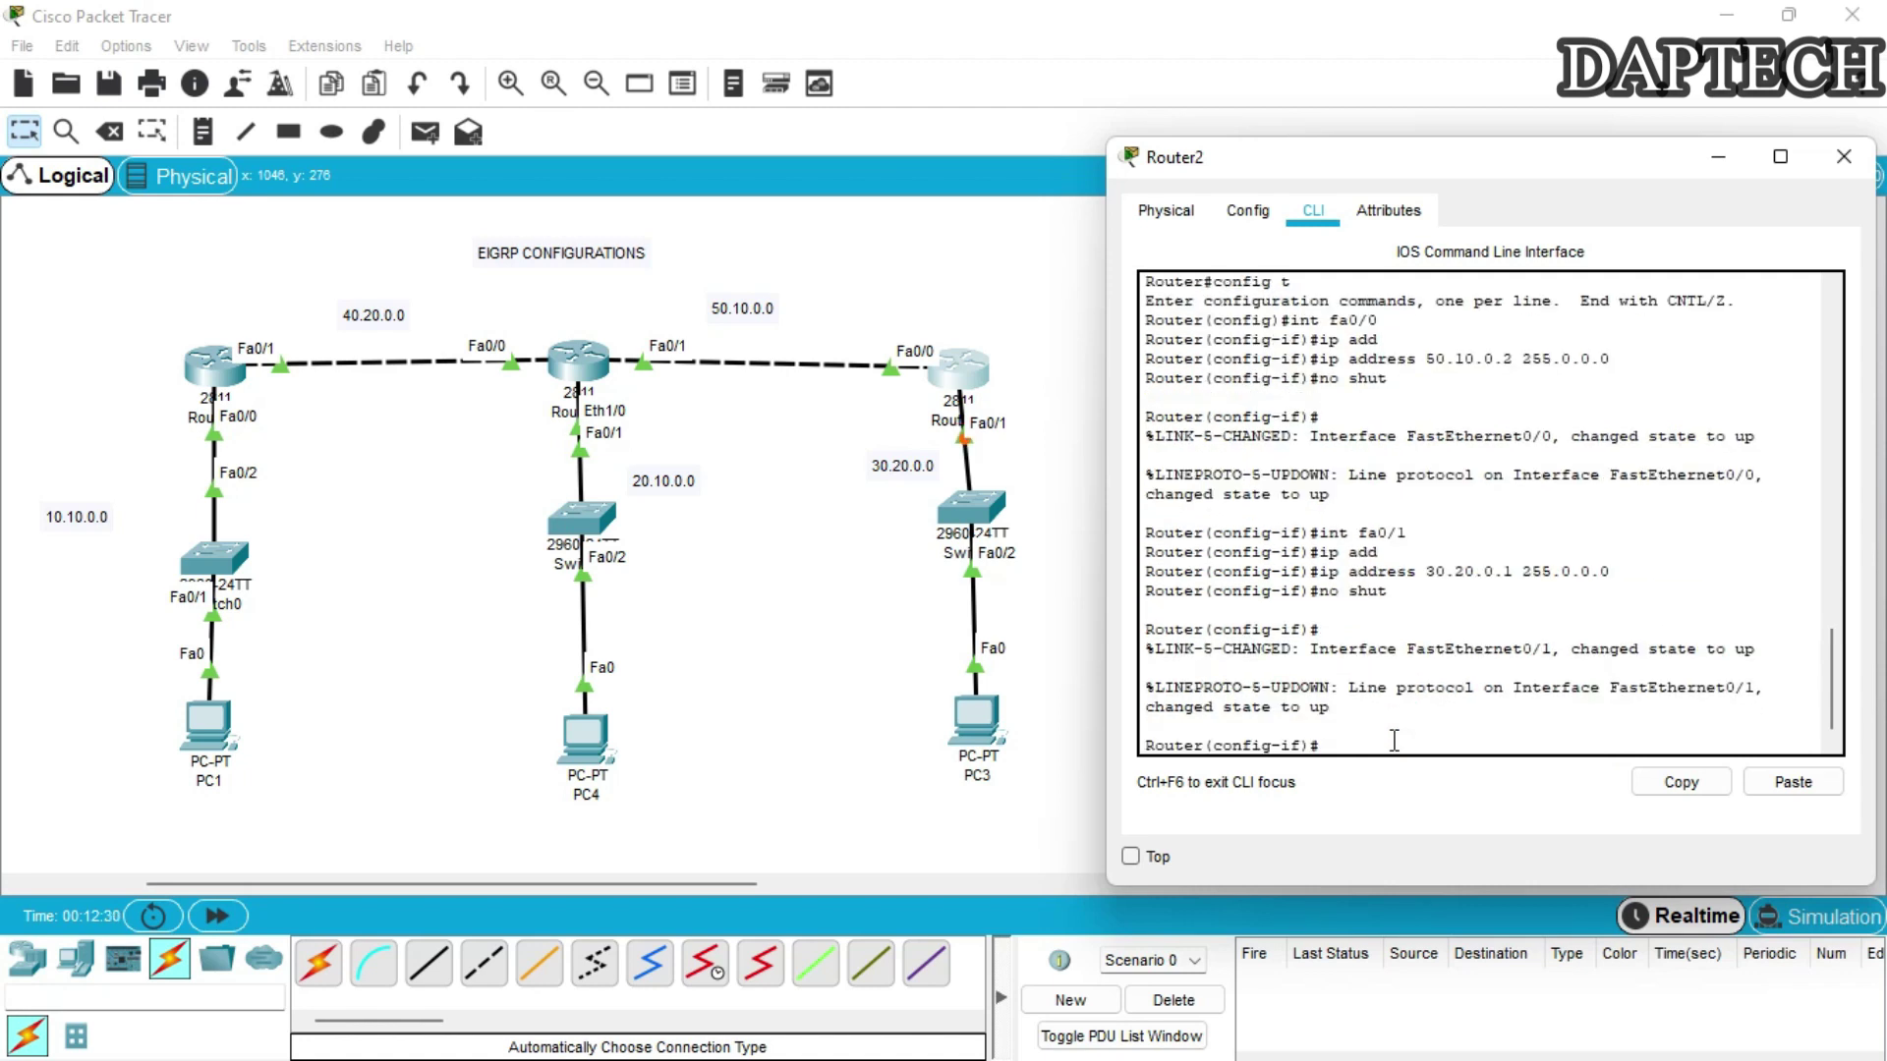
pyautogui.click(1844, 156)
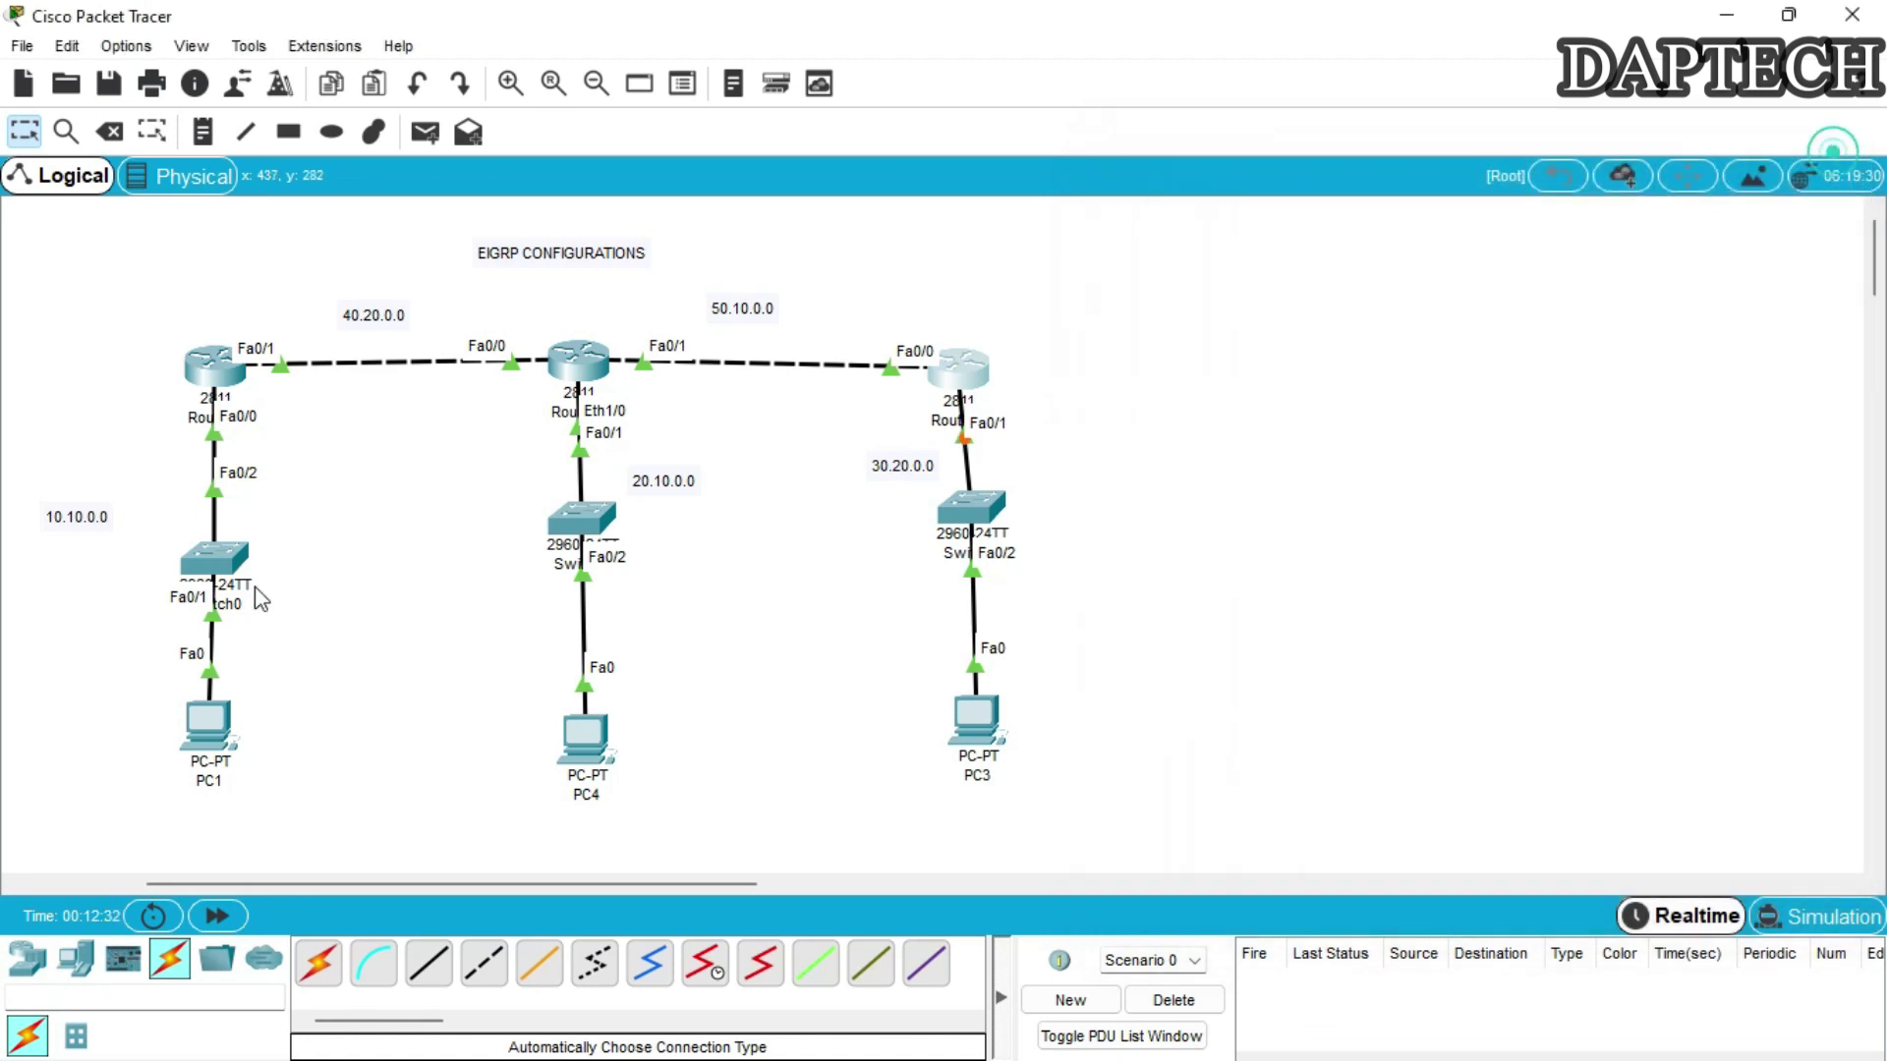
# Nudge PC4 slightly to the right and open its IP Configuration beside the topology.
pyautogui.moveTo(604, 520)
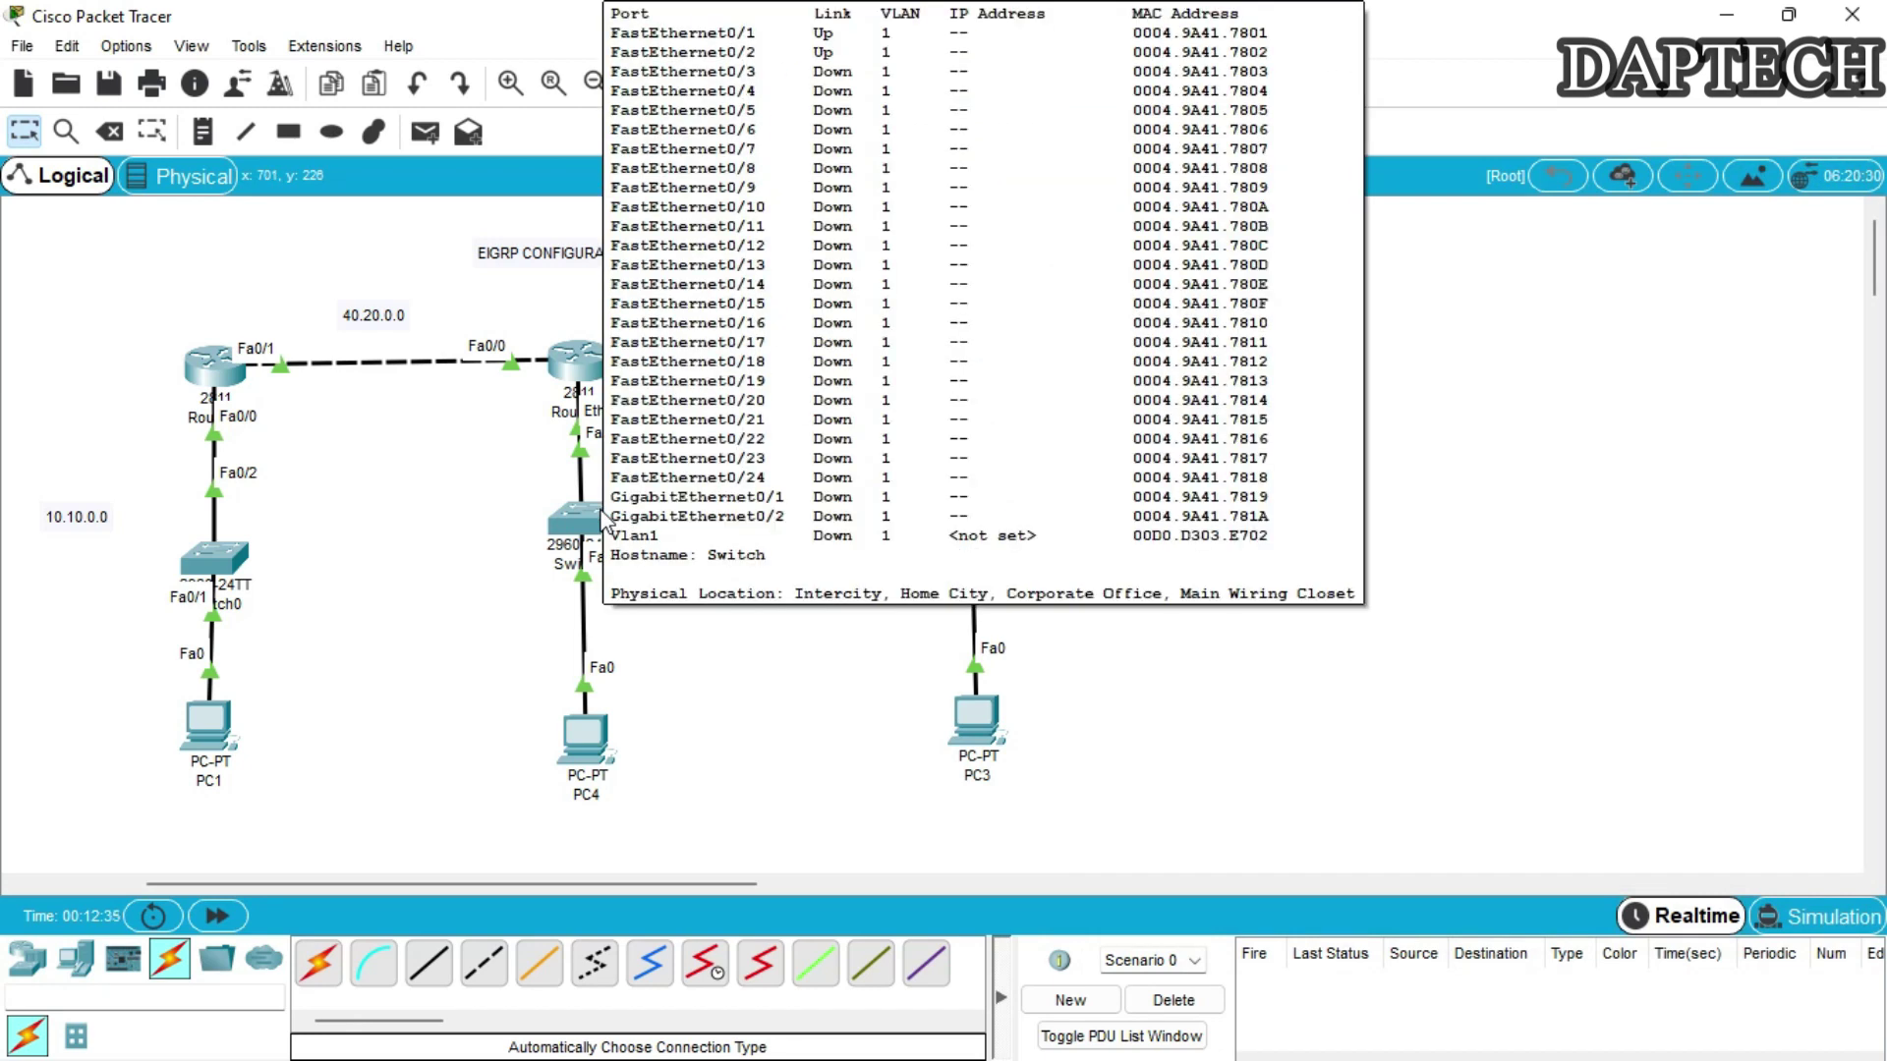
pyautogui.moveTo(585, 735); pyautogui.dragTo(599, 735)
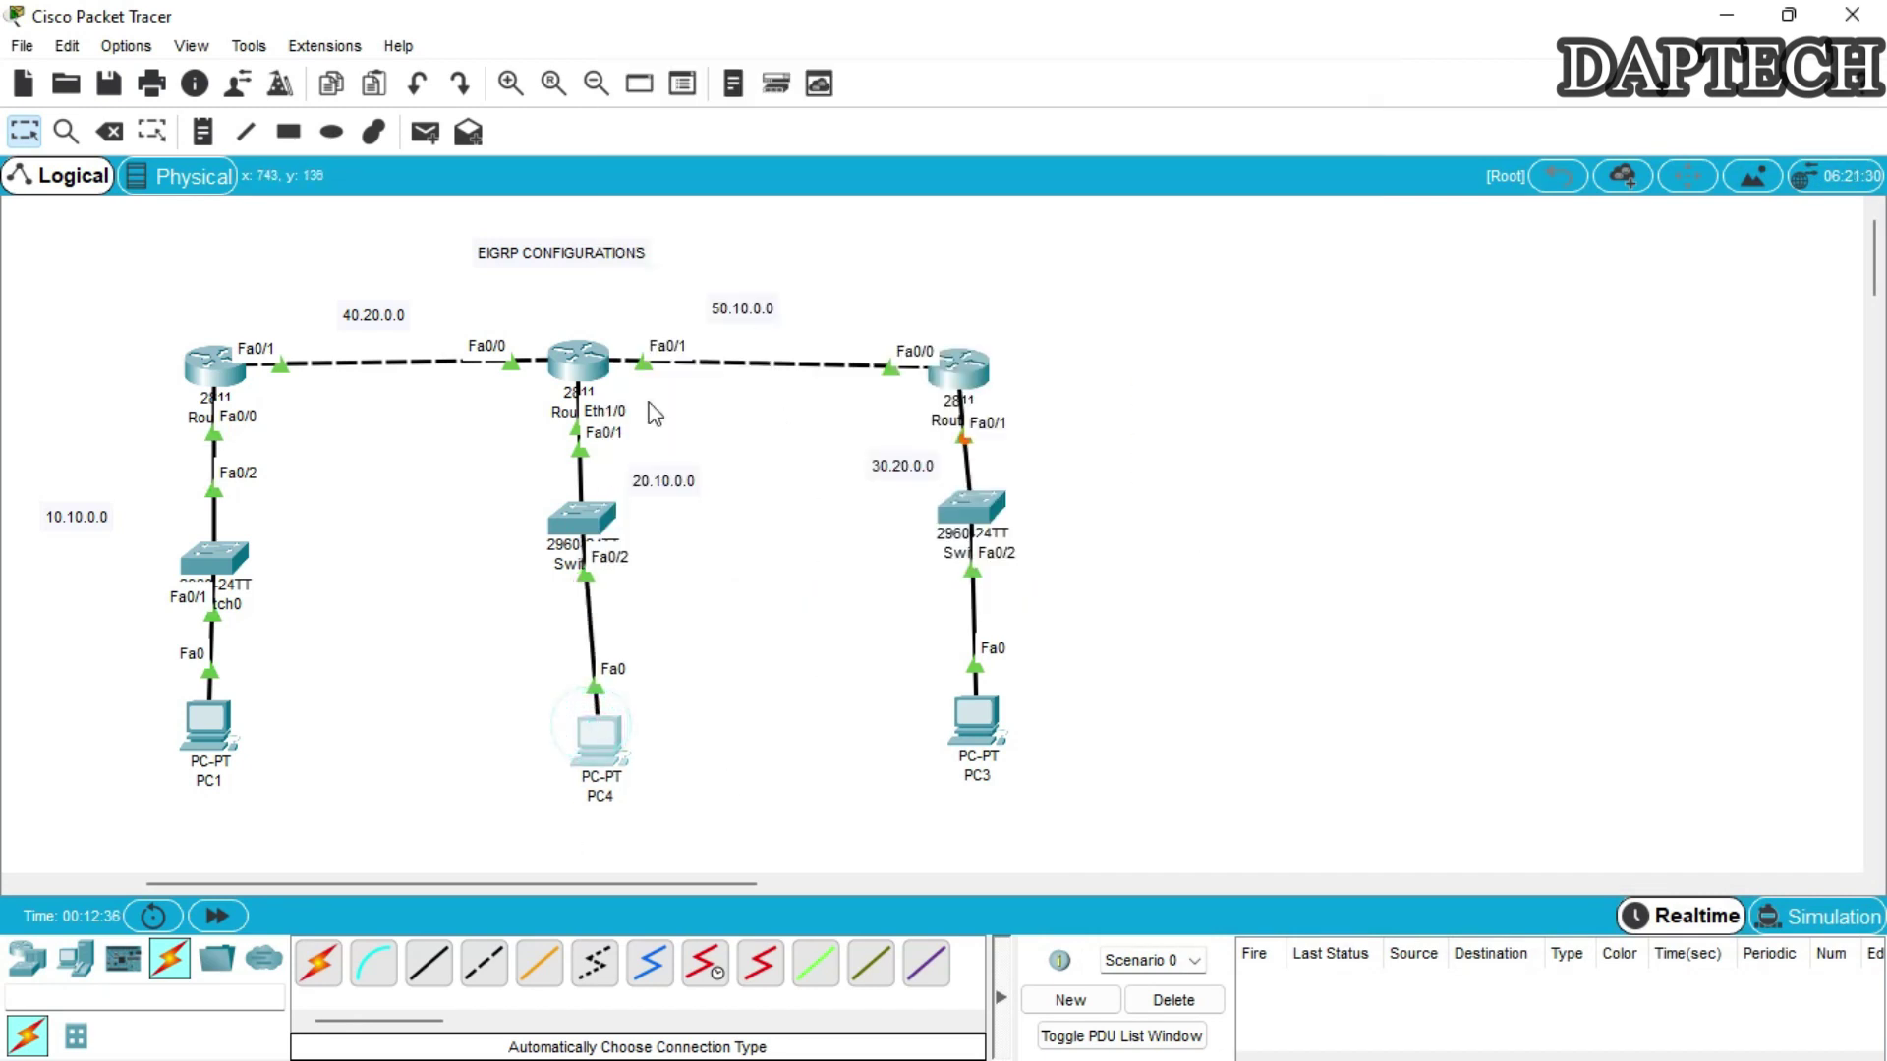
pyautogui.click(601, 739)
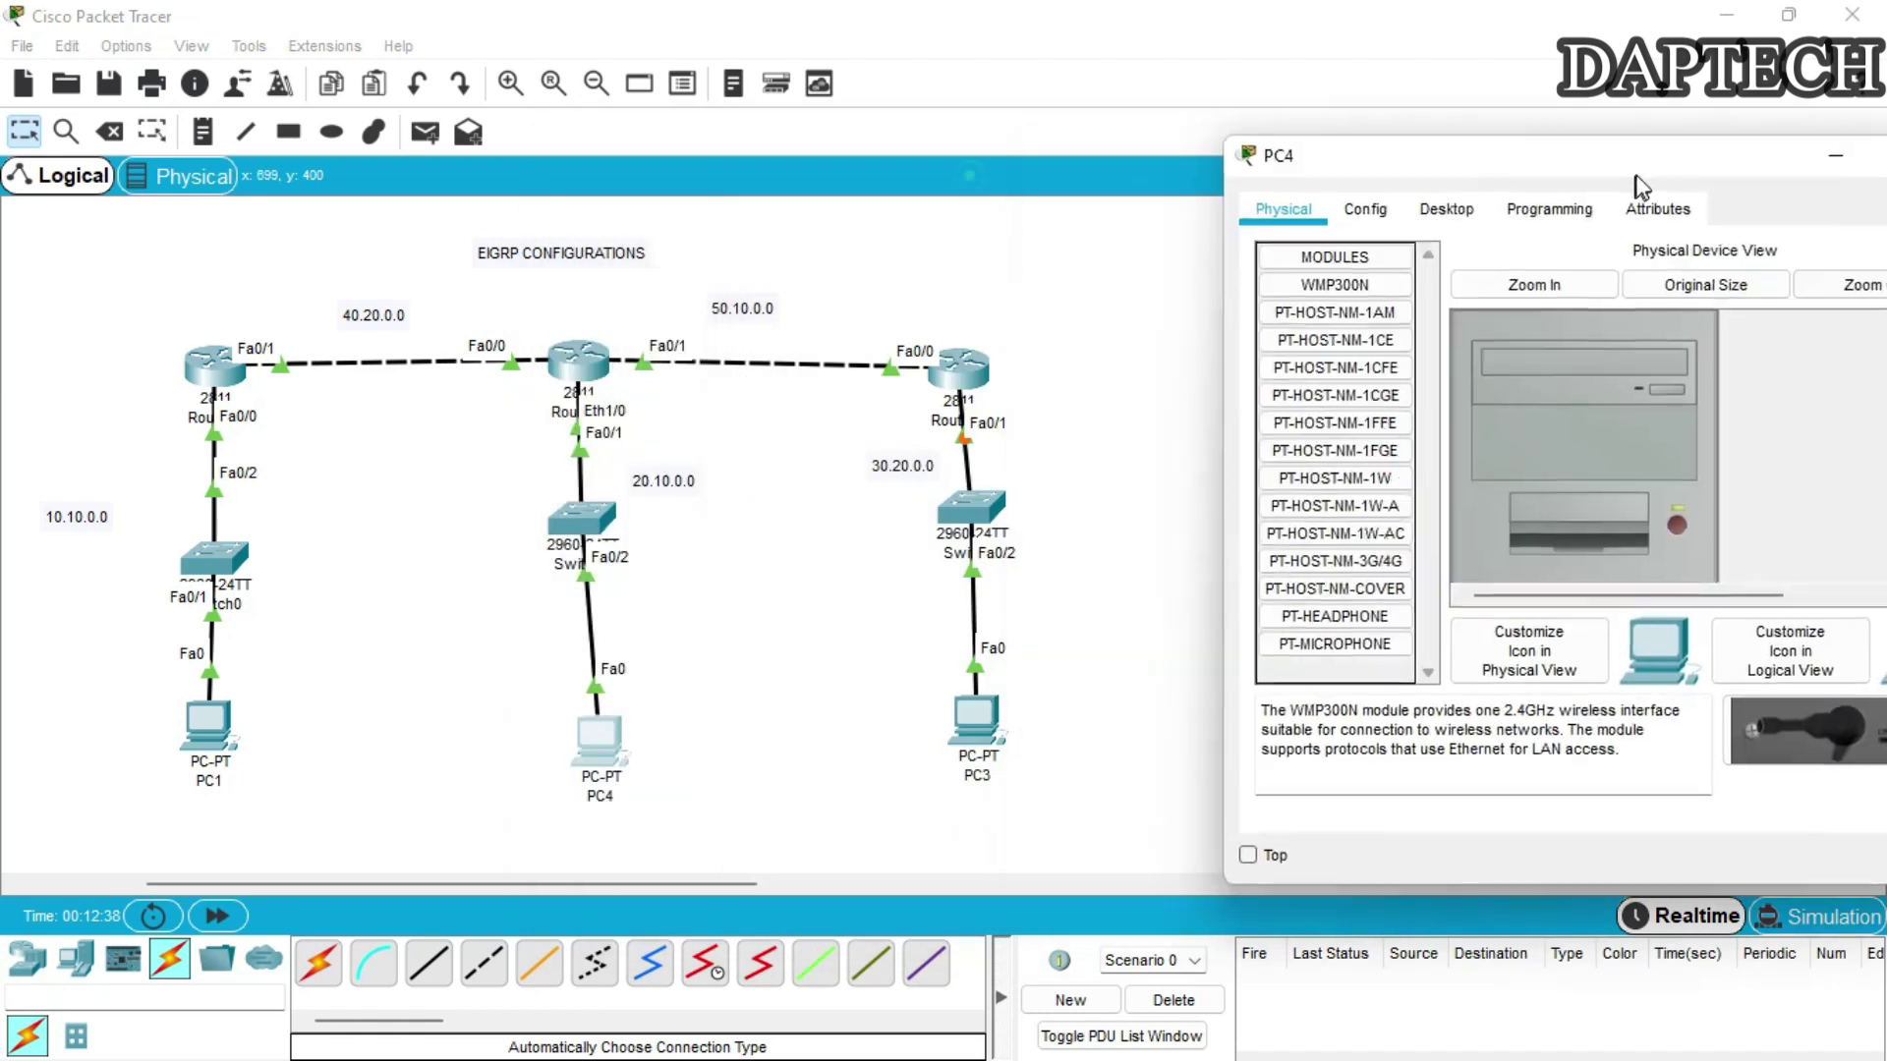
pyautogui.click(1316, 198)
pyautogui.click(1219, 324)
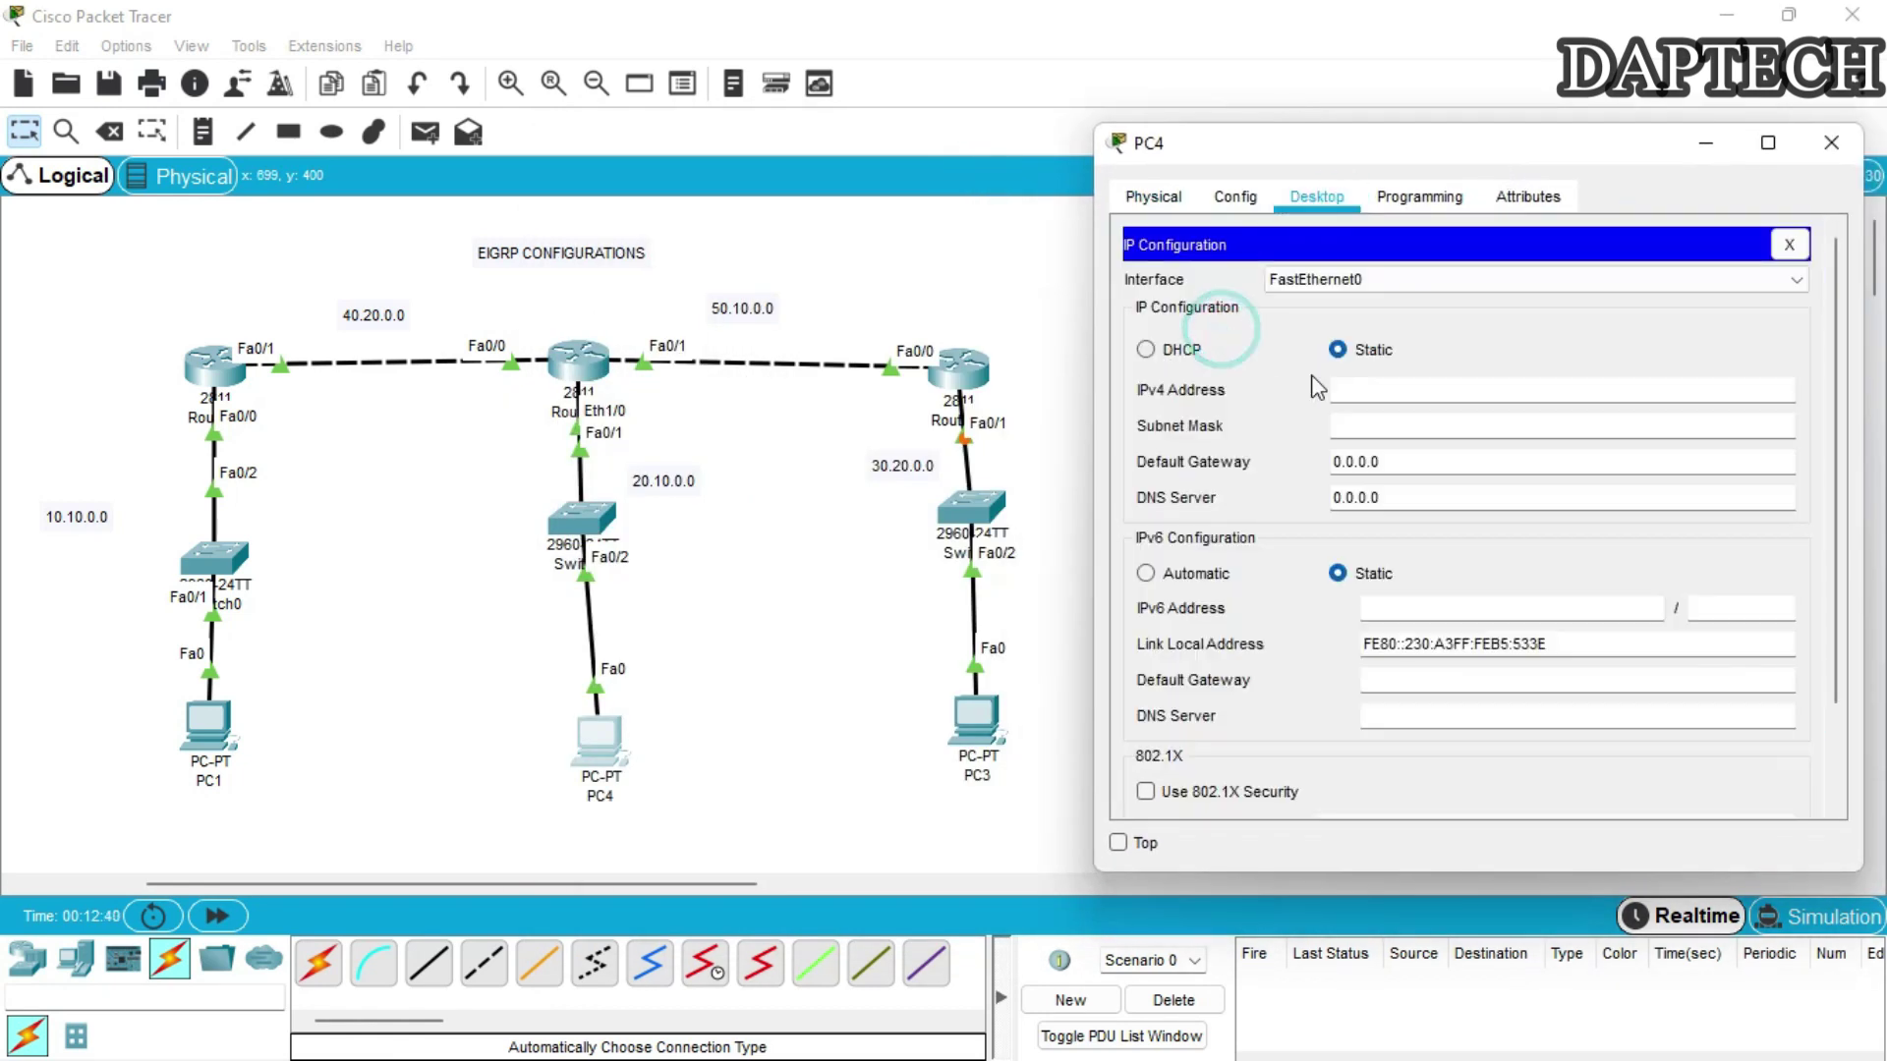
# Give PC4 the static IPv4 address 20.10.0.2 with mask 255.0.0.0, fill in its default gateway, and close its window.
pyautogui.click(1395, 389)
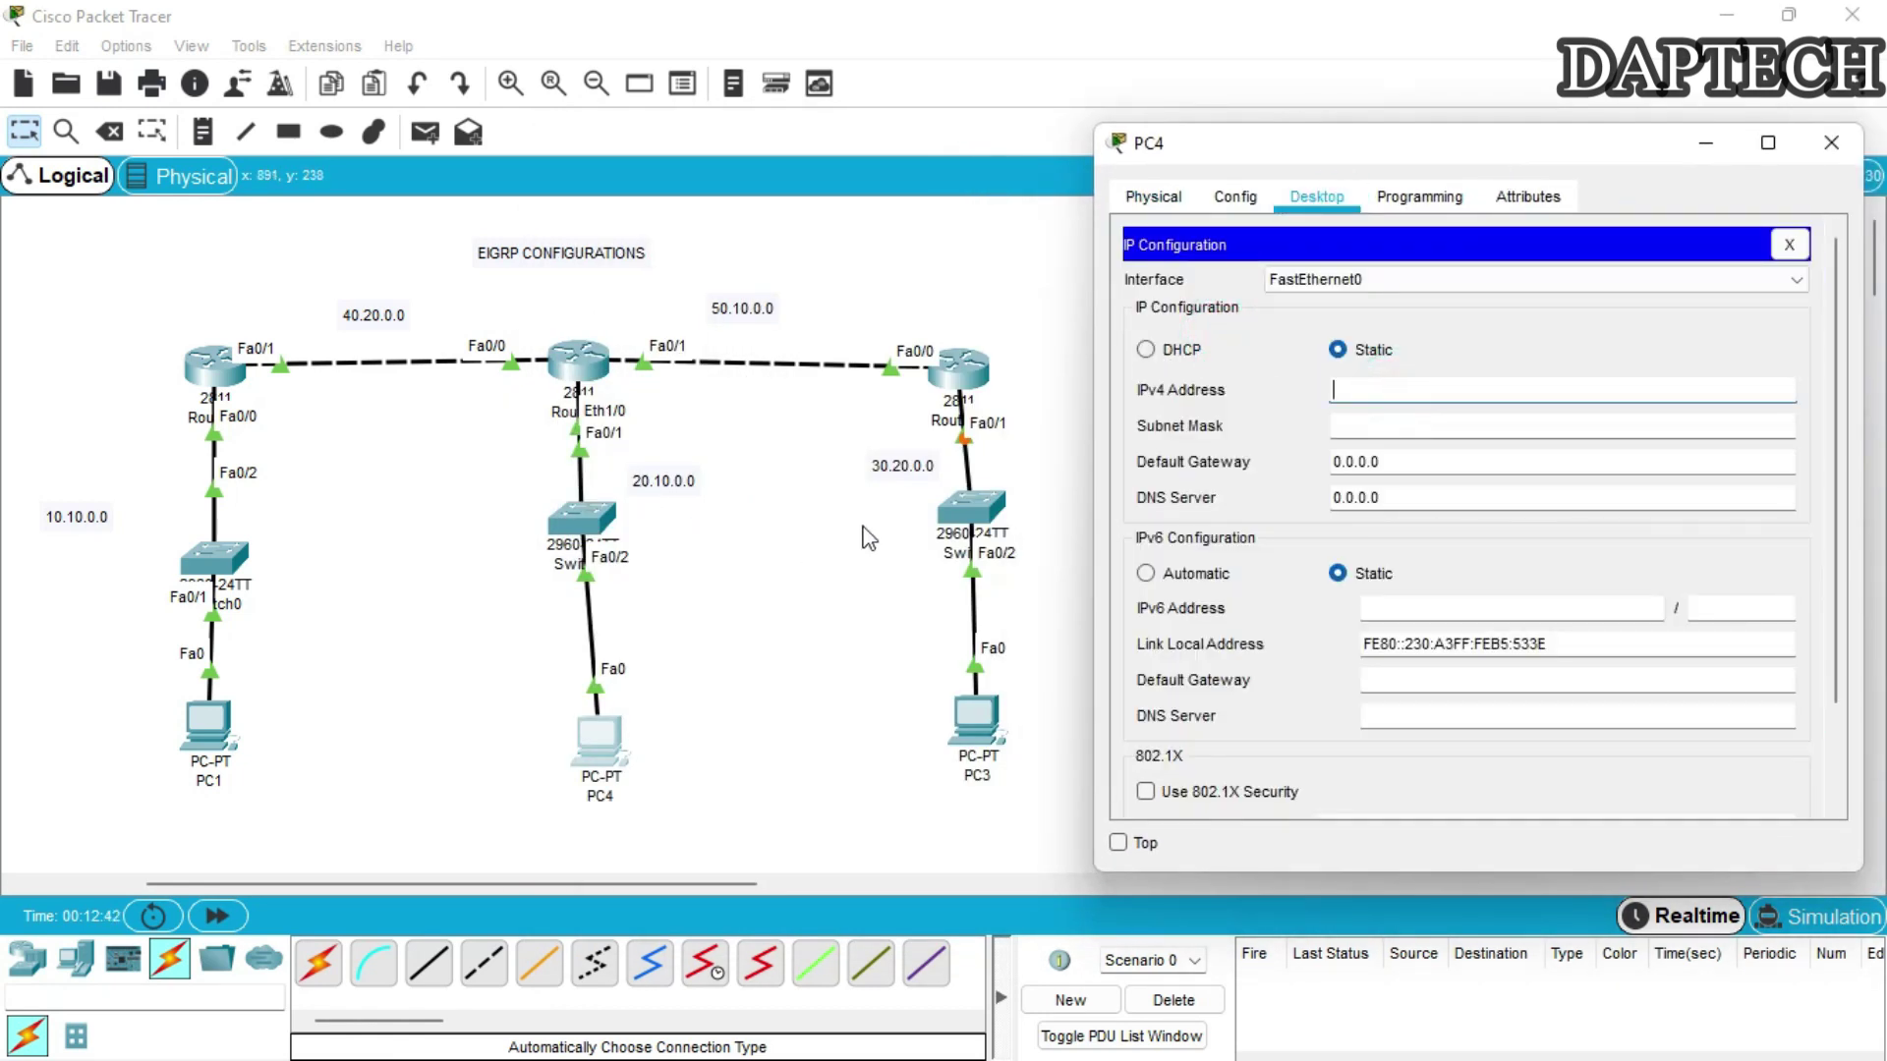
pyautogui.click(1399, 393)
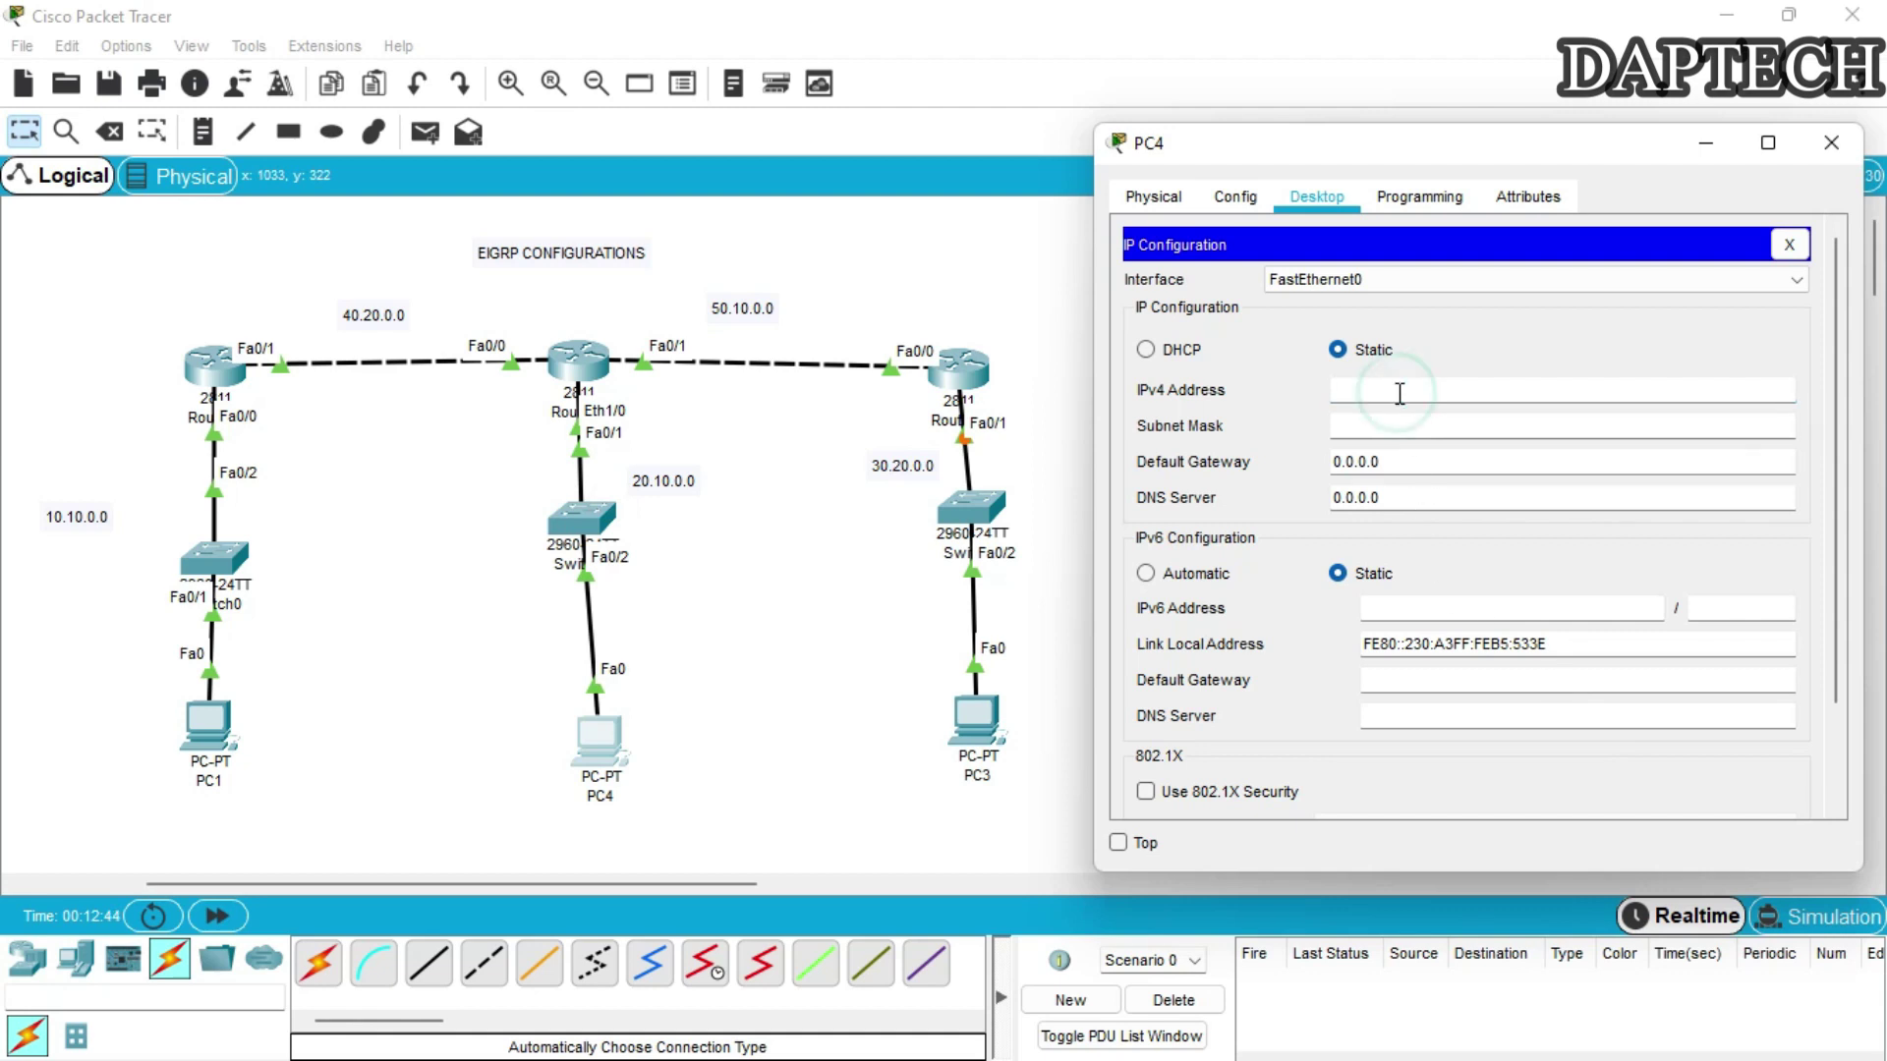
pyautogui.write('20.10.0.')
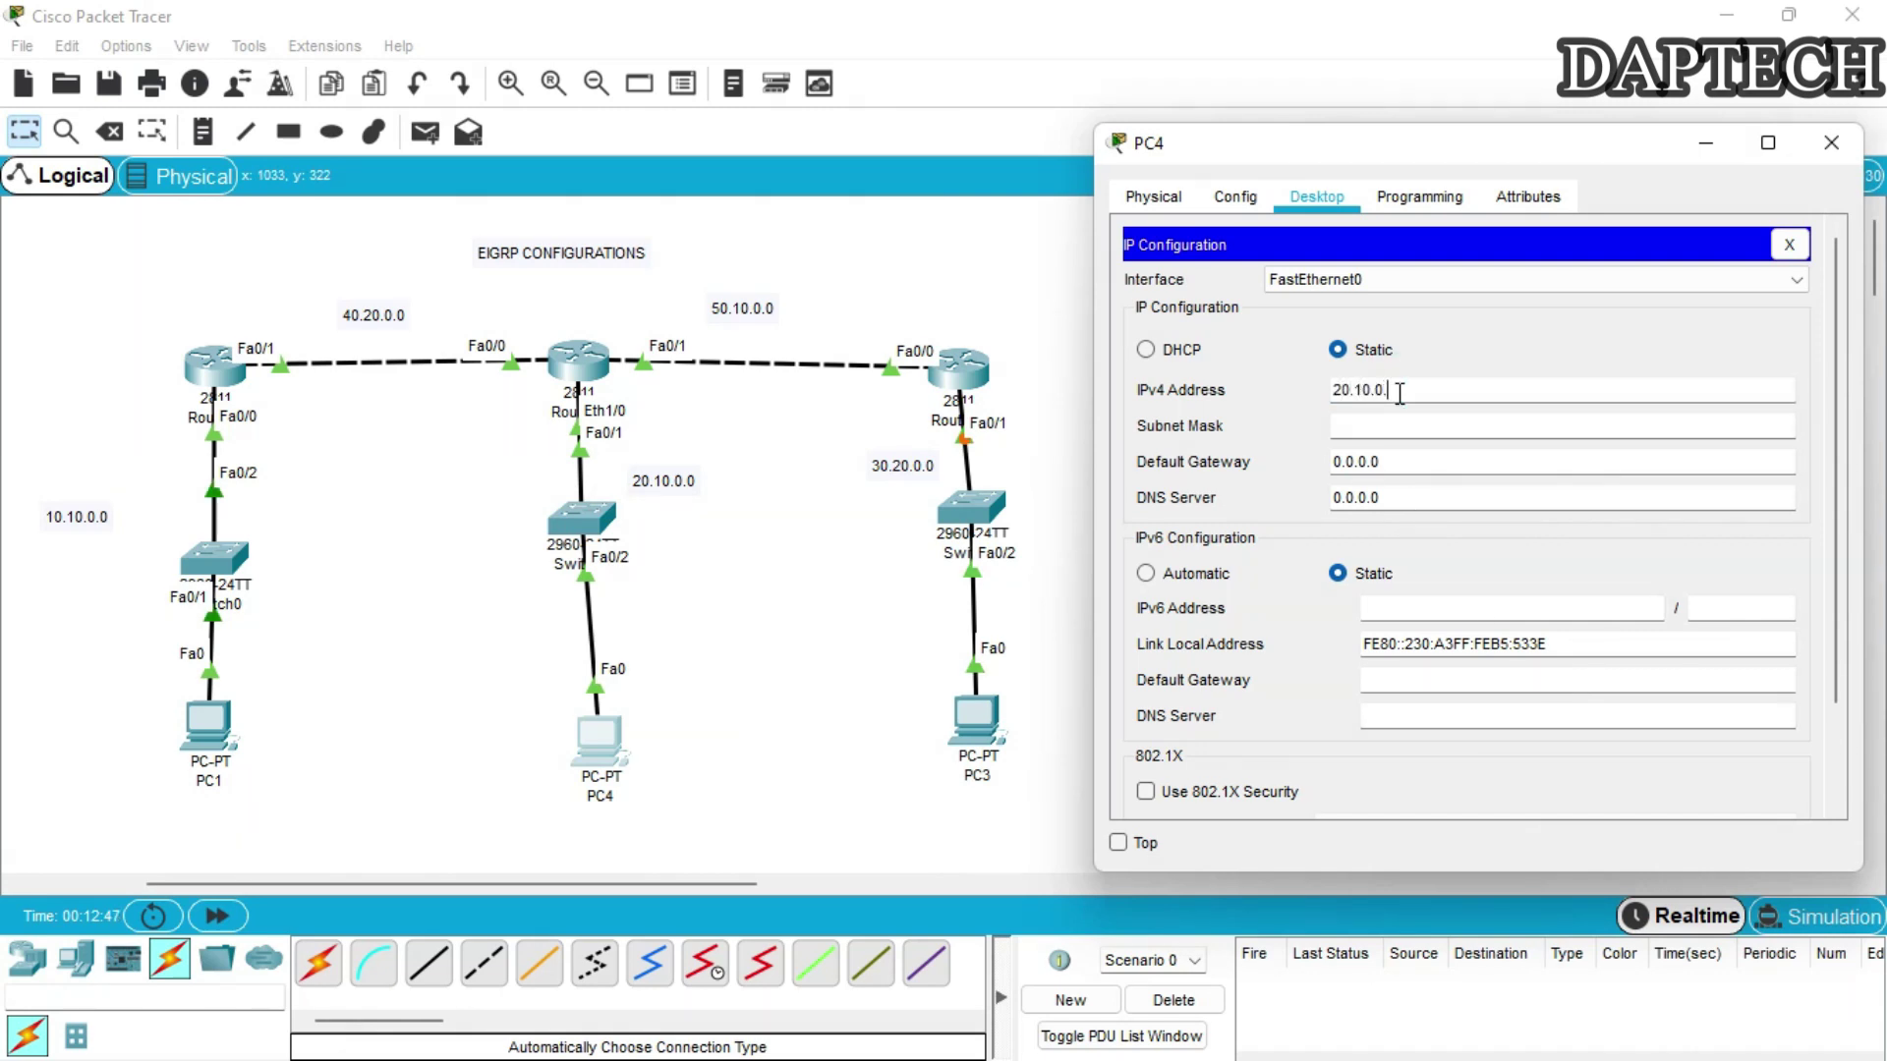
pyautogui.write('2')
pyautogui.press('Tab')
pyautogui.press('Tab')
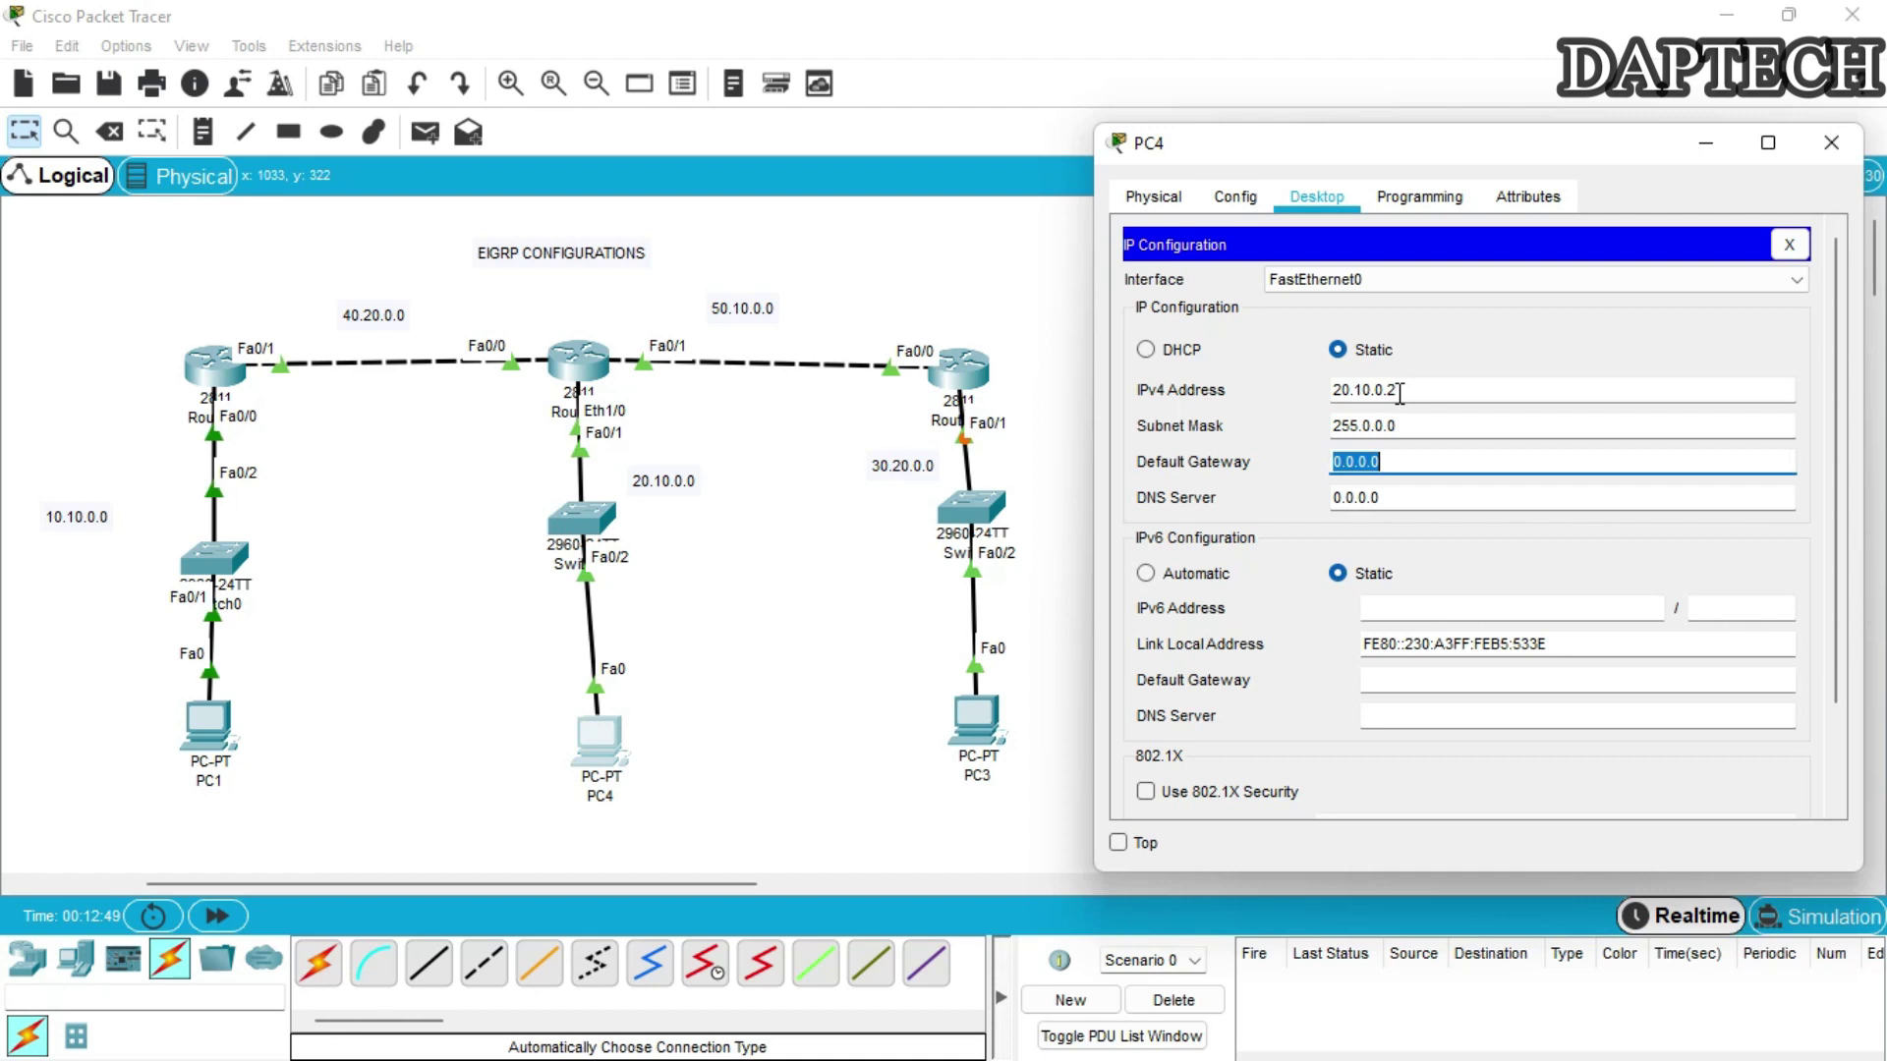
pyautogui.write('20.')
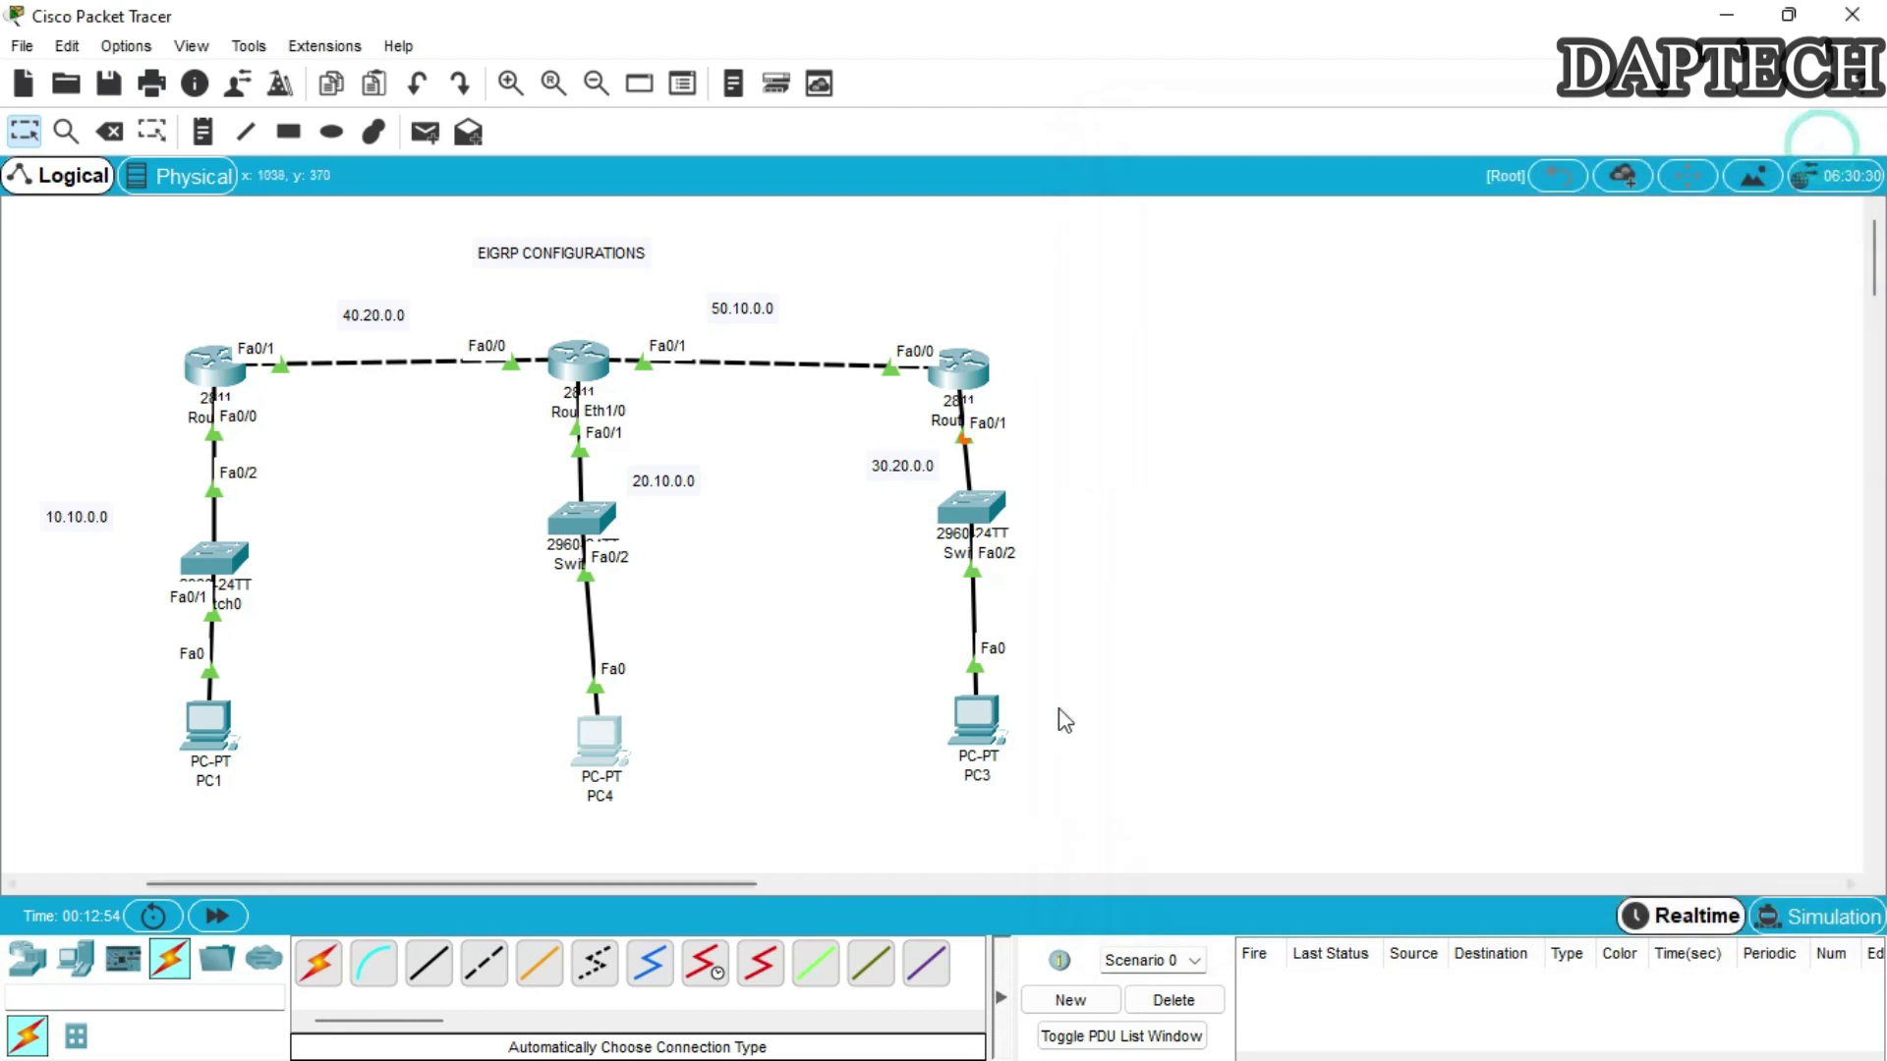
# Open PC3's IP Configuration and place its window beside the topology.
pyautogui.click(975, 722)
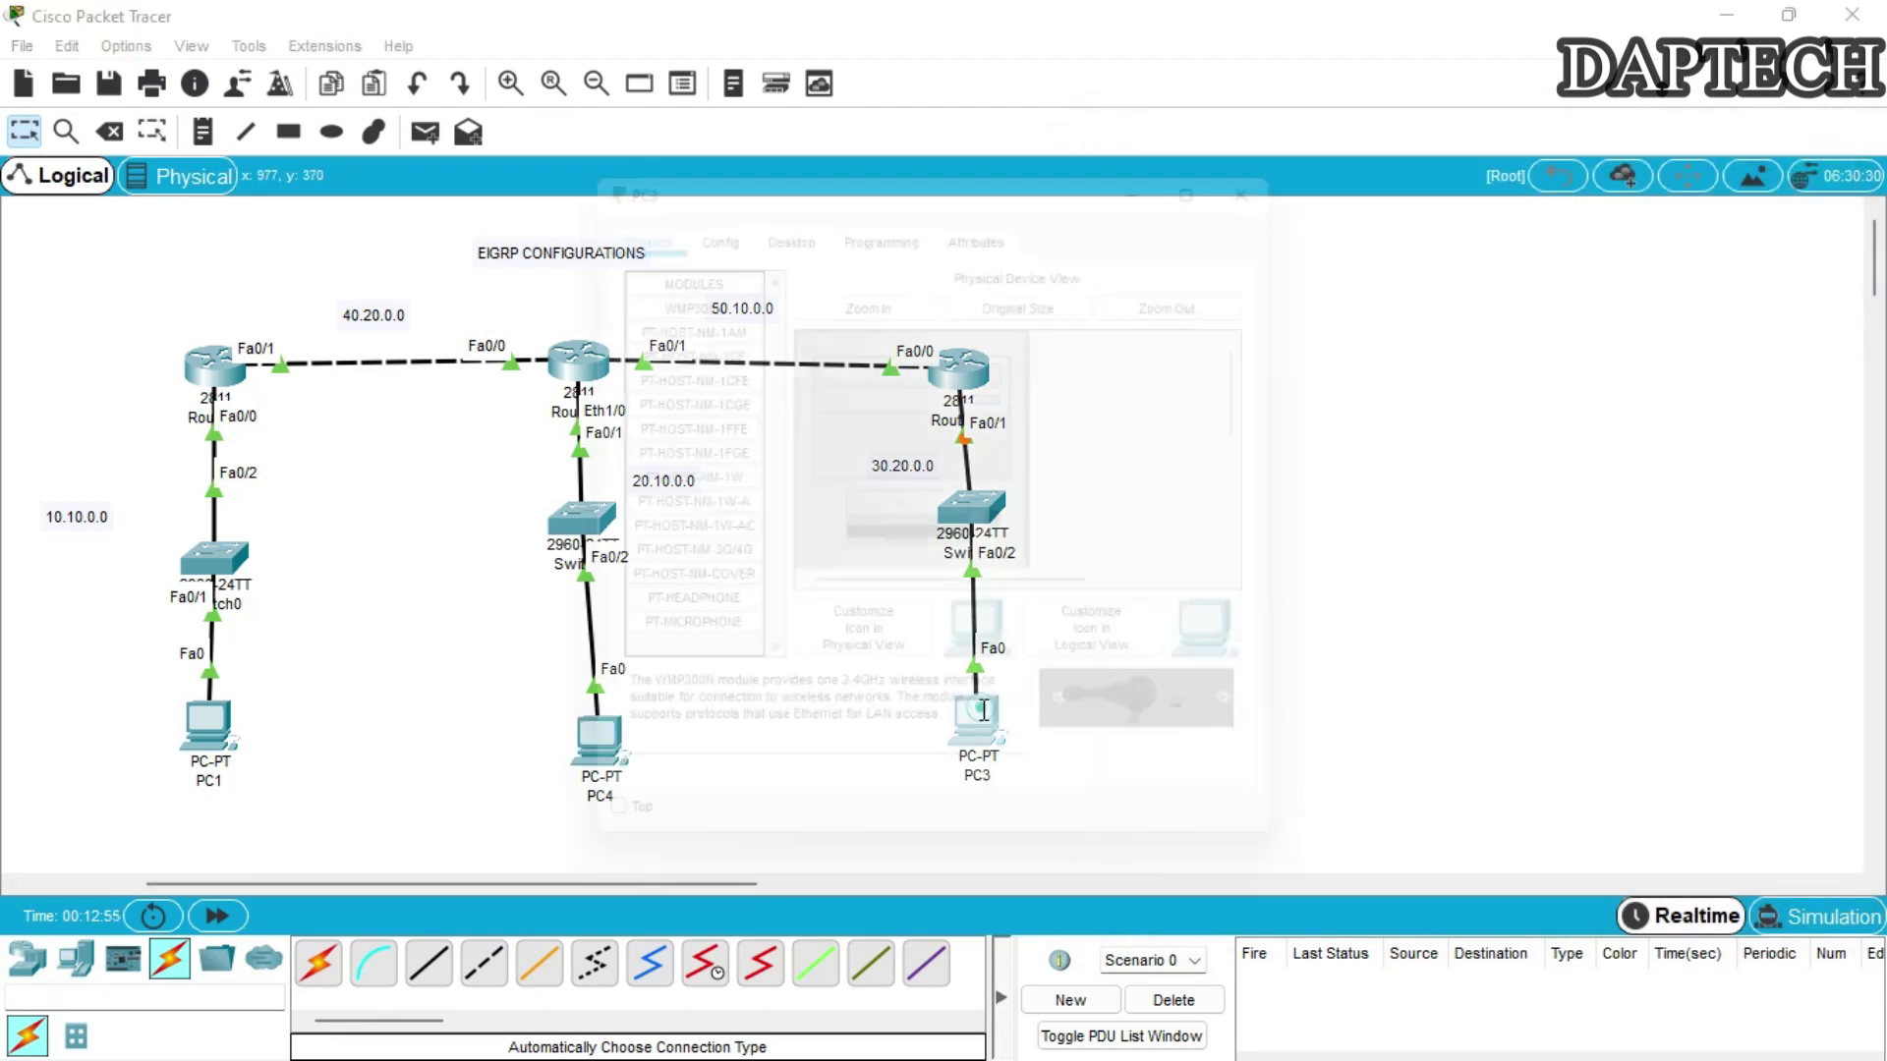
pyautogui.click(777, 214)
pyautogui.moveTo(933, 169); pyautogui.dragTo(1523, 158)
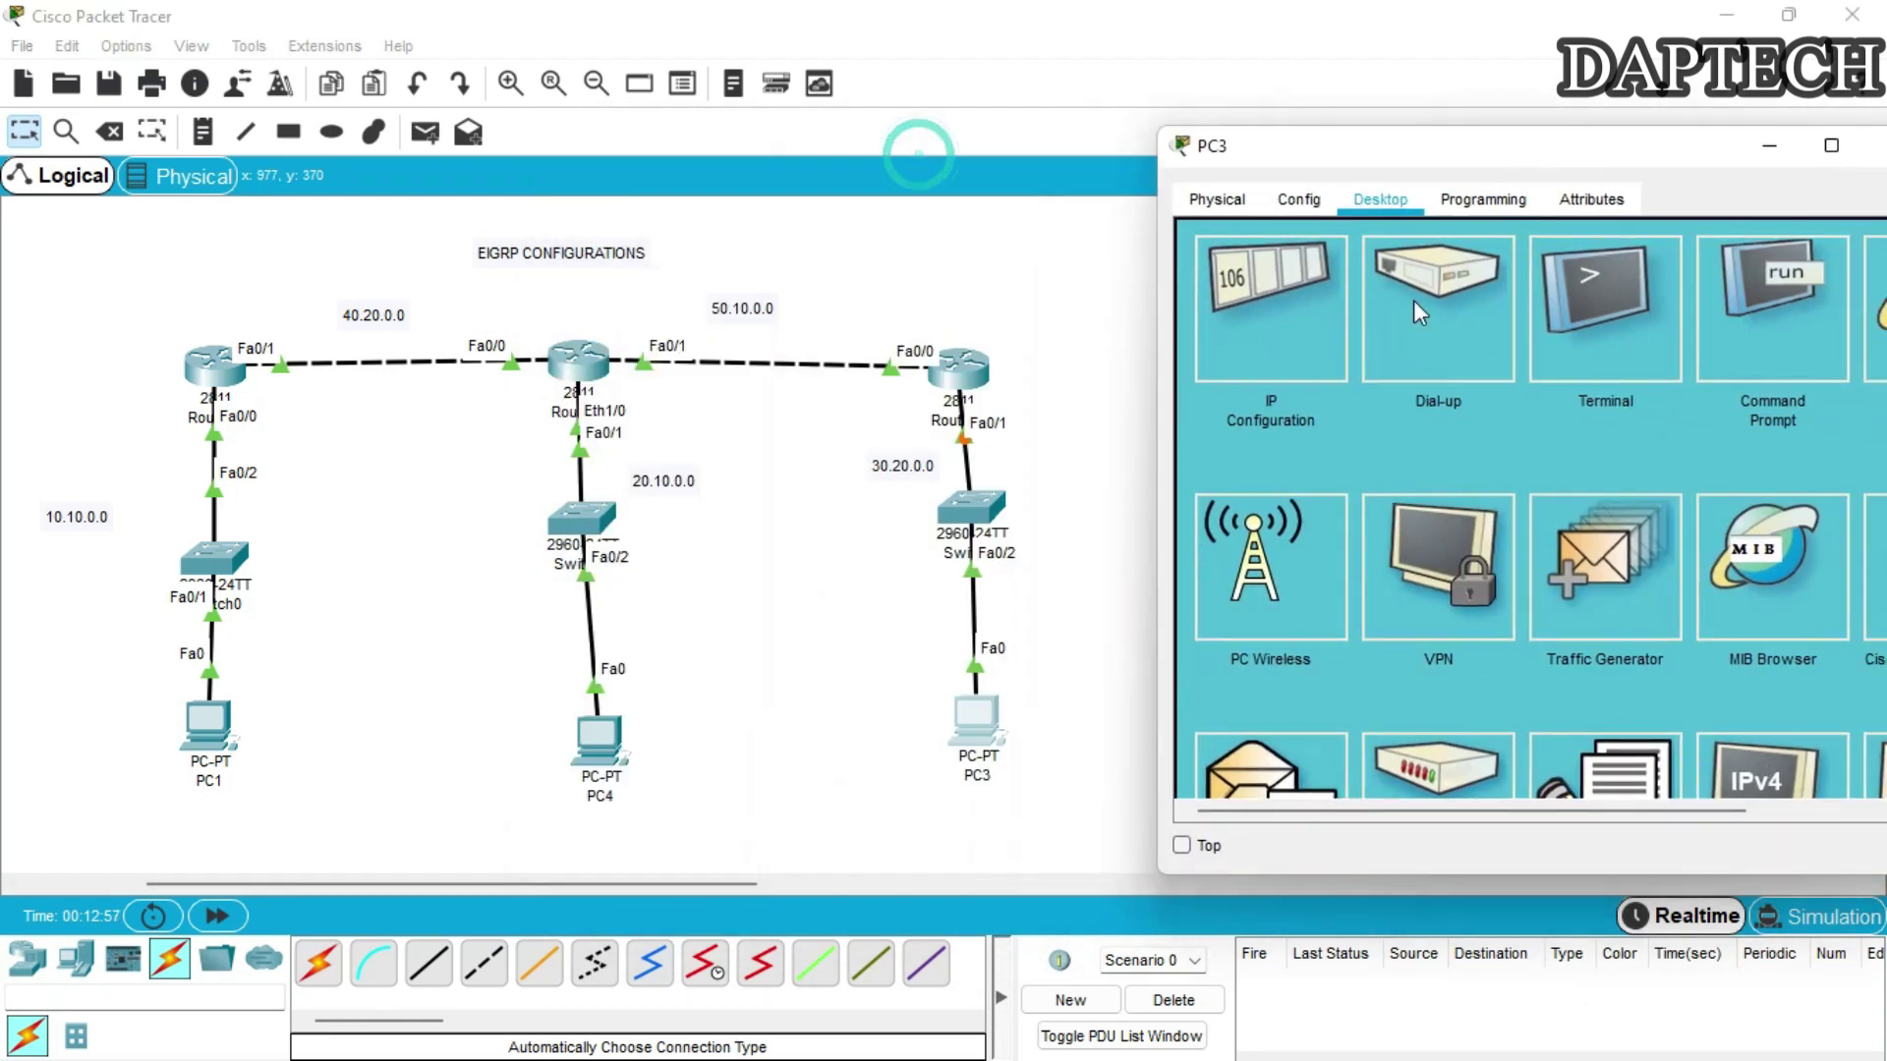
pyautogui.click(1268, 315)
# Give PC3 the static IPv4 address 30.20.0.2, mask 255.0.0.0 and default gateway 30.20.0.1, and close its window.
pyautogui.click(1452, 394)
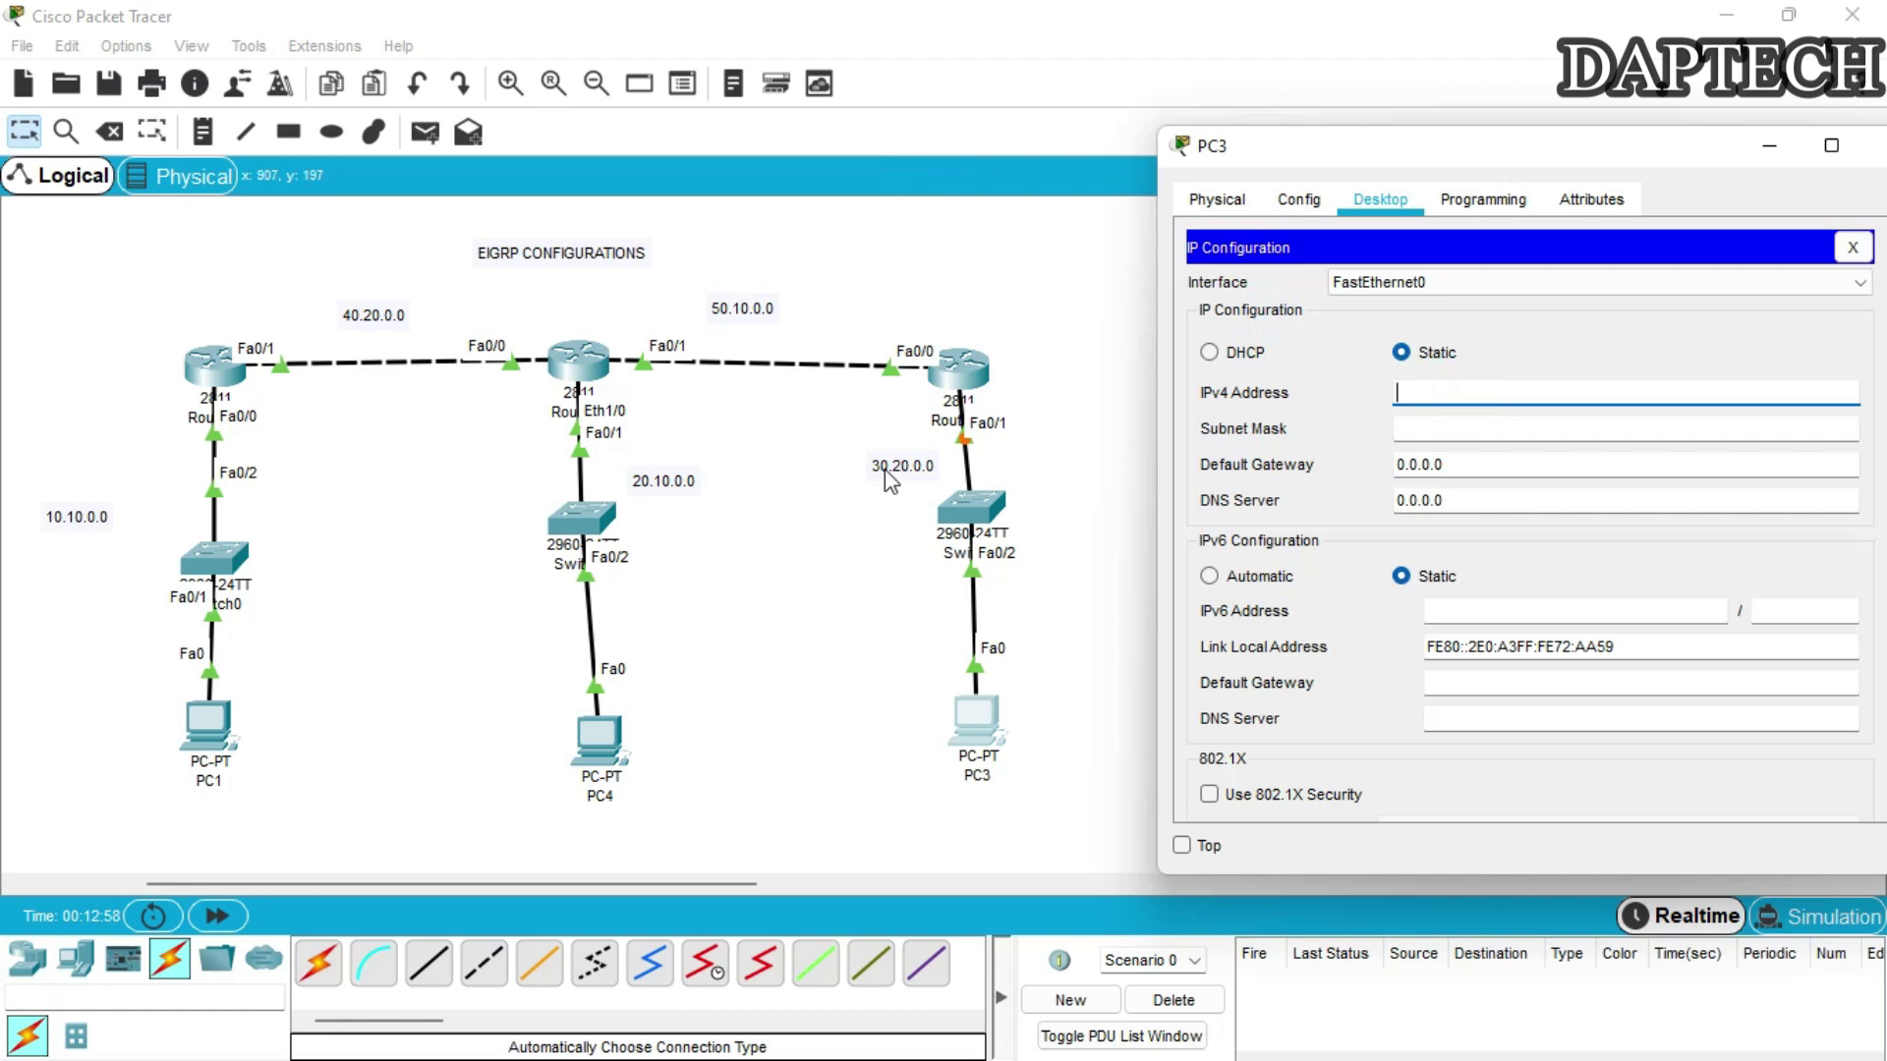
pyautogui.click(1448, 394)
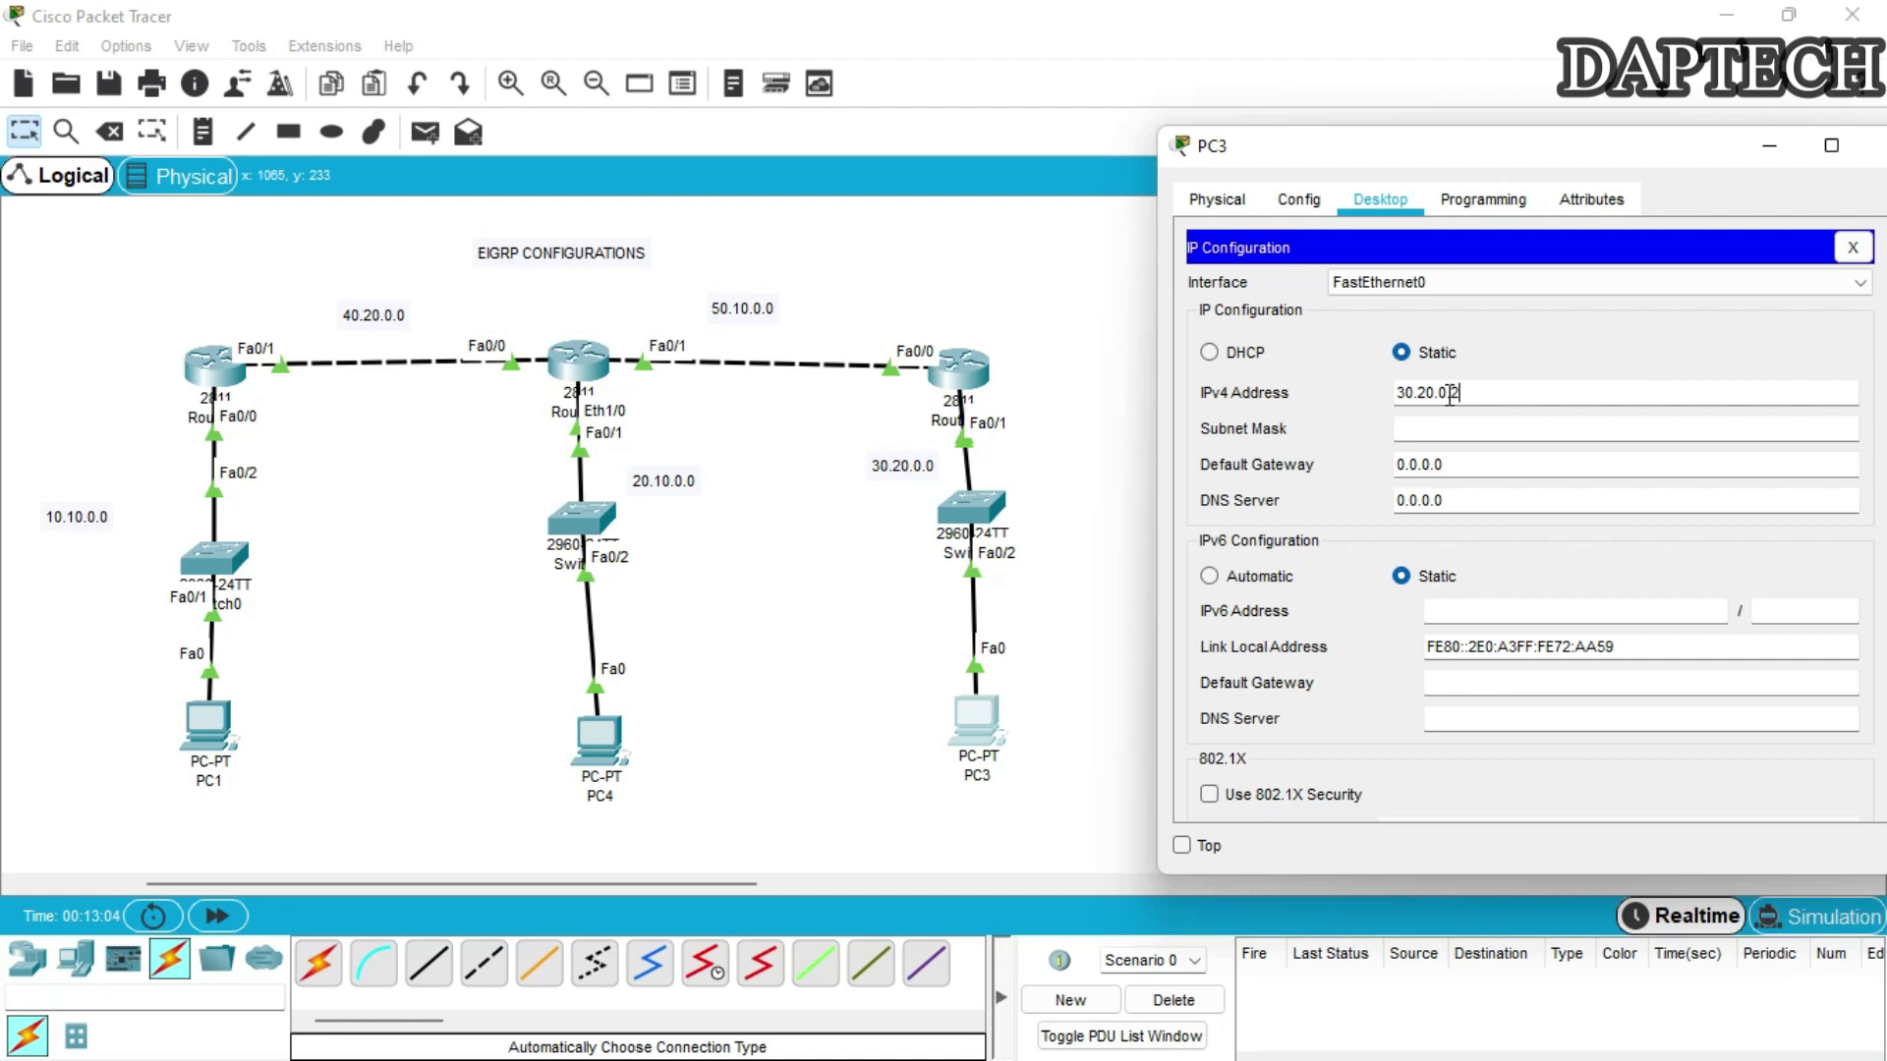
pyautogui.press('Tab')
pyautogui.press('Tab')
pyautogui.write('30.2')
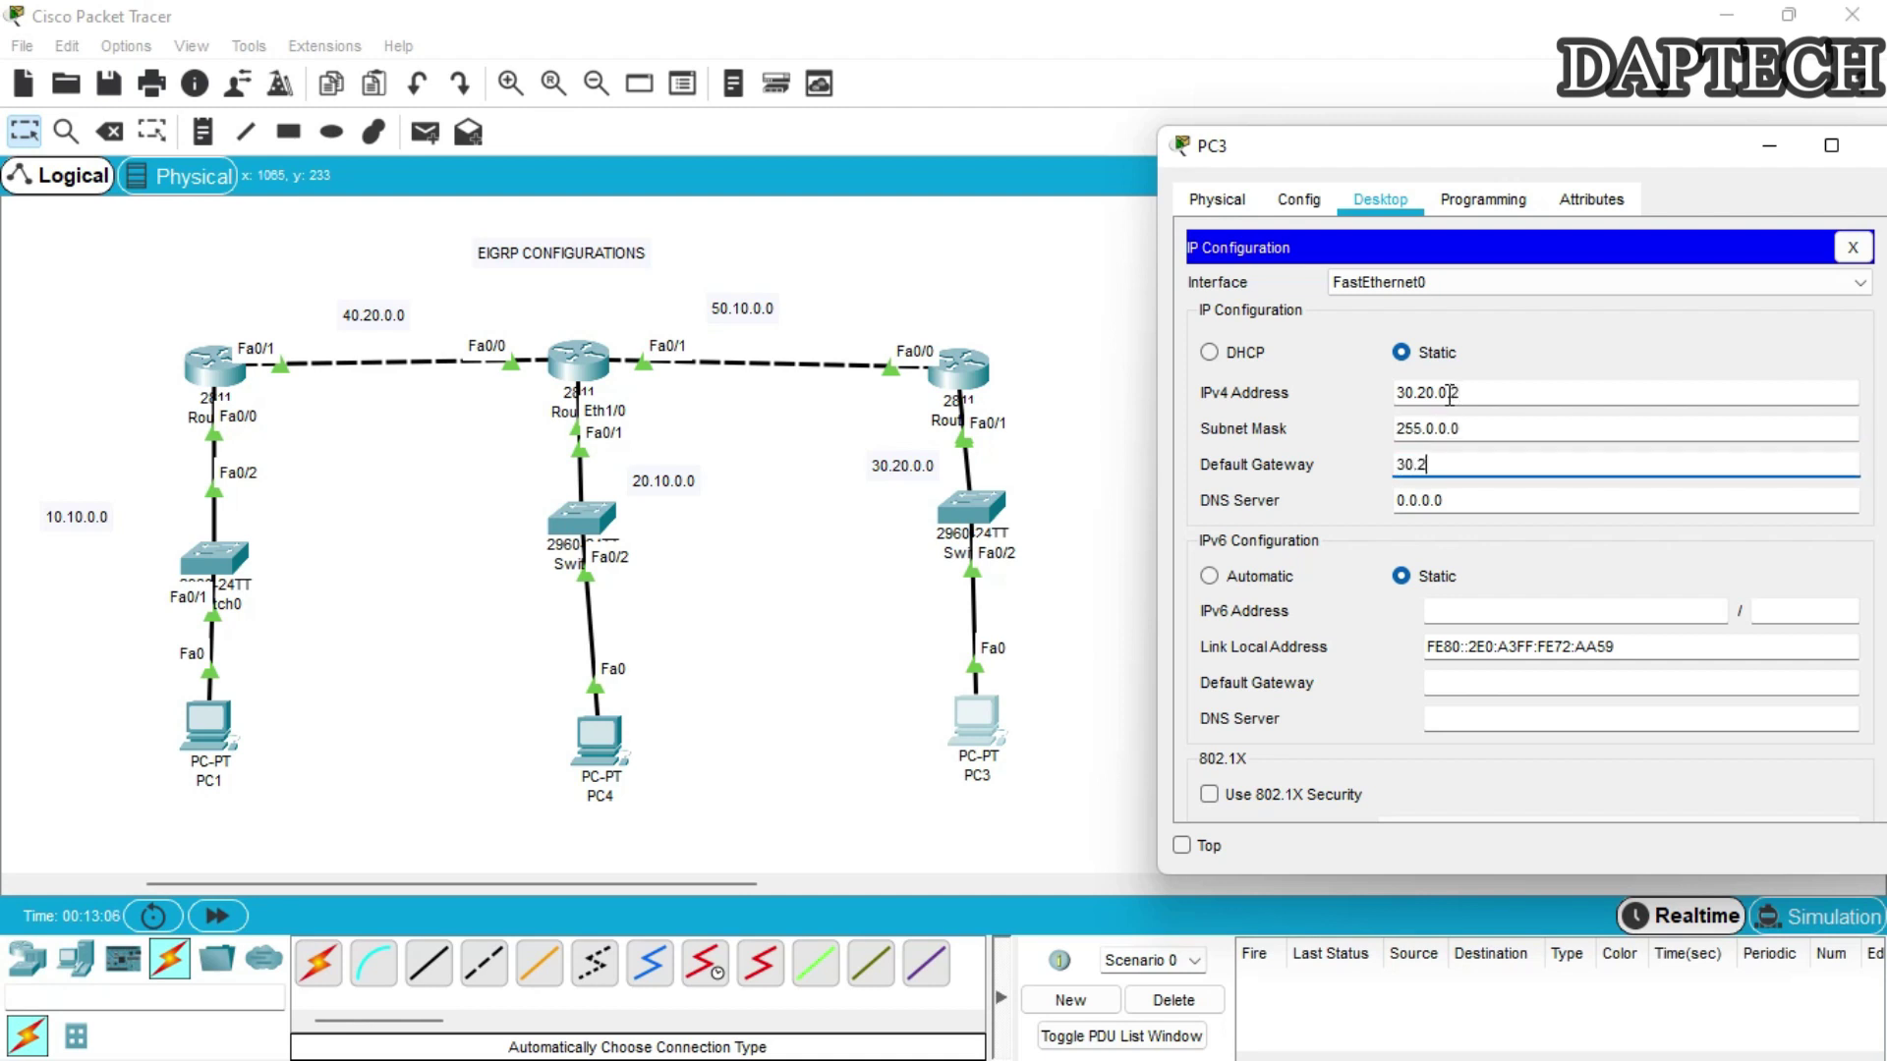
pyautogui.write('0.0.1')
pyautogui.moveTo(1555, 163); pyautogui.dragTo(1376, 148)
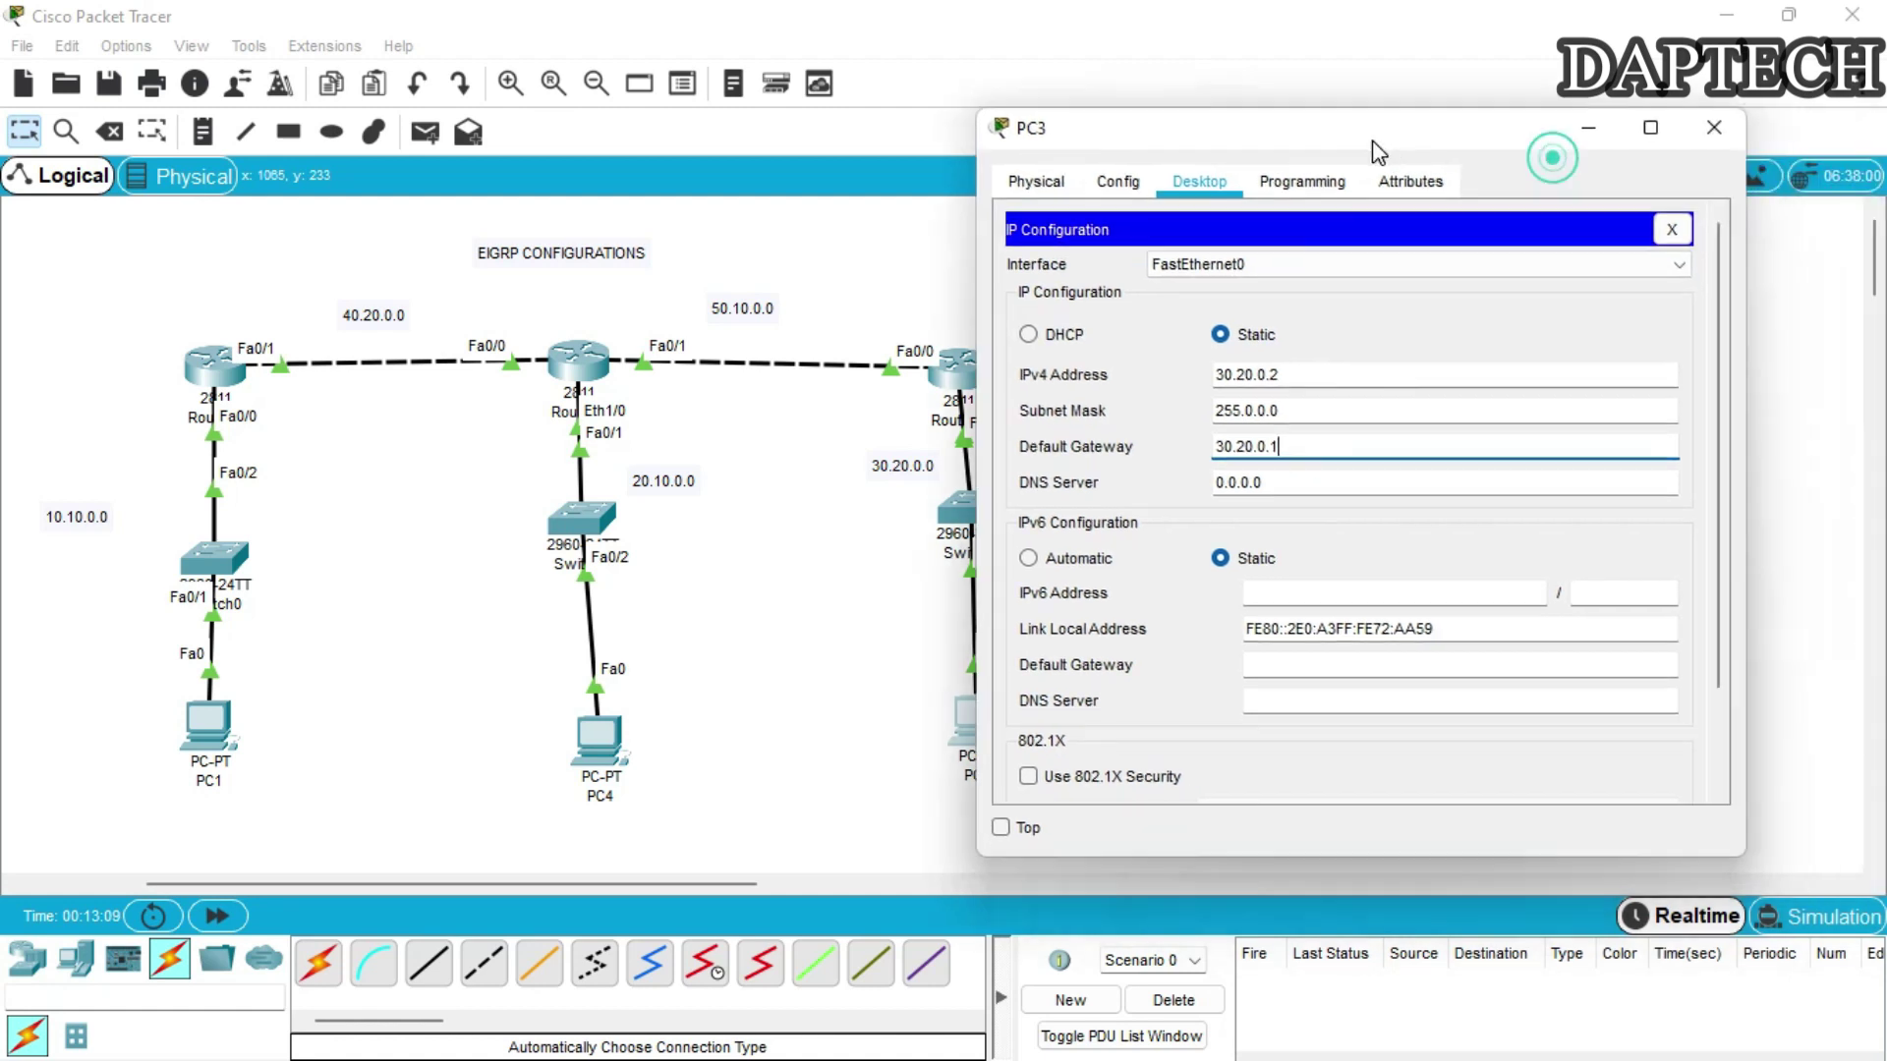
pyautogui.click(1714, 128)
# Colour the EIGRP CONFIGURATIONS title red and shift it slightly to the left above the topology.
pyautogui.click(1193, 656)
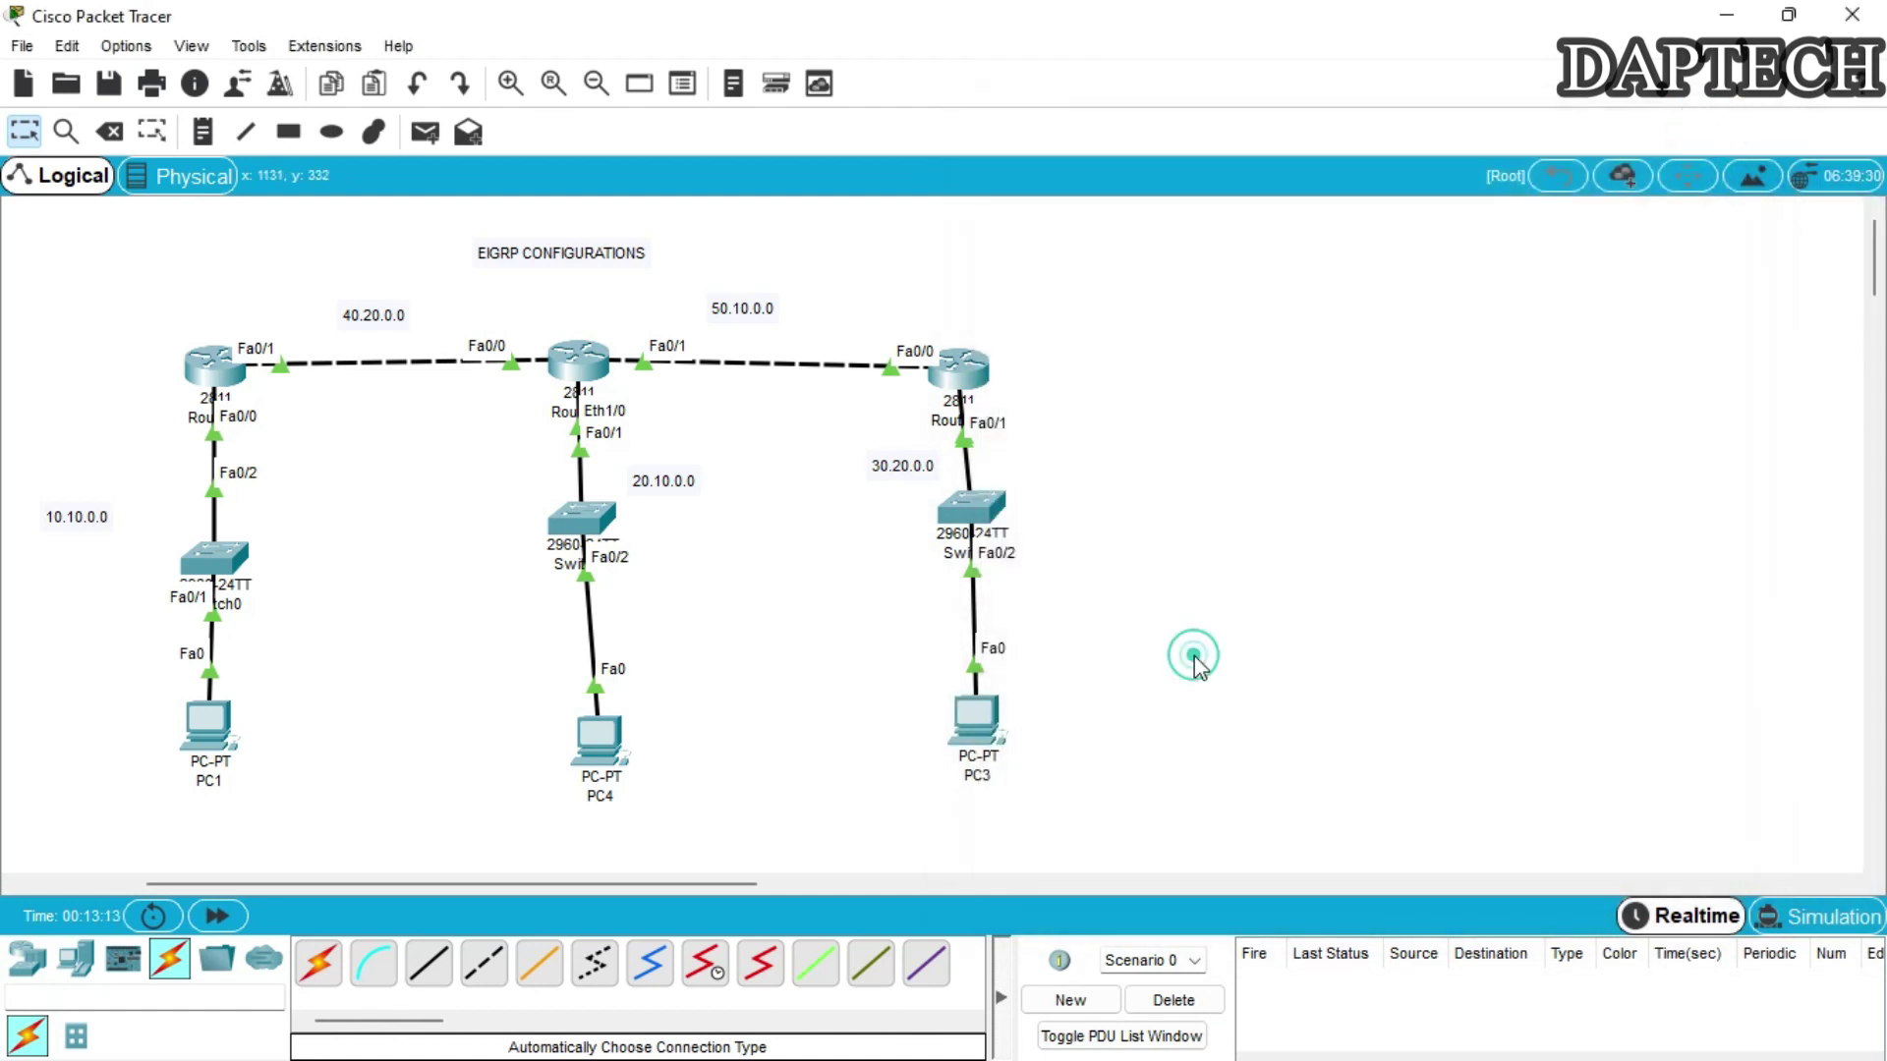
pyautogui.moveTo(580, 264); pyautogui.dragTo(527, 262)
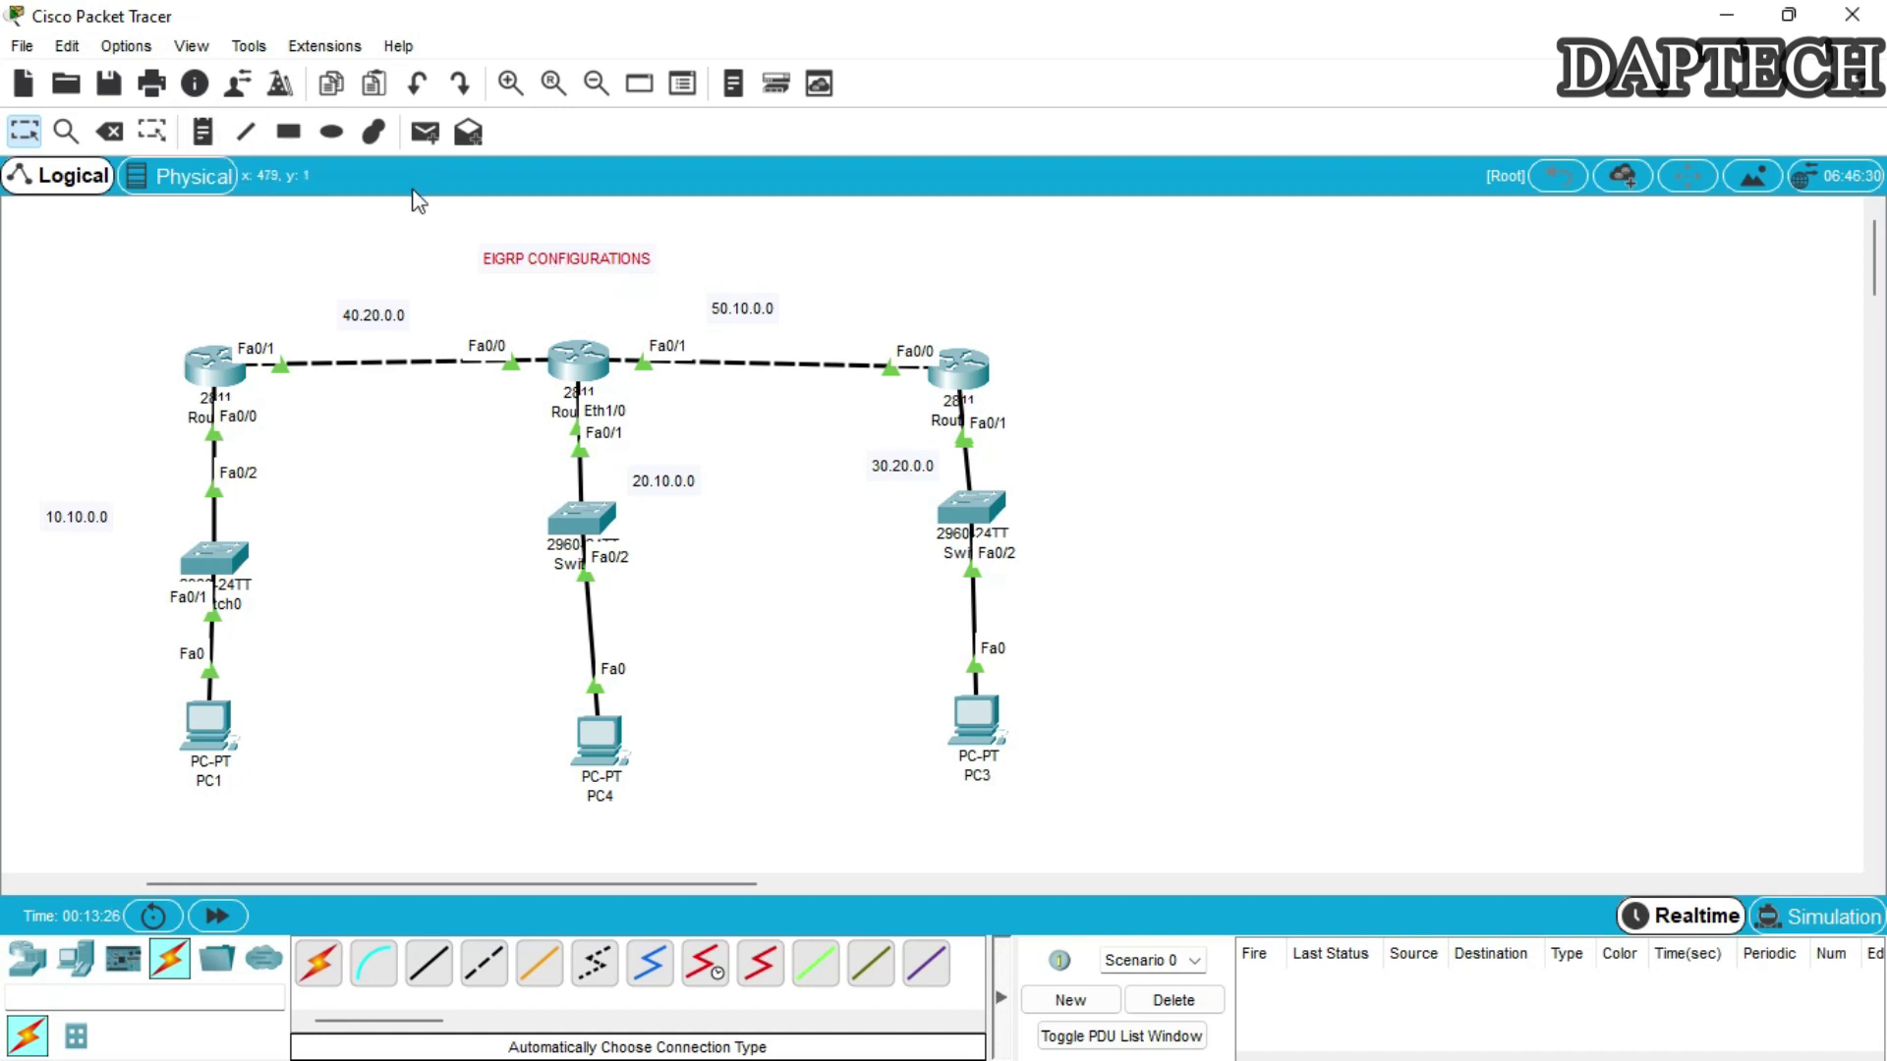
pyautogui.moveTo(519, 270); pyautogui.dragTo(489, 271)
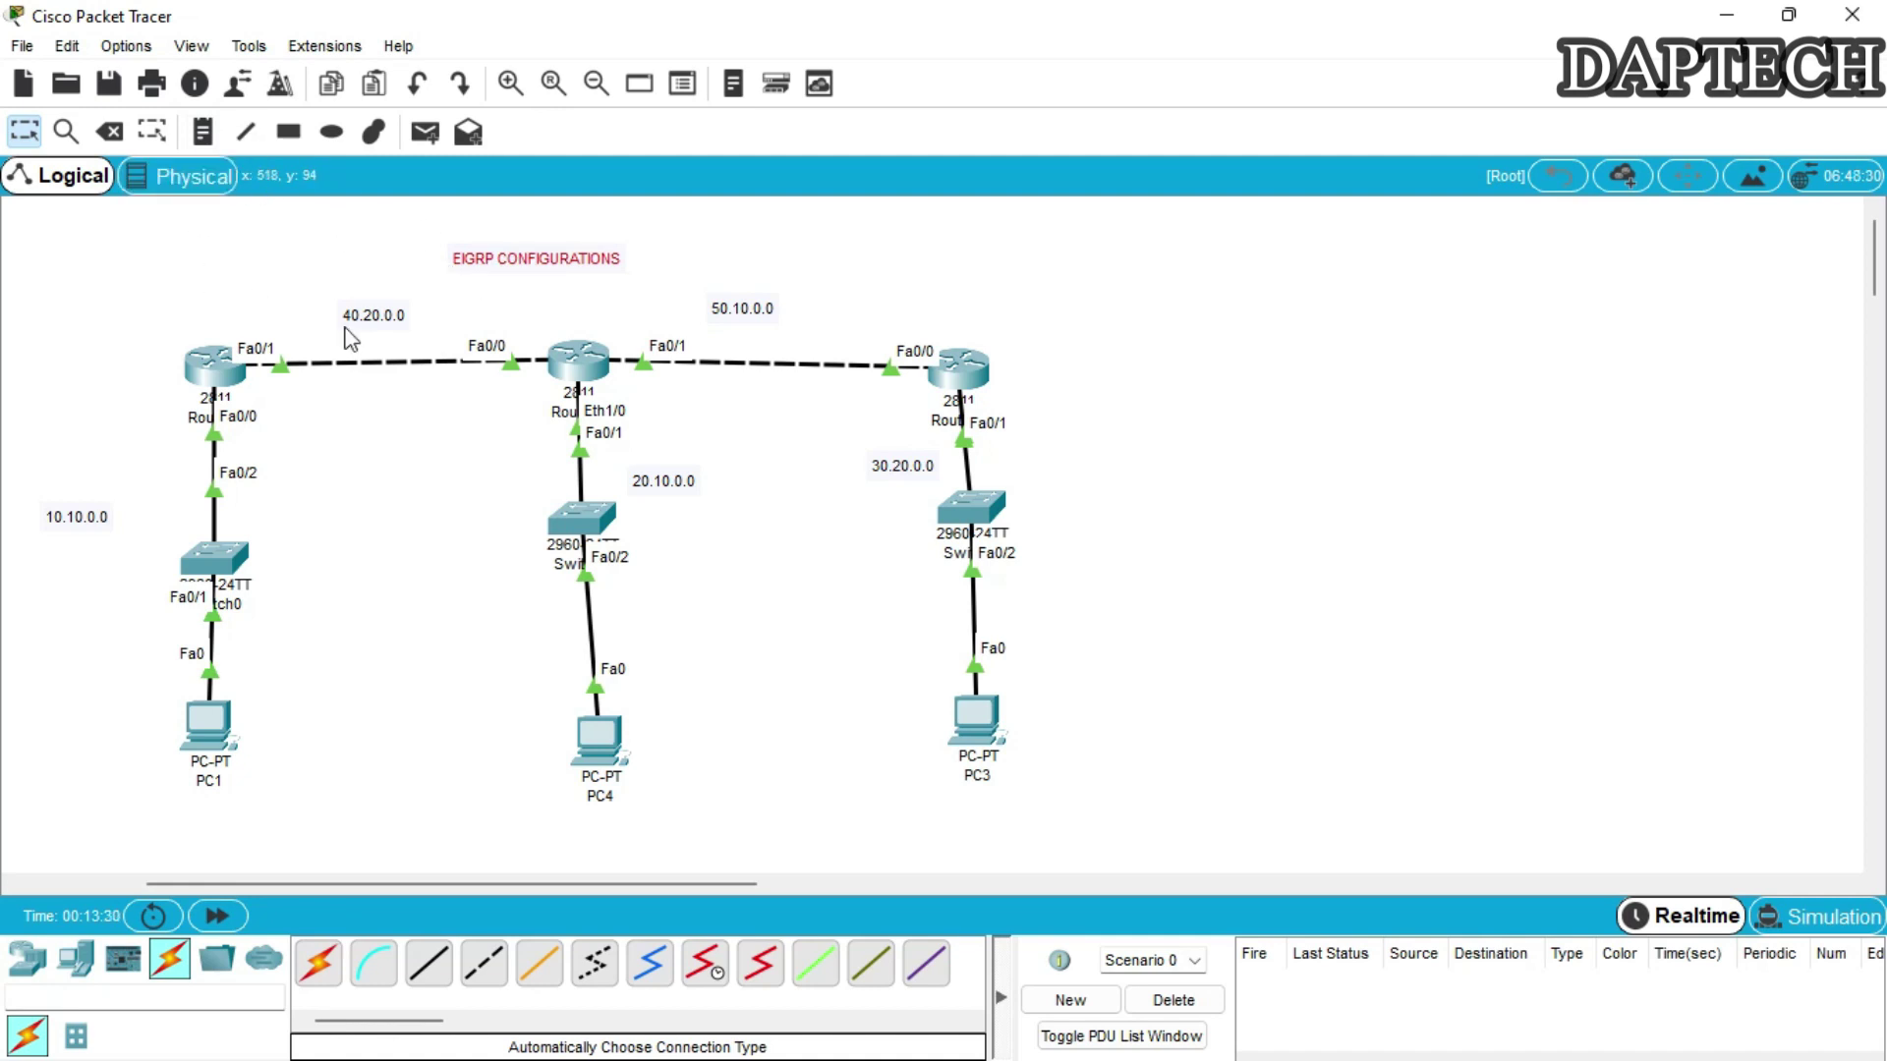
# Add a note reading AS-200 above each of the three routers and switch back to the selection tool.
pyautogui.click(203, 131)
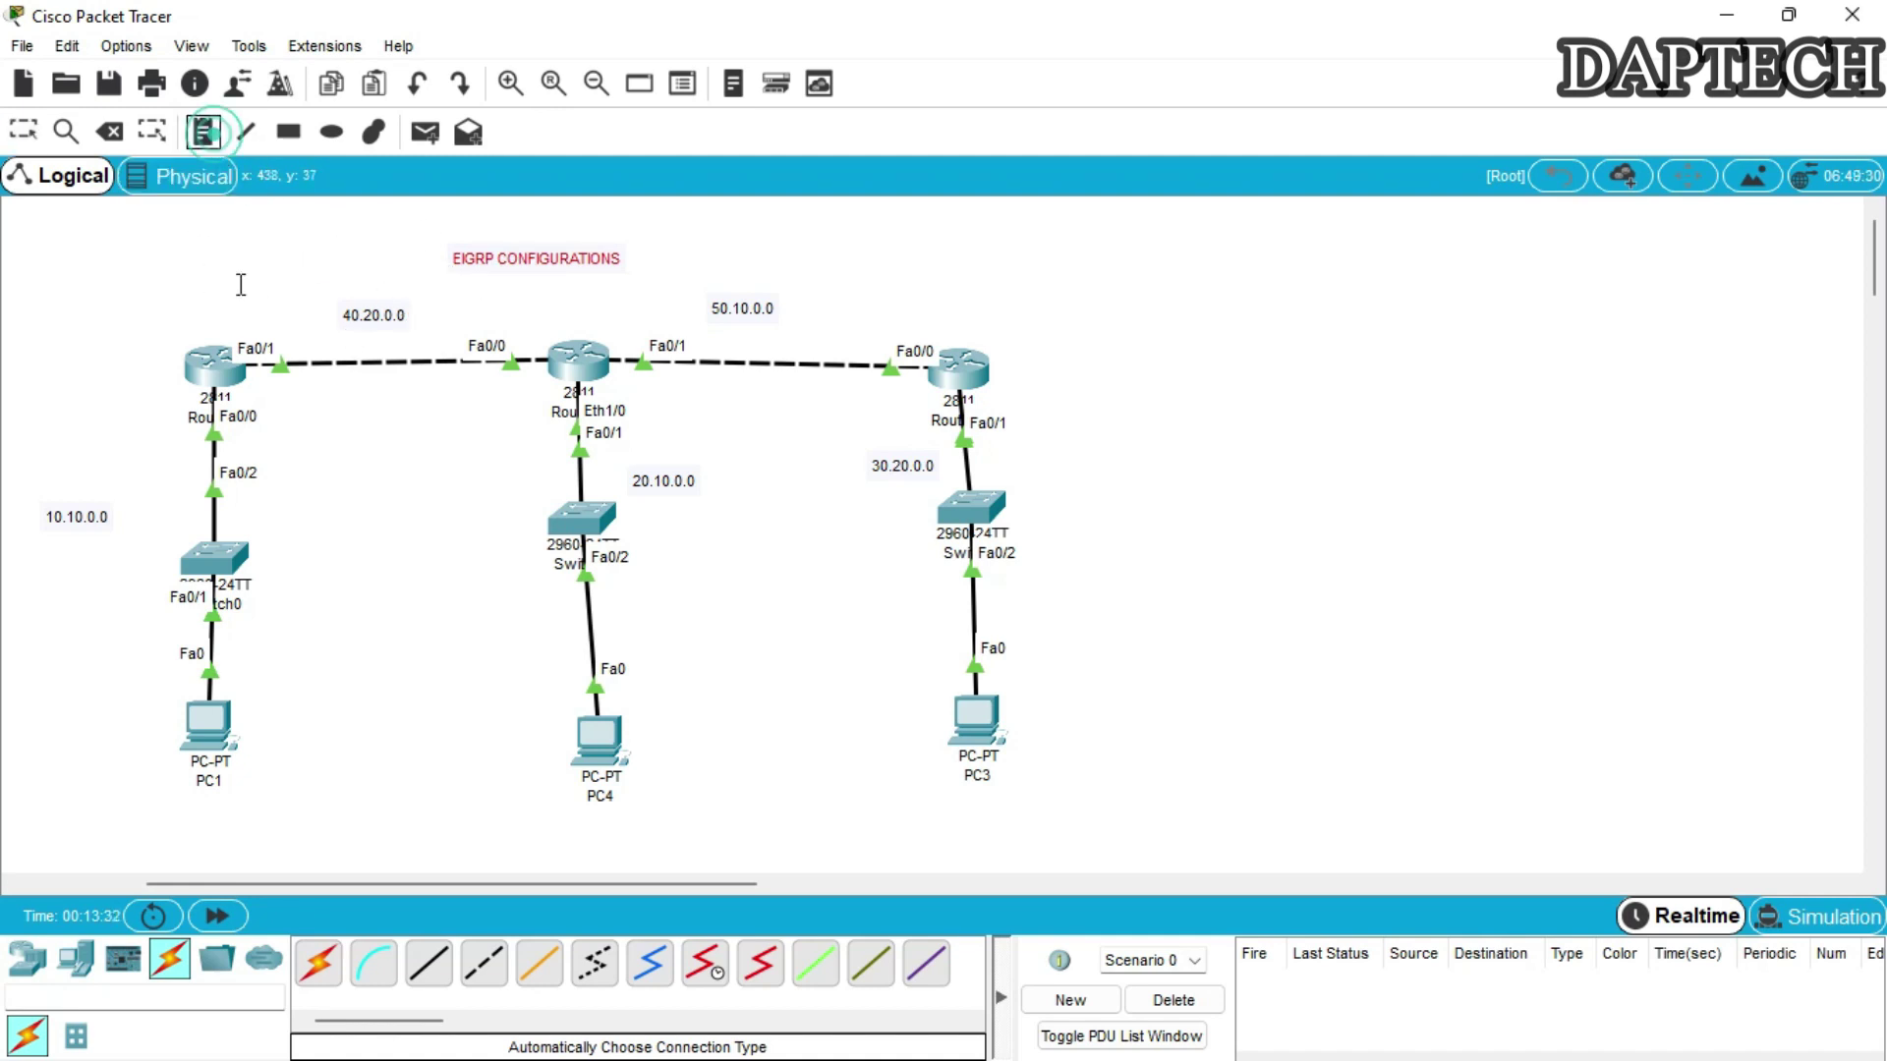
pyautogui.click(168, 302)
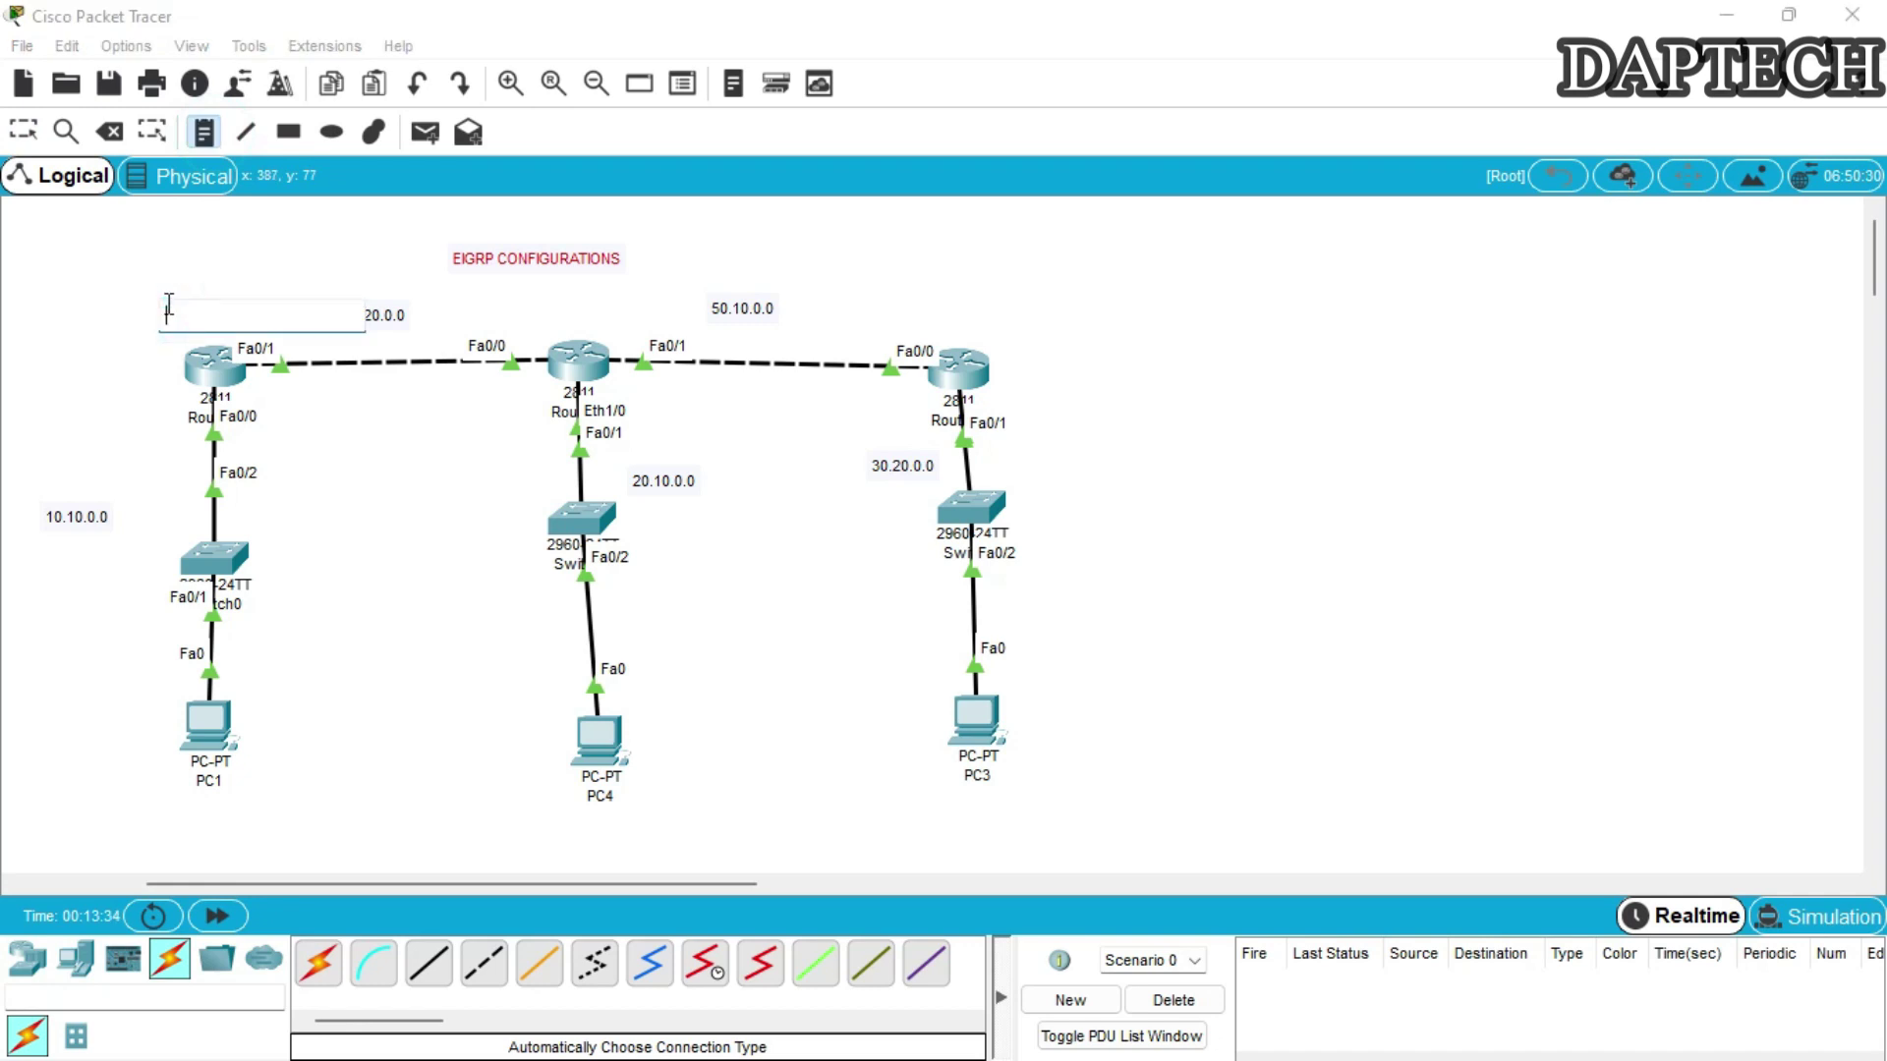
pyautogui.write('AS-200')
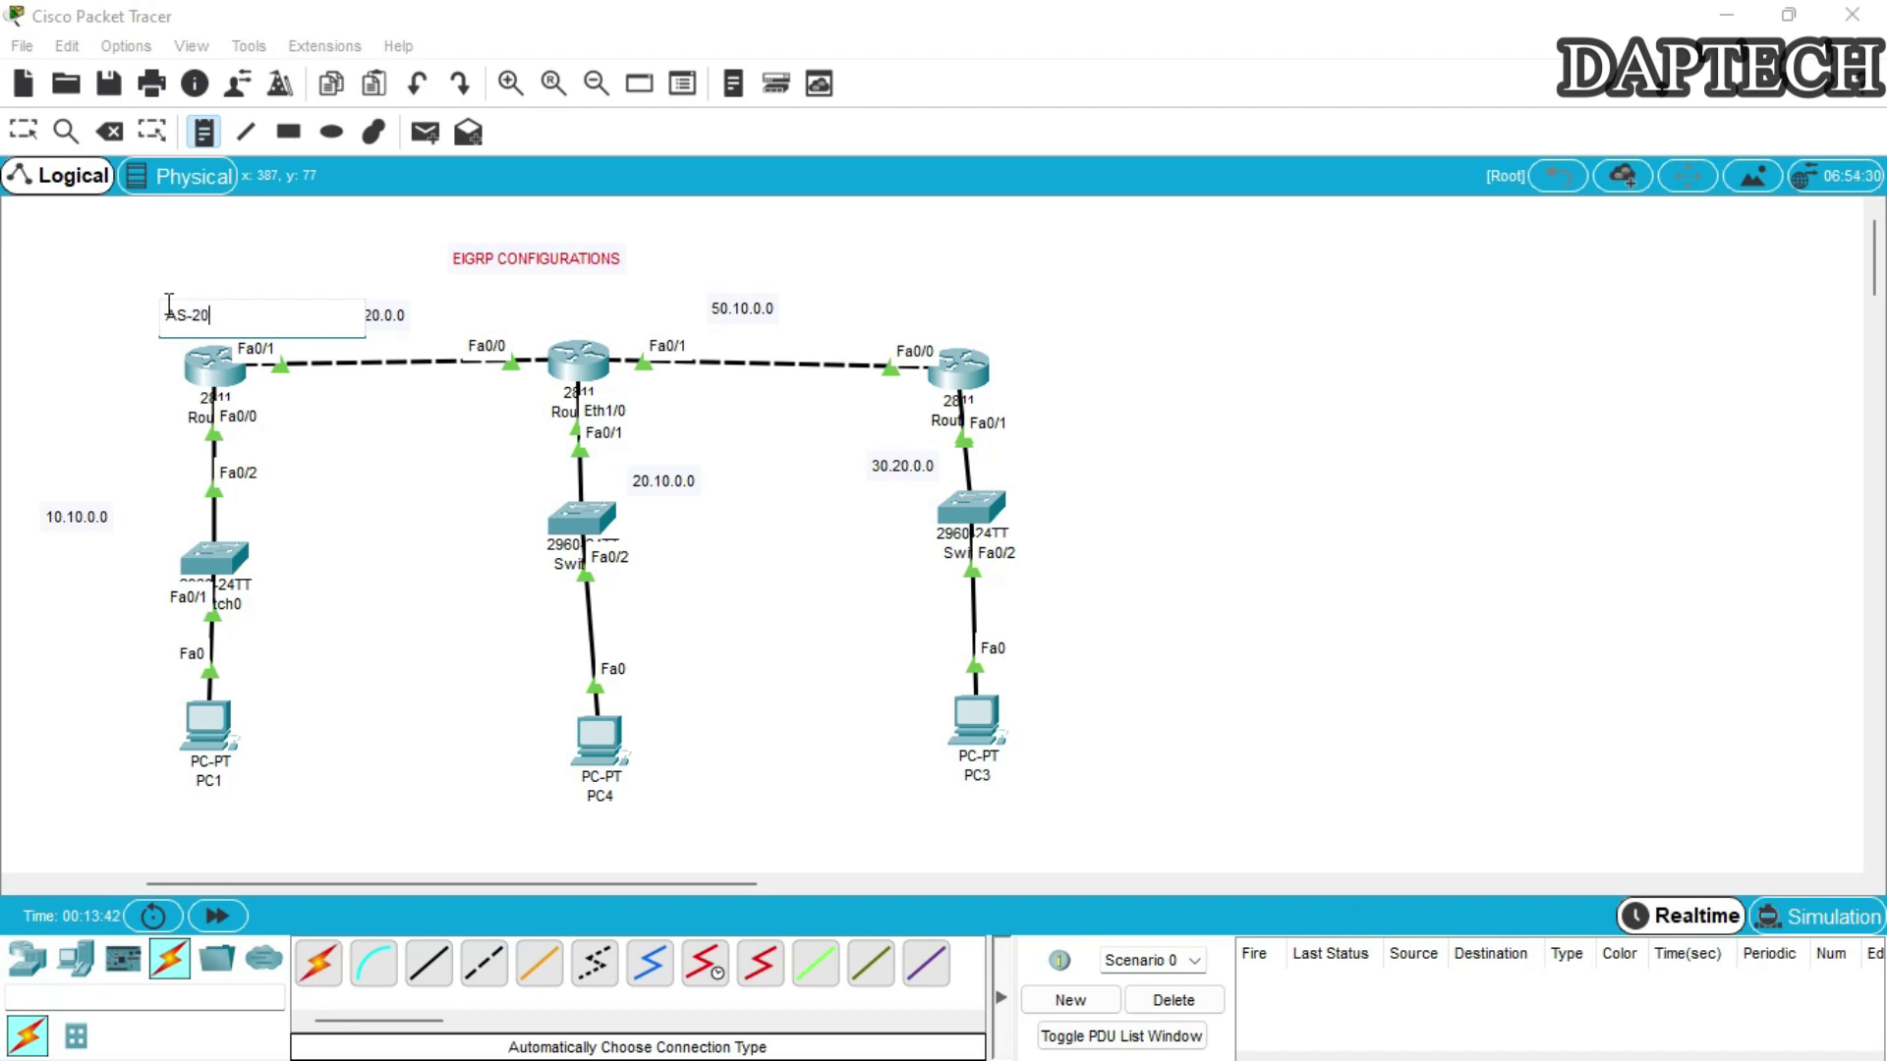
pyautogui.click(546, 297)
pyautogui.write('AS')
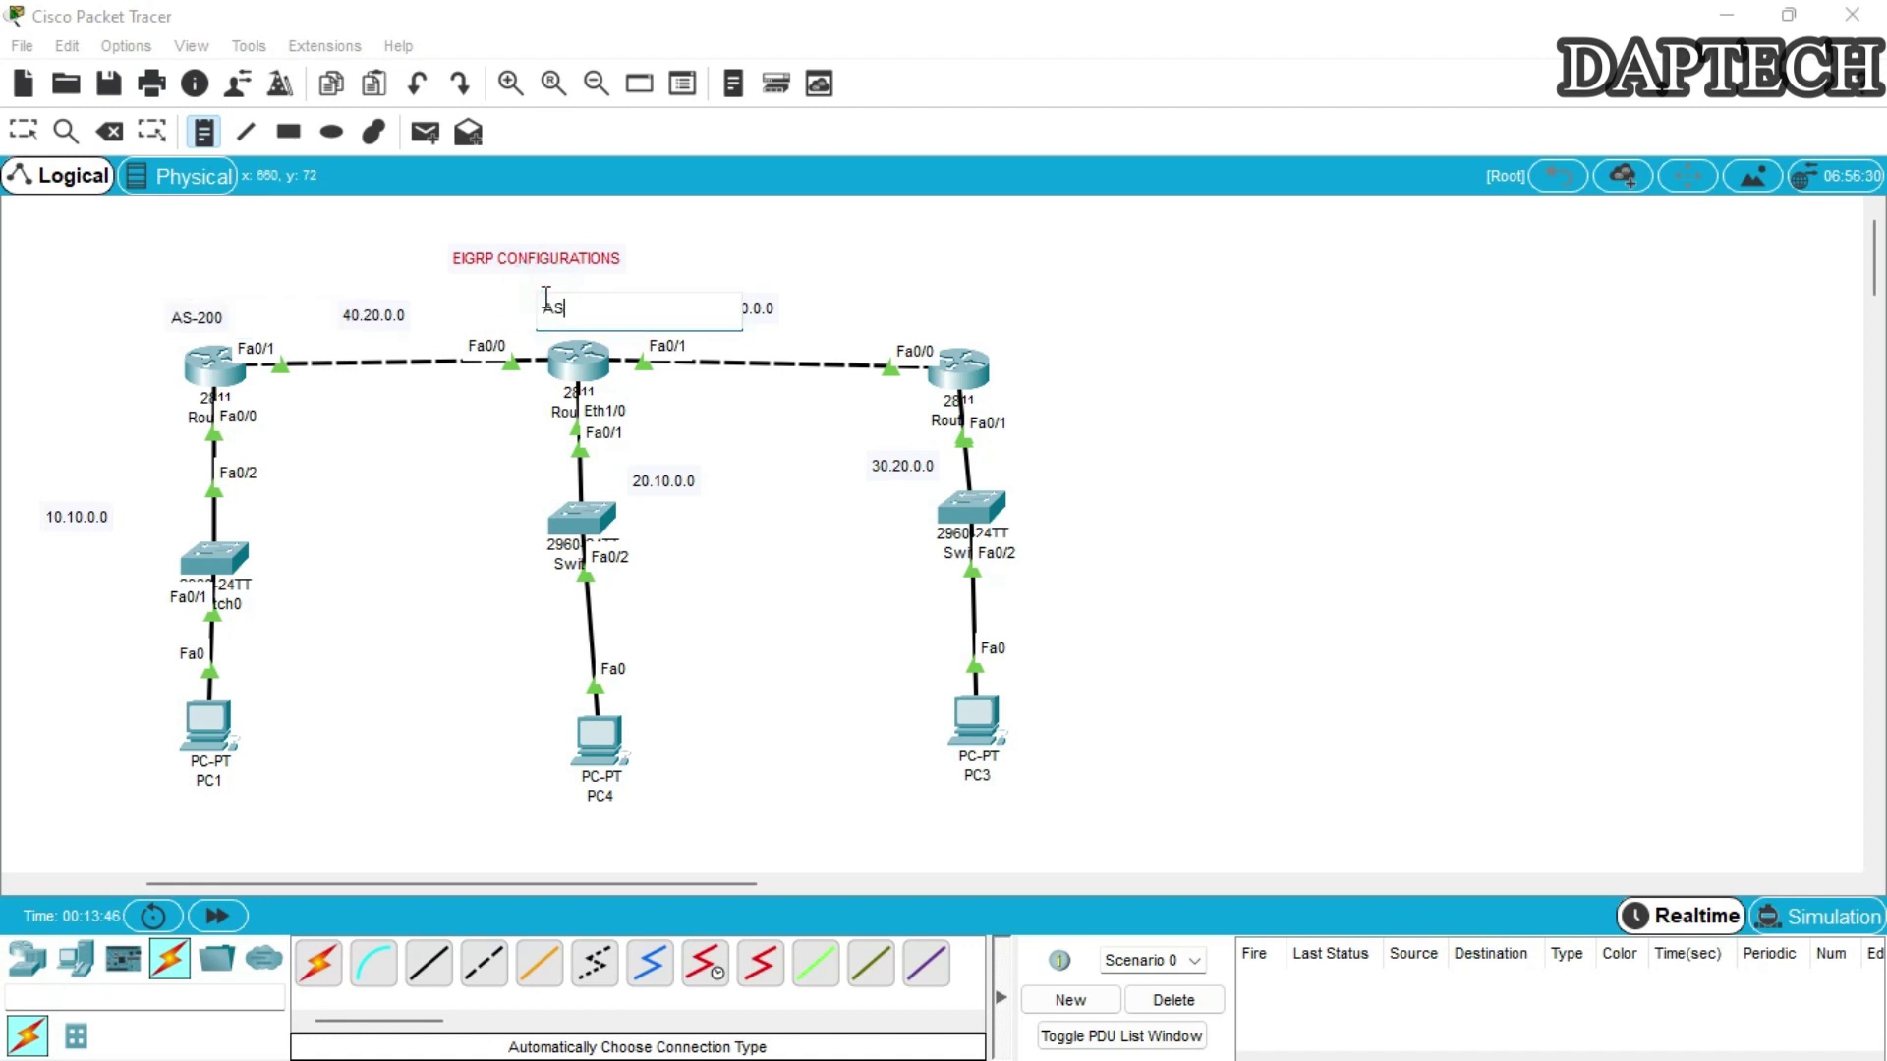
pyautogui.write('-200')
pyautogui.click(956, 297)
pyautogui.write('A')
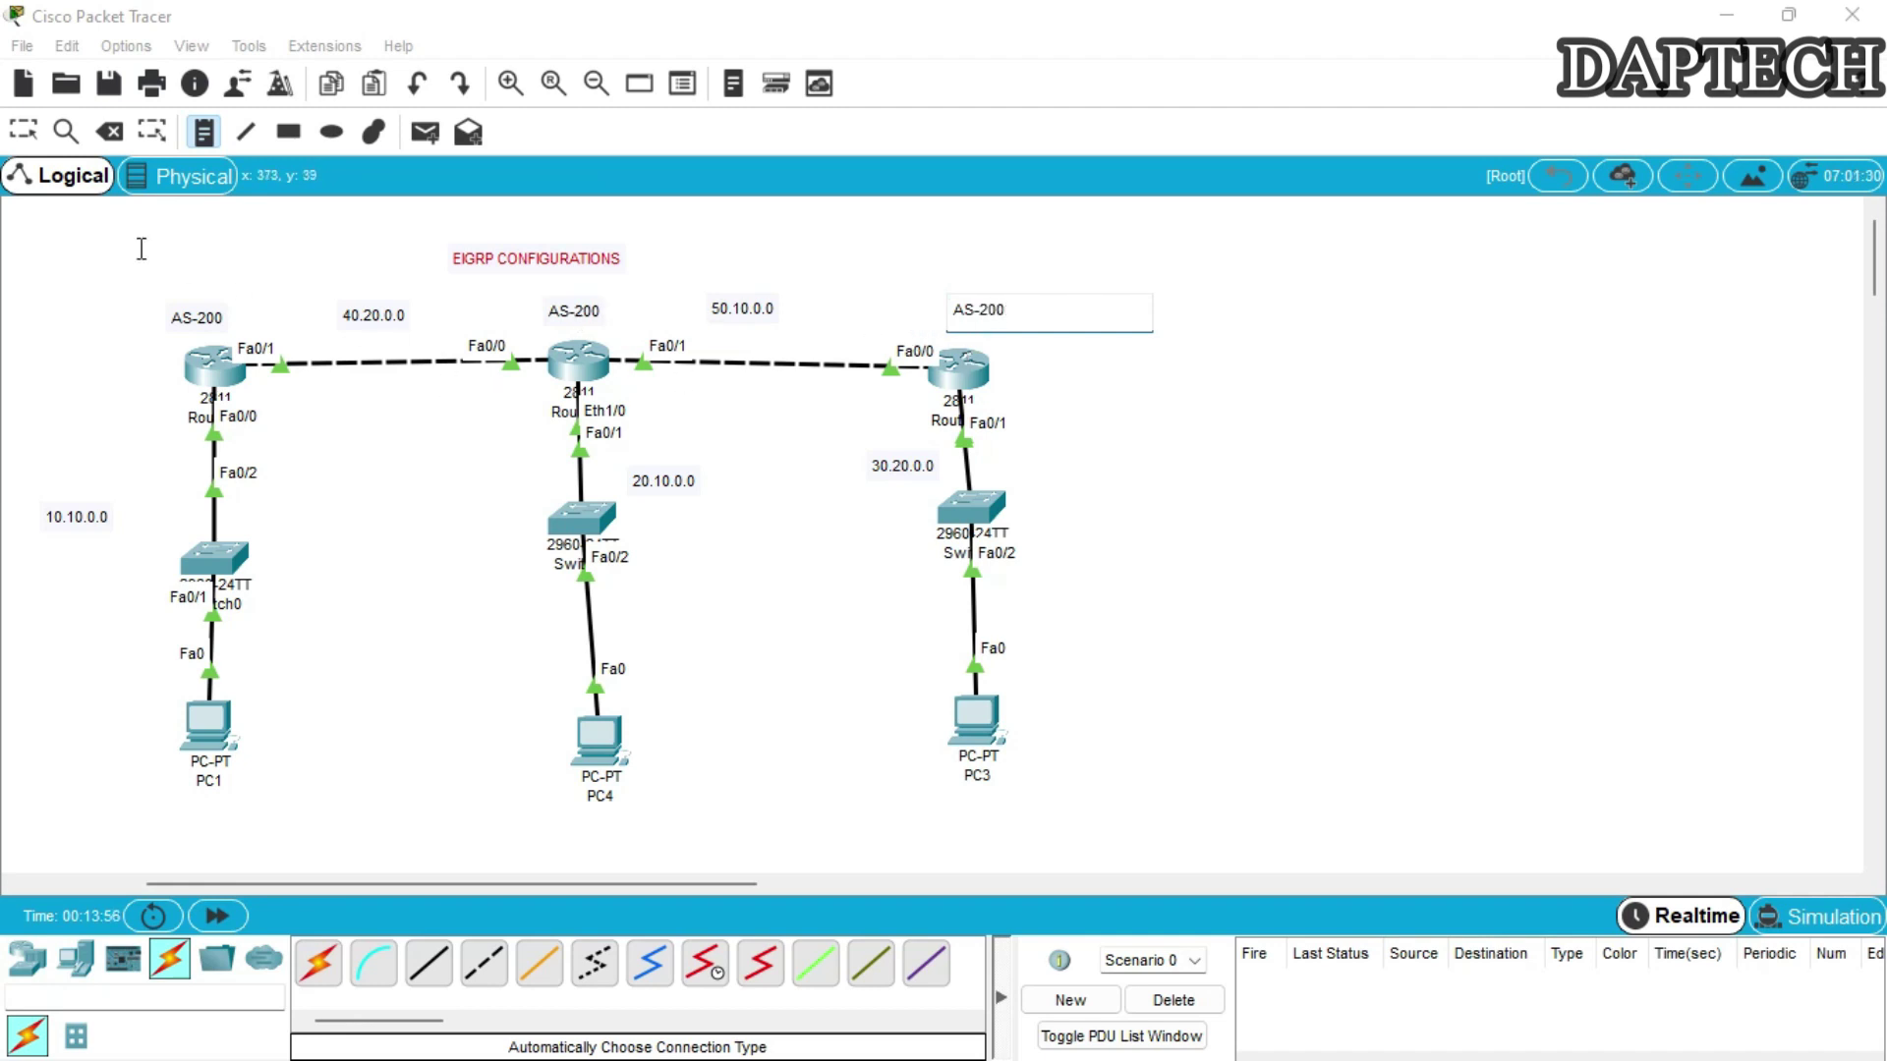
pyautogui.click(39, 143)
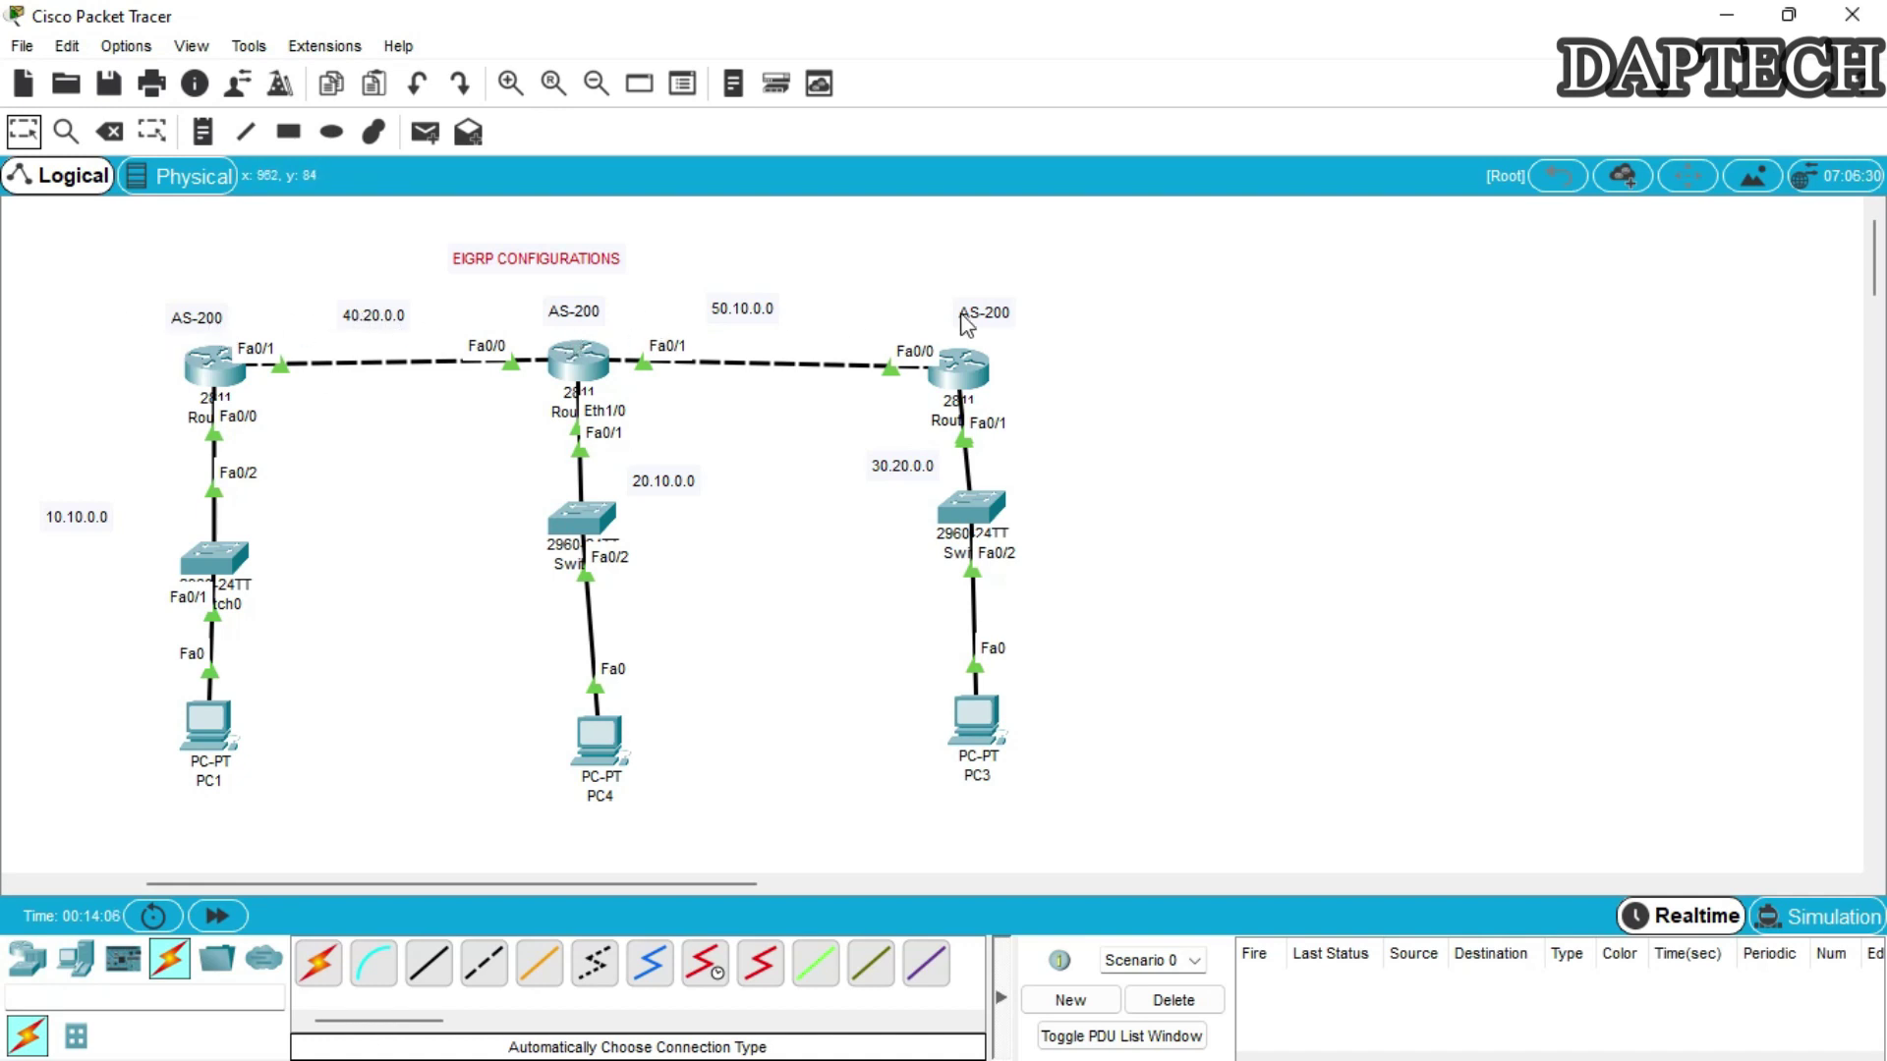
# Move the AS-200 note directly above Router2, and open Router0's command line with its window beside the topology.
pyautogui.moveTo(1003, 322); pyautogui.dragTo(982, 314)
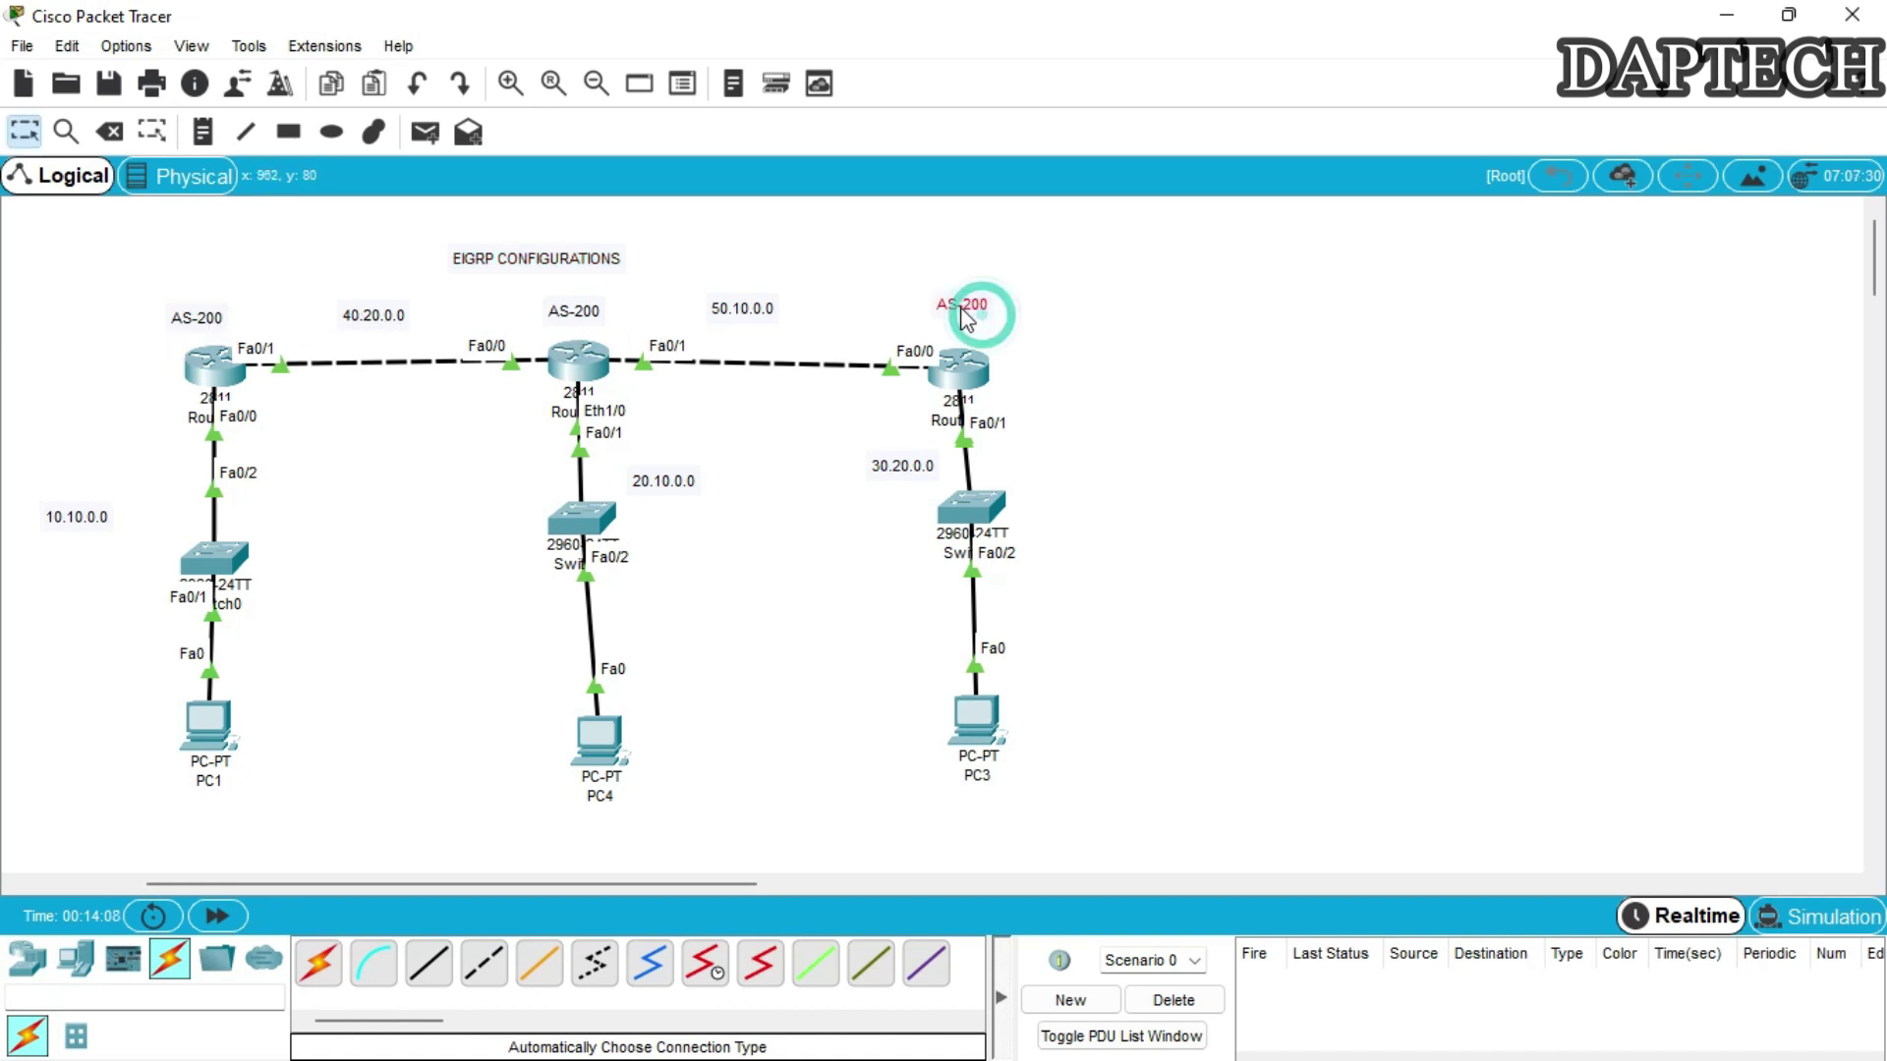
pyautogui.click(218, 373)
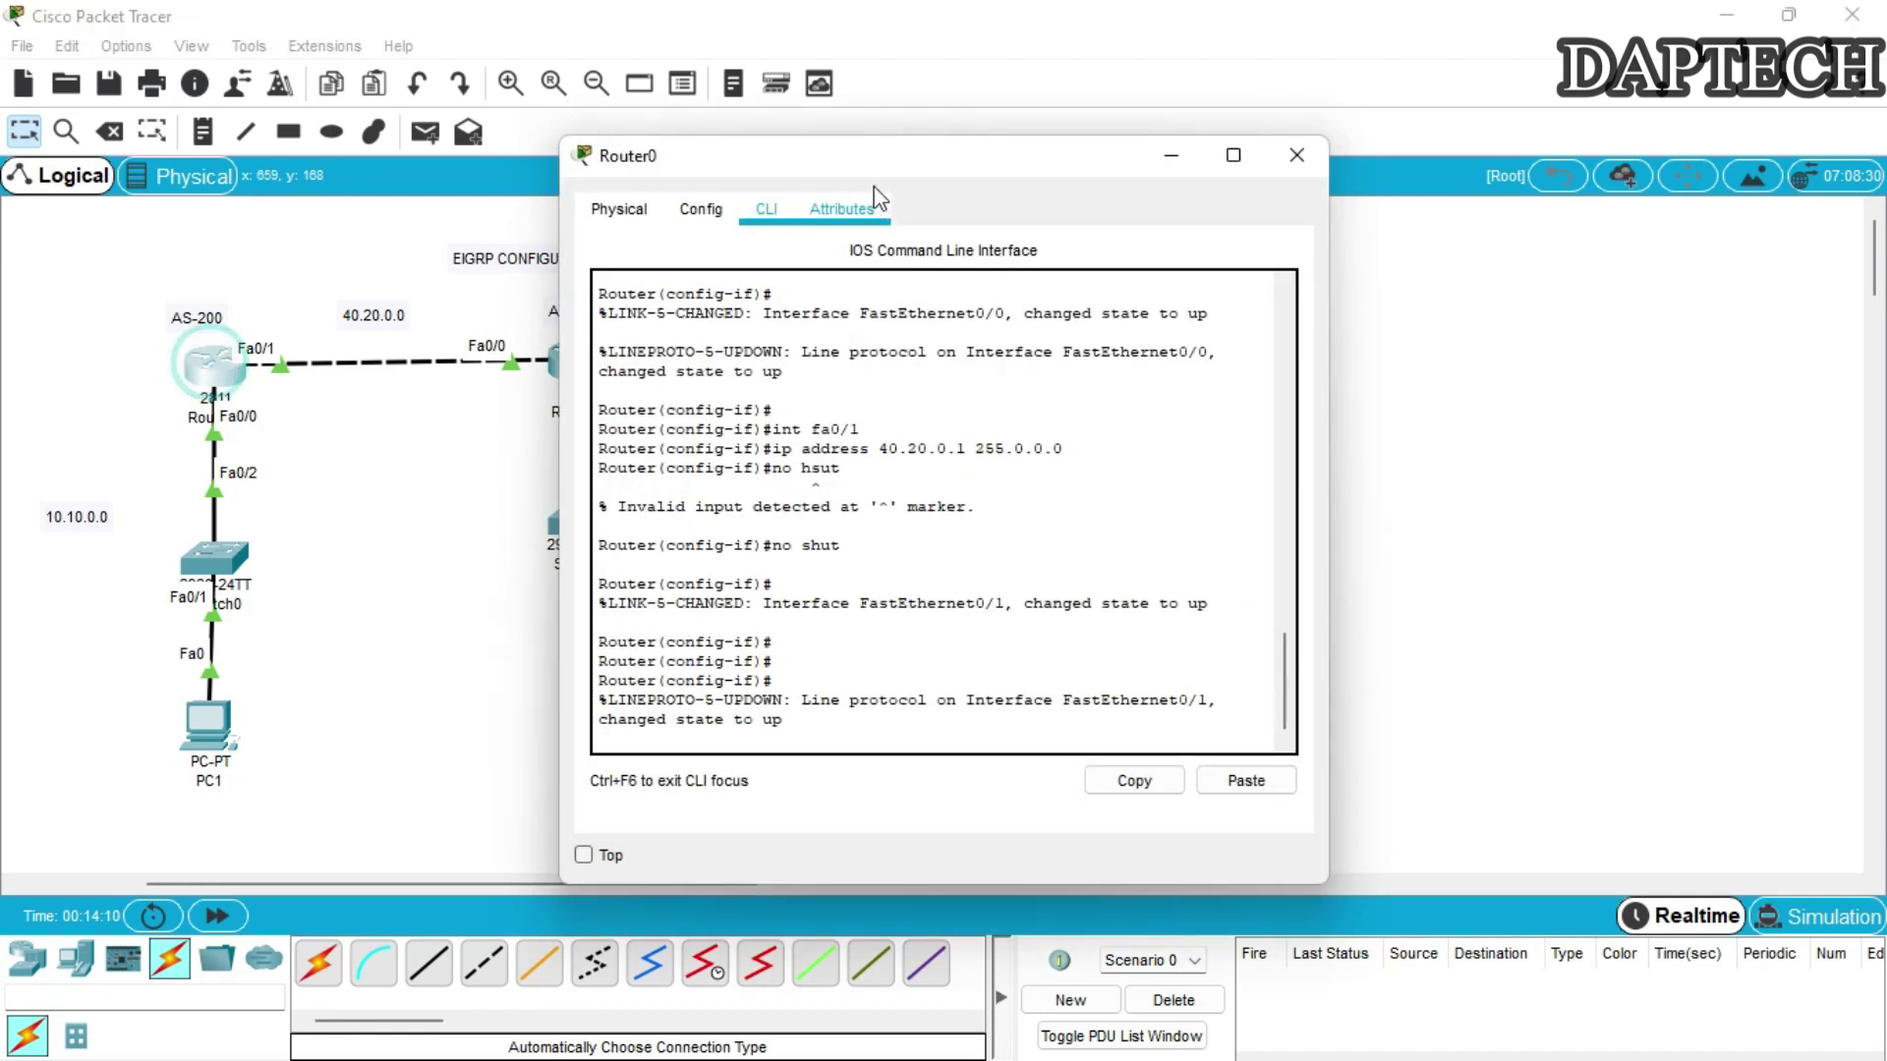
pyautogui.moveTo(874, 177); pyautogui.dragTo(1409, 177)
pyautogui.click(1373, 715)
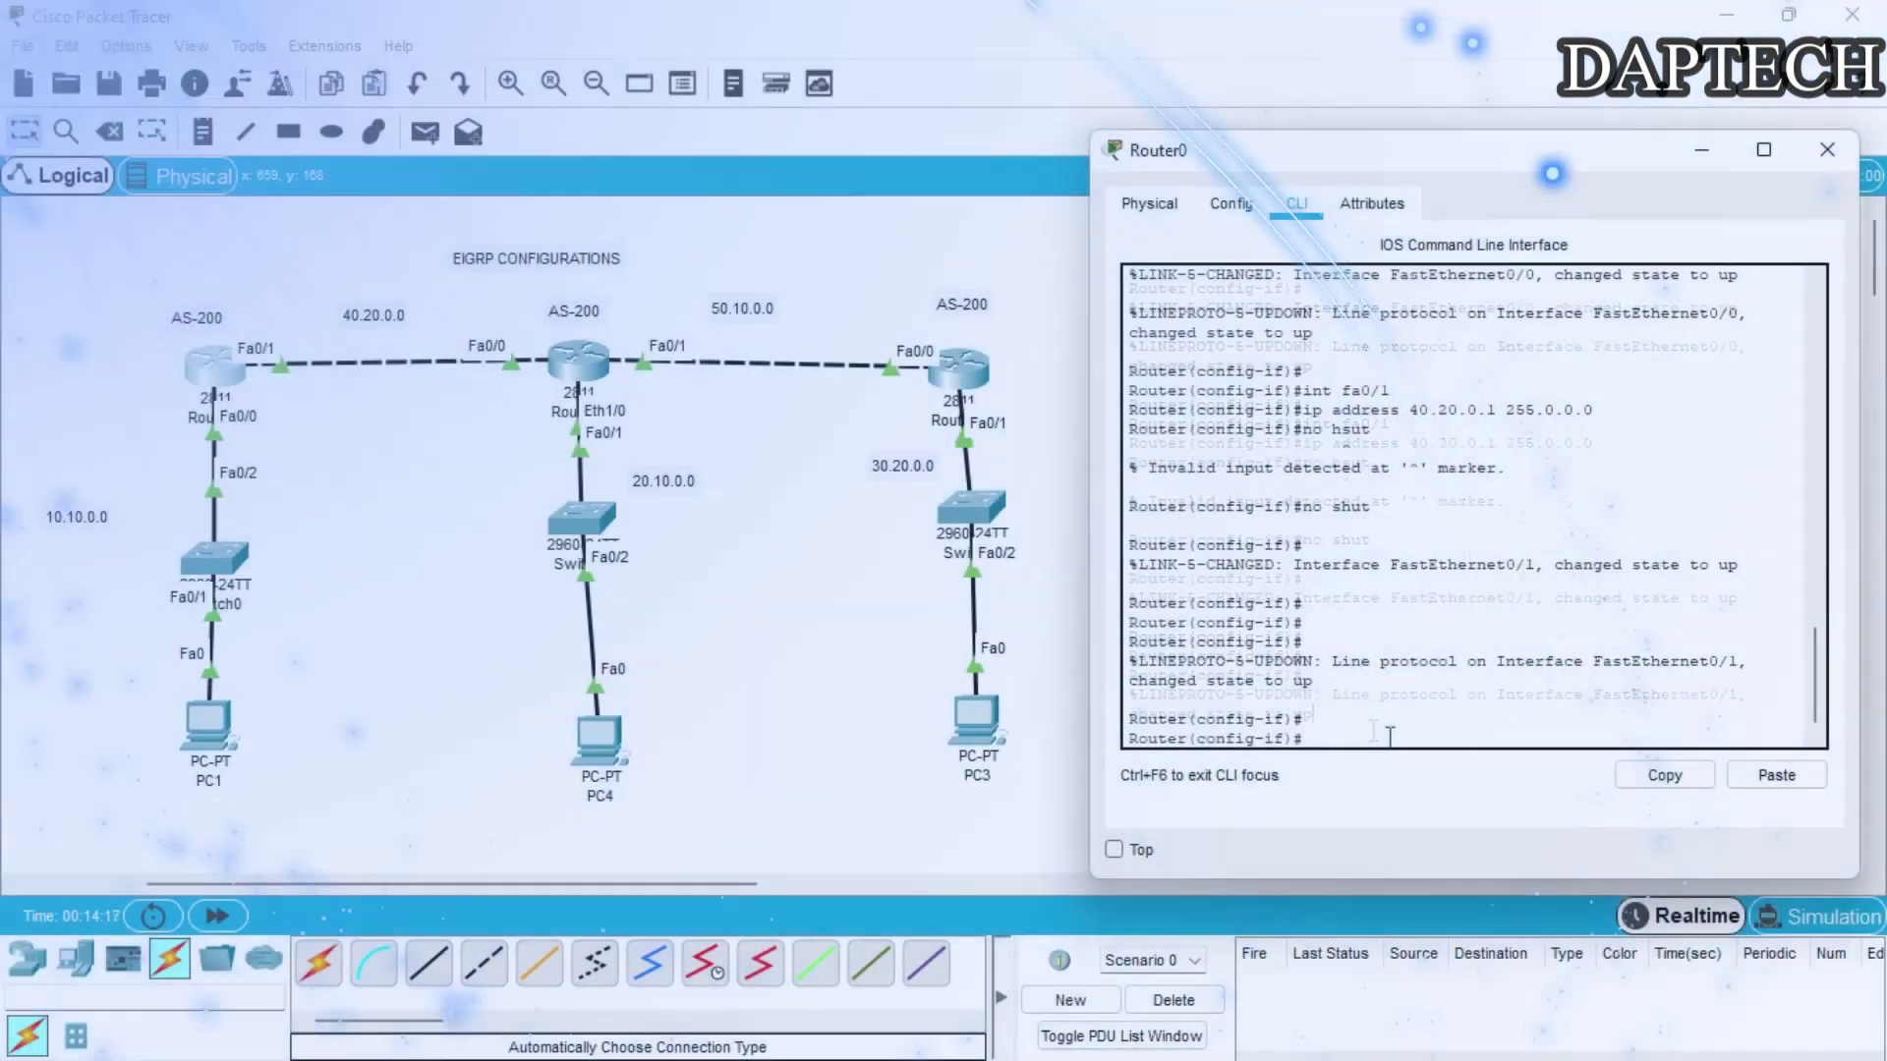
pyautogui.press('Return')
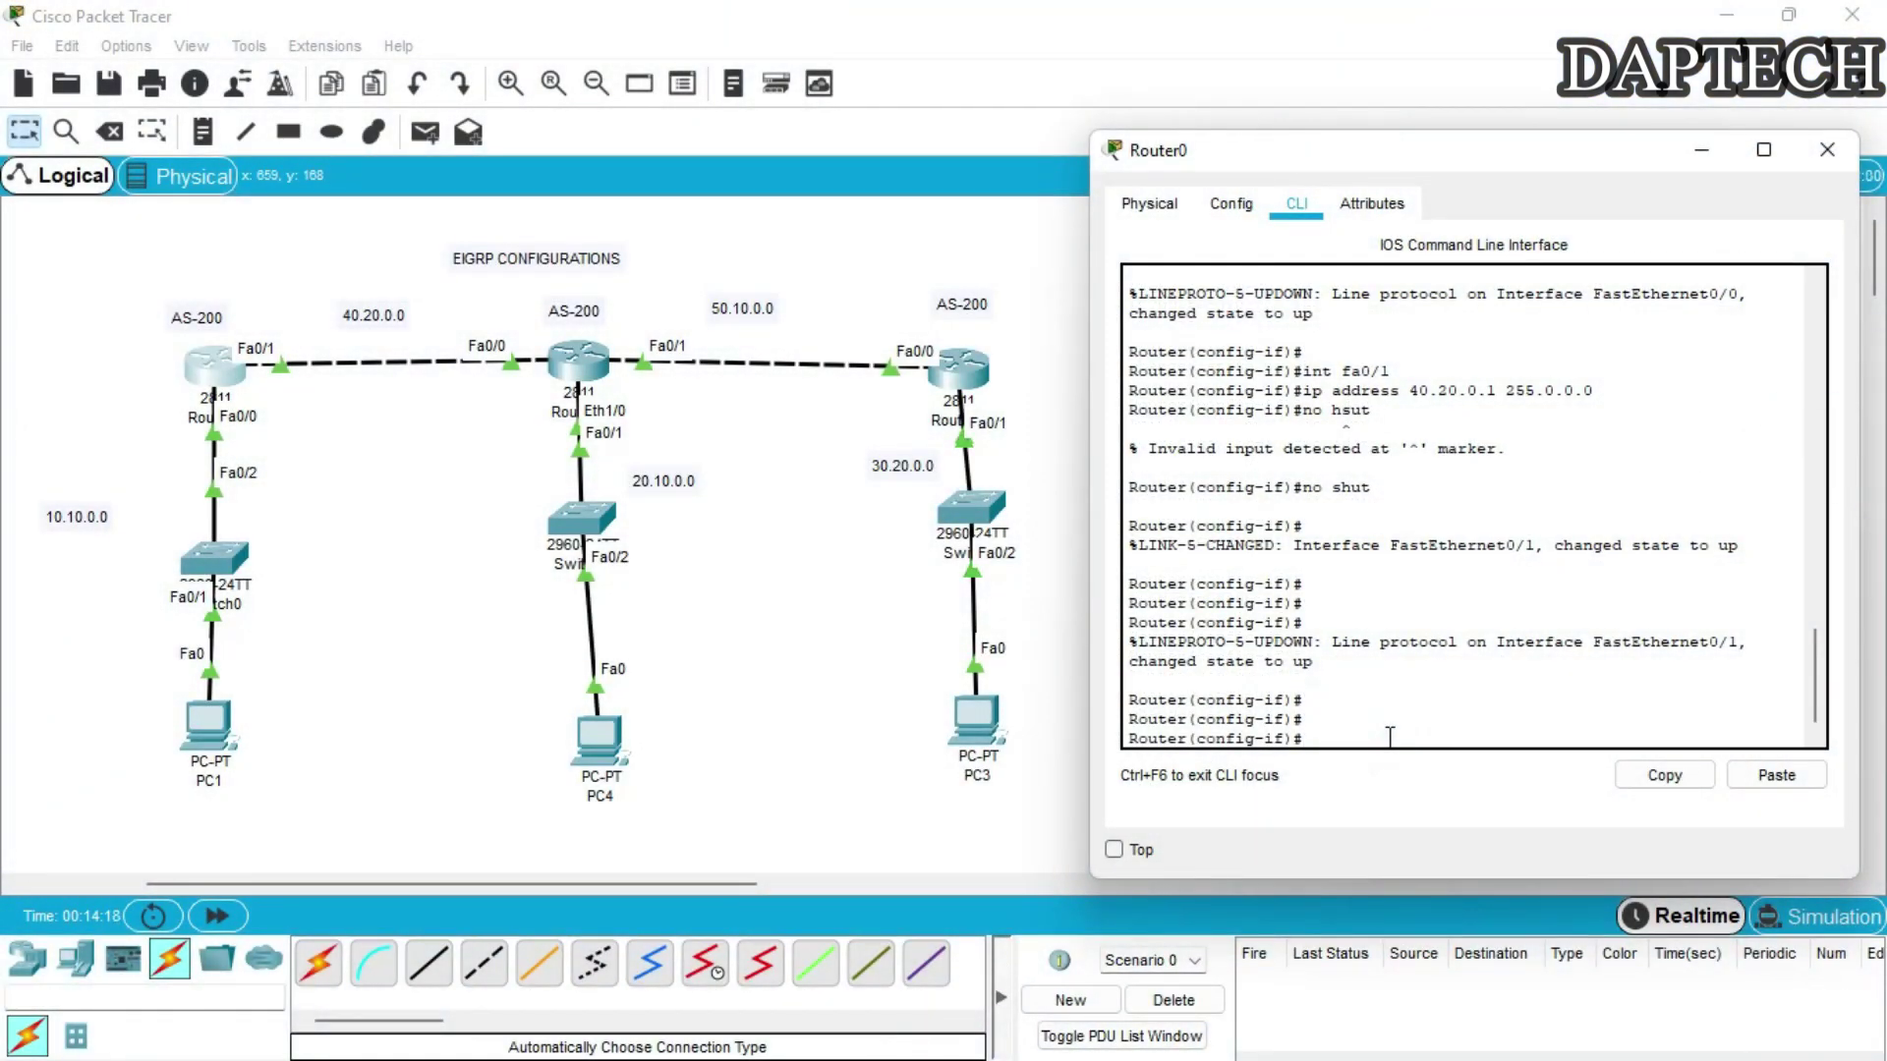
# Leave interface configuration on Router0 and start an EIGRP routing process with autonomous system number 200.
pyautogui.write('exit')
pyautogui.press('Return')
pyautogui.press('Return')
pyautogui.press('Return')
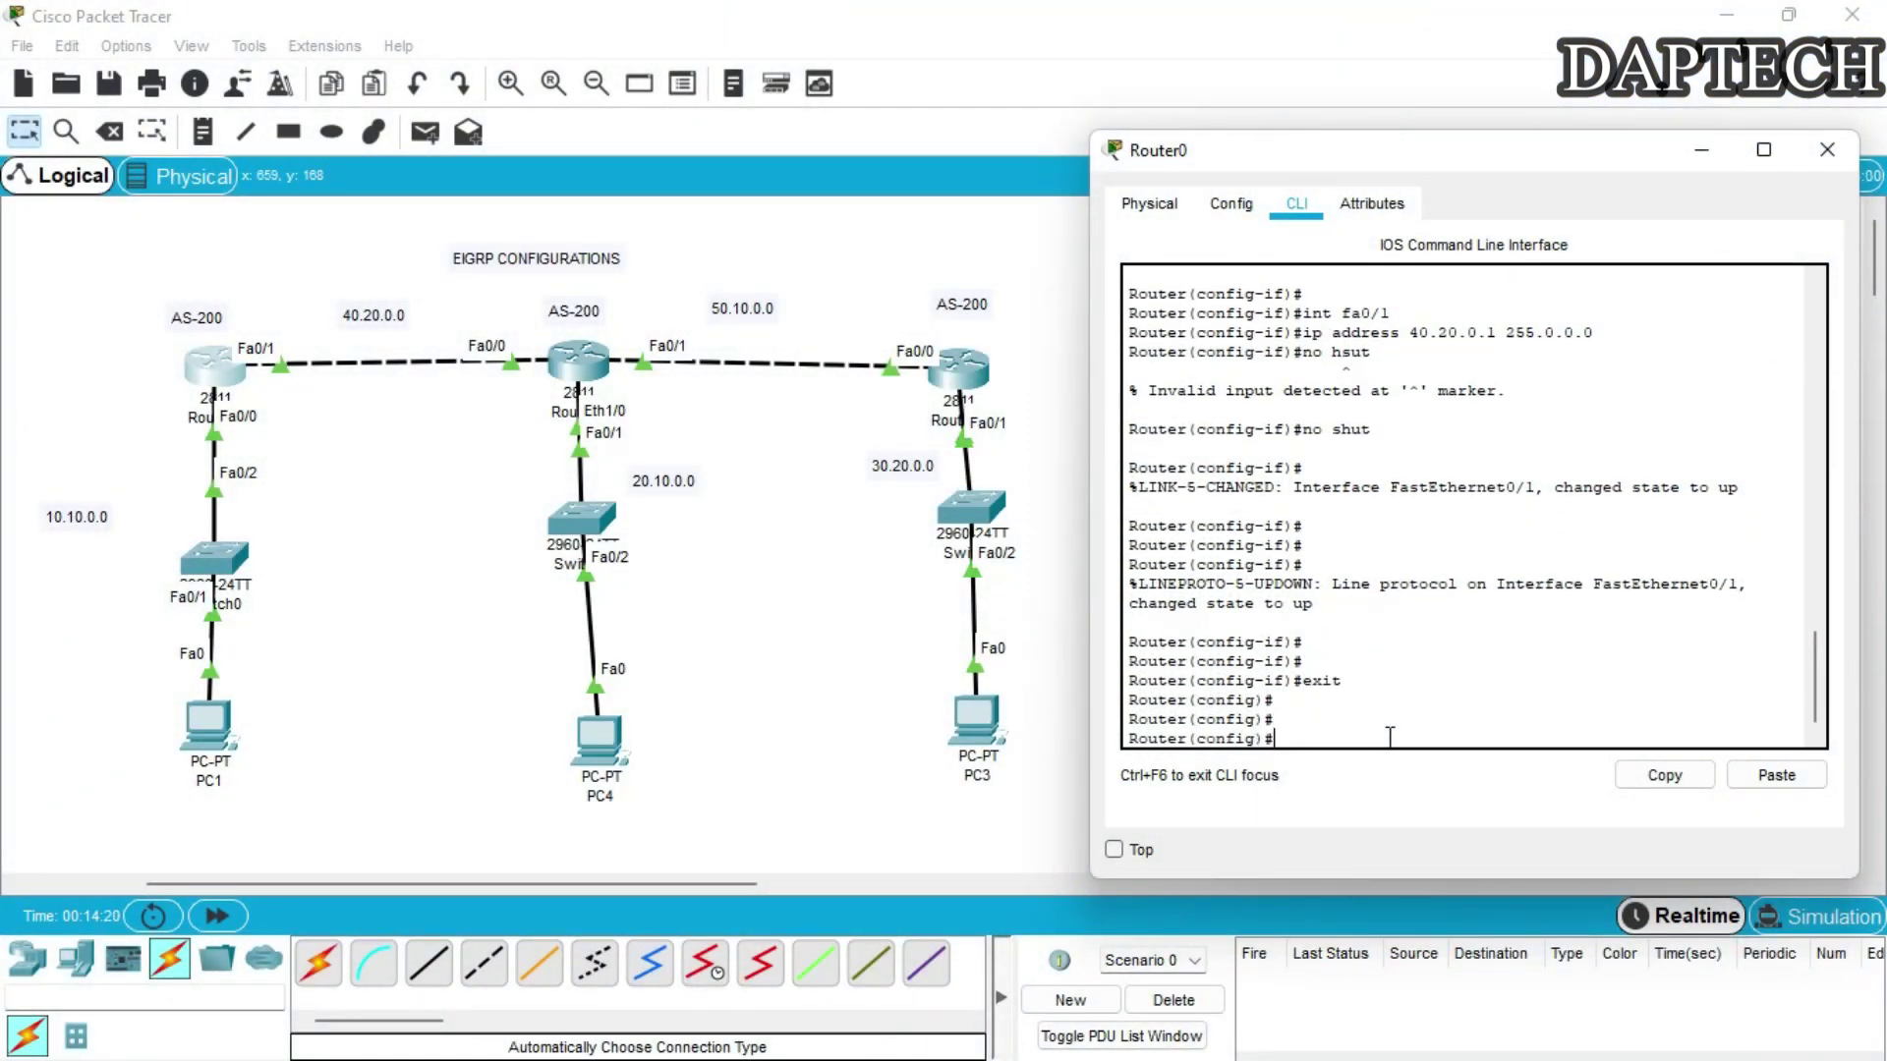
pyautogui.write('router')
pyautogui.write('Eigrp')
pyautogui.write(' 1')
pyautogui.write(' 200')
pyautogui.press('Return')
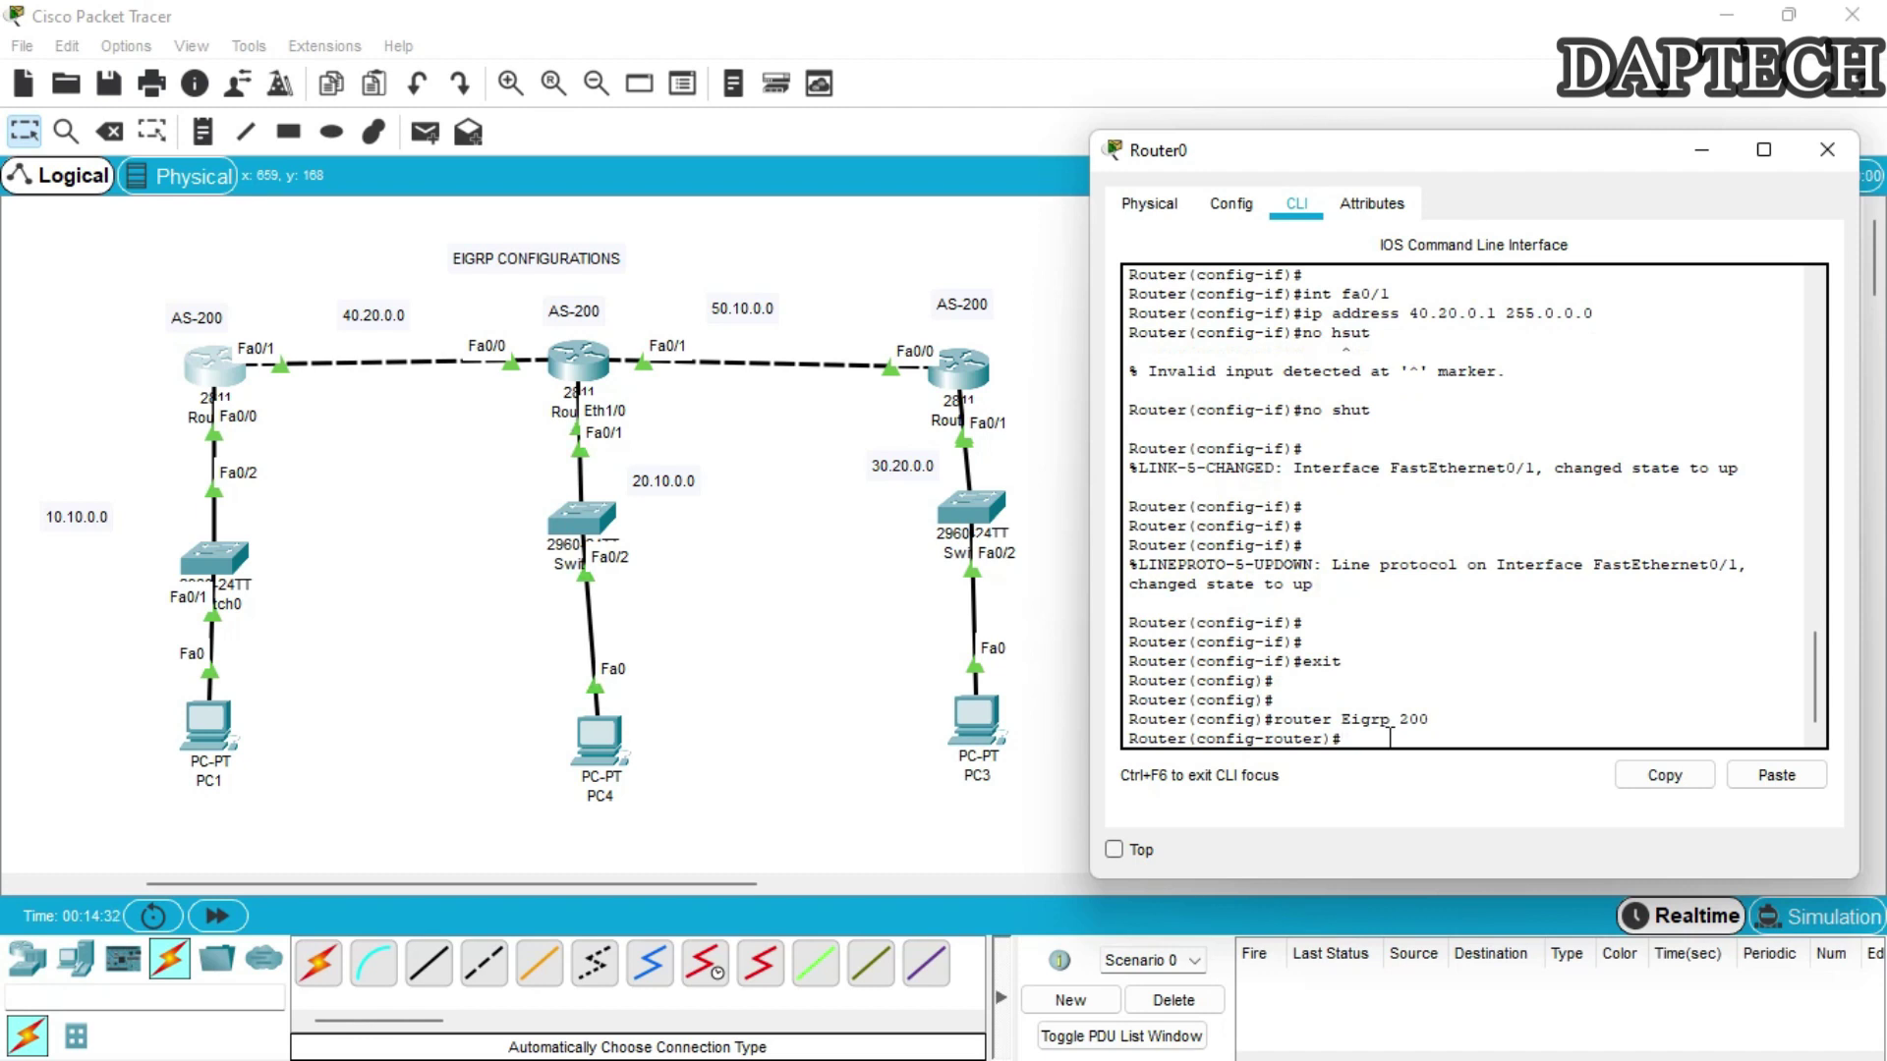
# Advertise network 10.10.0.0 in Router0's EIGRP process.
pyautogui.write('network 10.')
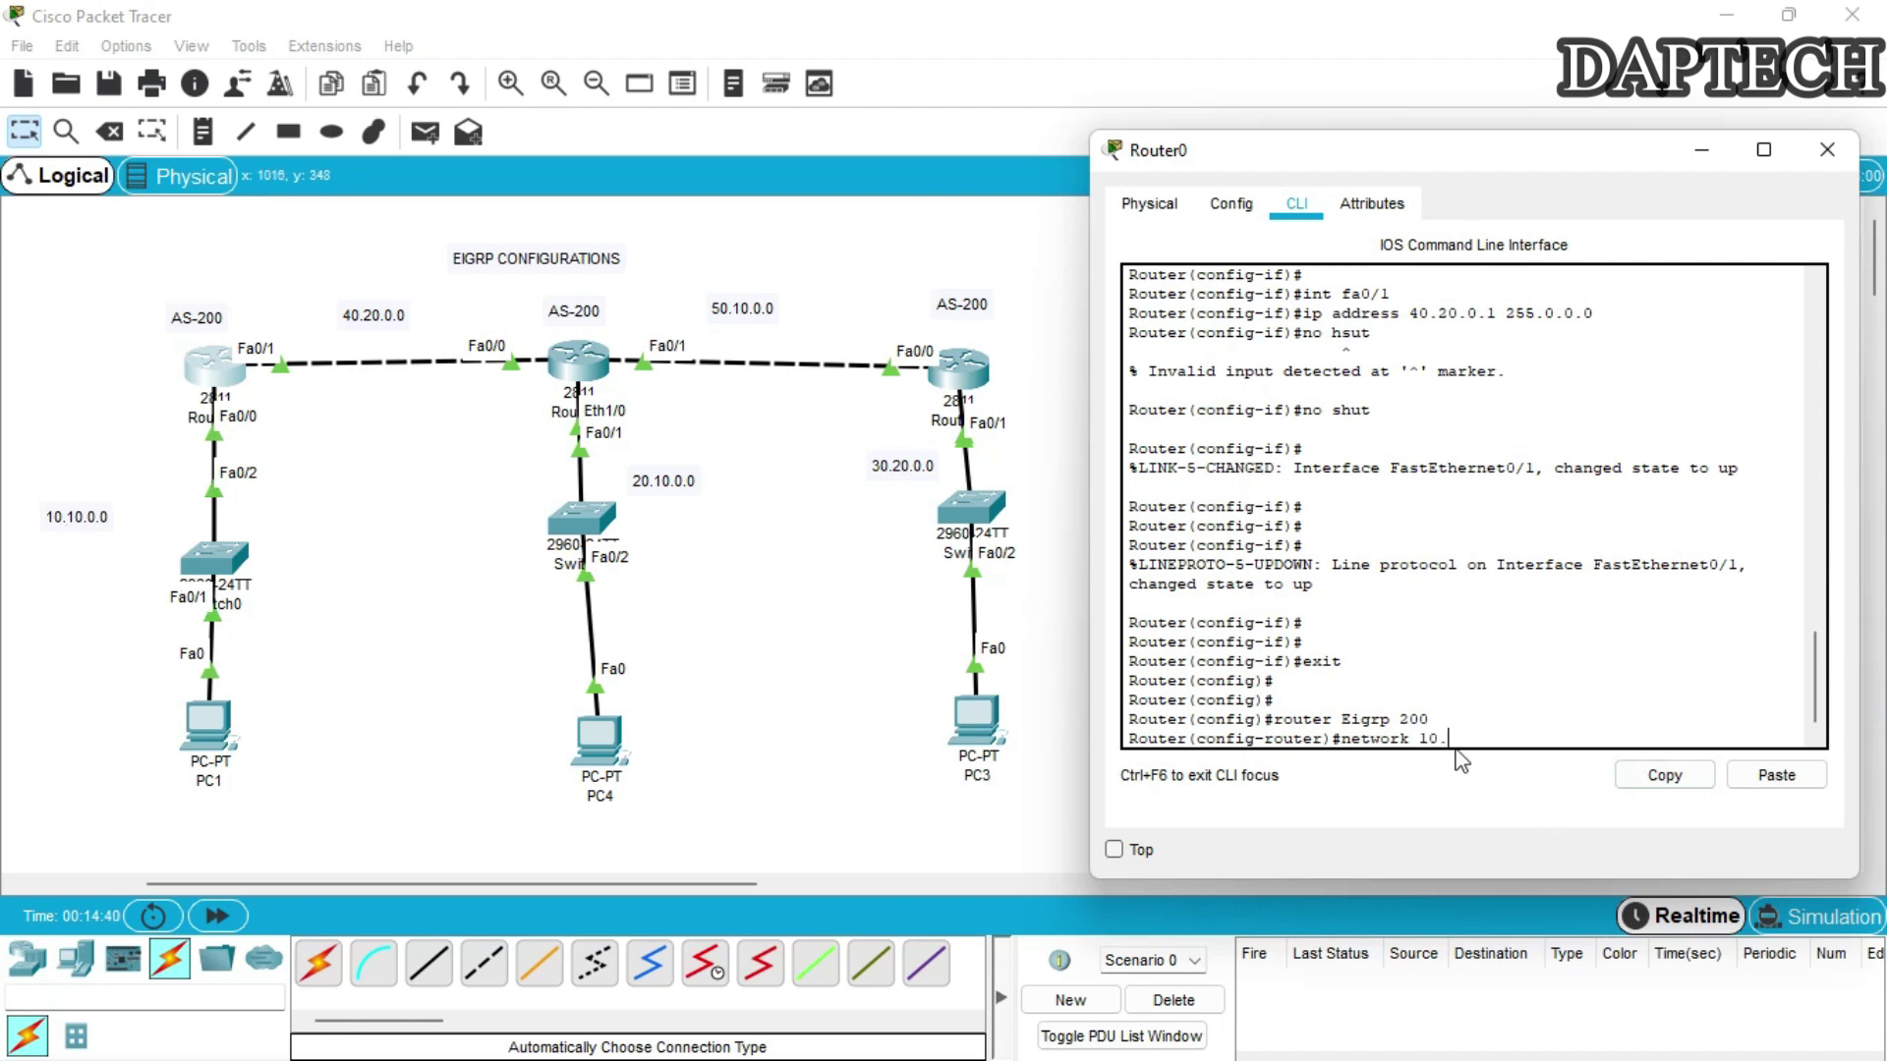
pyautogui.write('10.0.0')
pyautogui.press('Return')
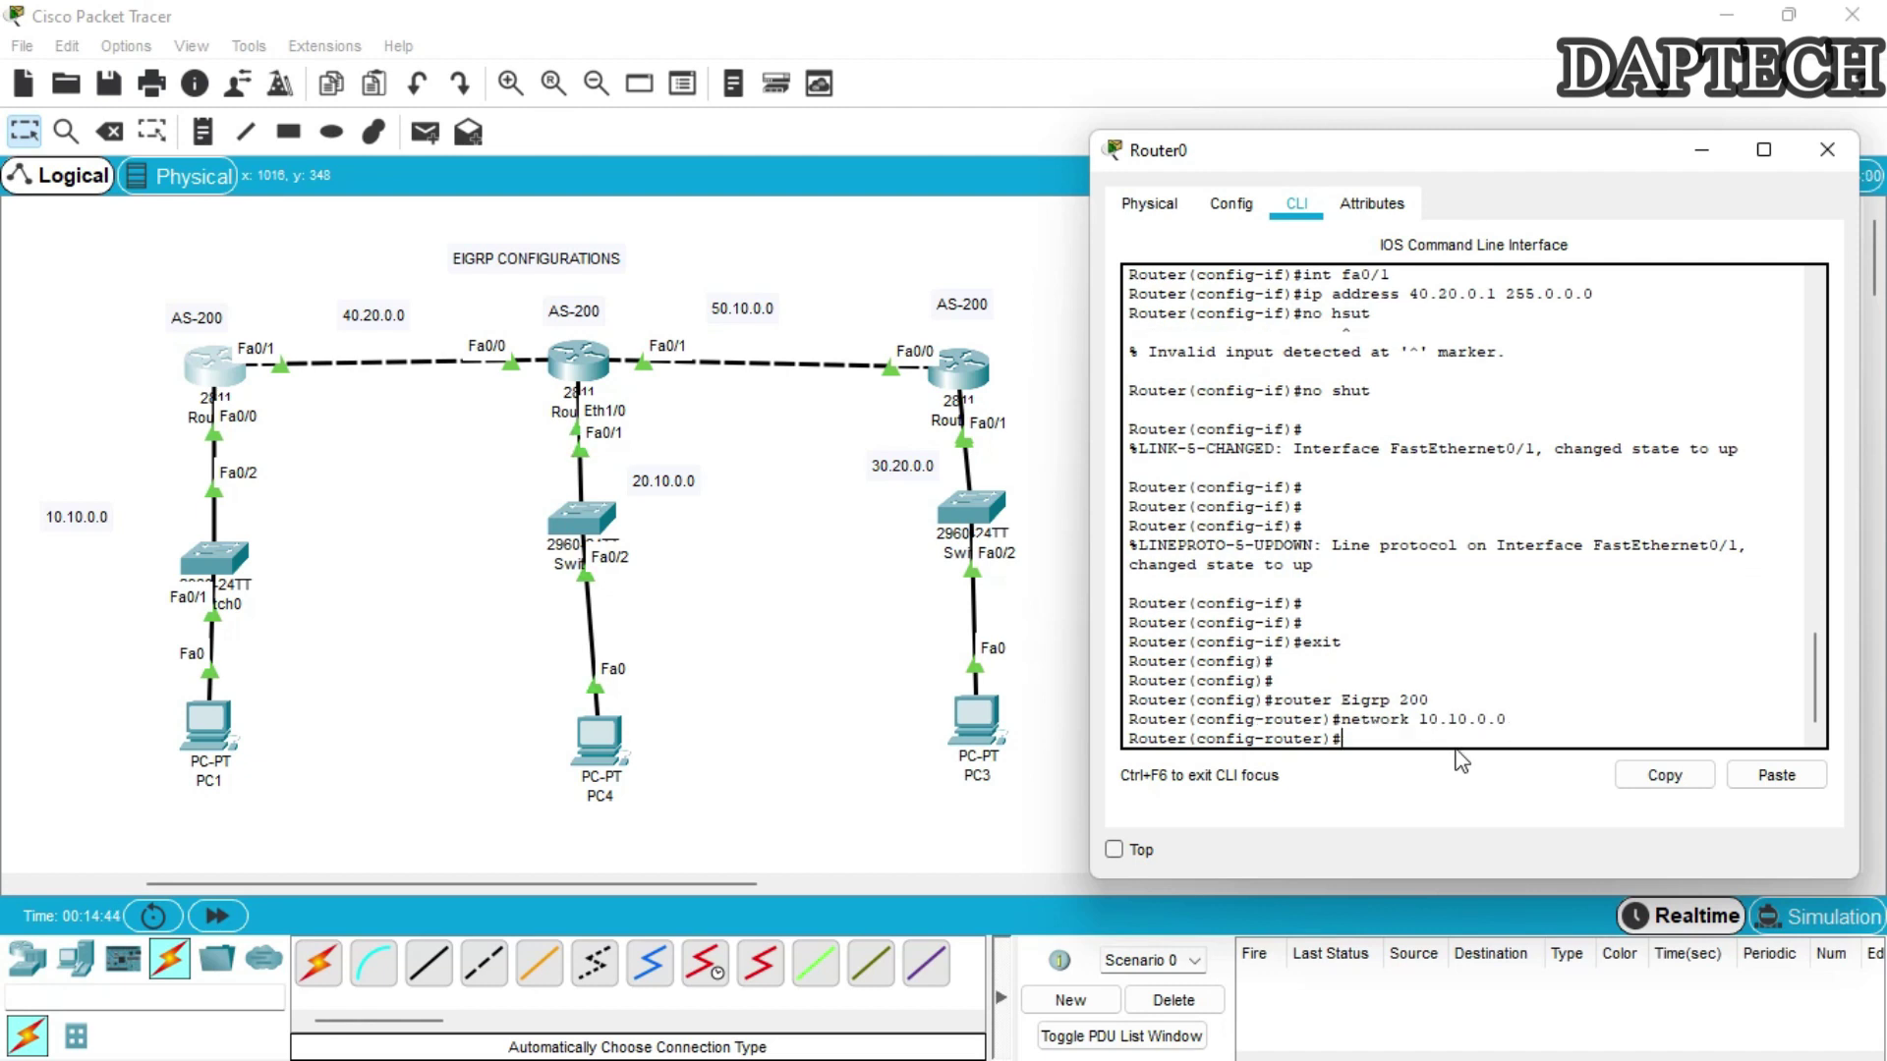
# Advertise network 40.20.0.0 in Router0's EIGRP process, reusing the previous network command.
pyautogui.press('Up')
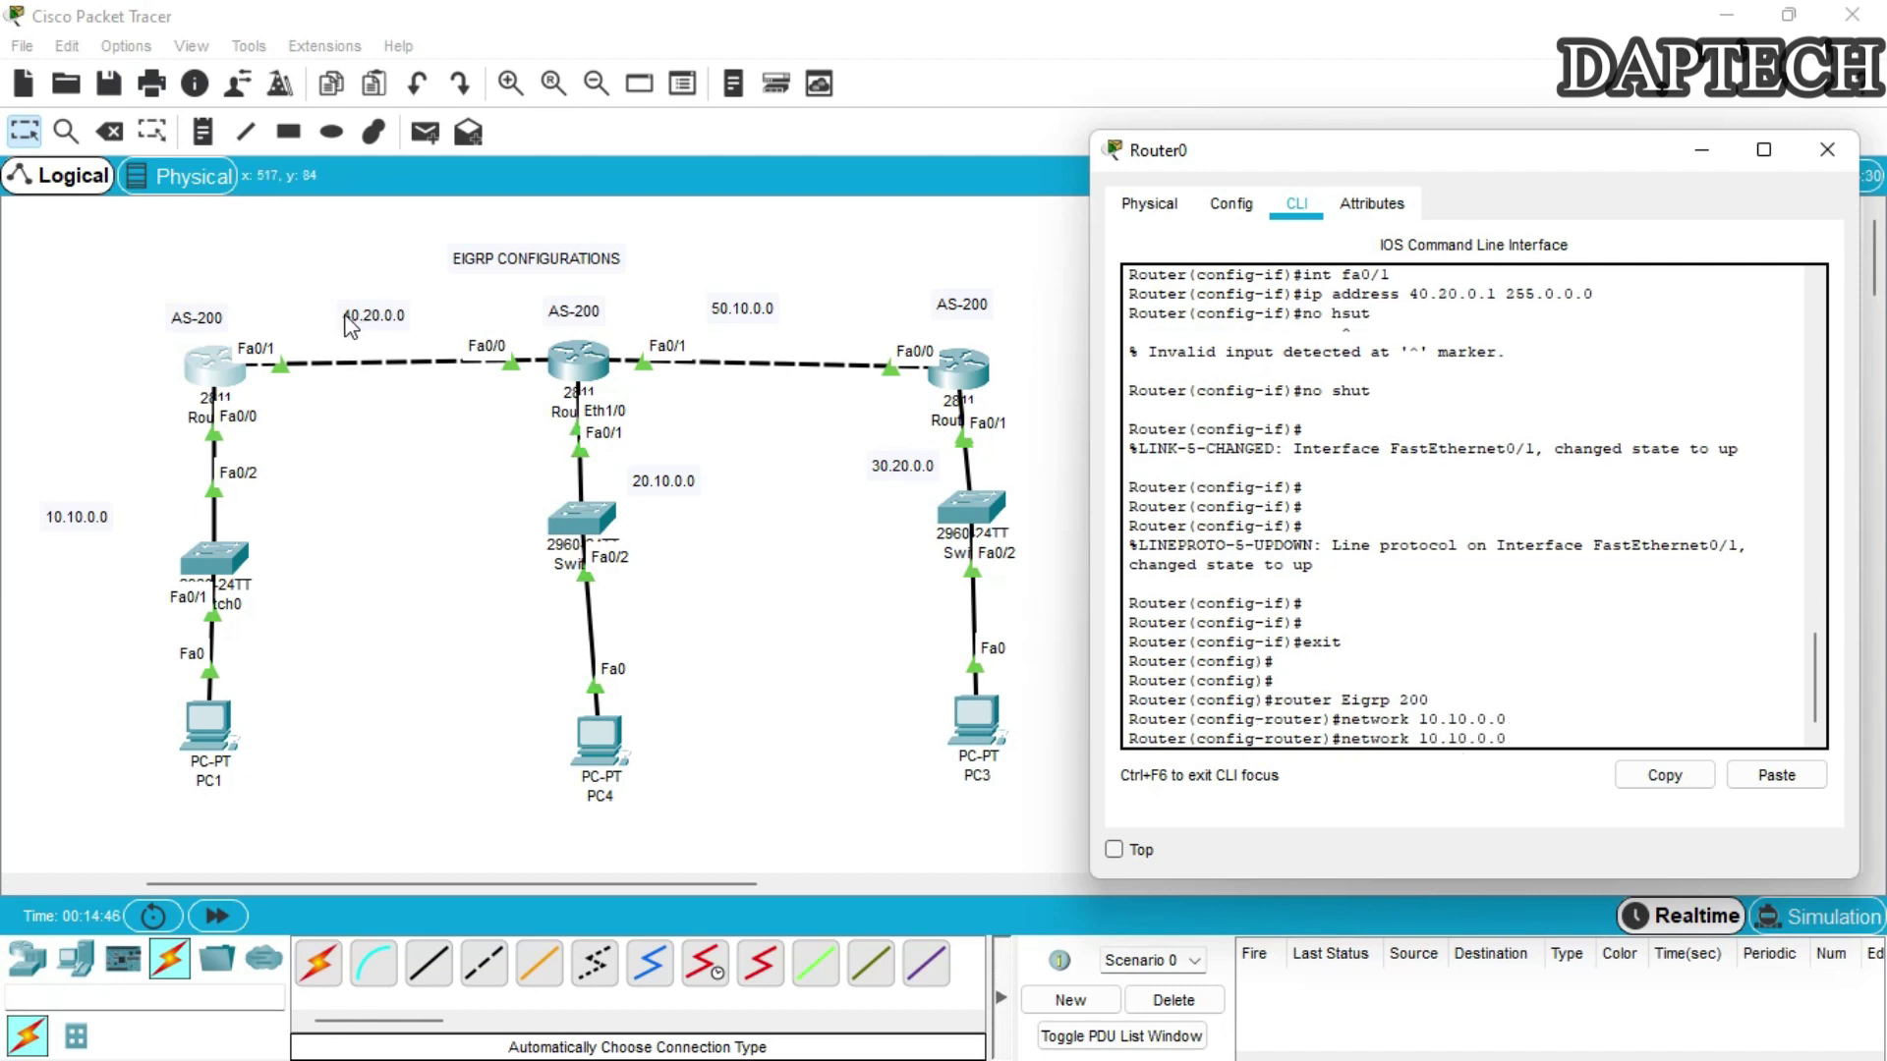
pyautogui.press('BackSpace')
pyautogui.press('BackSpace')
pyautogui.press('BackSpace')
pyautogui.press('BackSpace')
pyautogui.press('BackSpace')
pyautogui.press('BackSpace')
pyautogui.press('BackSpace')
pyautogui.press('BackSpace')
pyautogui.press('BackSpace')
pyautogui.write('4')
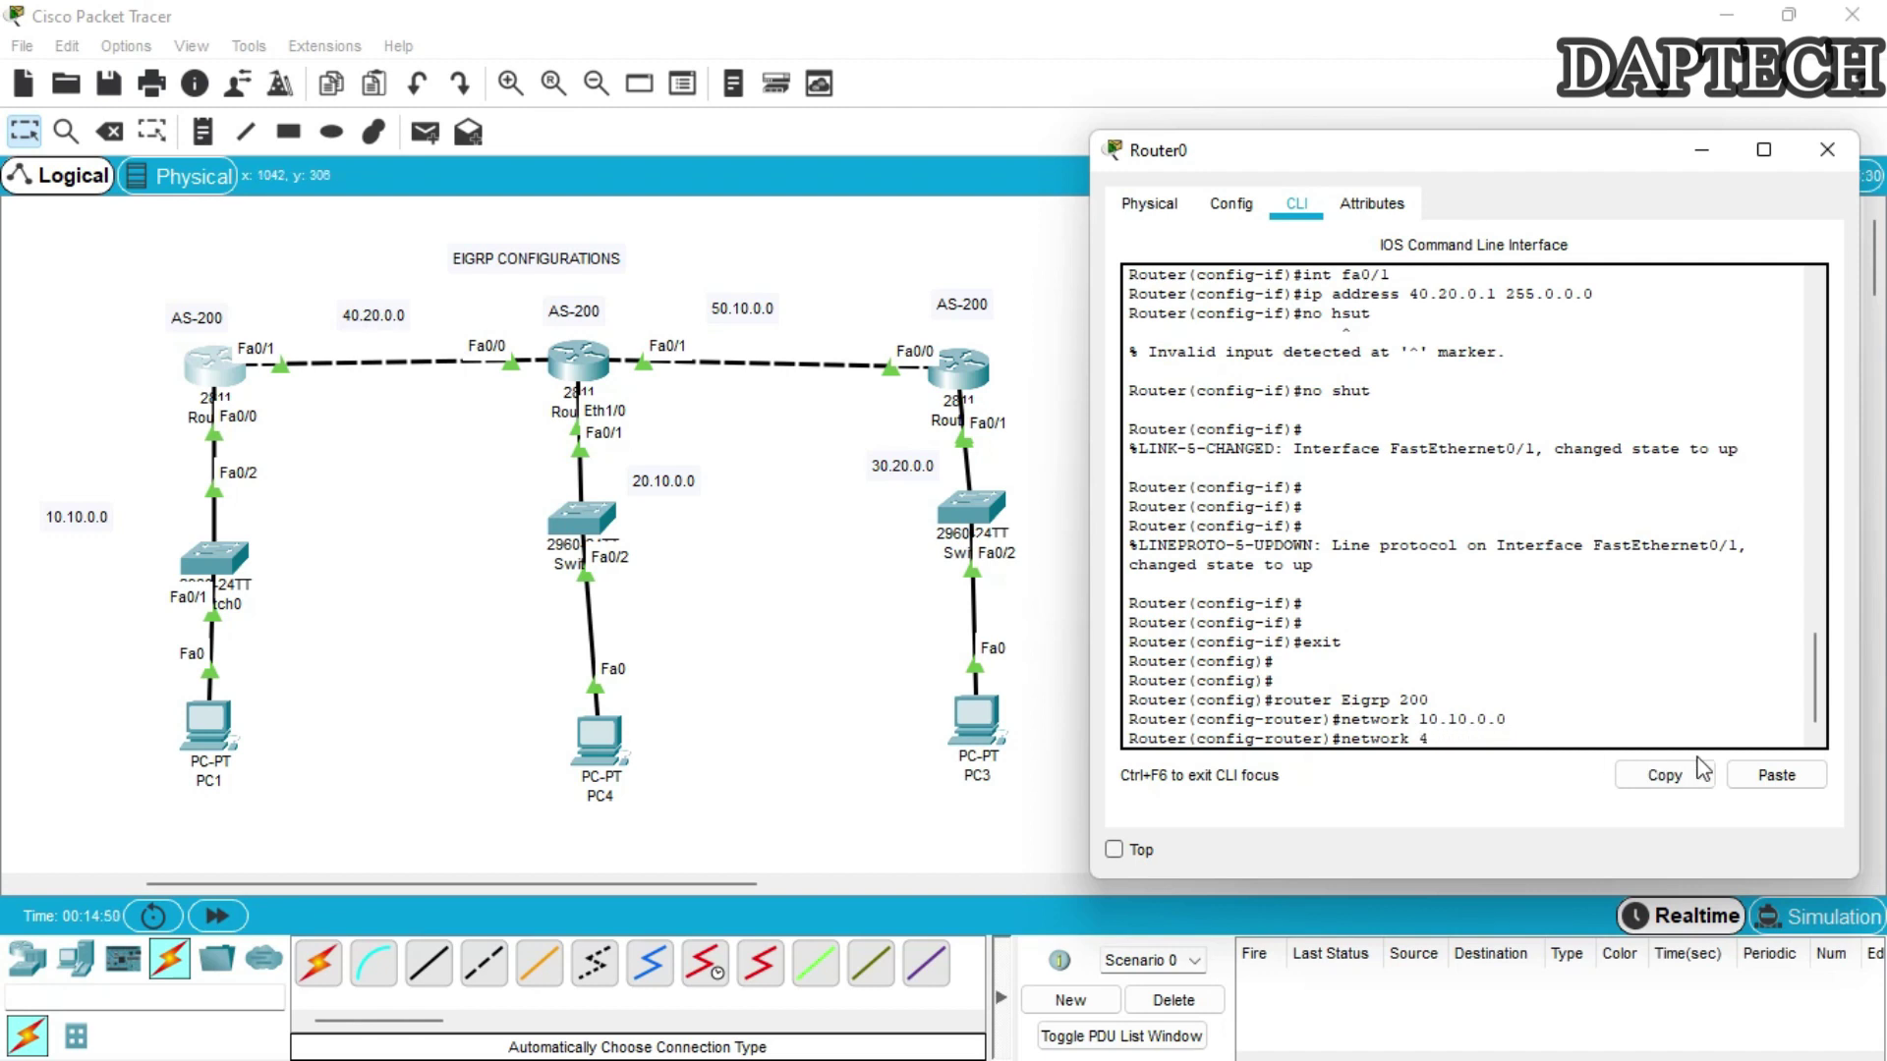
pyautogui.write('0.20.0.0')
pyautogui.press('Return')
pyautogui.press('Return')
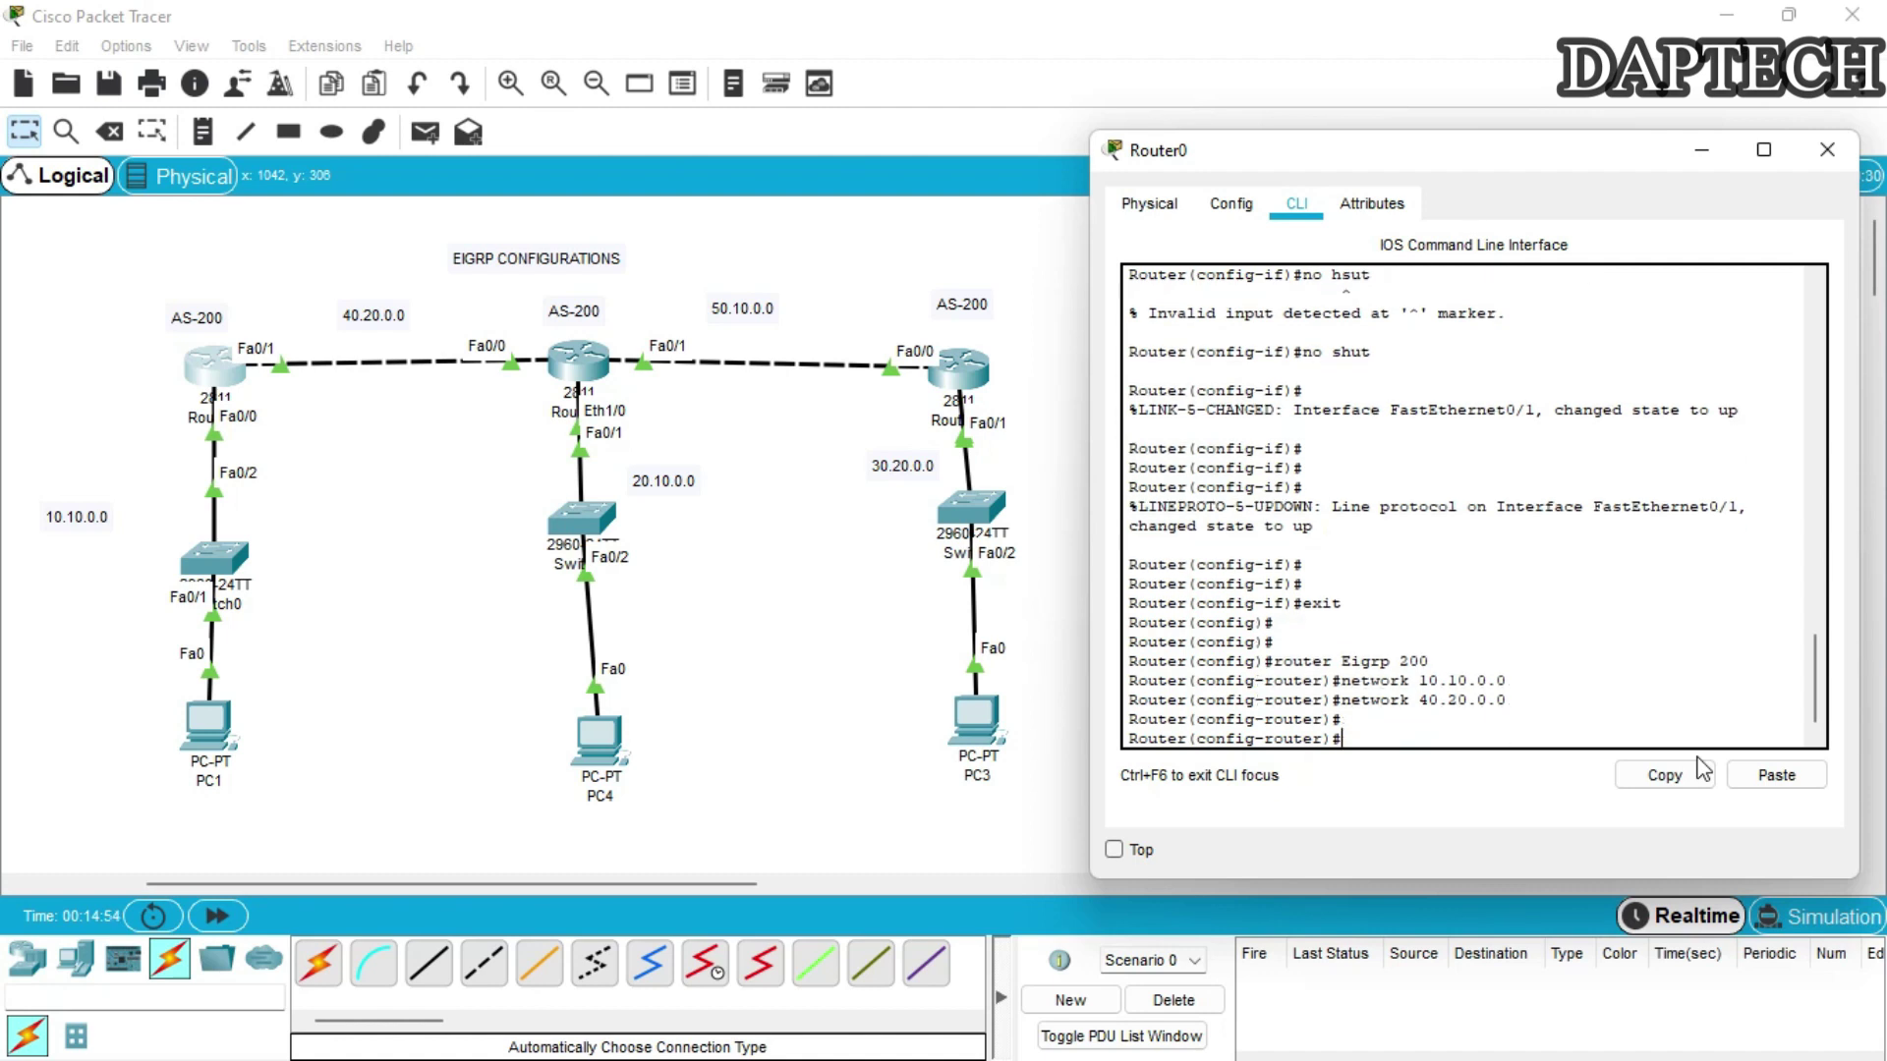
# Exit Router0's EIGRP and global configuration modes to return to privileged mode.
pyautogui.write('exit')
pyautogui.press('Return')
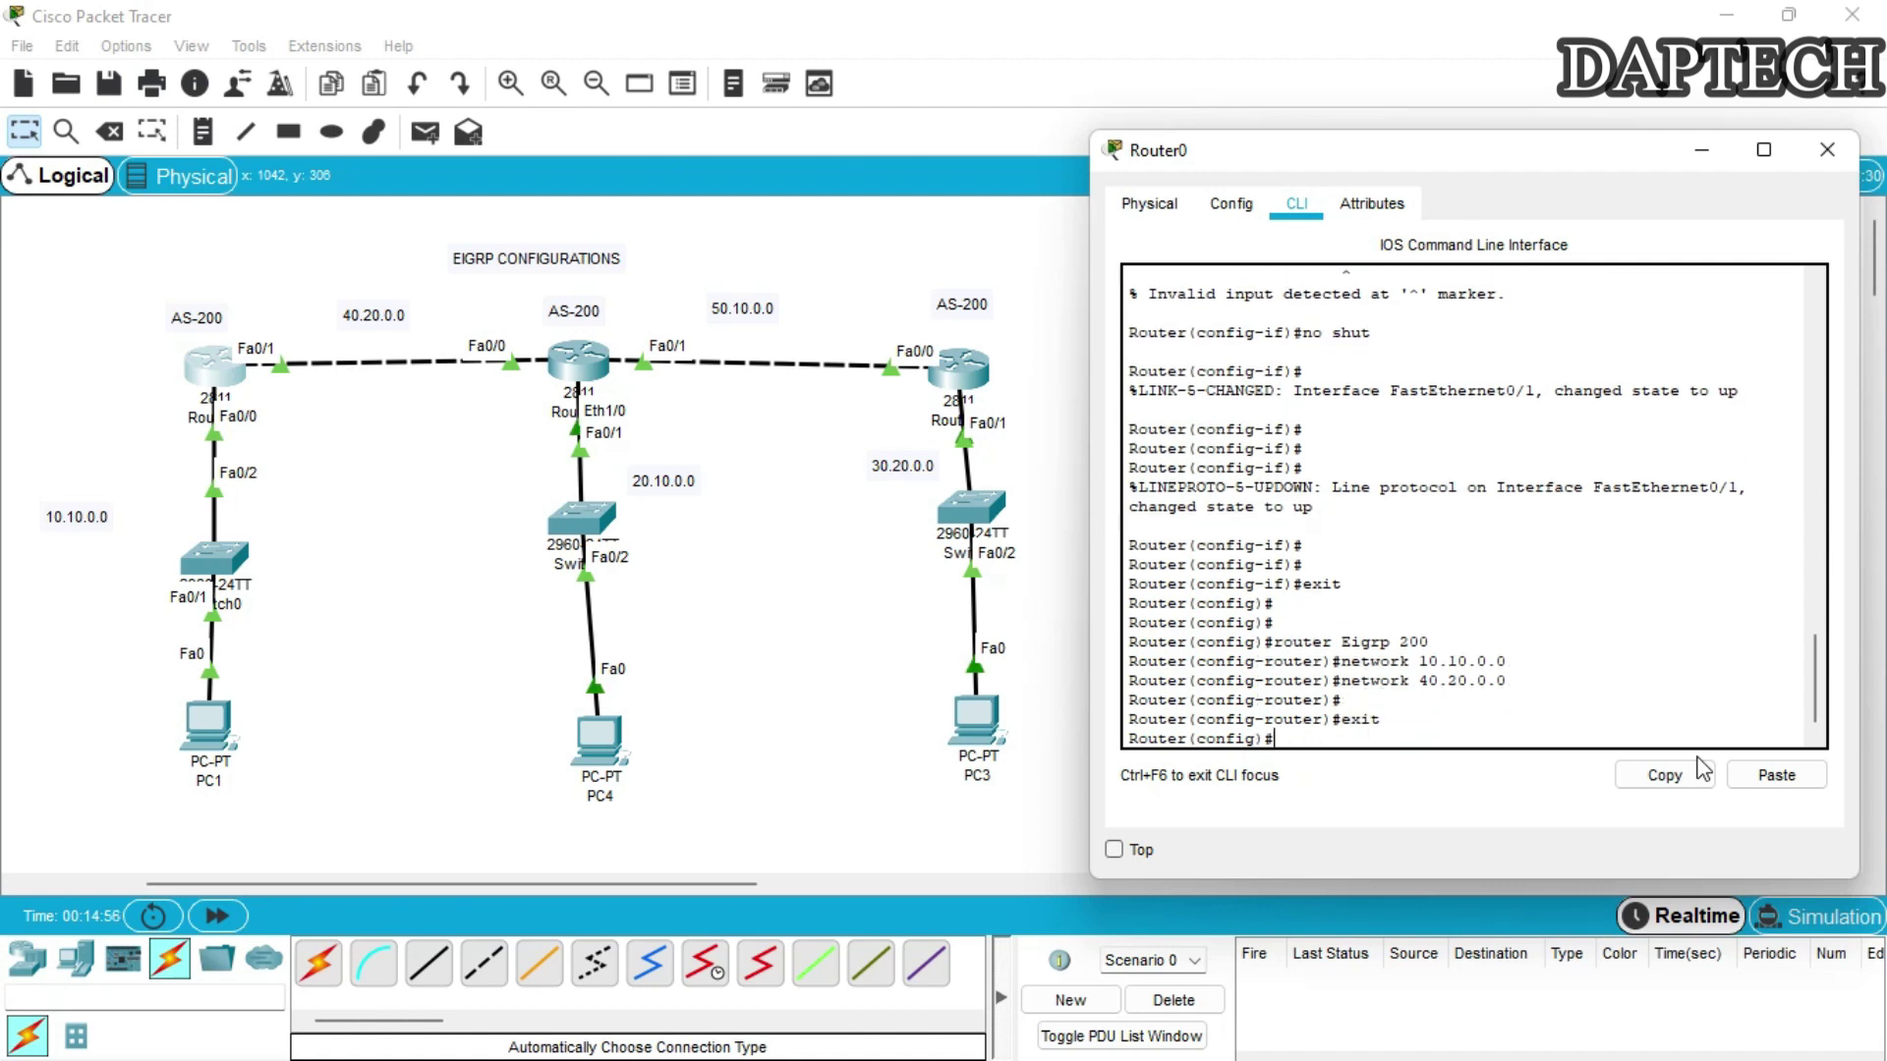
pyautogui.press('Return')
pyautogui.press('Return')
pyautogui.write('exit')
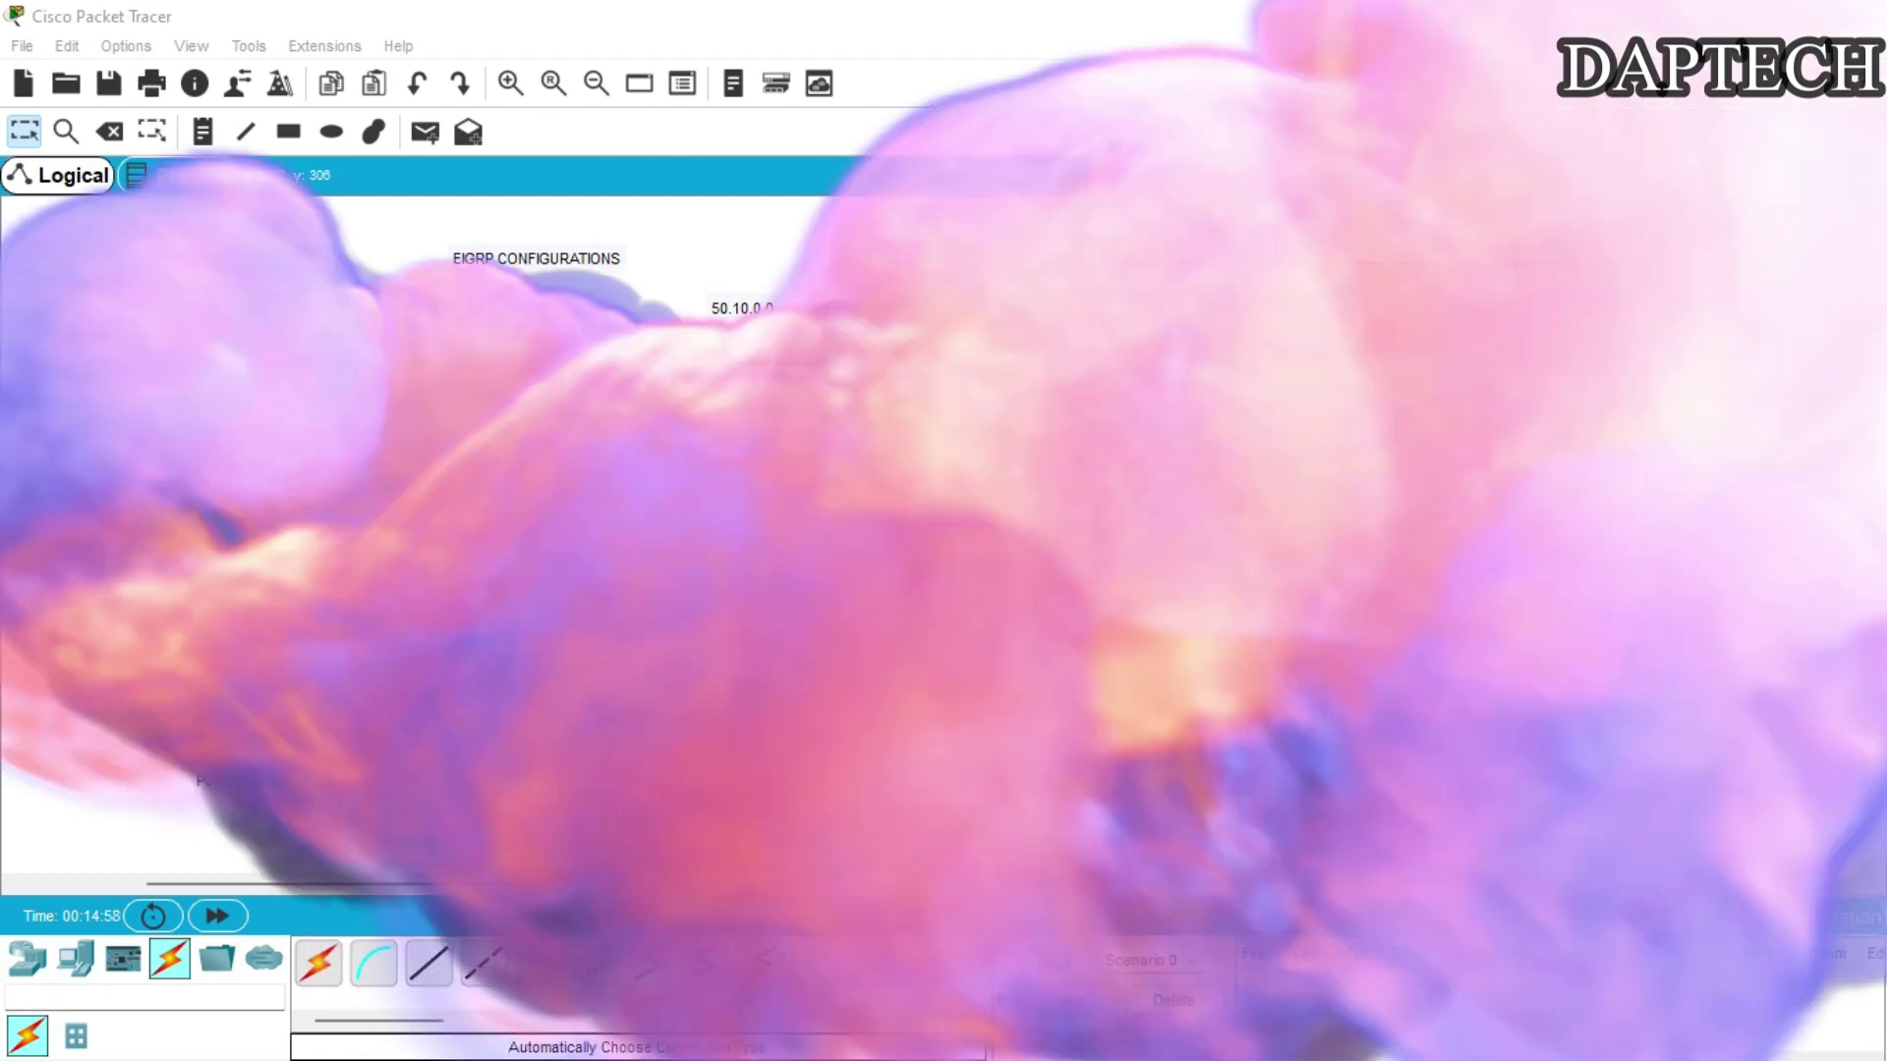
pyautogui.press('Return')
pyautogui.press('Return')
pyautogui.press('Return')
pyautogui.press('Return')
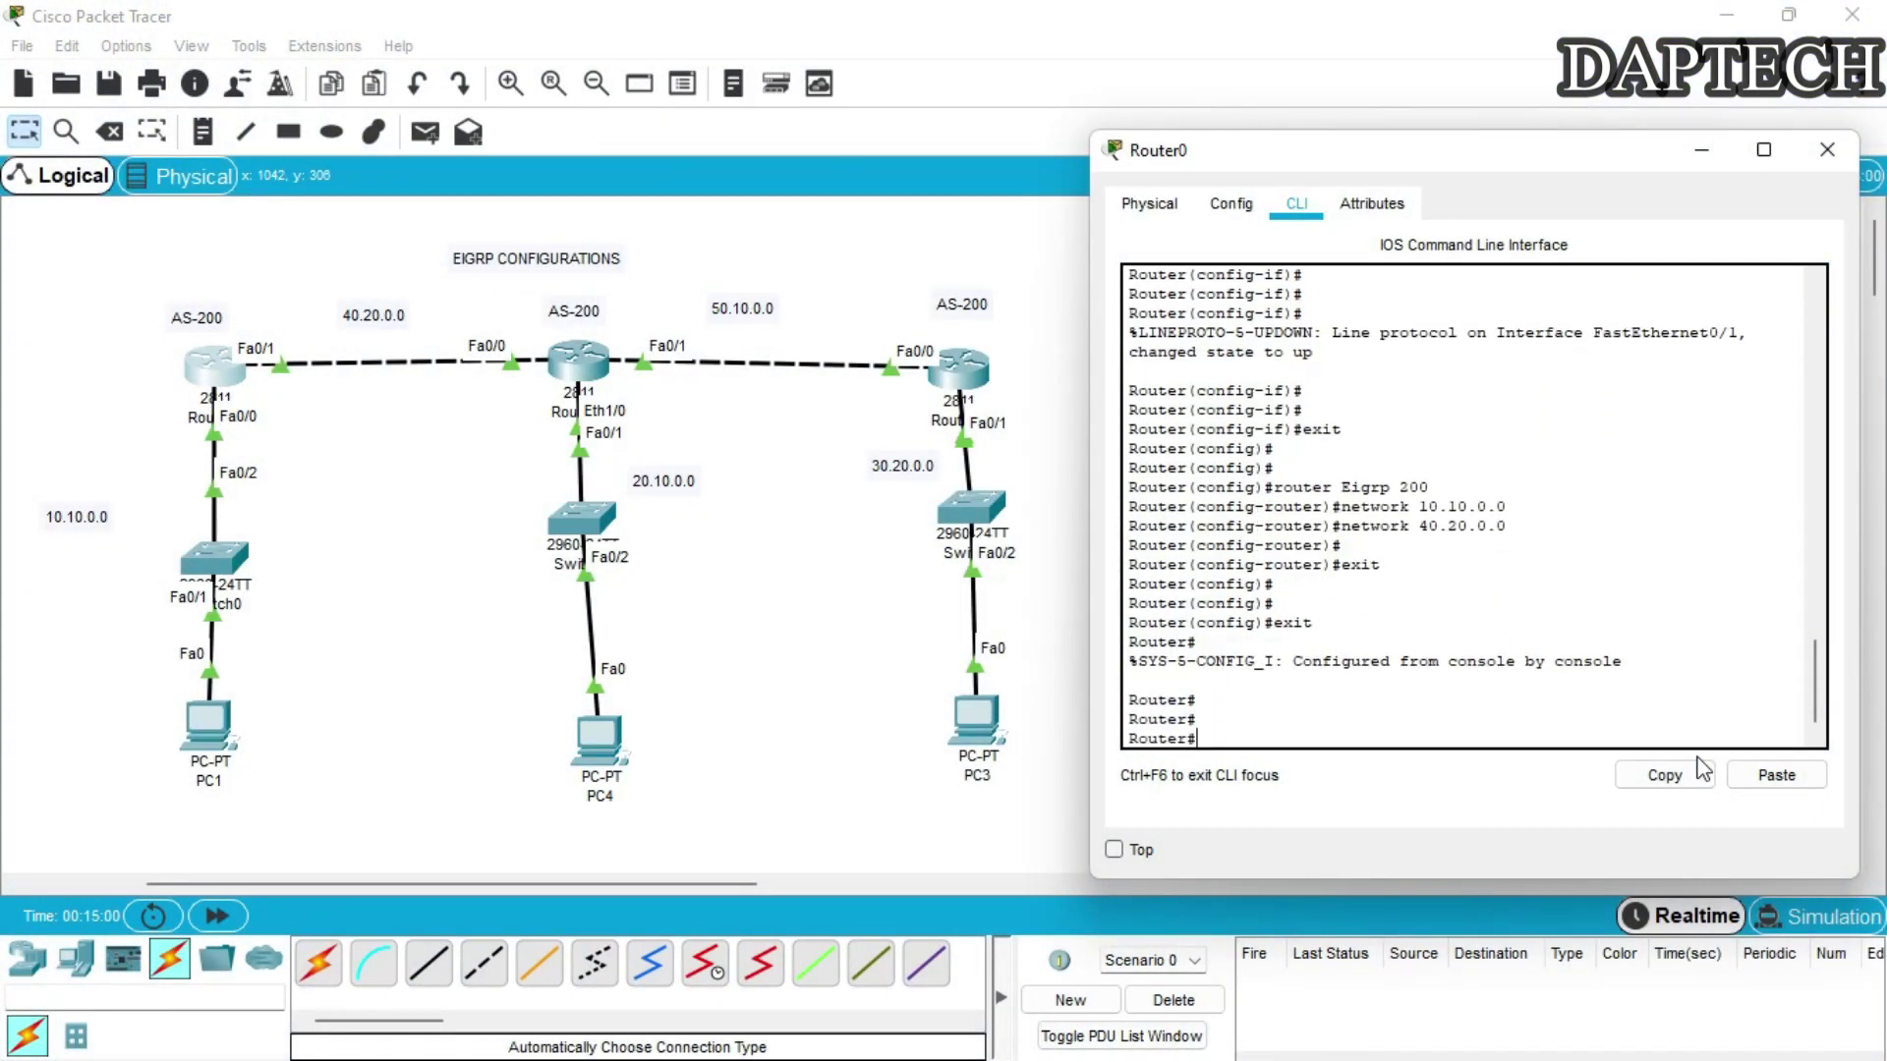
# Save Router0's running configuration to the startup configuration under the default destination filename.
pyautogui.write('copy ru')
pyautogui.press('Tab')
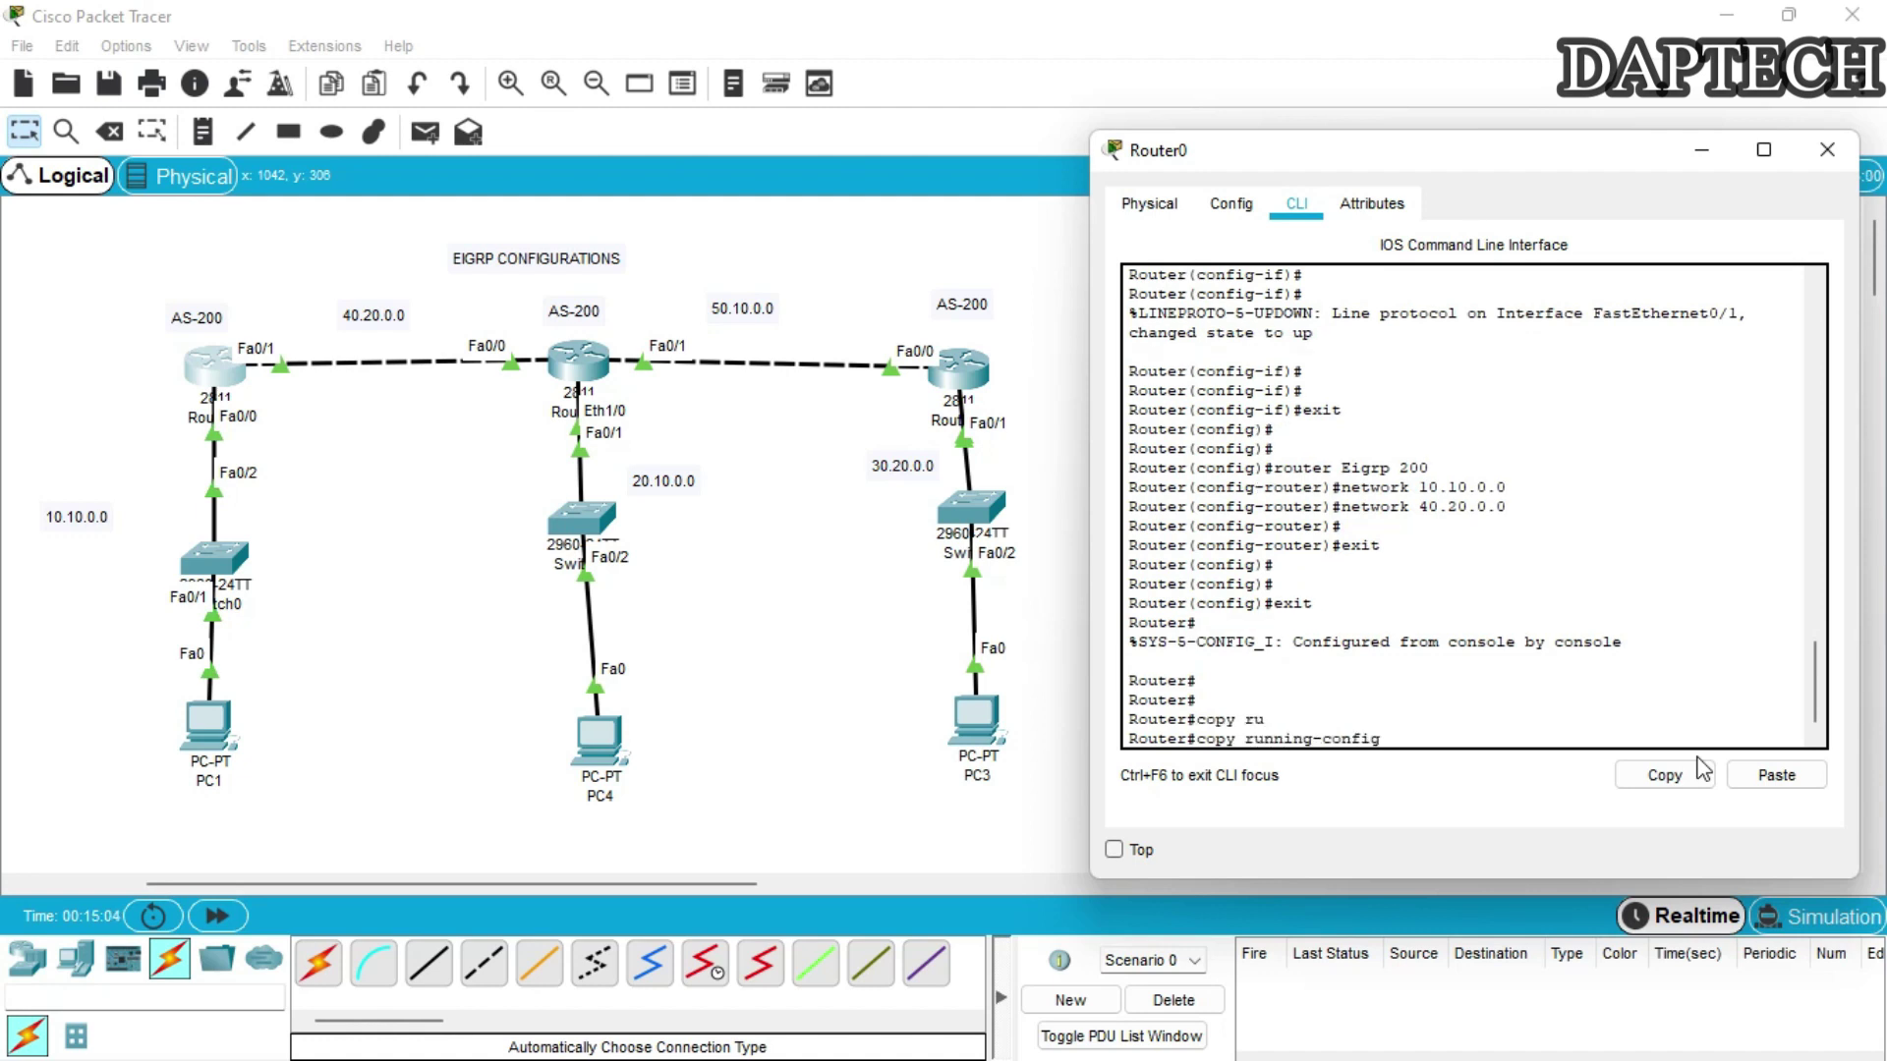
pyautogui.write('a')
pyautogui.press('BackSpace')
pyautogui.write('strre')
pyautogui.write('rt')
pyautogui.press('Tab')
pyautogui.press('Return')
pyautogui.press('Return')
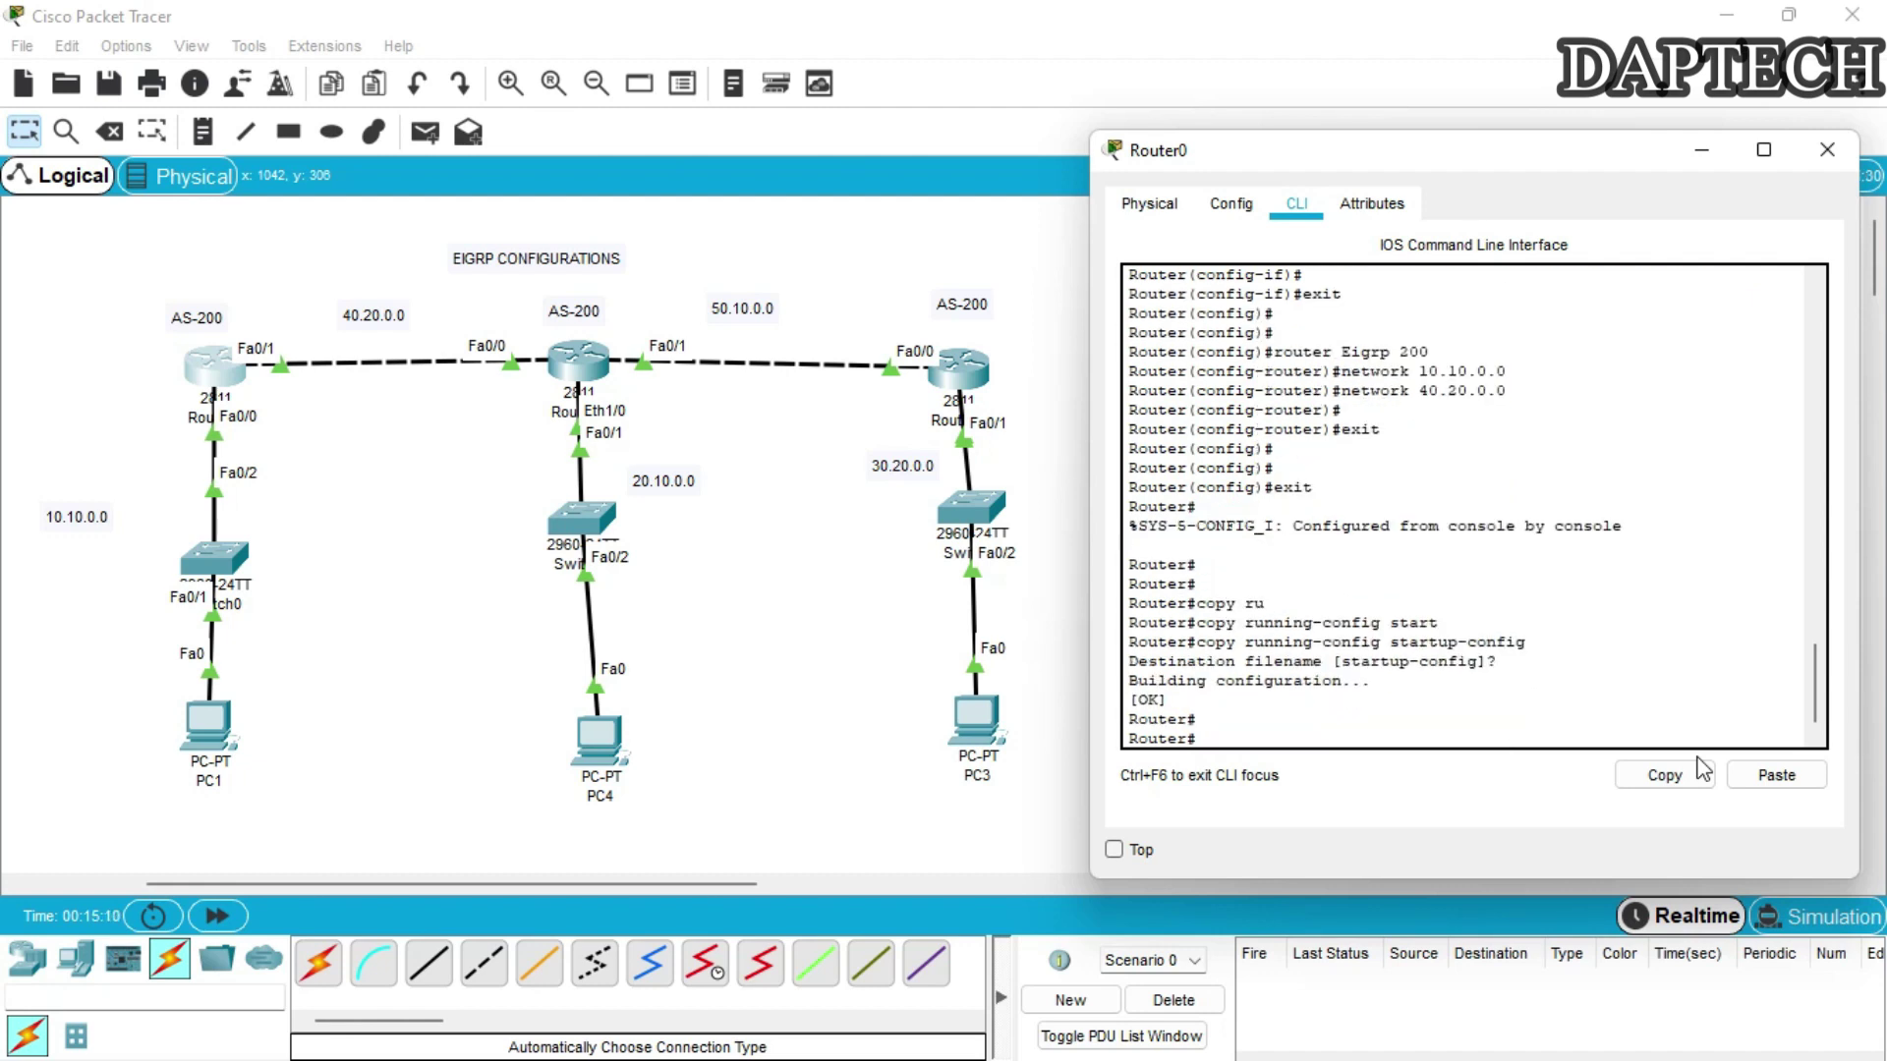
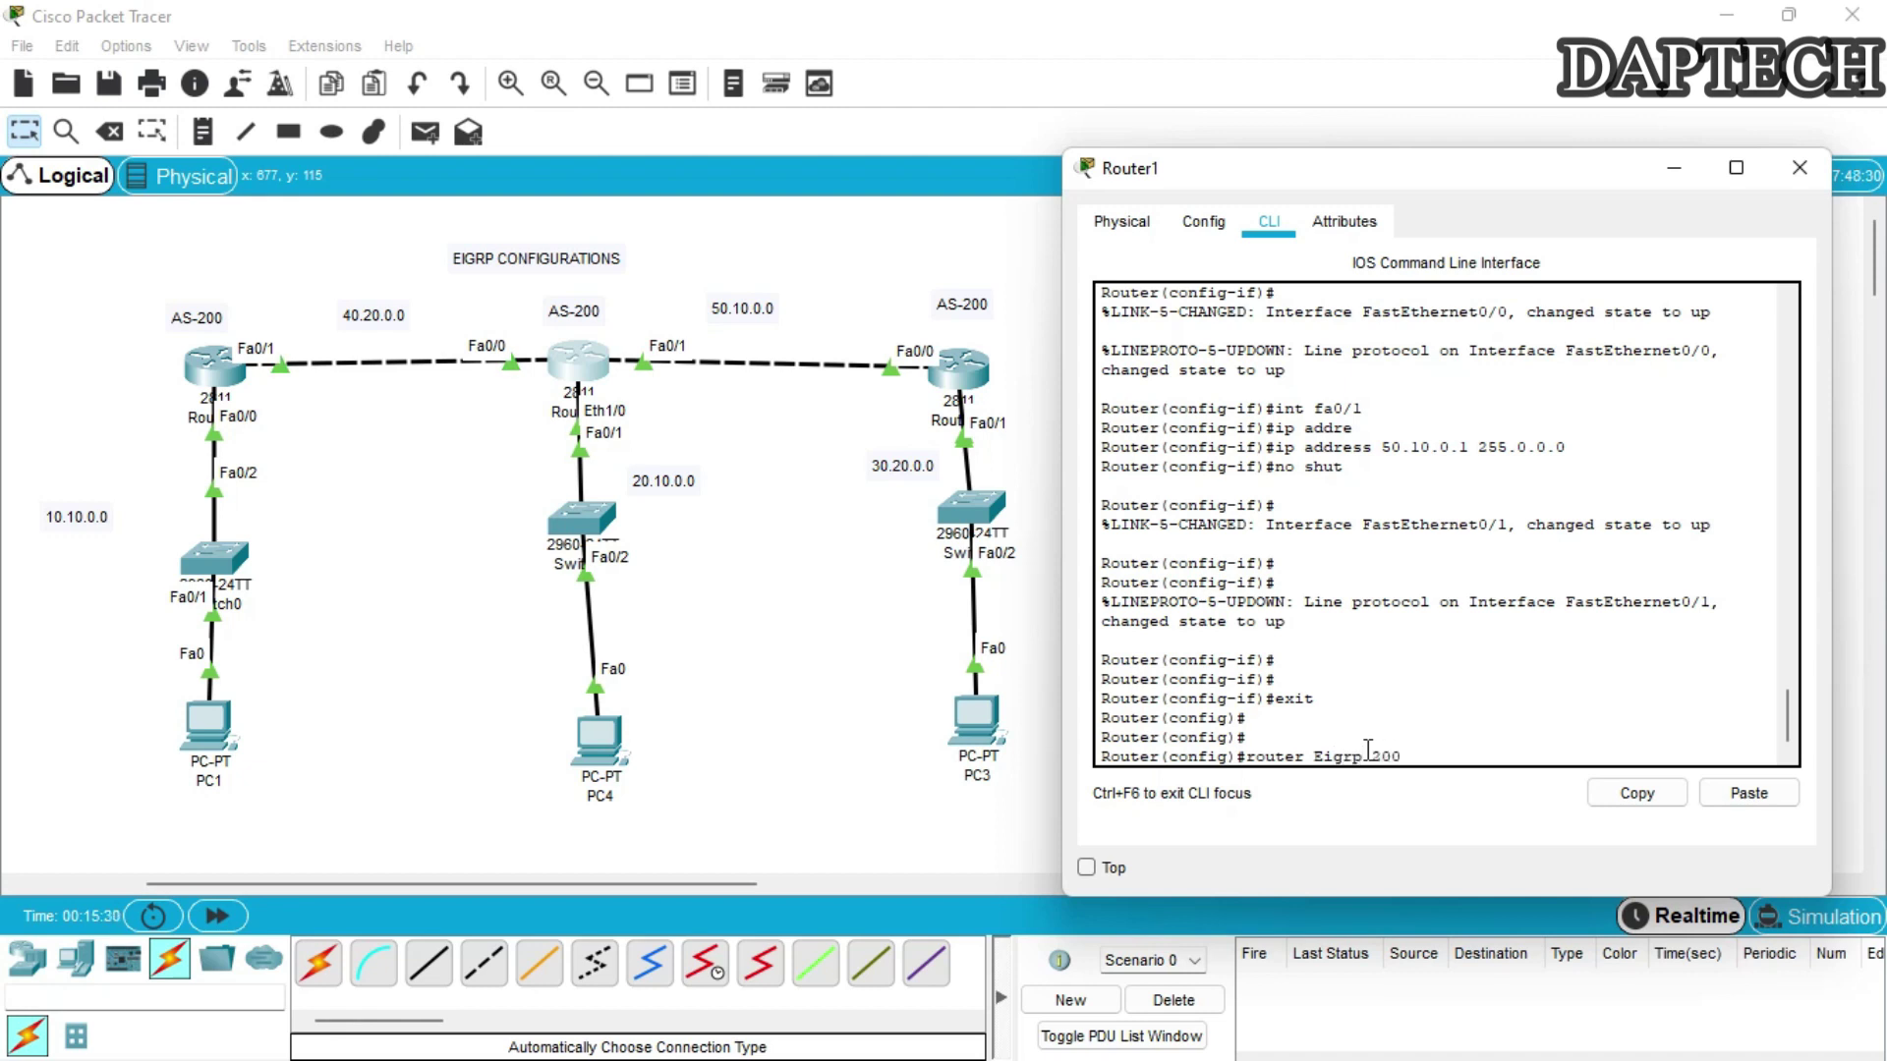
# Start EIGRP 200 on Router1 and advertise network 40.20.0.0 in it.
pyautogui.press('Return')
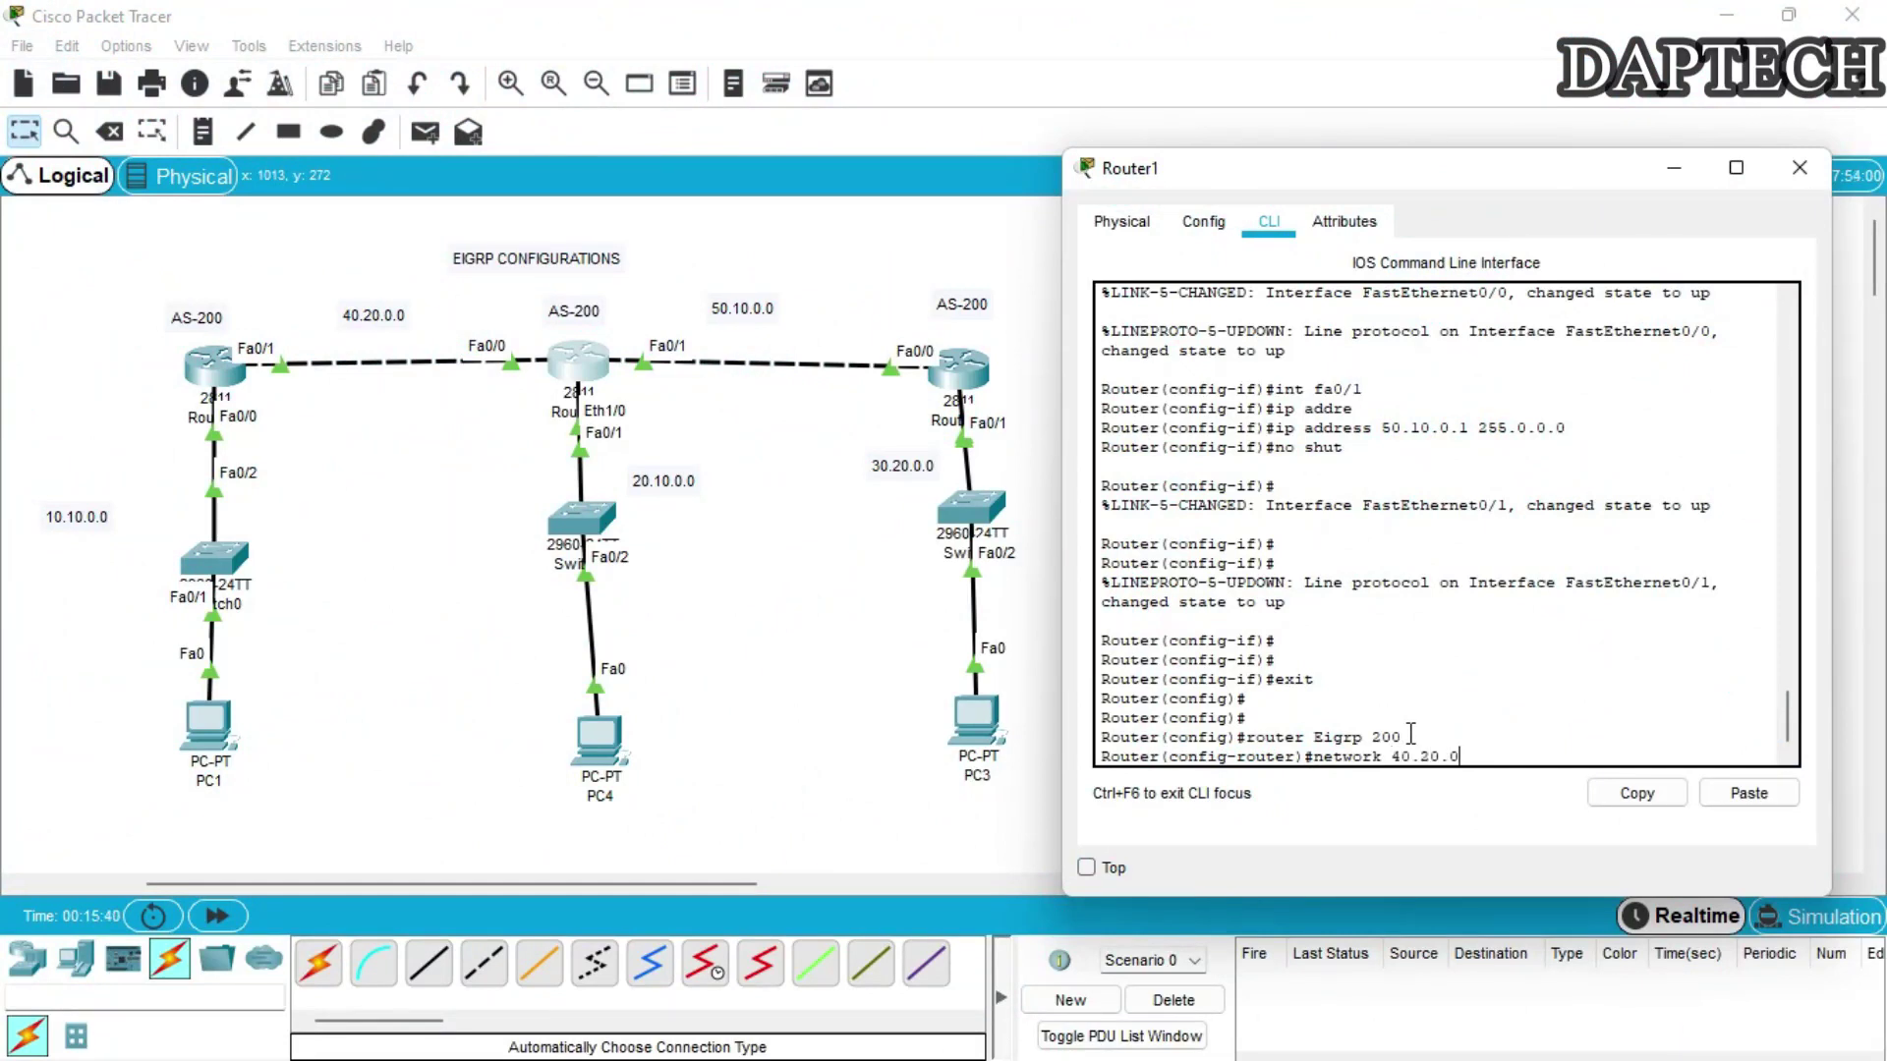
pyautogui.press('Return')
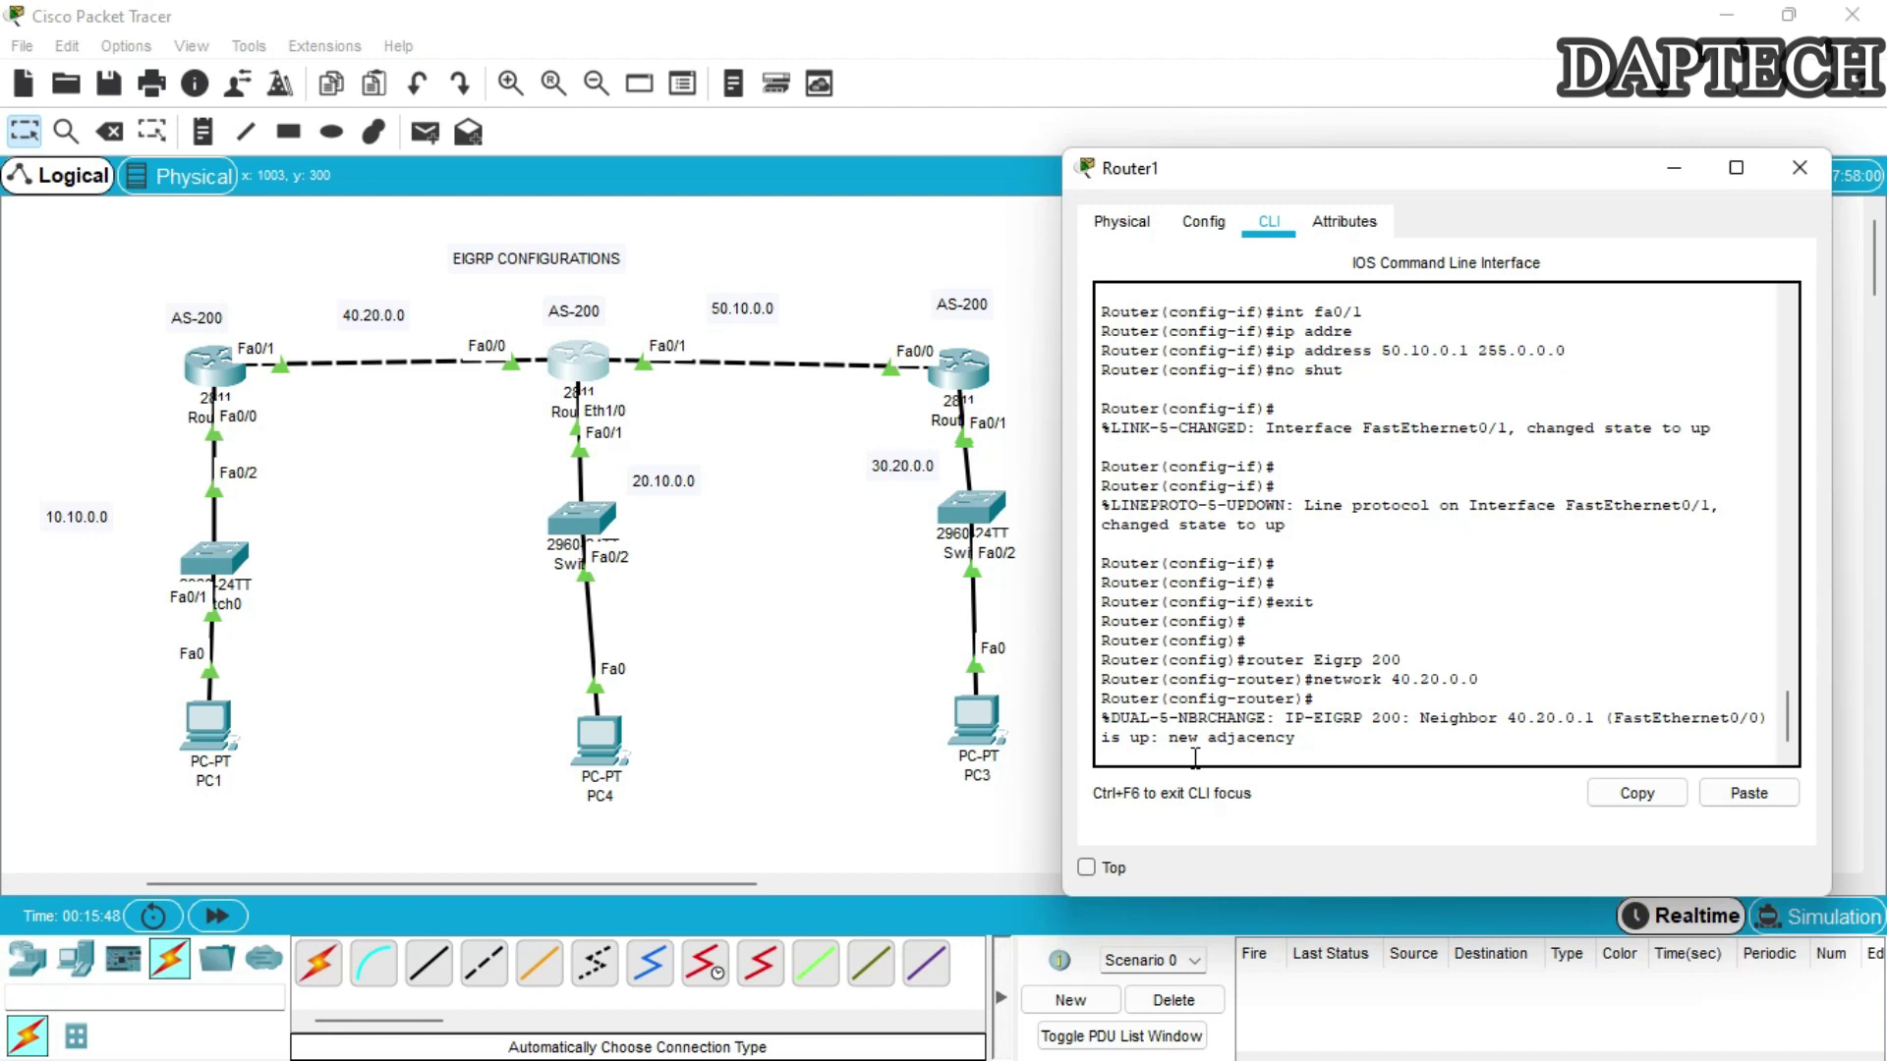
pyautogui.press('Return')
pyautogui.press('Return')
pyautogui.press('Return')
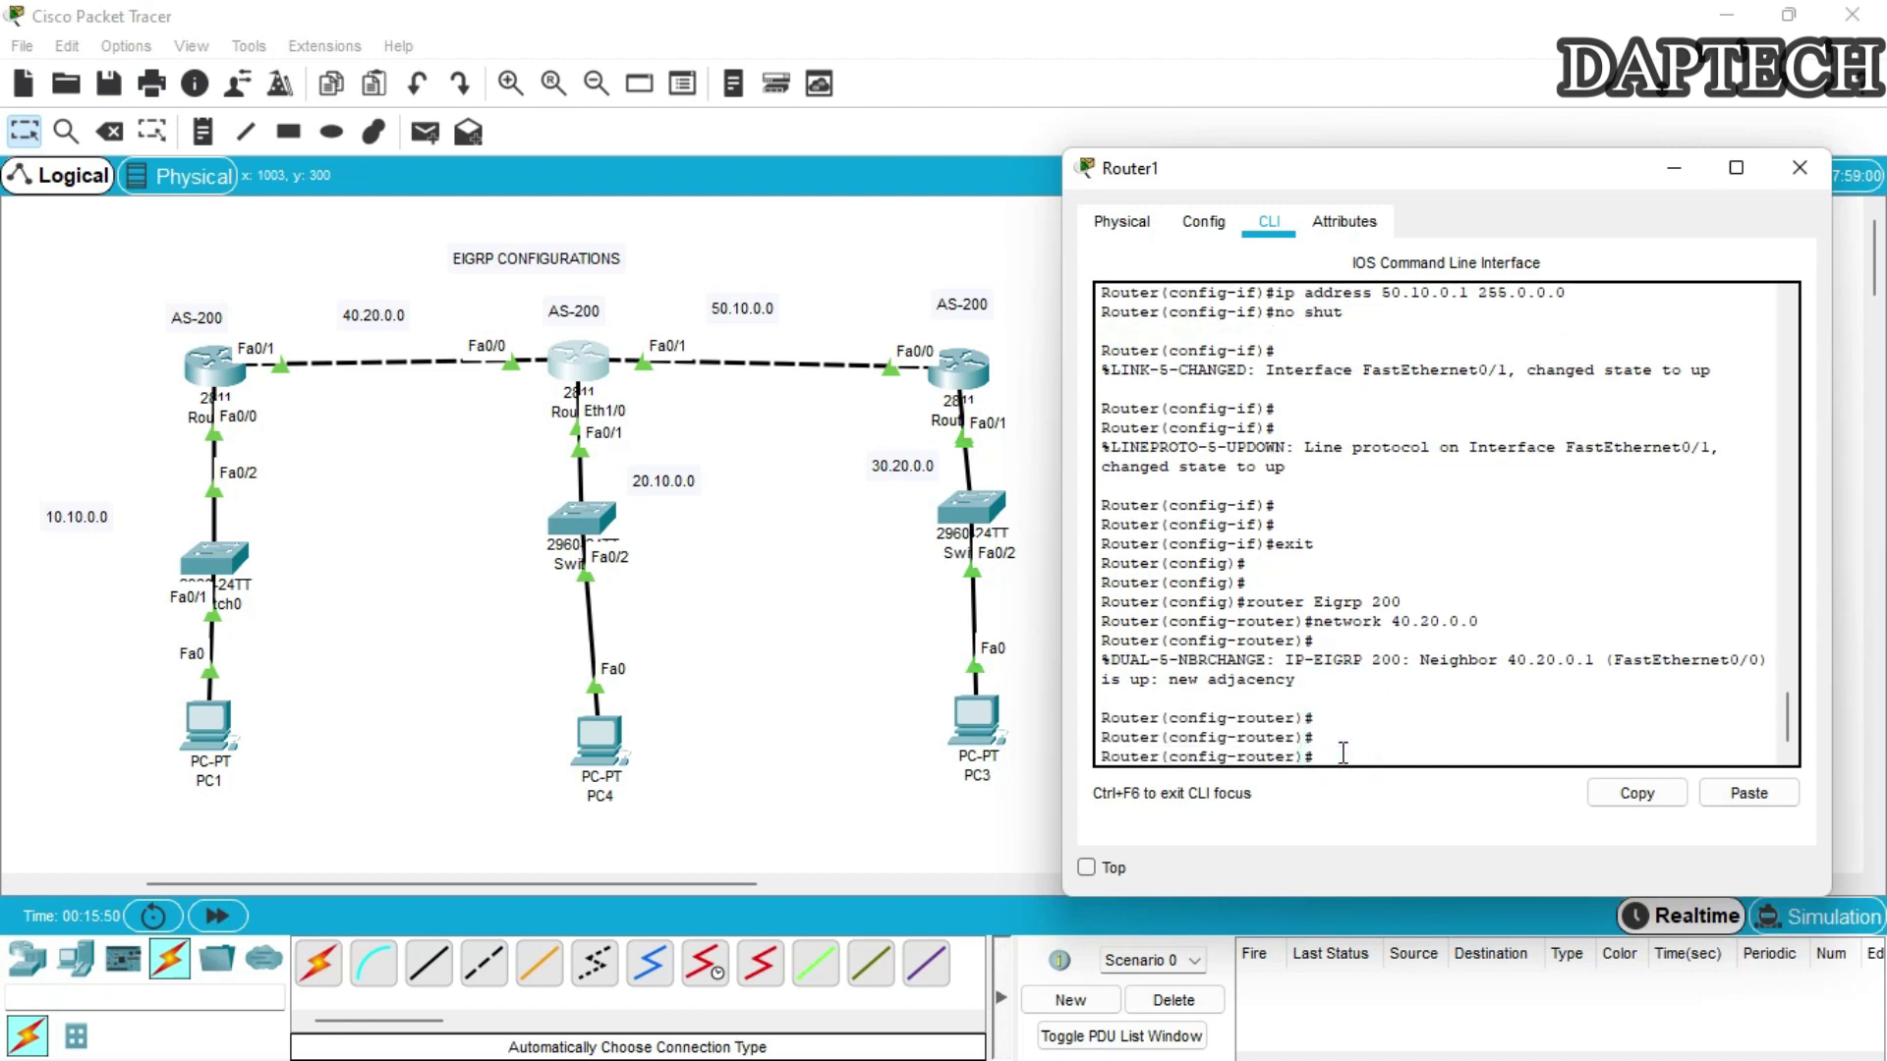
# Advertise network 20.10.0.0 in Router1's EIGRP process by editing the previous network command.
pyautogui.press('Up')
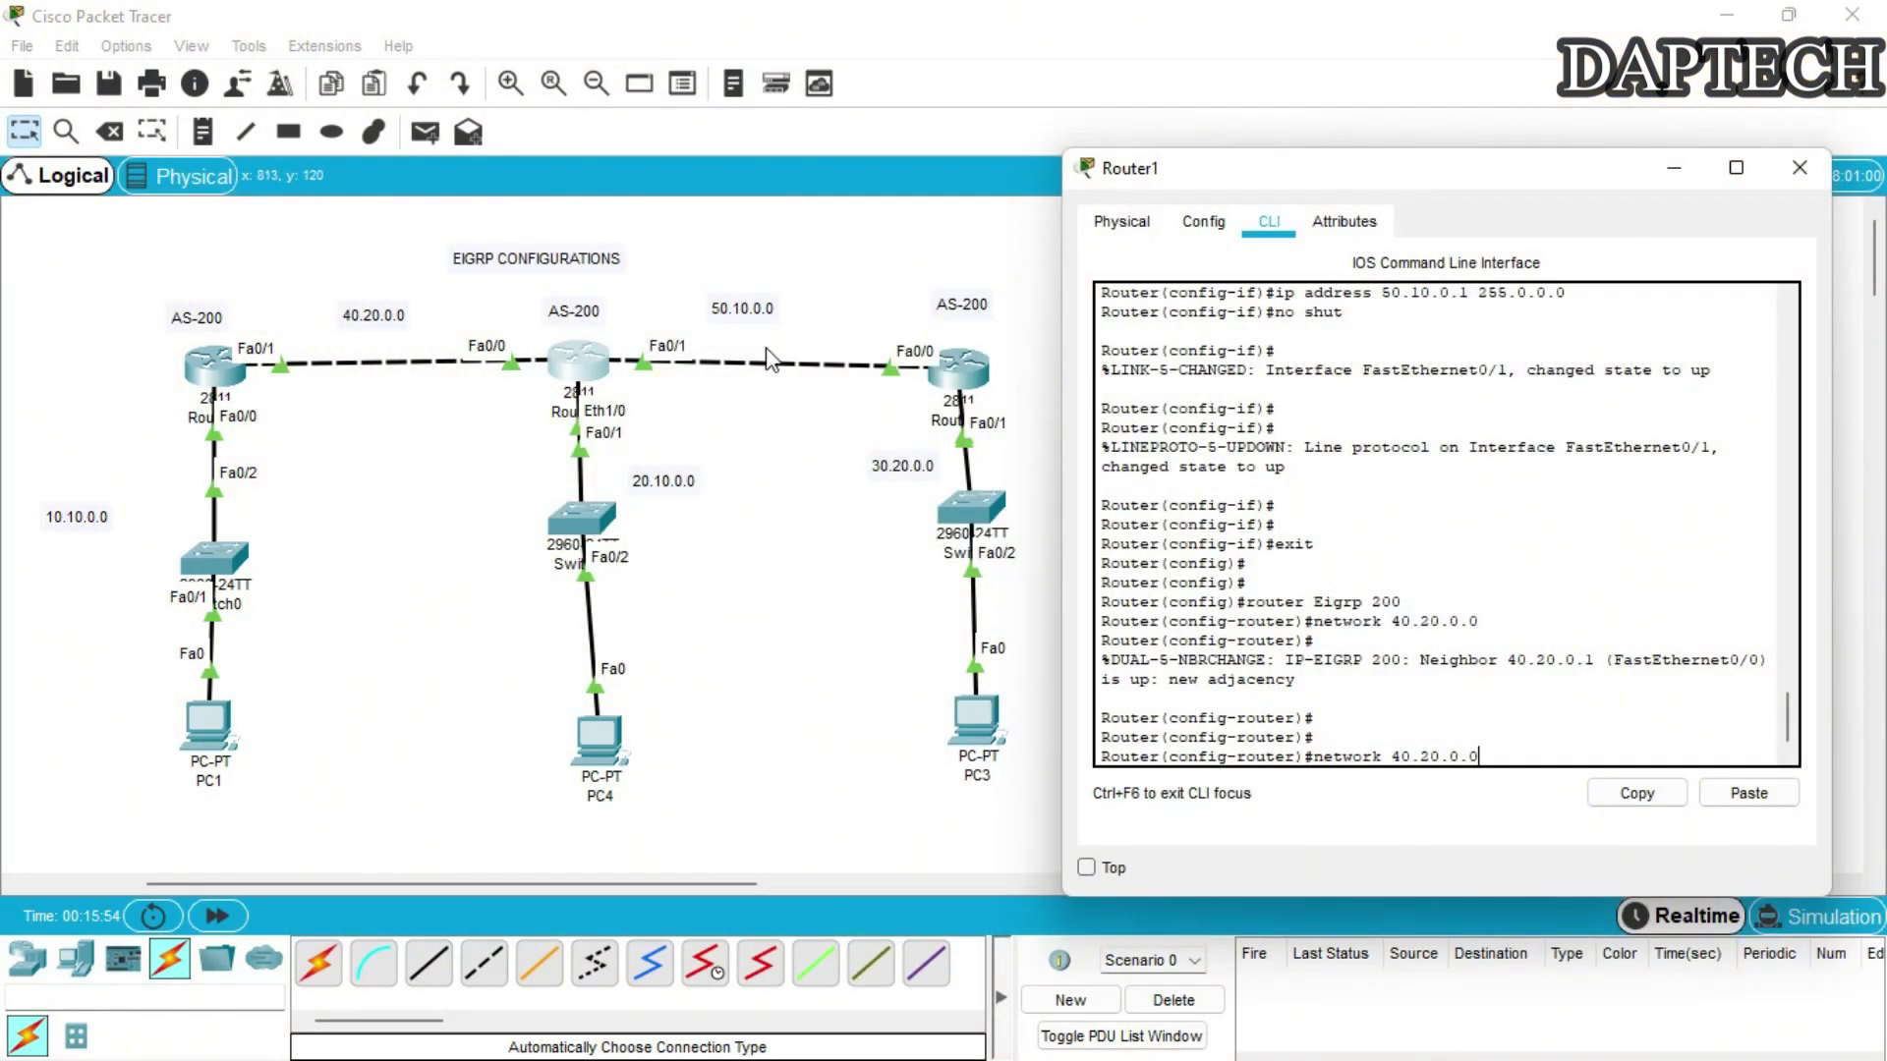
pyautogui.press('BackSpace')
pyautogui.press('BackSpace')
pyautogui.press('BackSpace')
pyautogui.press('BackSpace')
pyautogui.press('BackSpace')
pyautogui.press('BackSpace')
pyautogui.press('BackSpace')
pyautogui.write('20.10.0.0')
pyautogui.press('Return')
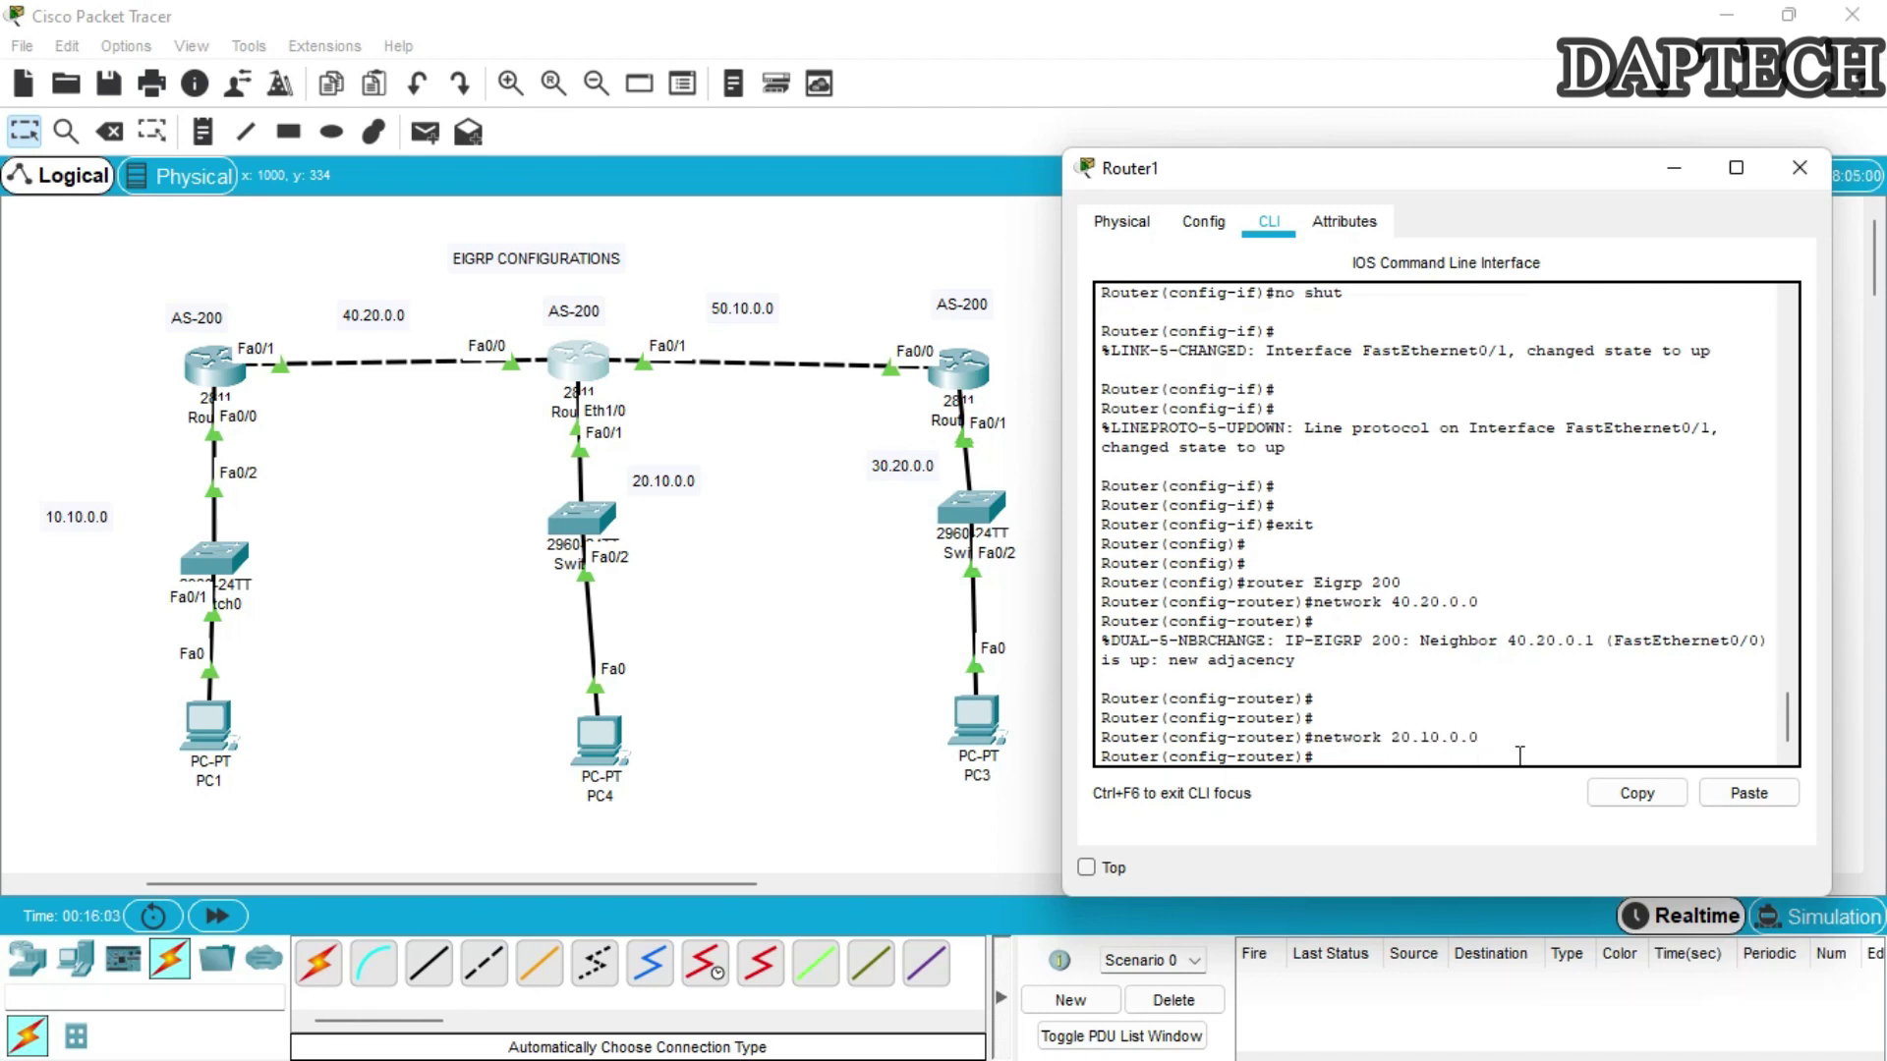
# Advertise network 50.10.0.0 in Router1's EIGRP process, again reusing the previous network command.
pyautogui.press('Up')
pyautogui.press('BackSpace')
pyautogui.press('BackSpace')
pyautogui.press('BackSpace')
pyautogui.press('BackSpace')
pyautogui.press('BackSpace')
pyautogui.press('BackSpace')
pyautogui.press('BackSpace')
pyautogui.press('BackSpace')
pyautogui.press('BackSpace')
pyautogui.write('5')
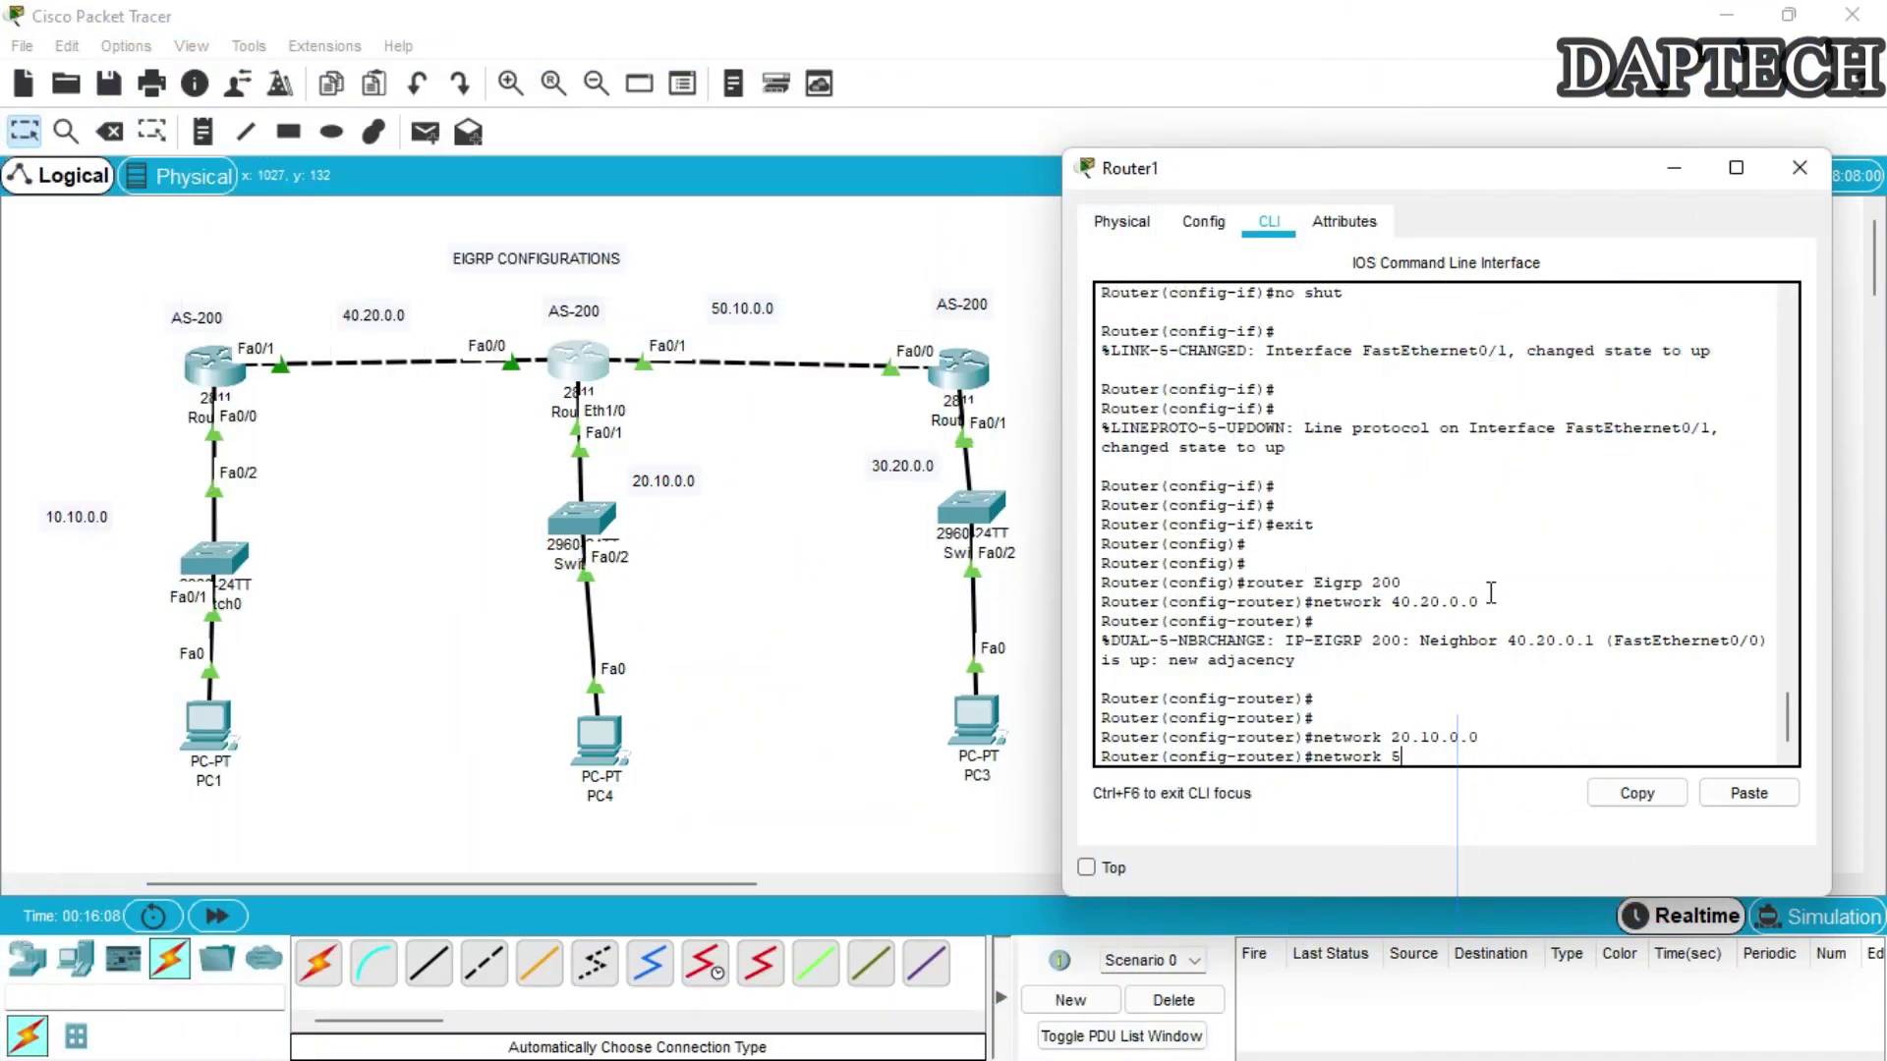
pyautogui.write('0.10.0.0')
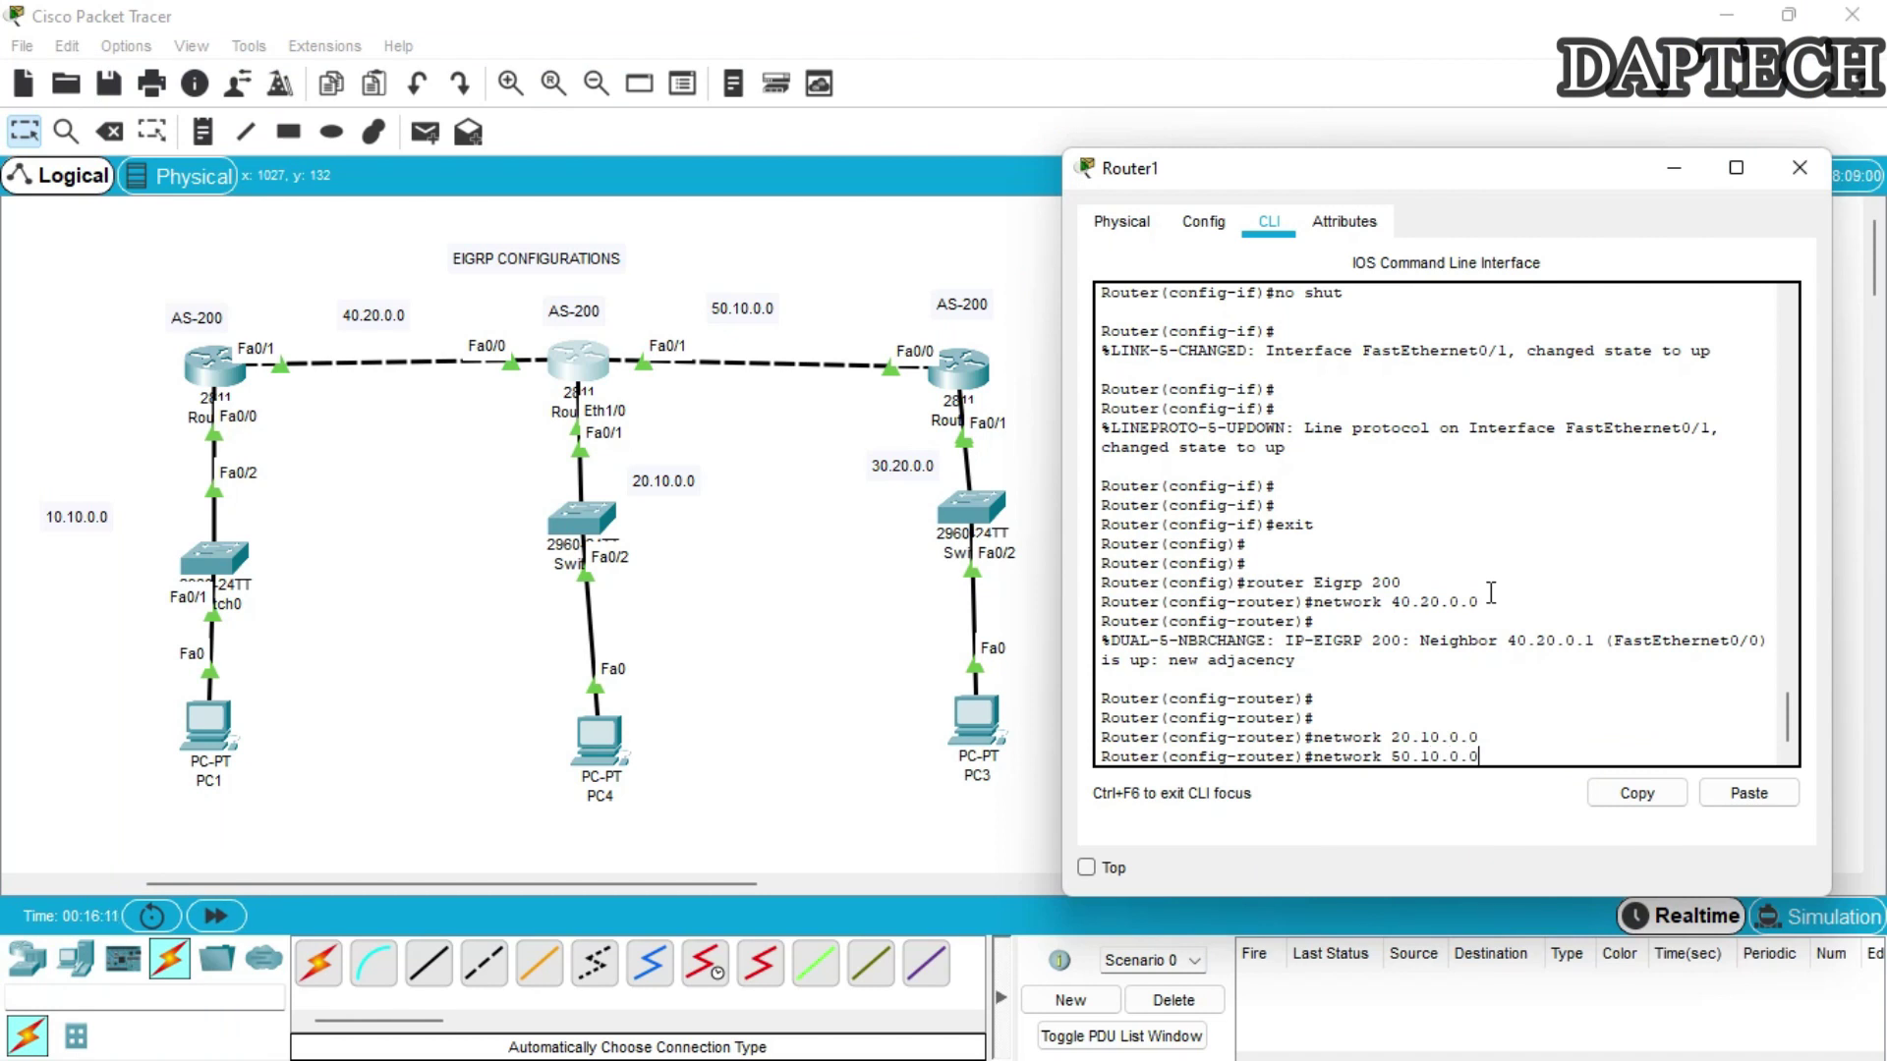
pyautogui.press('Return')
pyautogui.press('Return')
pyautogui.press('Return')
# Exit Router1's EIGRP and global configuration modes to return to privileged mode.
pyautogui.write('exit')
pyautogui.press('Return')
pyautogui.press('Return')
pyautogui.press('Return')
pyautogui.press('Return')
pyautogui.write('ex')
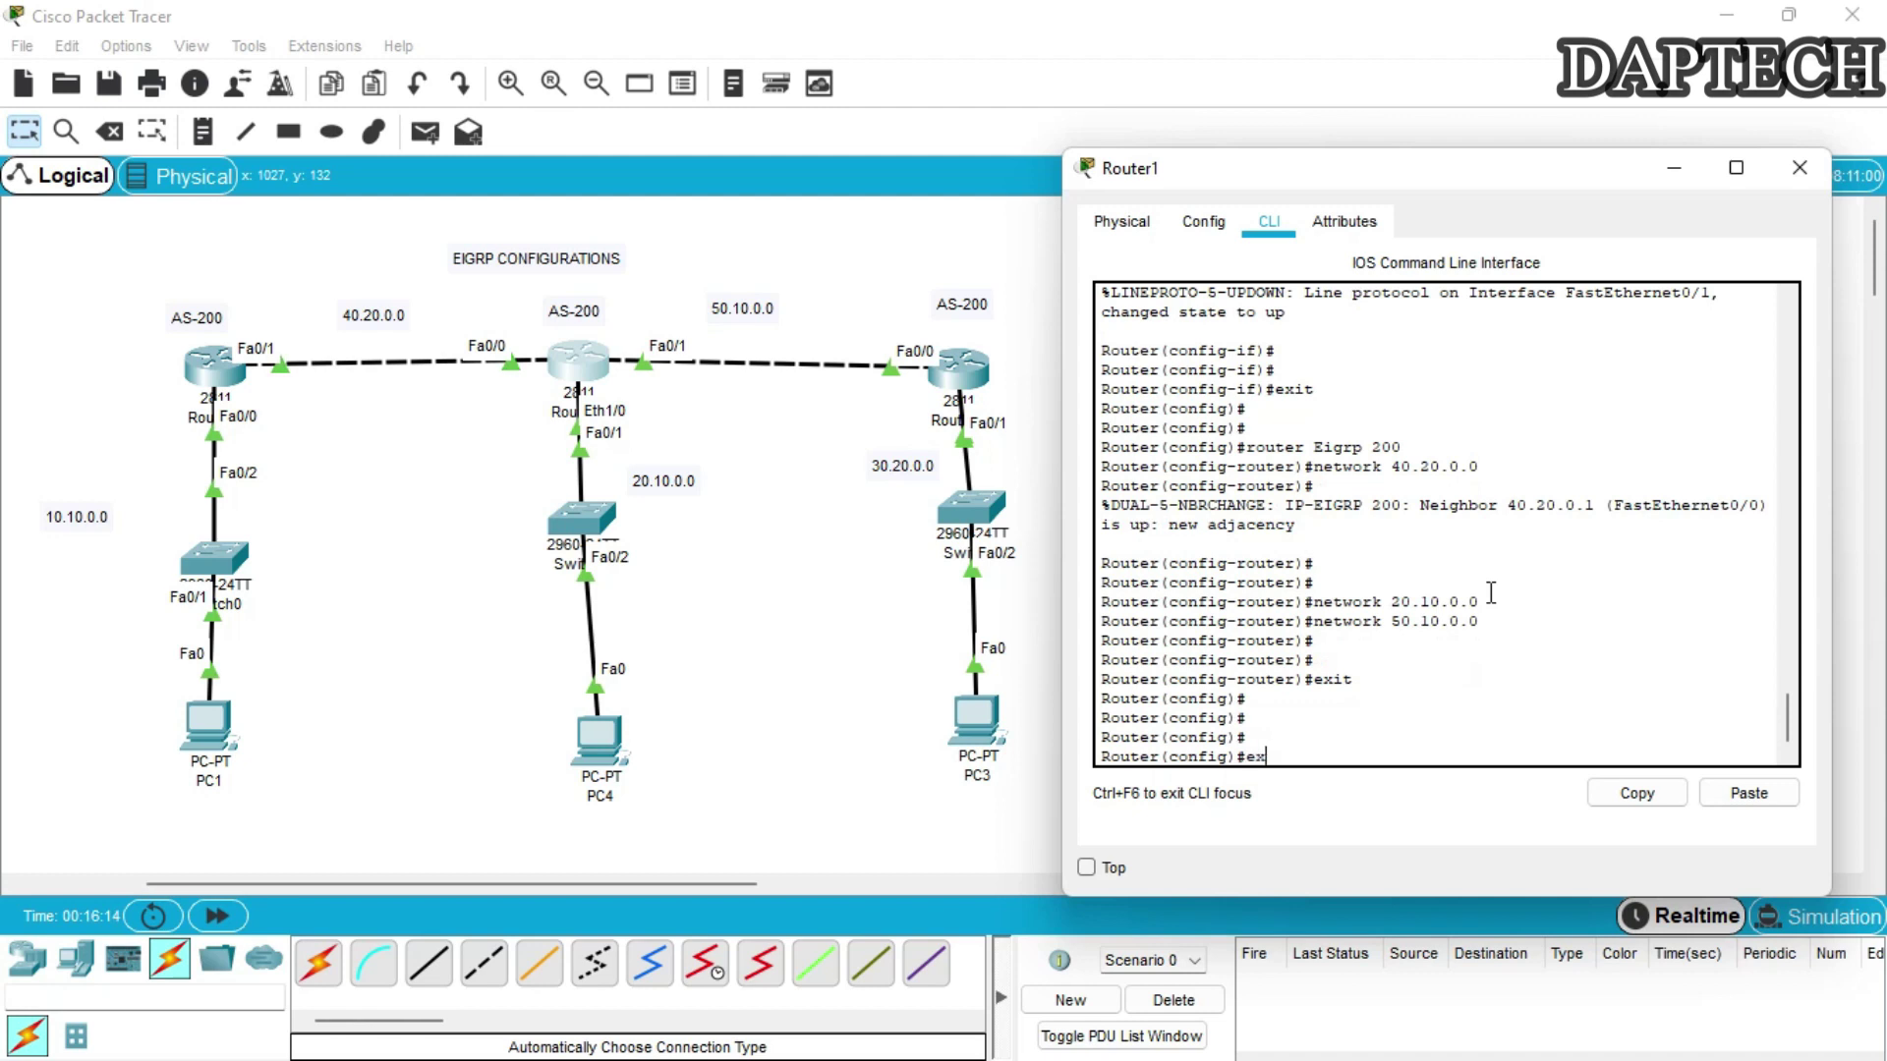
pyautogui.write('it')
pyautogui.press('Return')
pyautogui.press('Return')
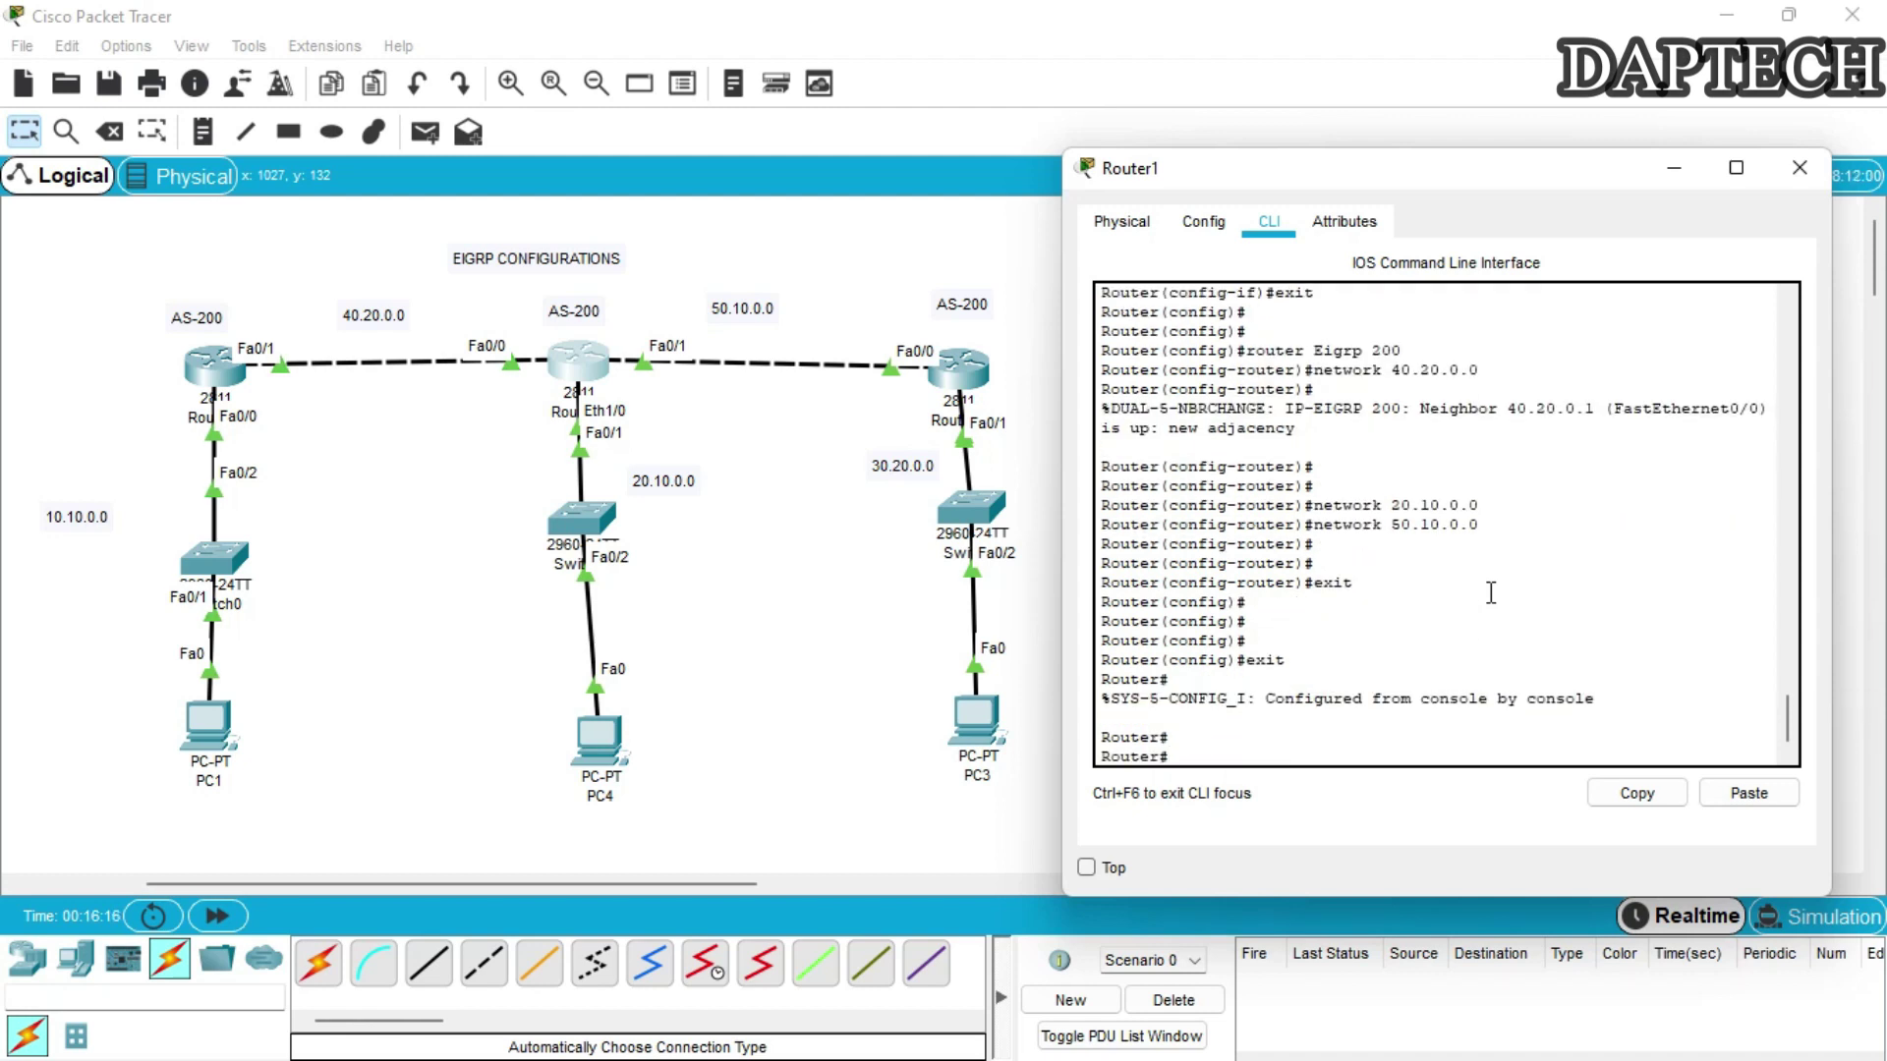
# Save Router1's running configuration to the startup configuration and close the Router1 window.
pyautogui.write('copy runn')
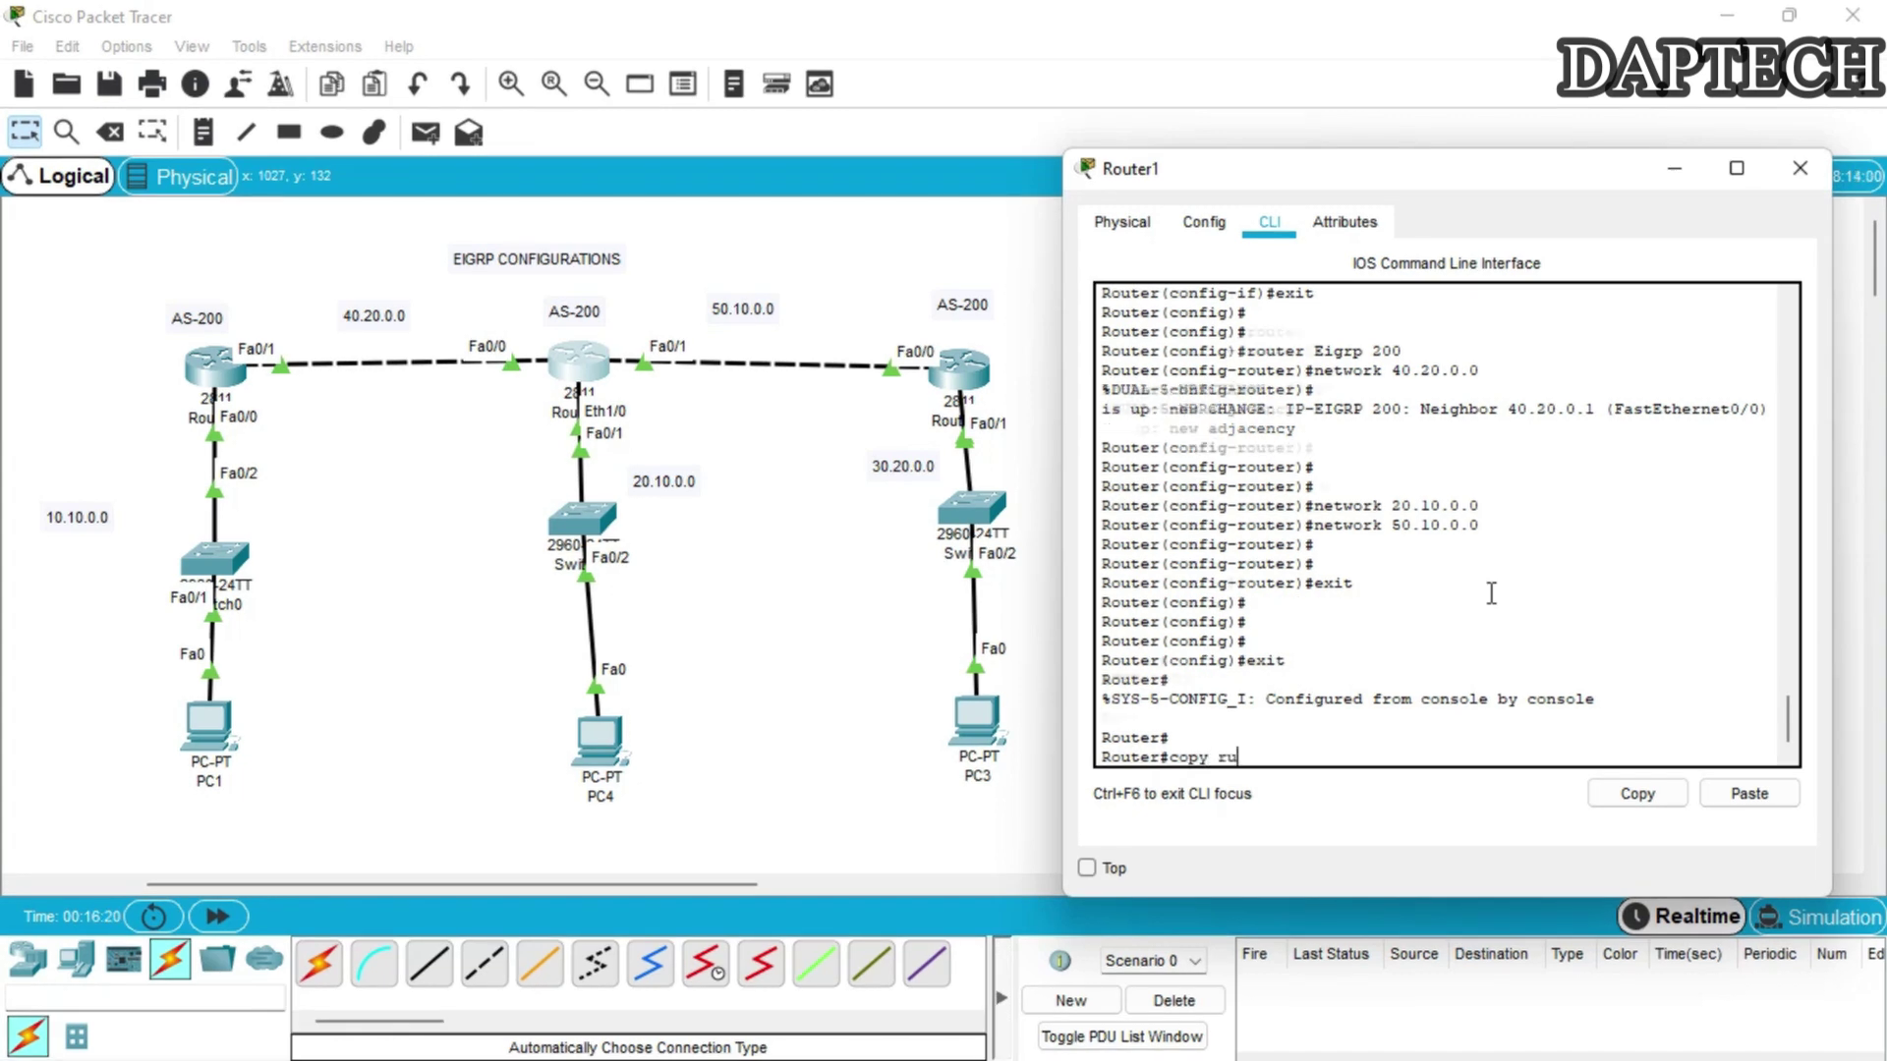
pyautogui.press('Tab')
pyautogui.write('a')
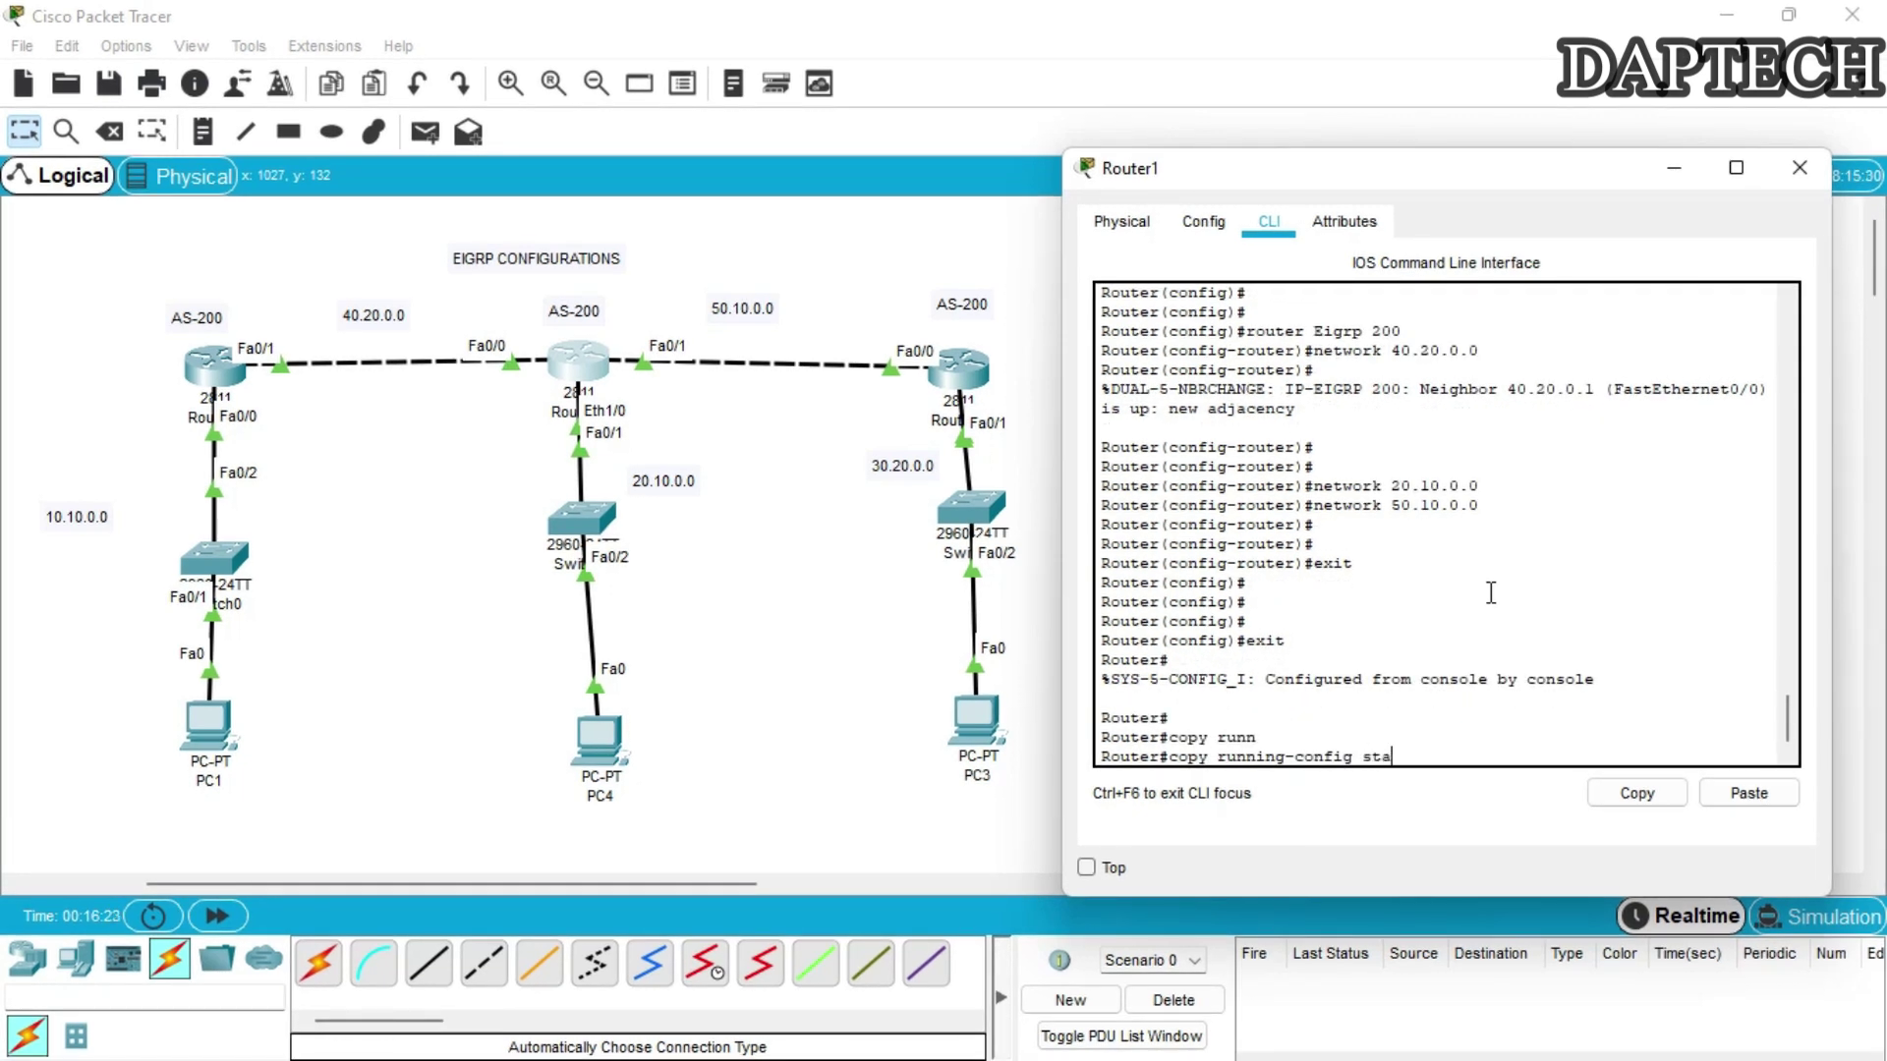
pyautogui.press('Tab')
pyautogui.press('Return')
pyautogui.press('Return')
pyautogui.press('Return')
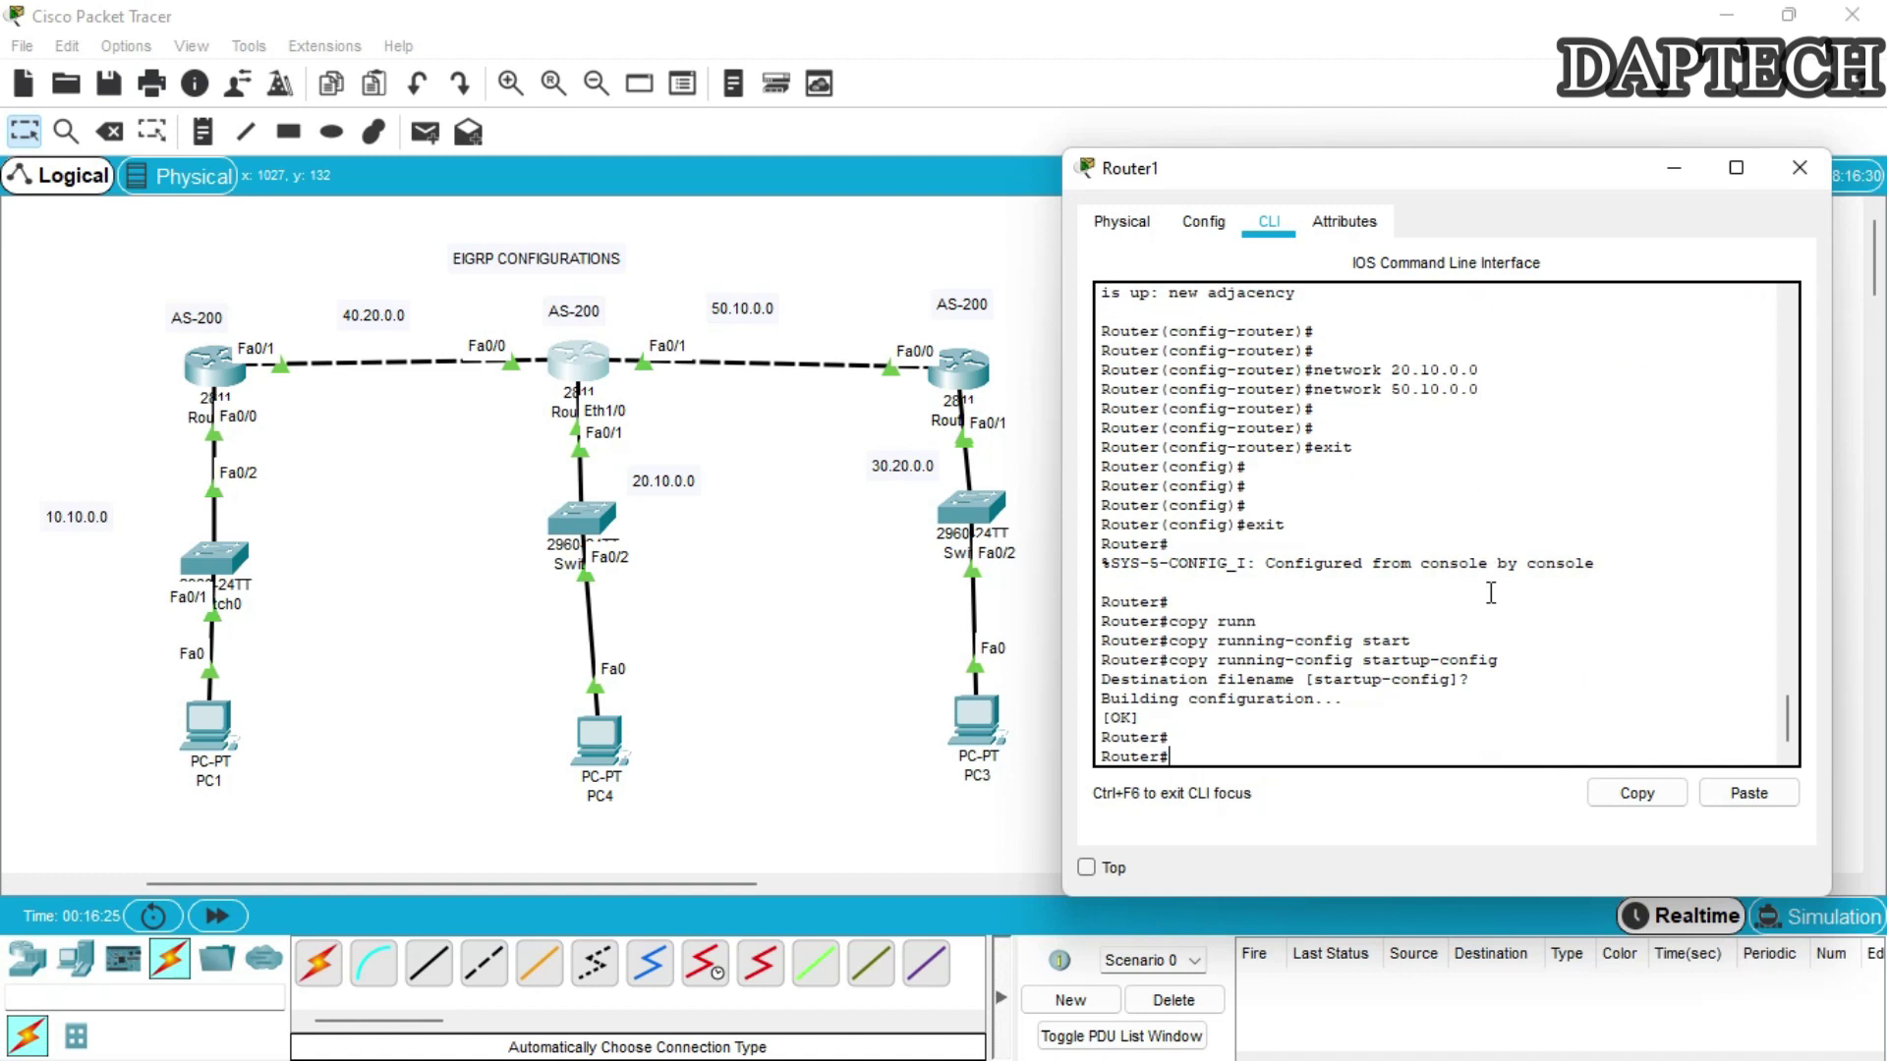
pyautogui.click(1799, 168)
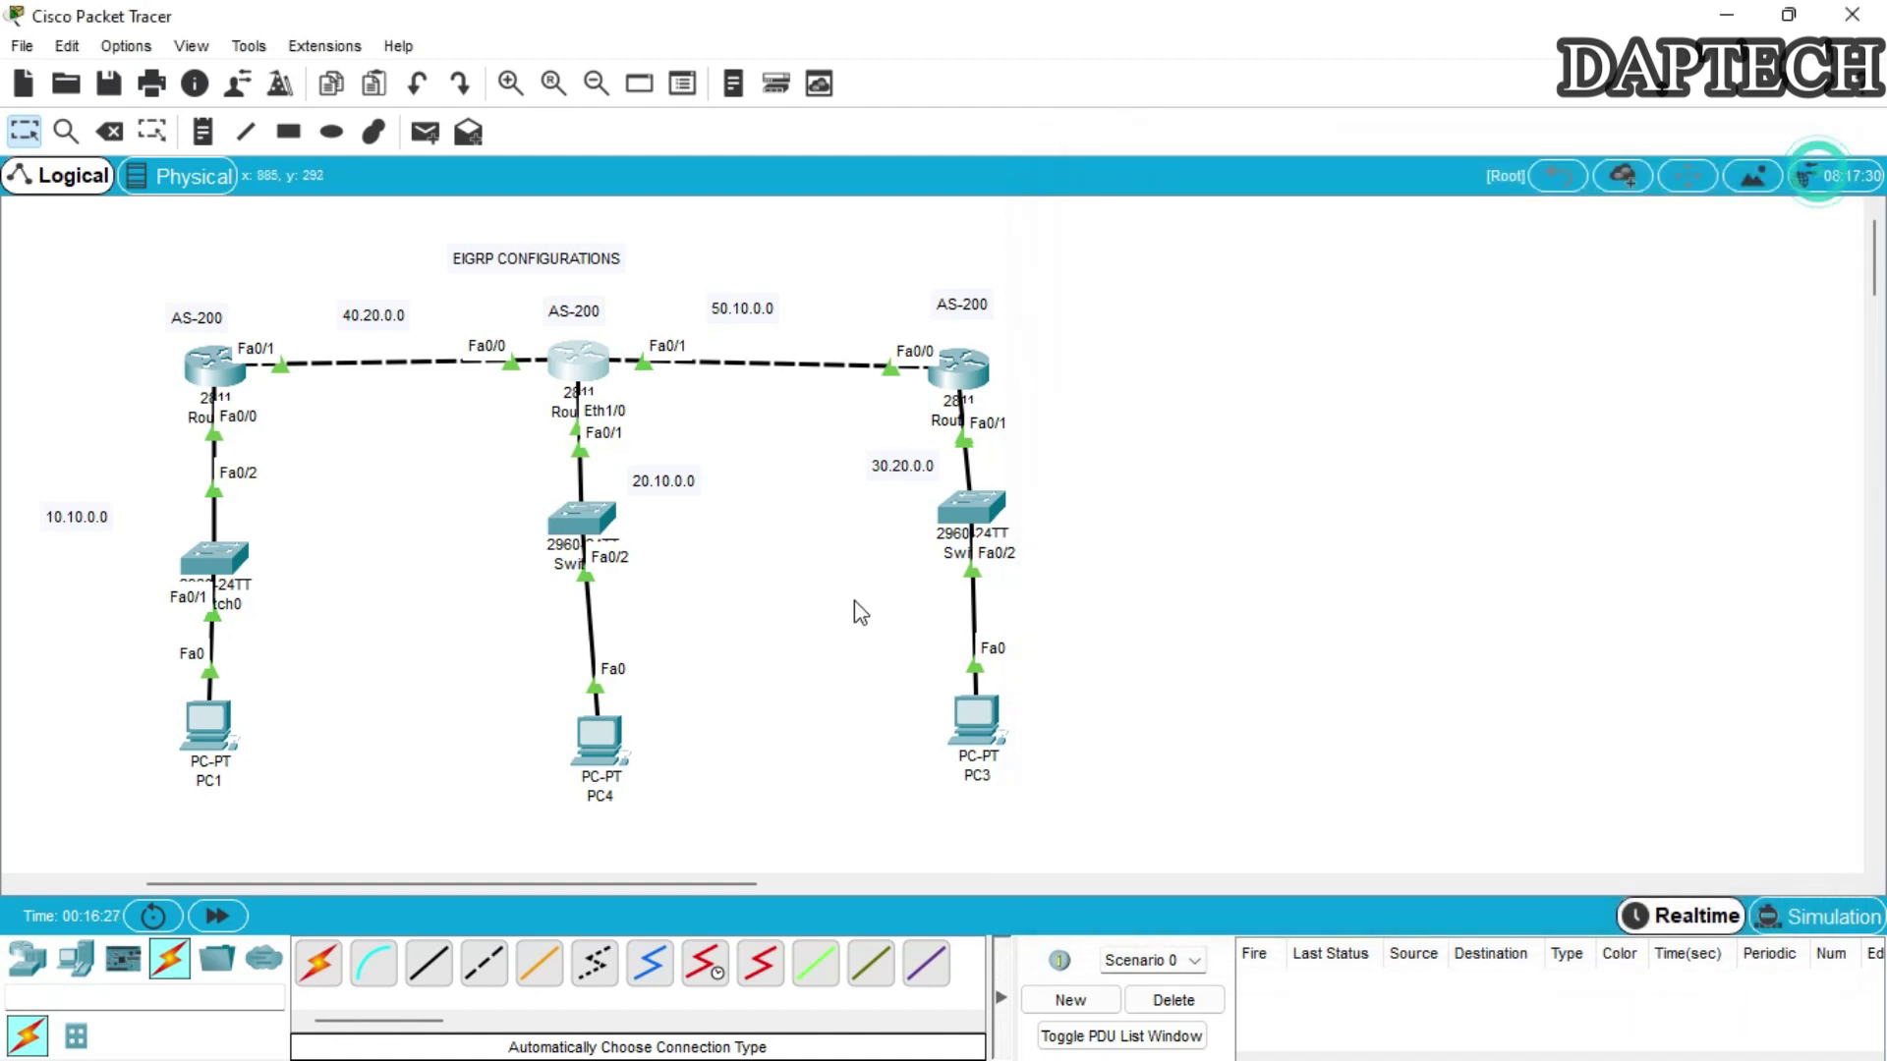
# Open Router2's command line, place its window beside the topology and bring up a fresh prompt.
pyautogui.click(1137, 474)
pyautogui.click(961, 371)
pyautogui.moveTo(1027, 173); pyautogui.dragTo(1485, 172)
pyautogui.click(1372, 758)
pyautogui.press('Return')
pyautogui.press('Return')
pyautogui.press('Return')
# Leave interface configuration on Router2 and start an EIGRP routing process with autonomous system number 200.
pyautogui.write('ex')
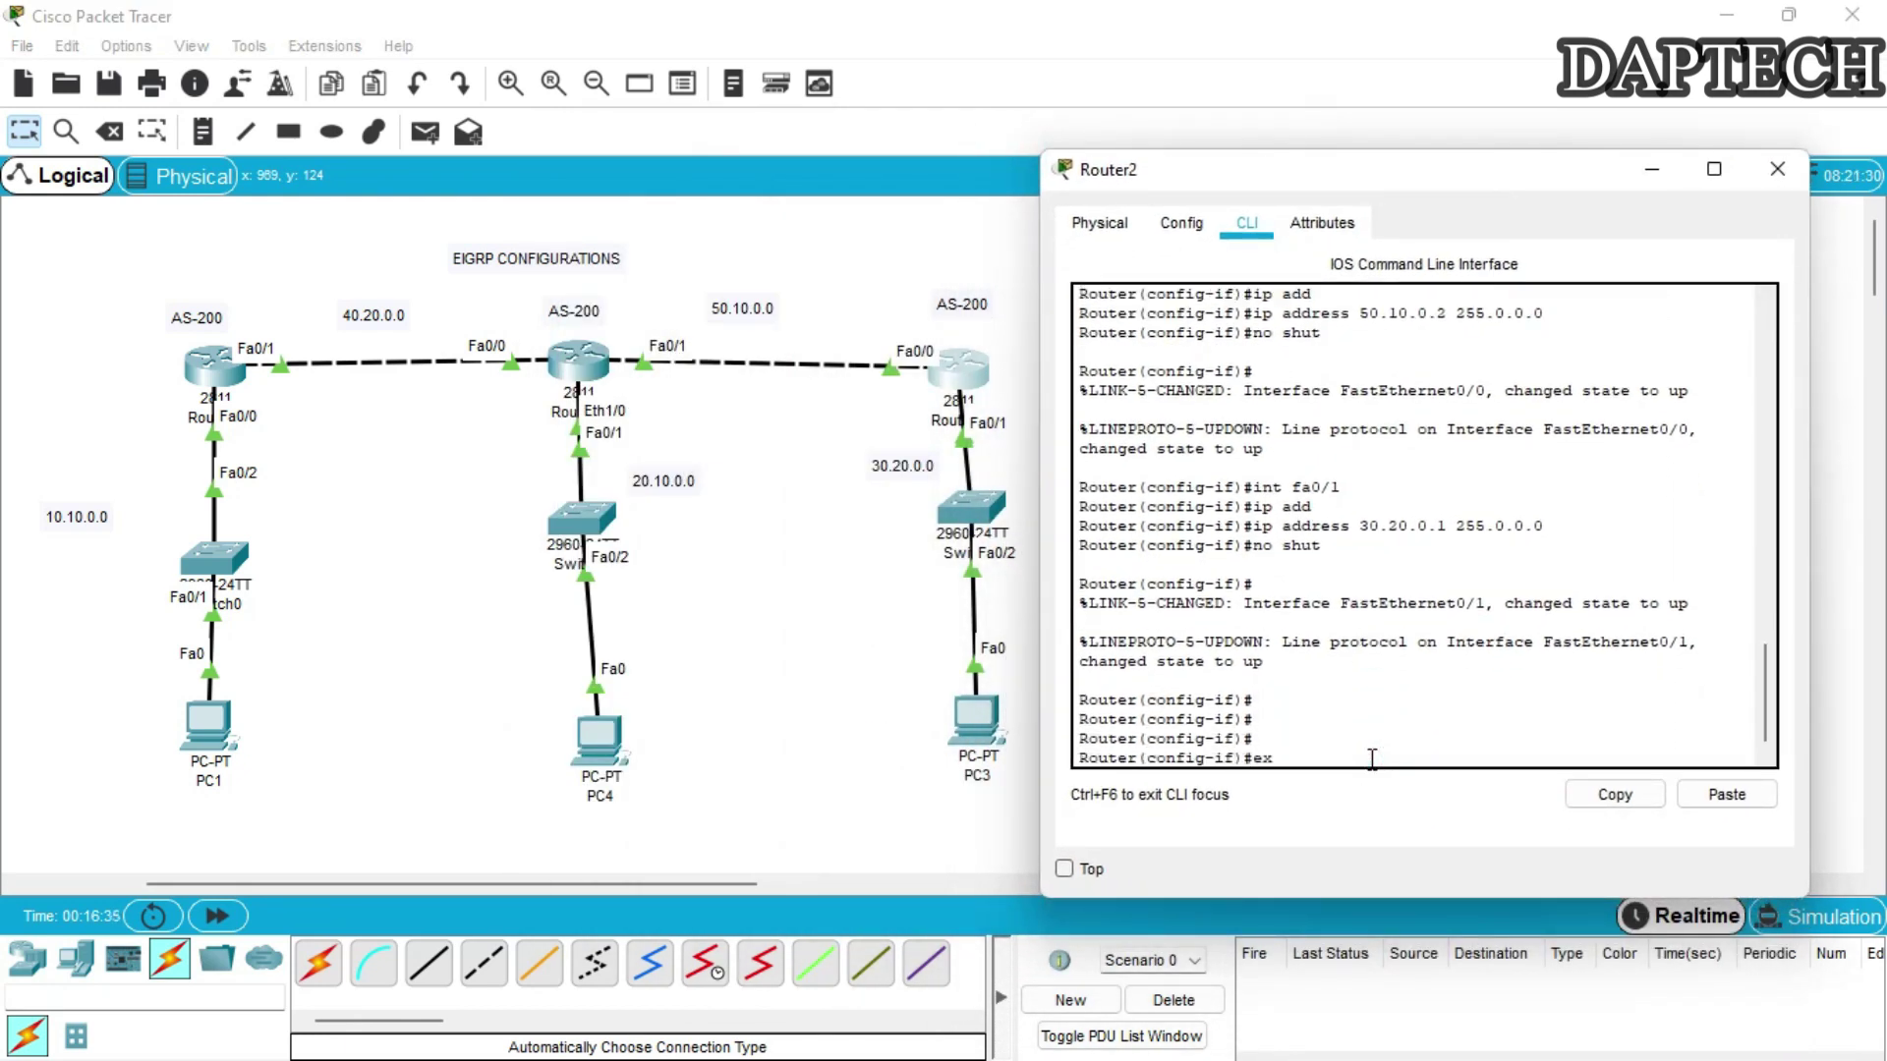
pyautogui.write('it')
pyautogui.press('Return')
pyautogui.press('Return')
pyautogui.press('Return')
pyautogui.press('Return')
pyautogui.write('router Eigrp 200')
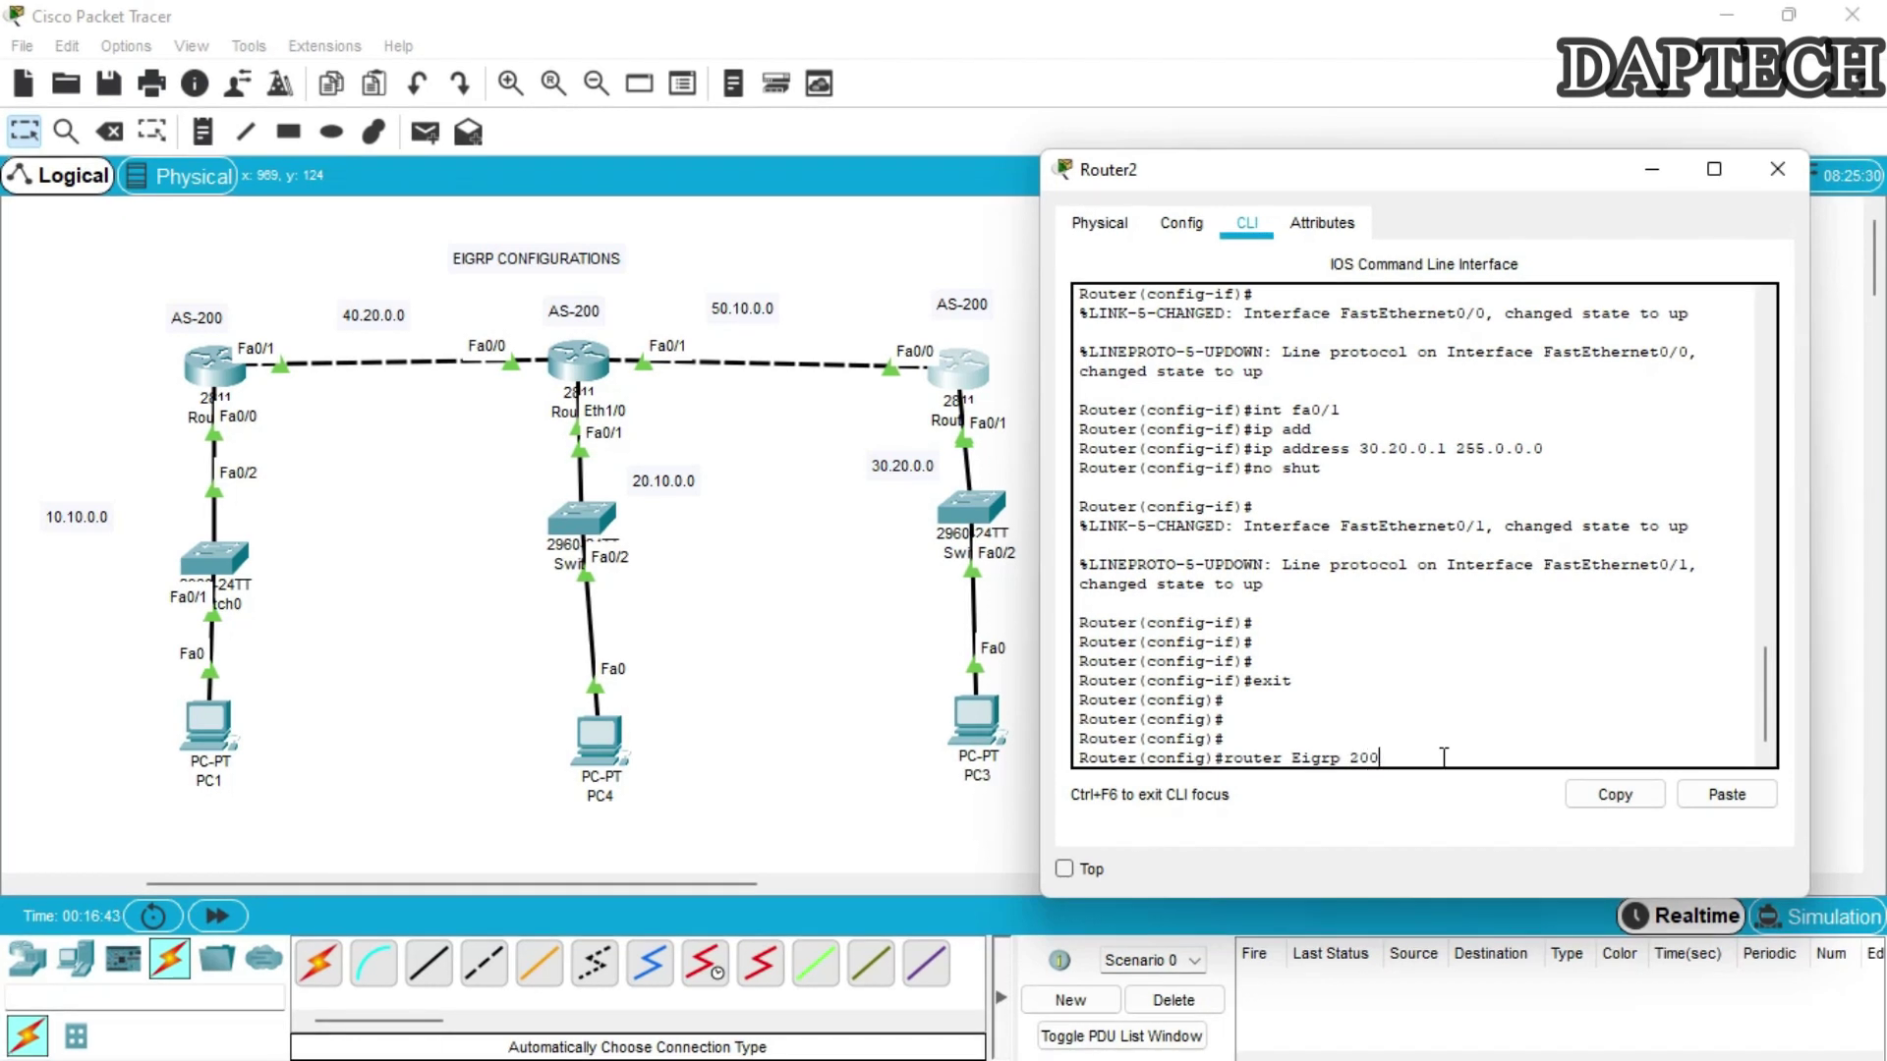
pyautogui.press('Return')
pyautogui.press('Return')
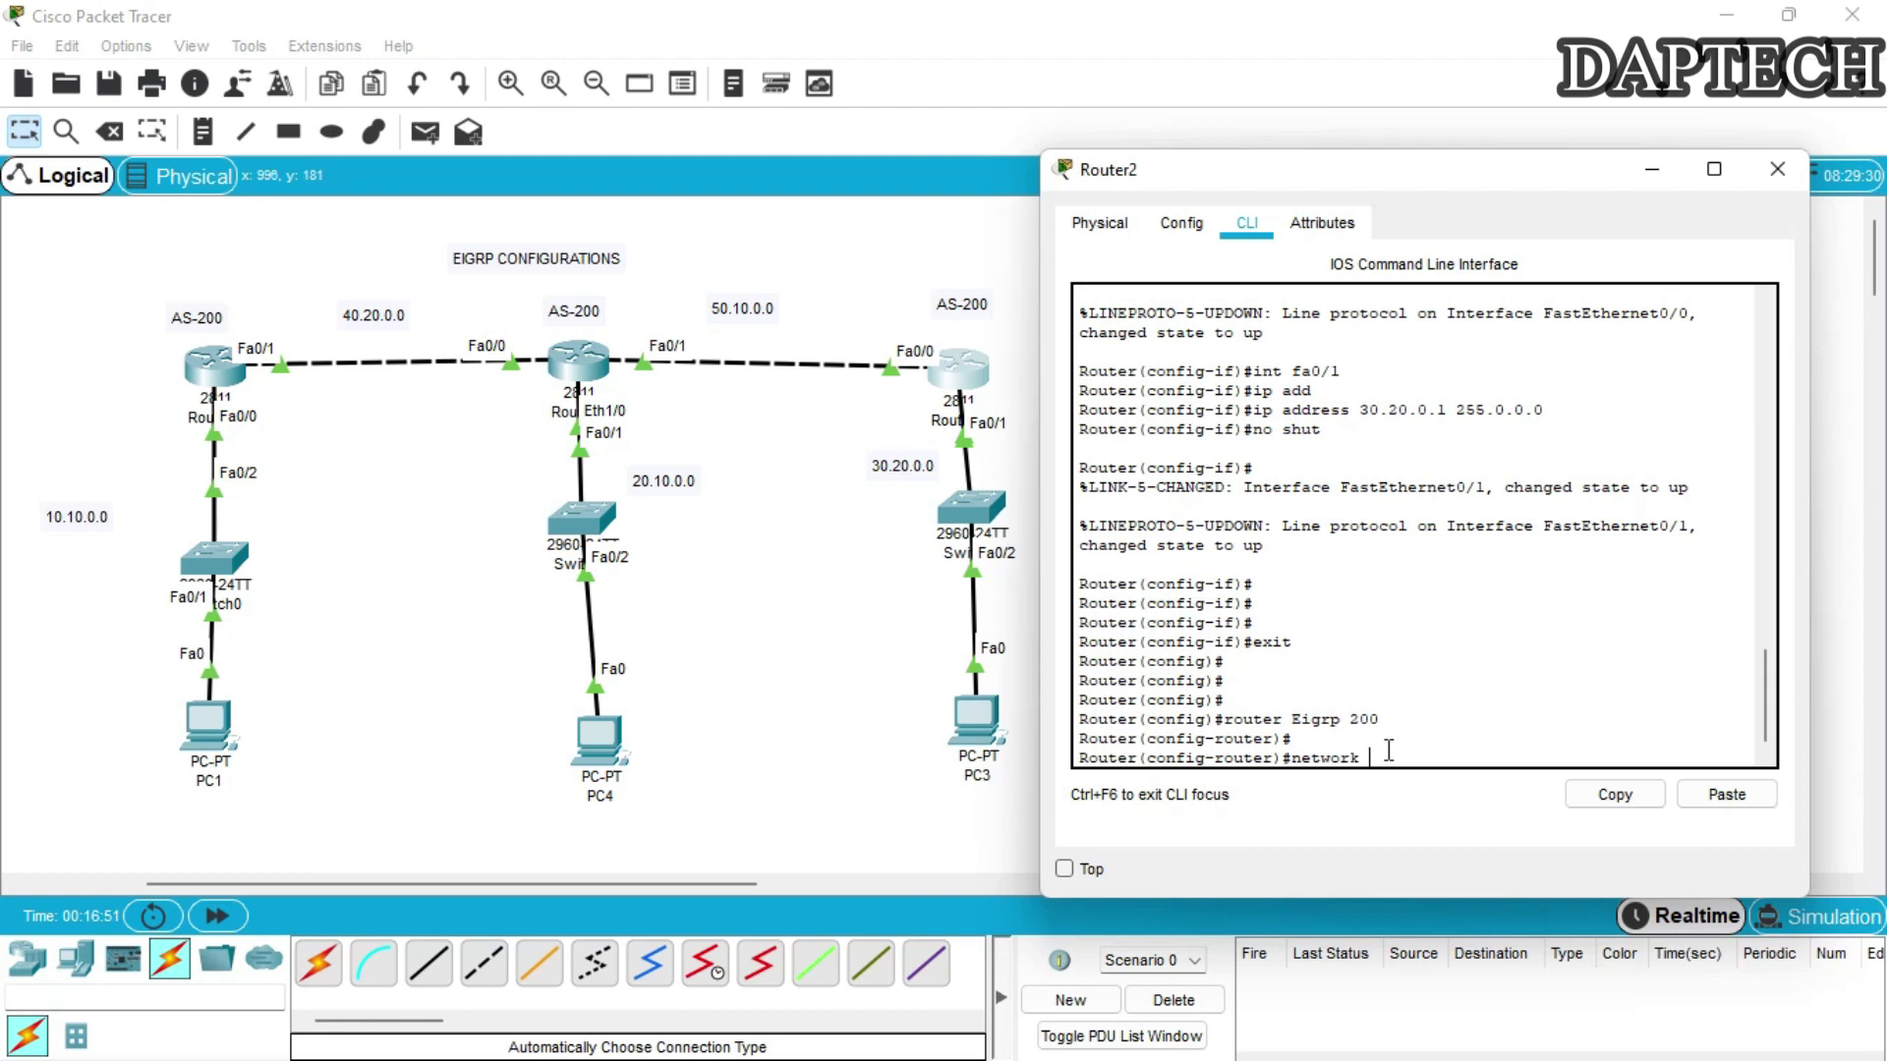
# Advertise networks 50.10.0.0 and 30.20.0.0 in Router2's EIGRP 200 process.
pyautogui.write('0.10.0.0')
pyautogui.press('Return')
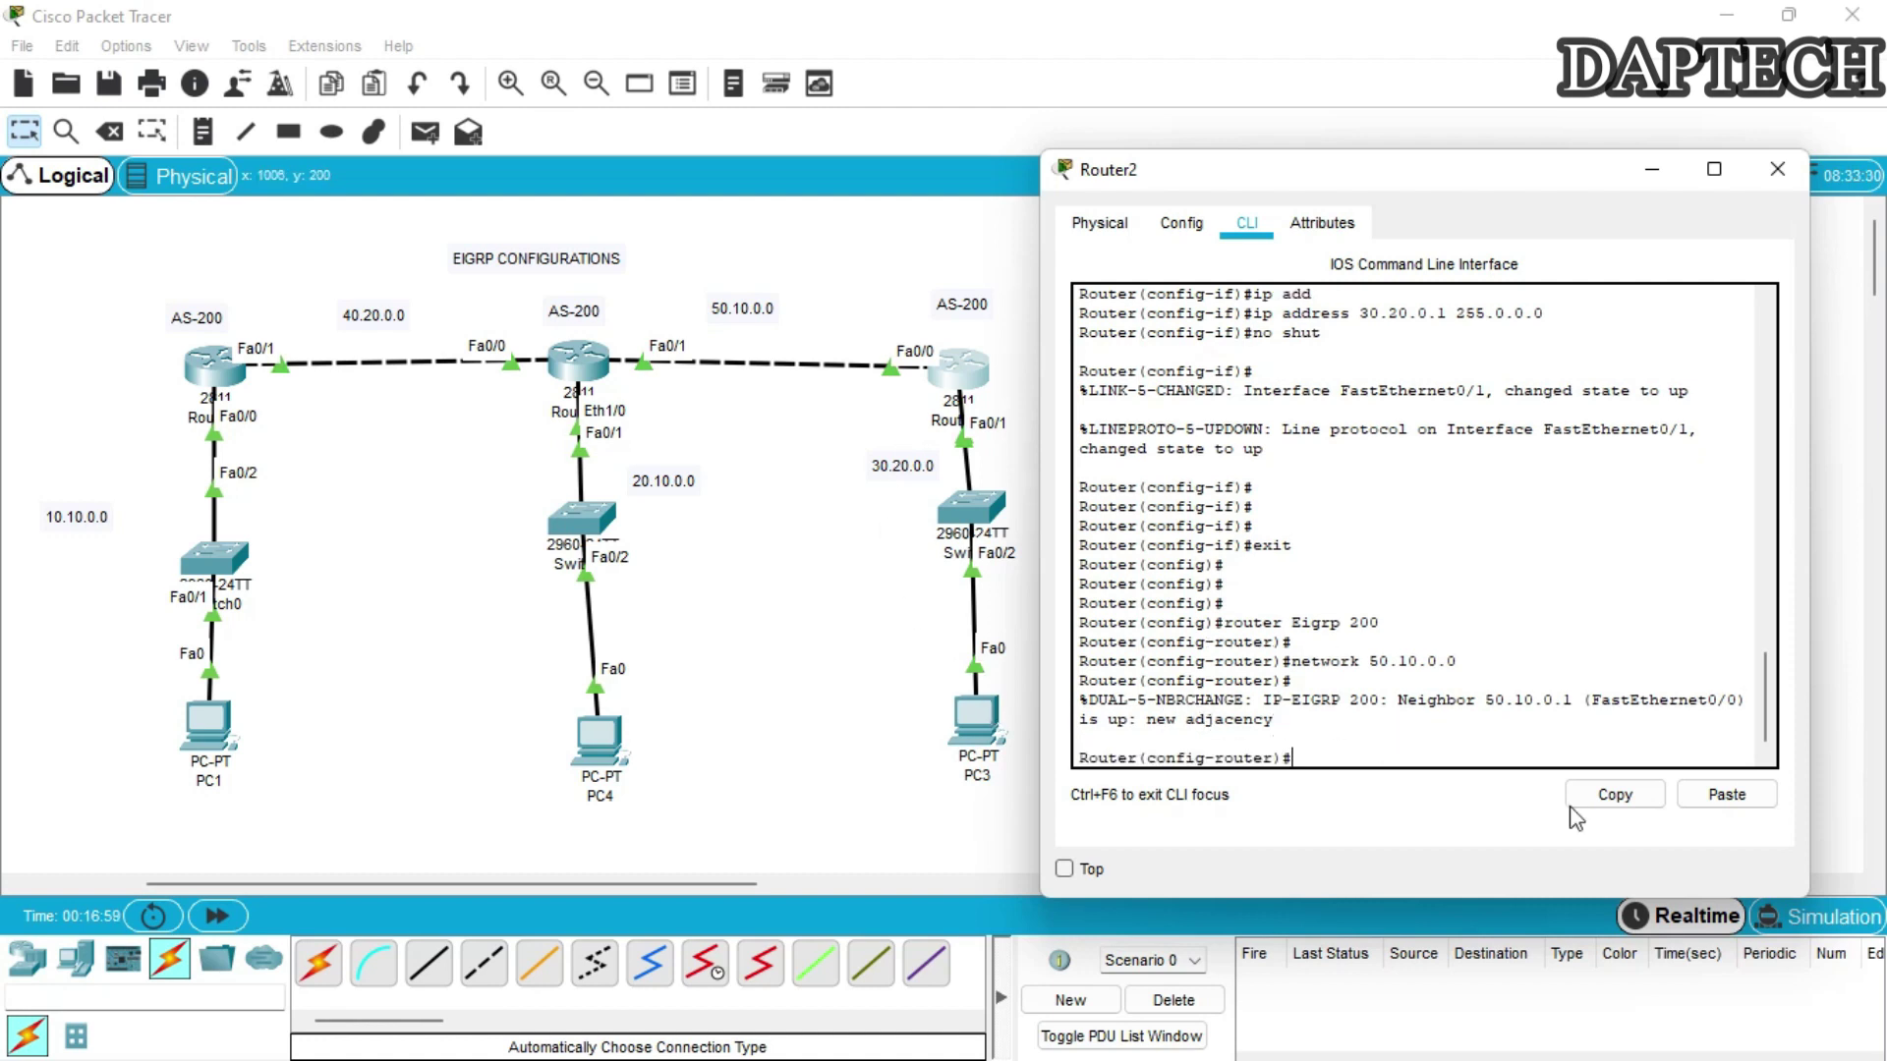
pyautogui.press('Up')
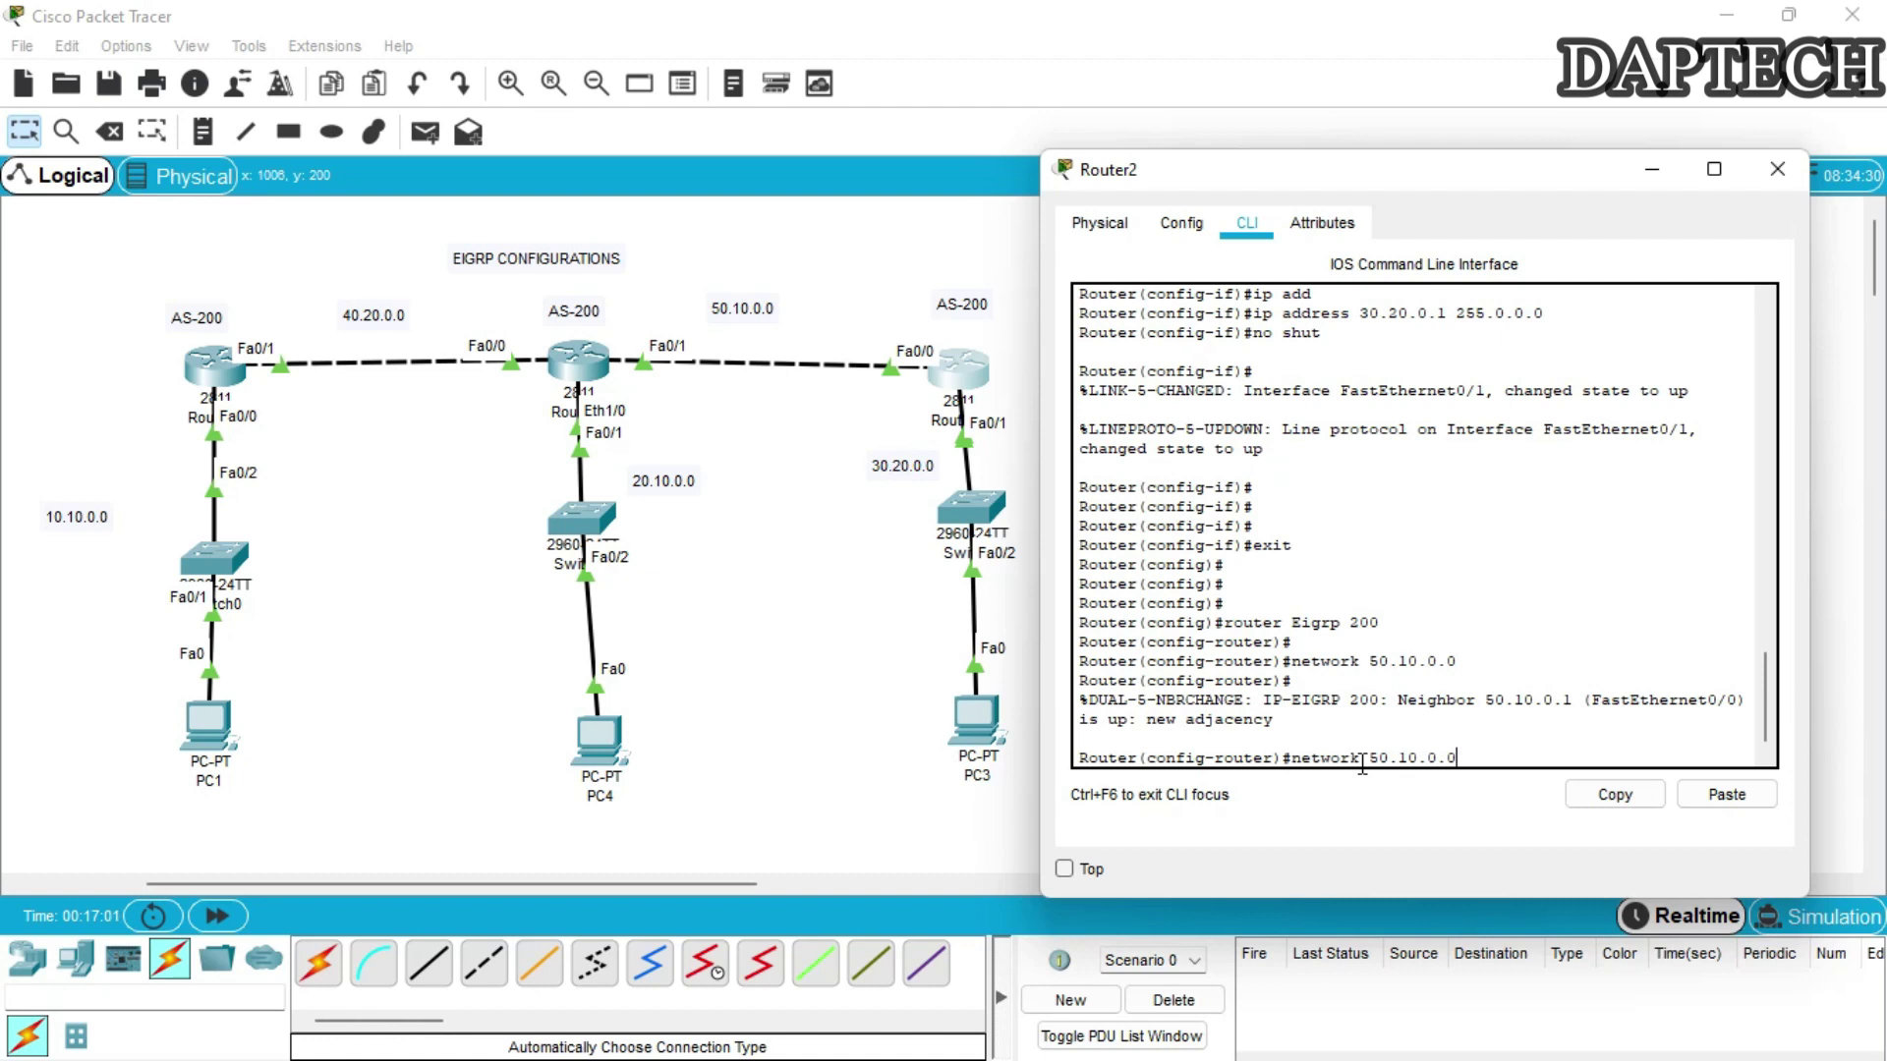
pyautogui.press('BackSpace')
pyautogui.press('BackSpace')
pyautogui.press('BackSpace')
pyautogui.press('BackSpace')
pyautogui.write('30.20.0.0')
pyautogui.press('Return')
pyautogui.press('Return')
pyautogui.press('Return')
# Exit Router2's EIGRP and global configuration modes to return to privileged mode.
pyautogui.write('exit')
pyautogui.press('Return')
pyautogui.press('Return')
pyautogui.press('Return')
pyautogui.press('Return')
pyautogui.write('exit')
pyautogui.press('Return')
pyautogui.press('Return')
pyautogui.press('Return')
pyautogui.press('Return')
pyautogui.press('Return')
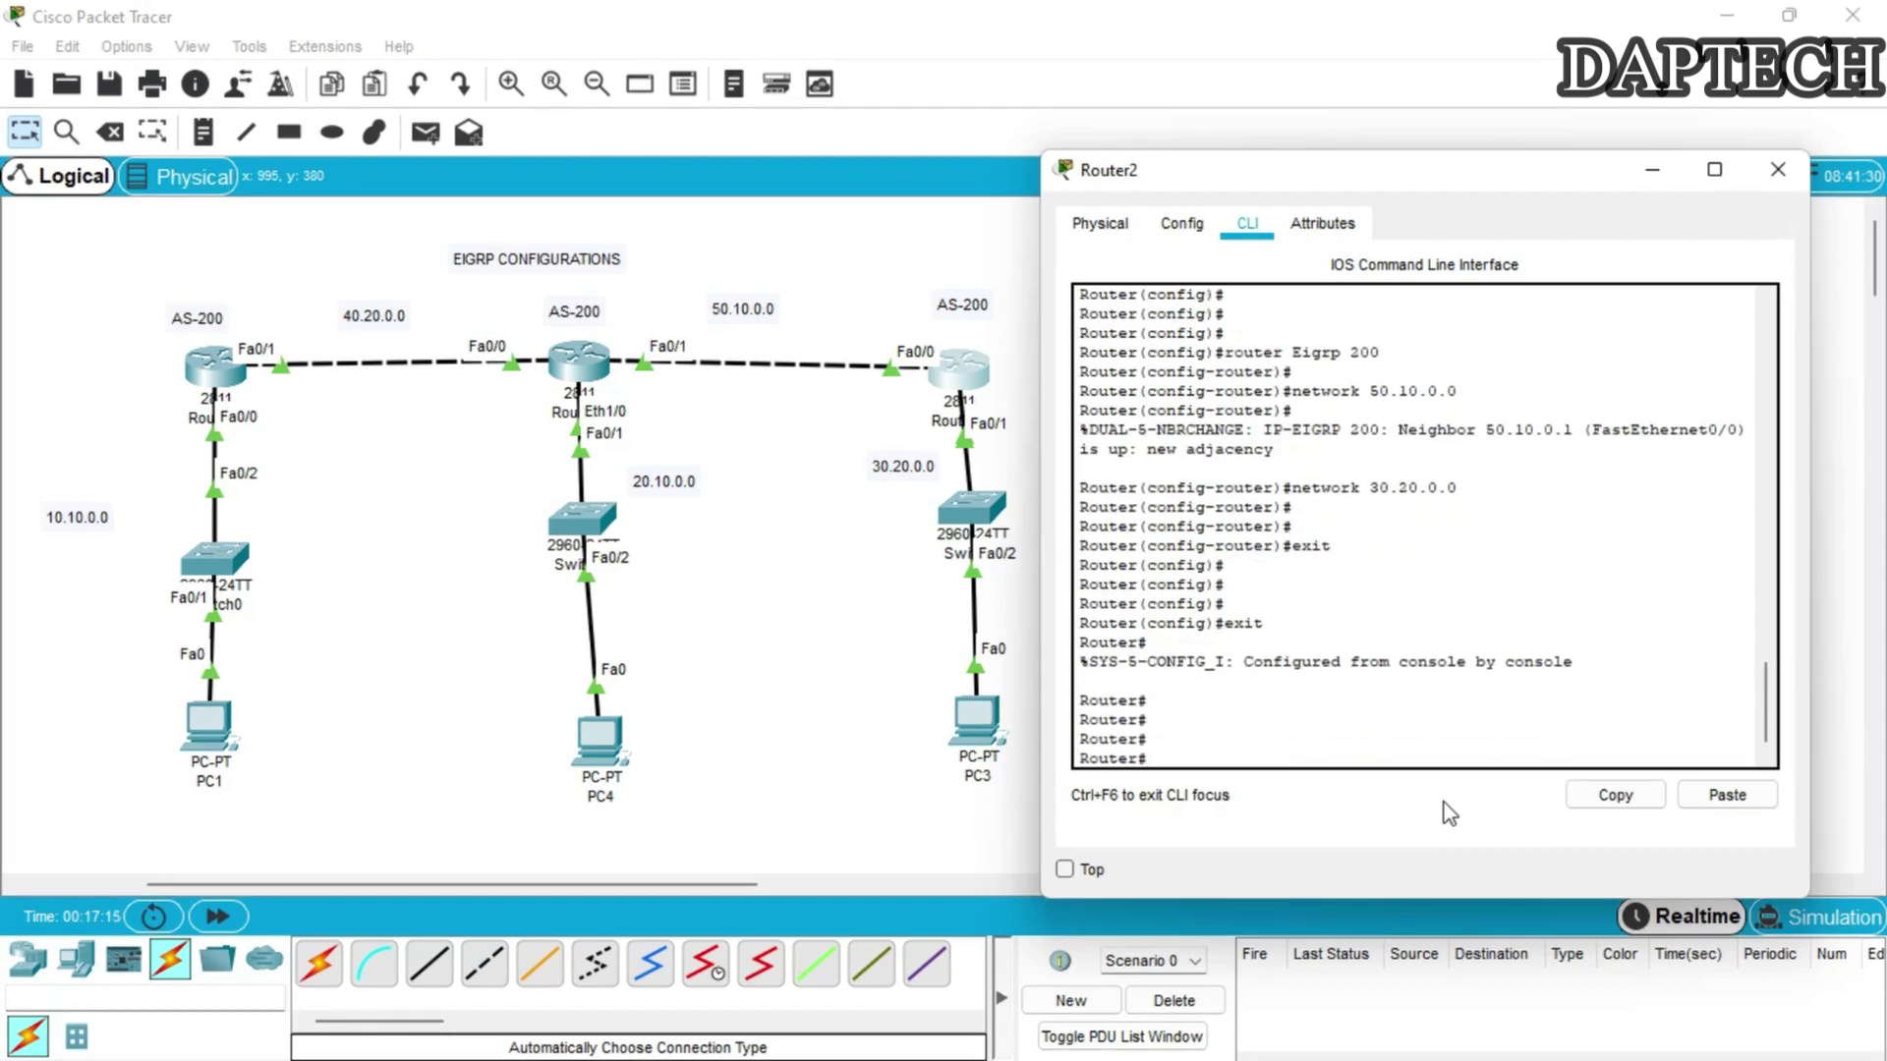
# Save Router2's running configuration to the startup configuration and close the Router2 window.
pyautogui.write('cop')
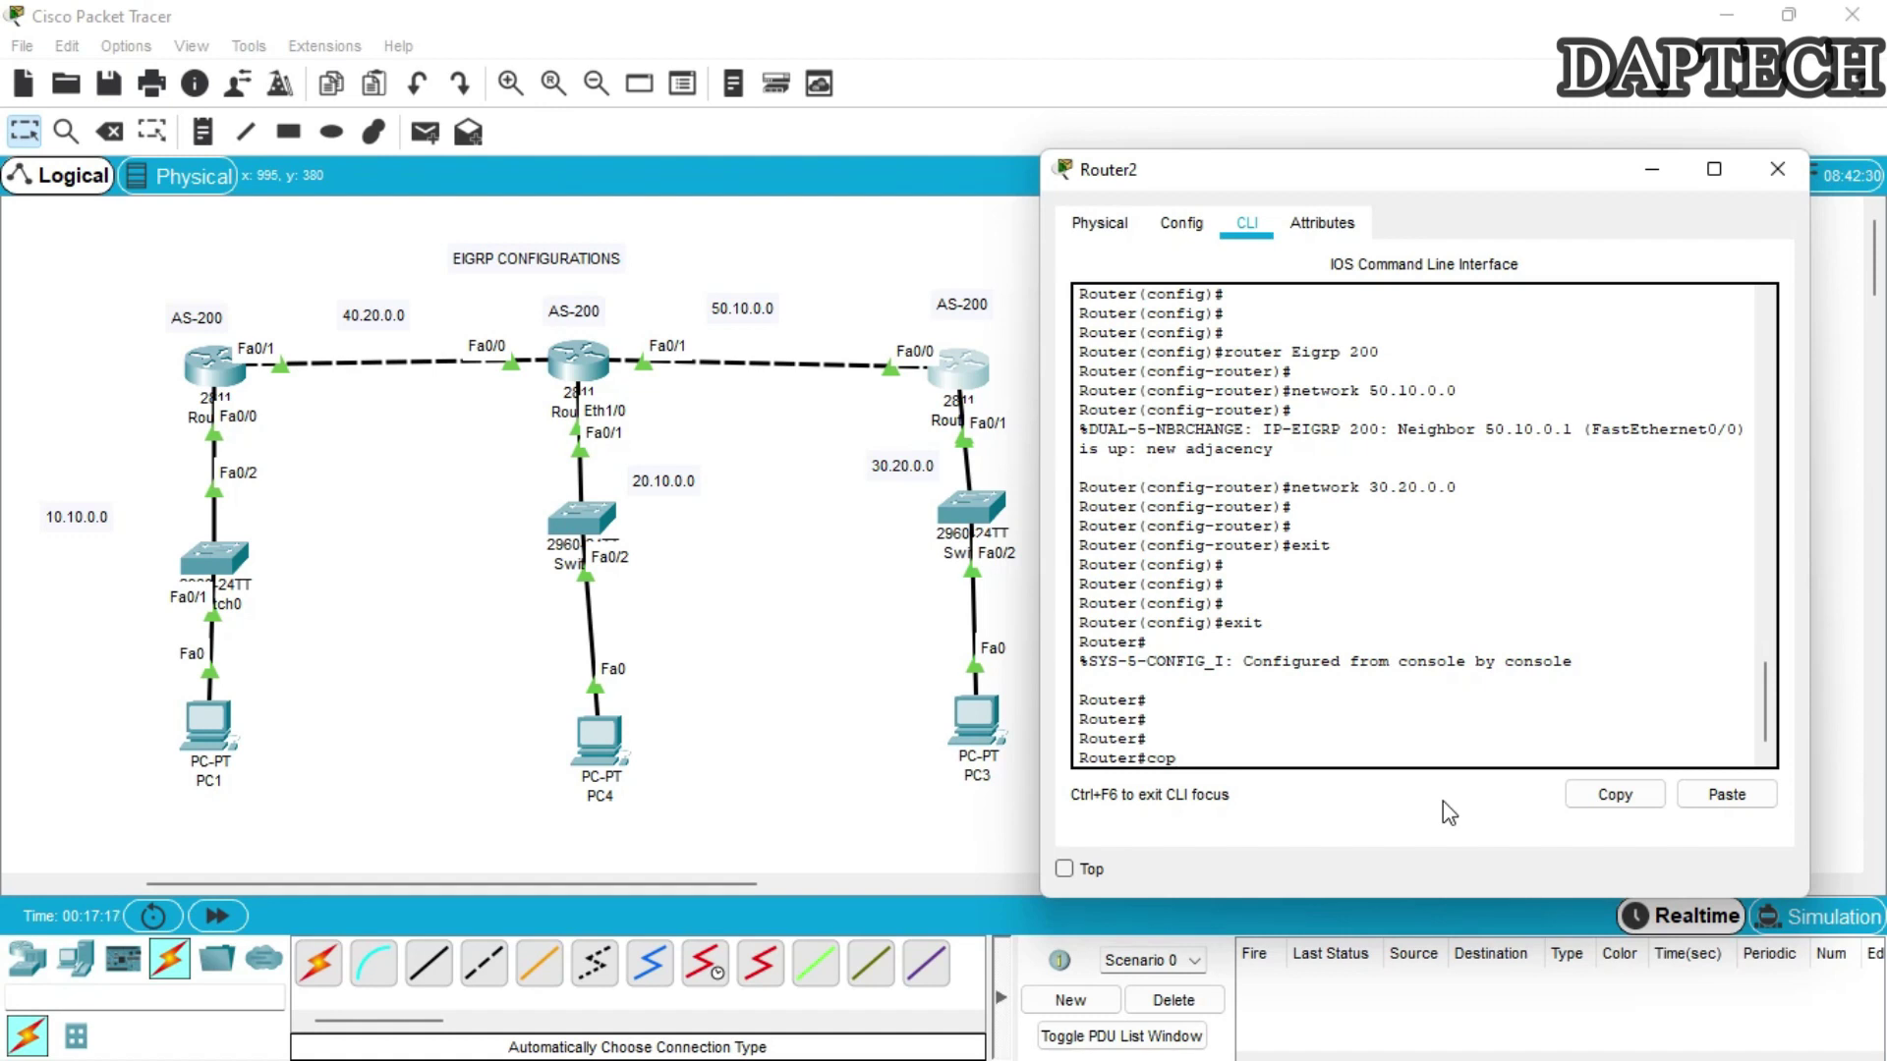
pyautogui.write('y runn')
pyautogui.press('Tab')
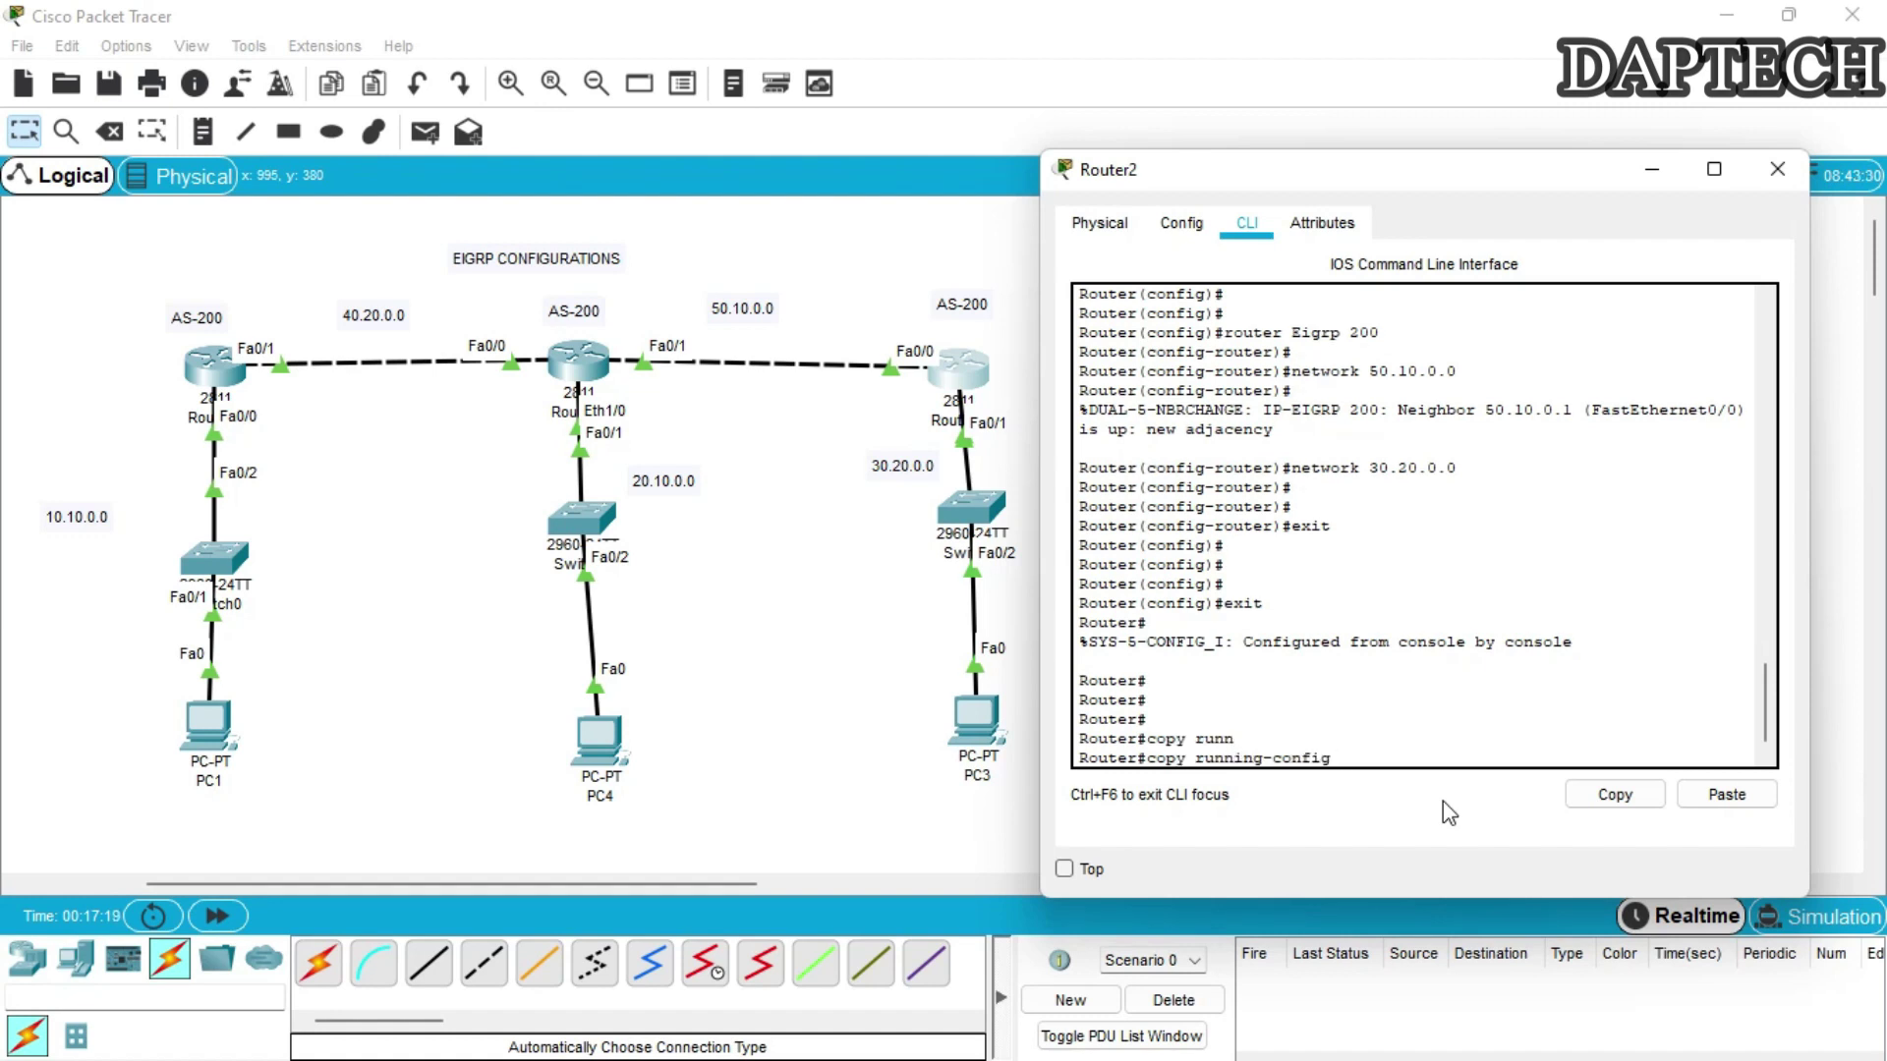
pyautogui.write('start')
pyautogui.press('Tab')
pyautogui.press('Return')
pyautogui.press('Return')
pyautogui.press('Return')
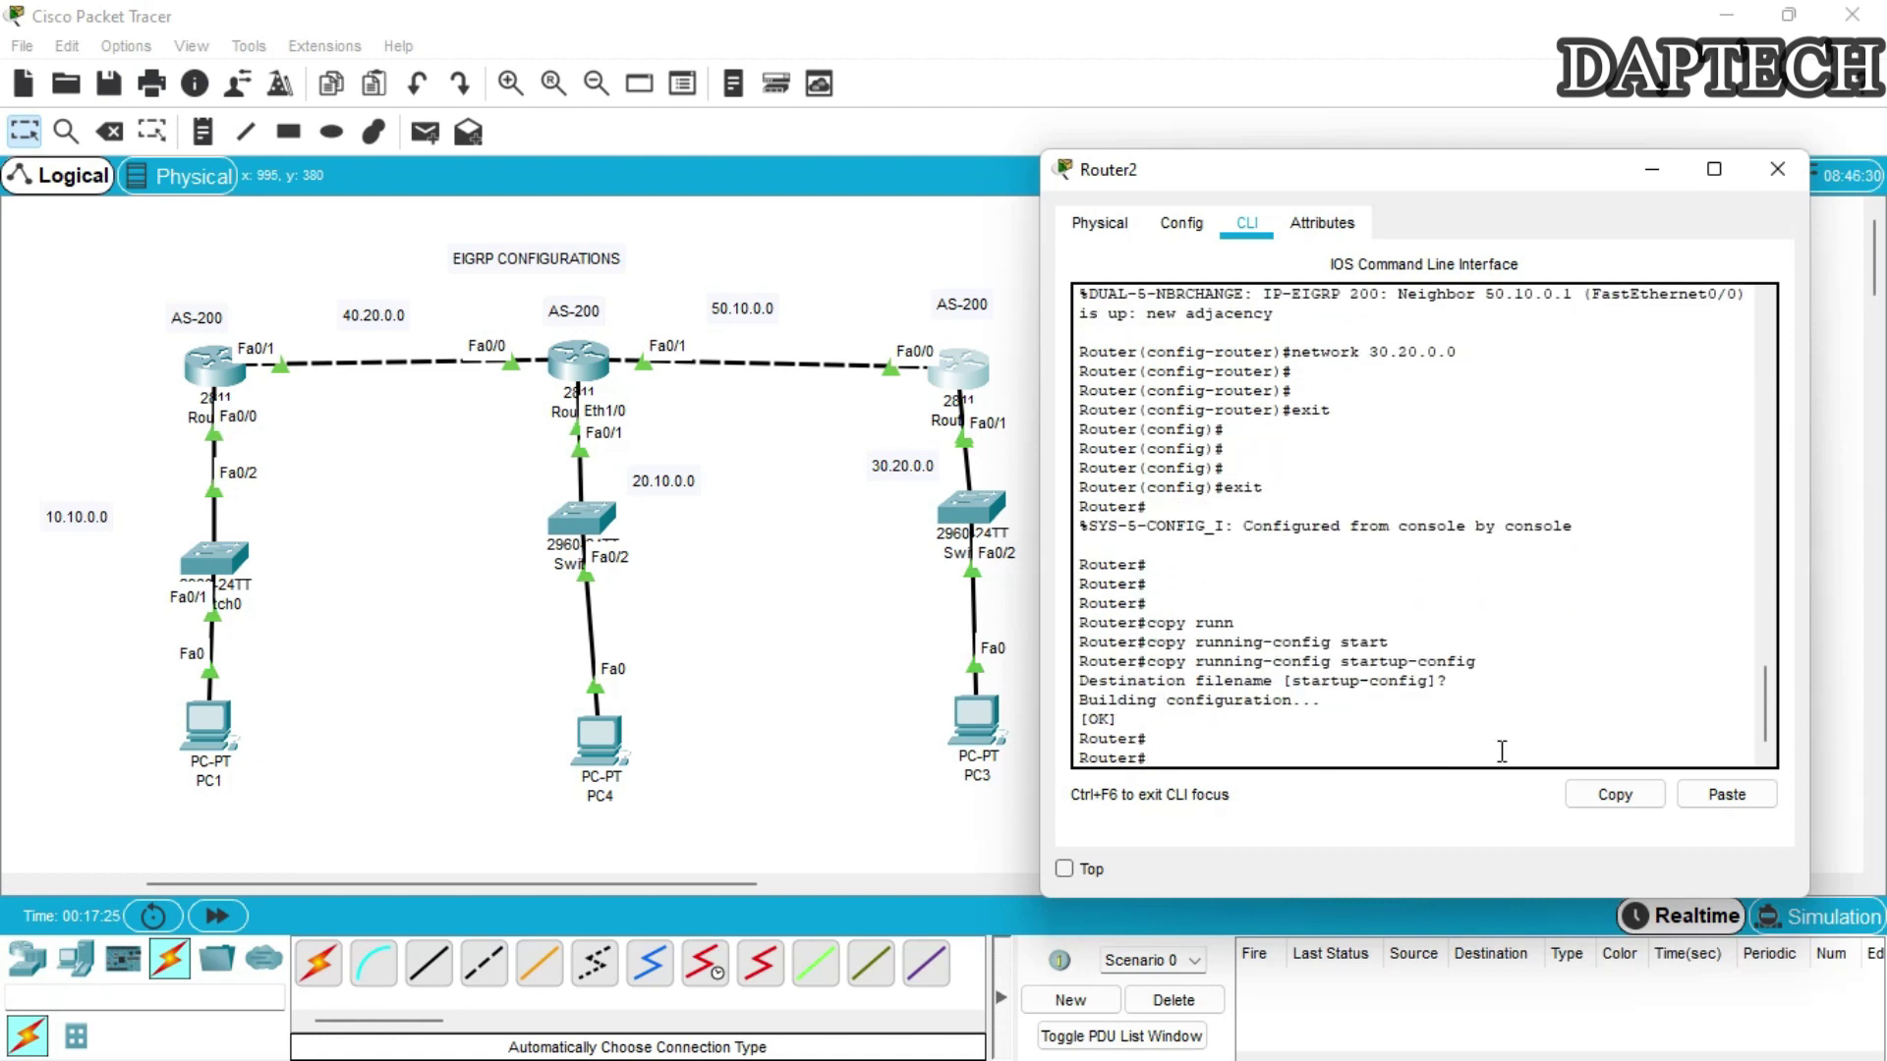
pyautogui.click(1776, 170)
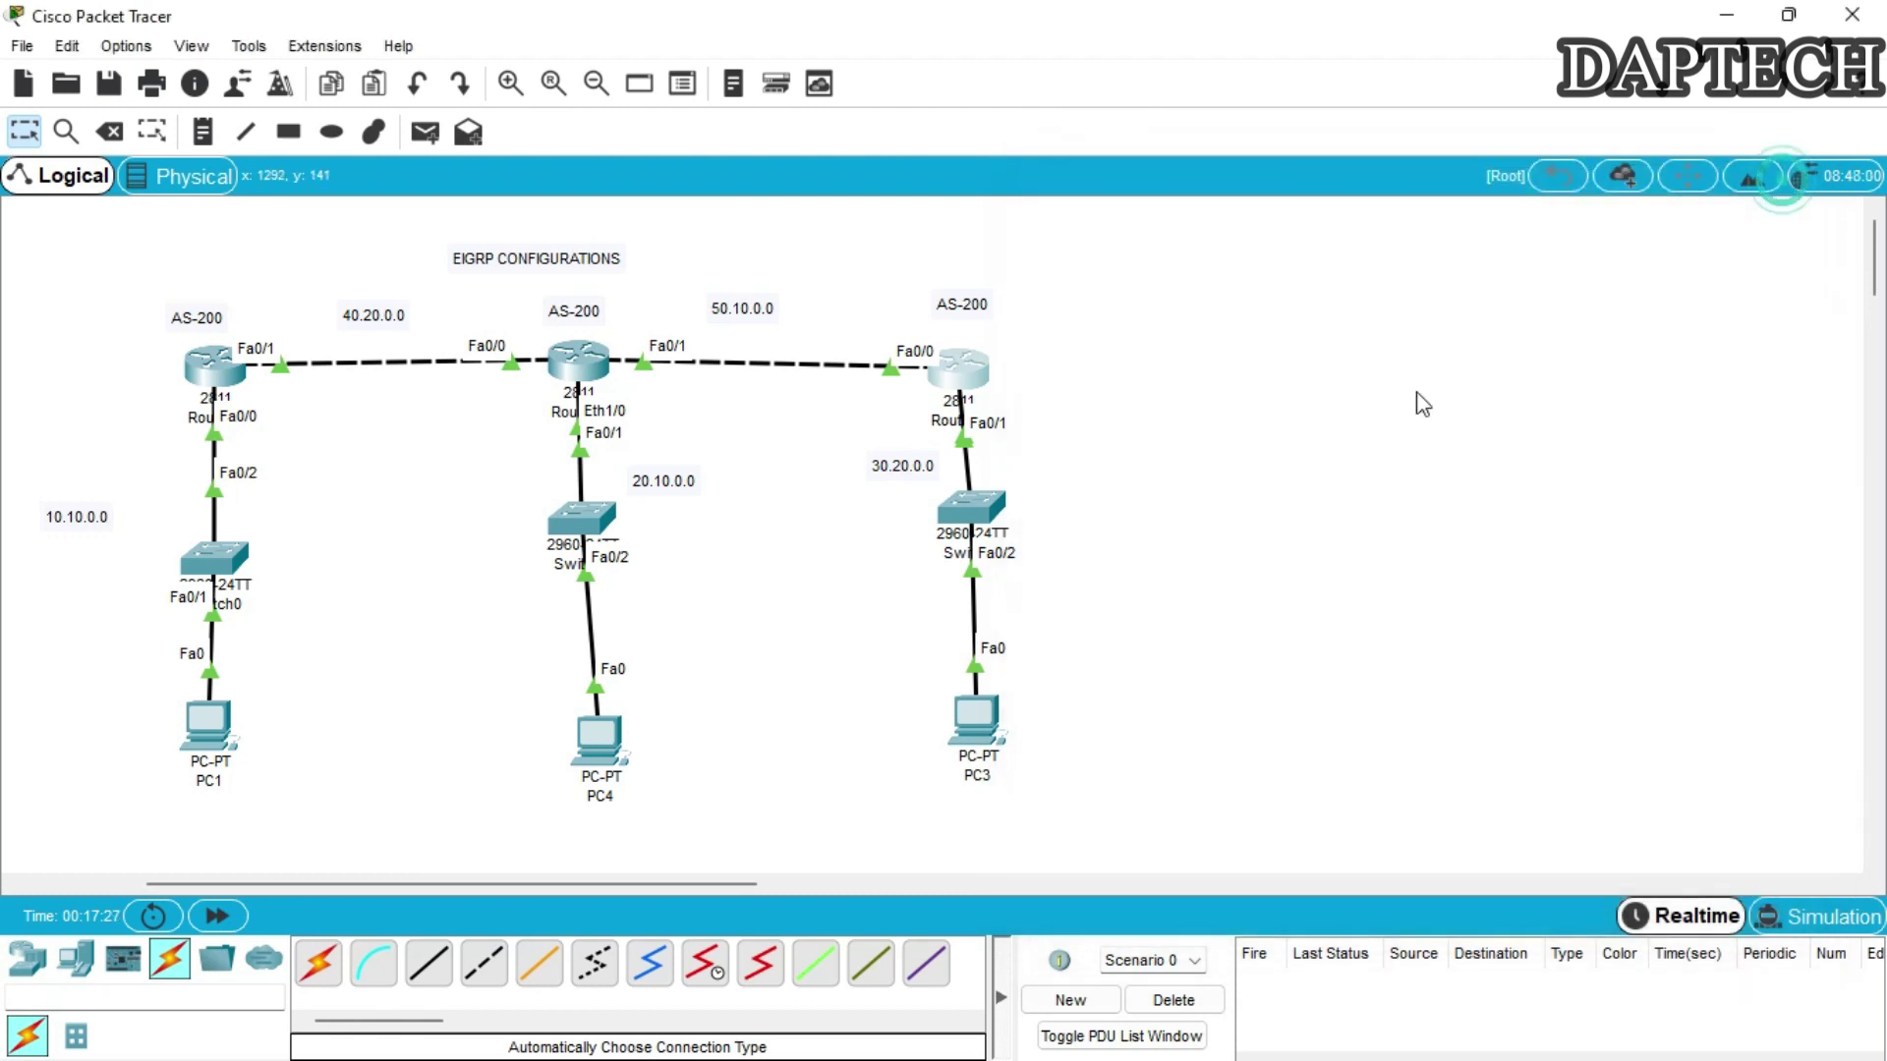
# Open PC3's command prompt beside the topology and ping 10.10.0.2 to test connectivity to PC1's network.
pyautogui.click(968, 725)
pyautogui.moveTo(1071, 172); pyautogui.dragTo(1556, 162)
pyautogui.click(1677, 342)
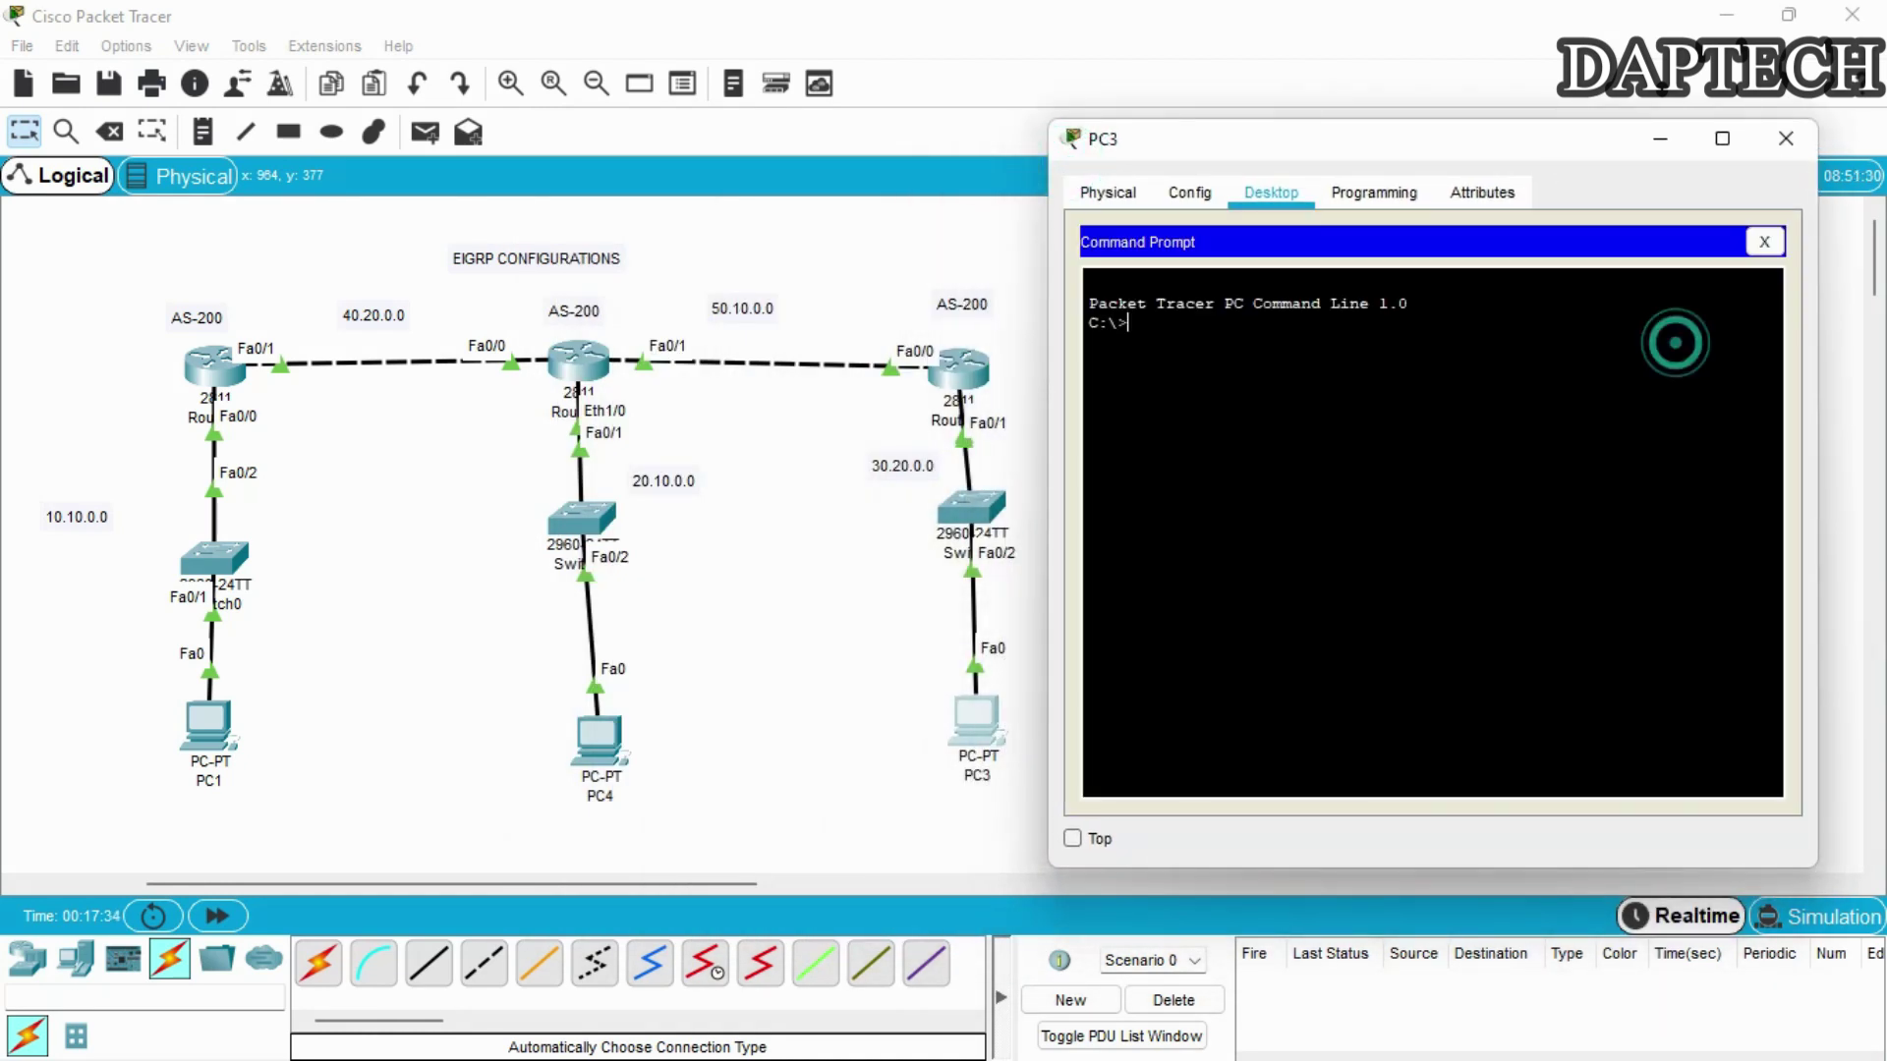
pyautogui.click(1185, 357)
pyautogui.write('ping')
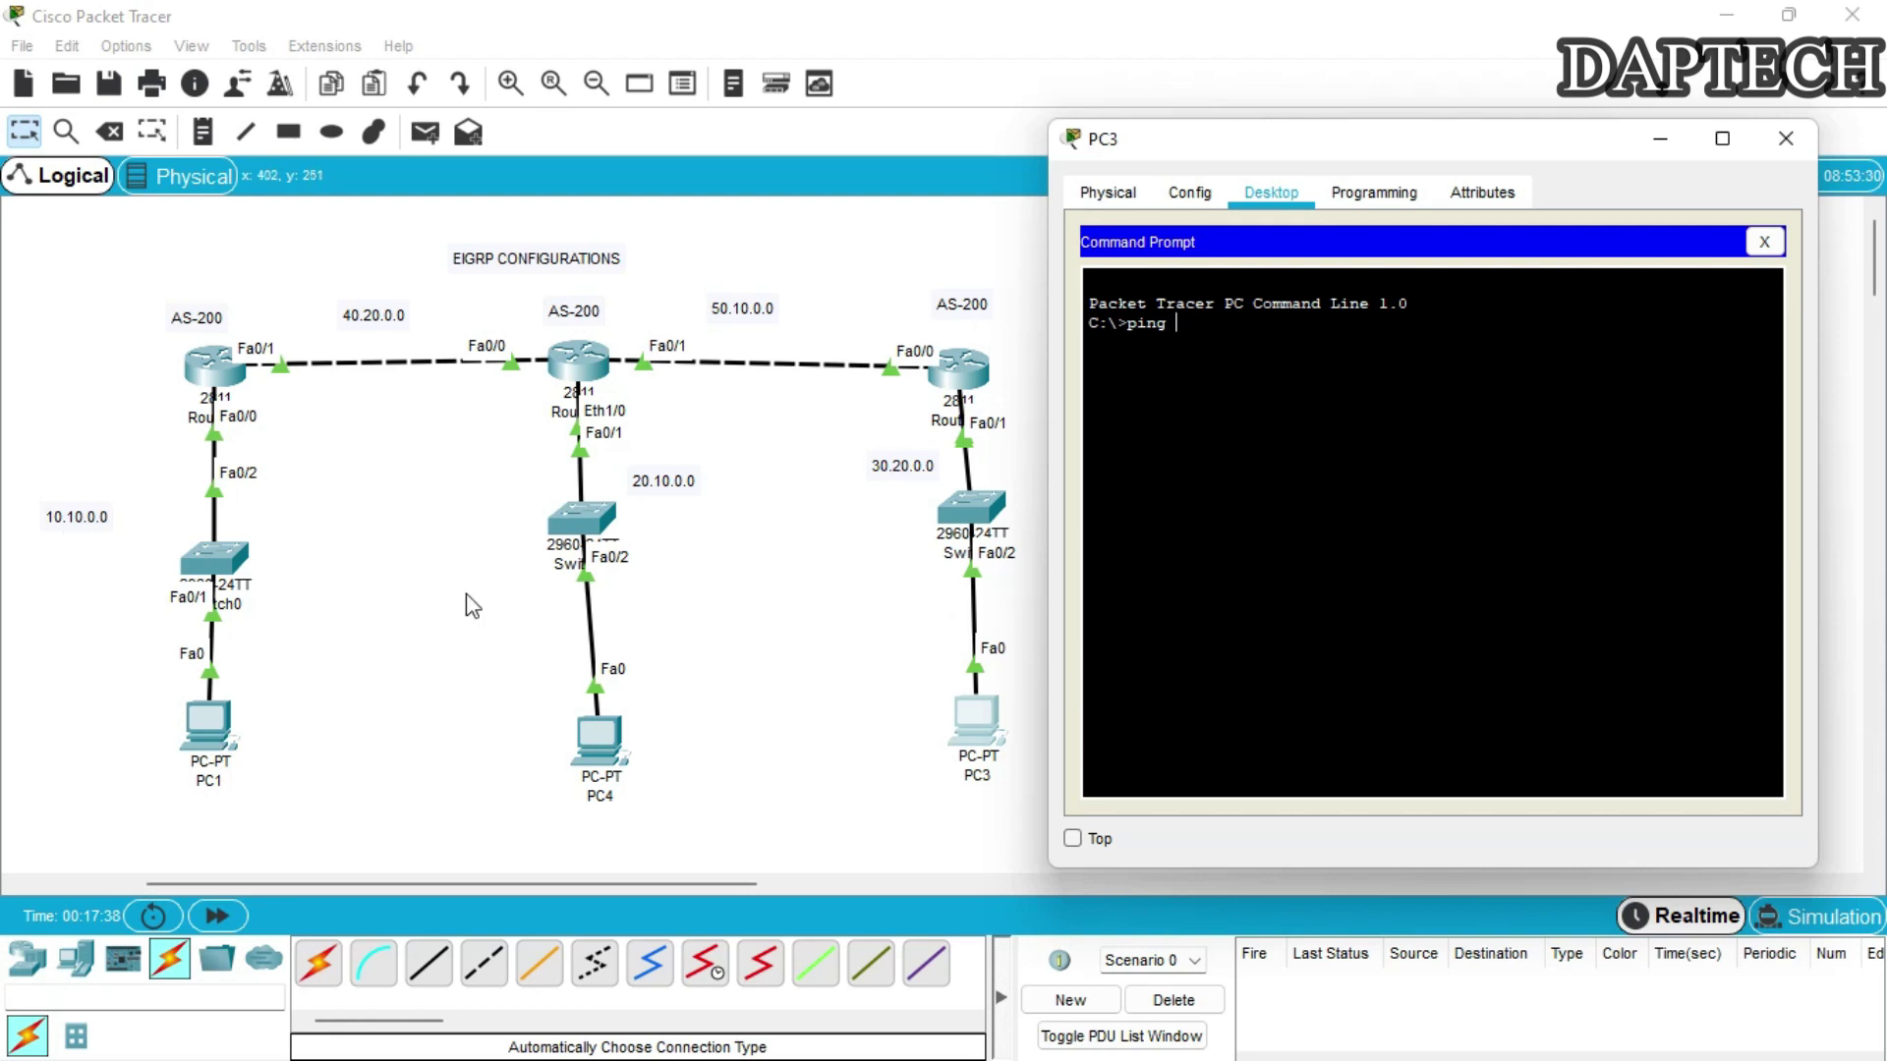
pyautogui.click(1191, 336)
pyautogui.write('10.10.0.2')
pyautogui.press('Return')
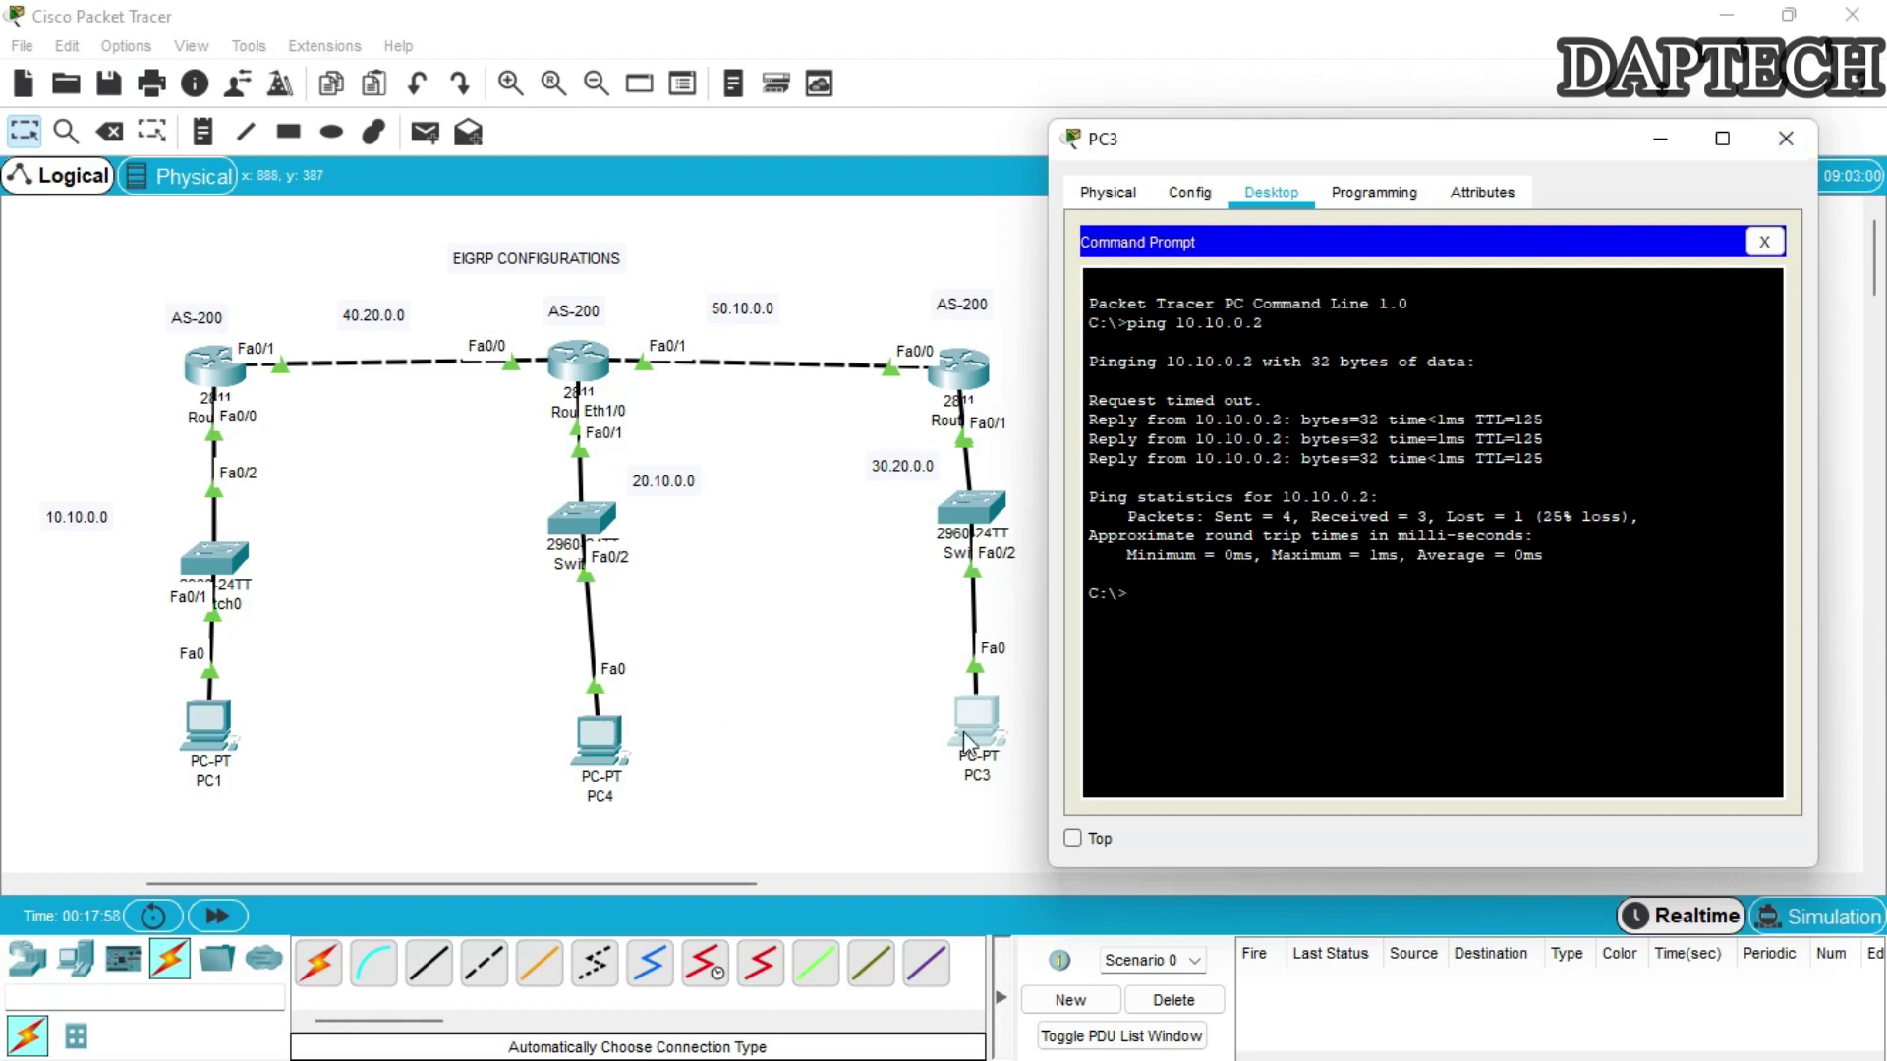
# Ping 20.10.0.2 from PC3 to test connectivity to PC4's network, and close the PC3 window.
pyautogui.write('ping 10.10.0.')
pyautogui.write('0.2')
pyautogui.press('Return')
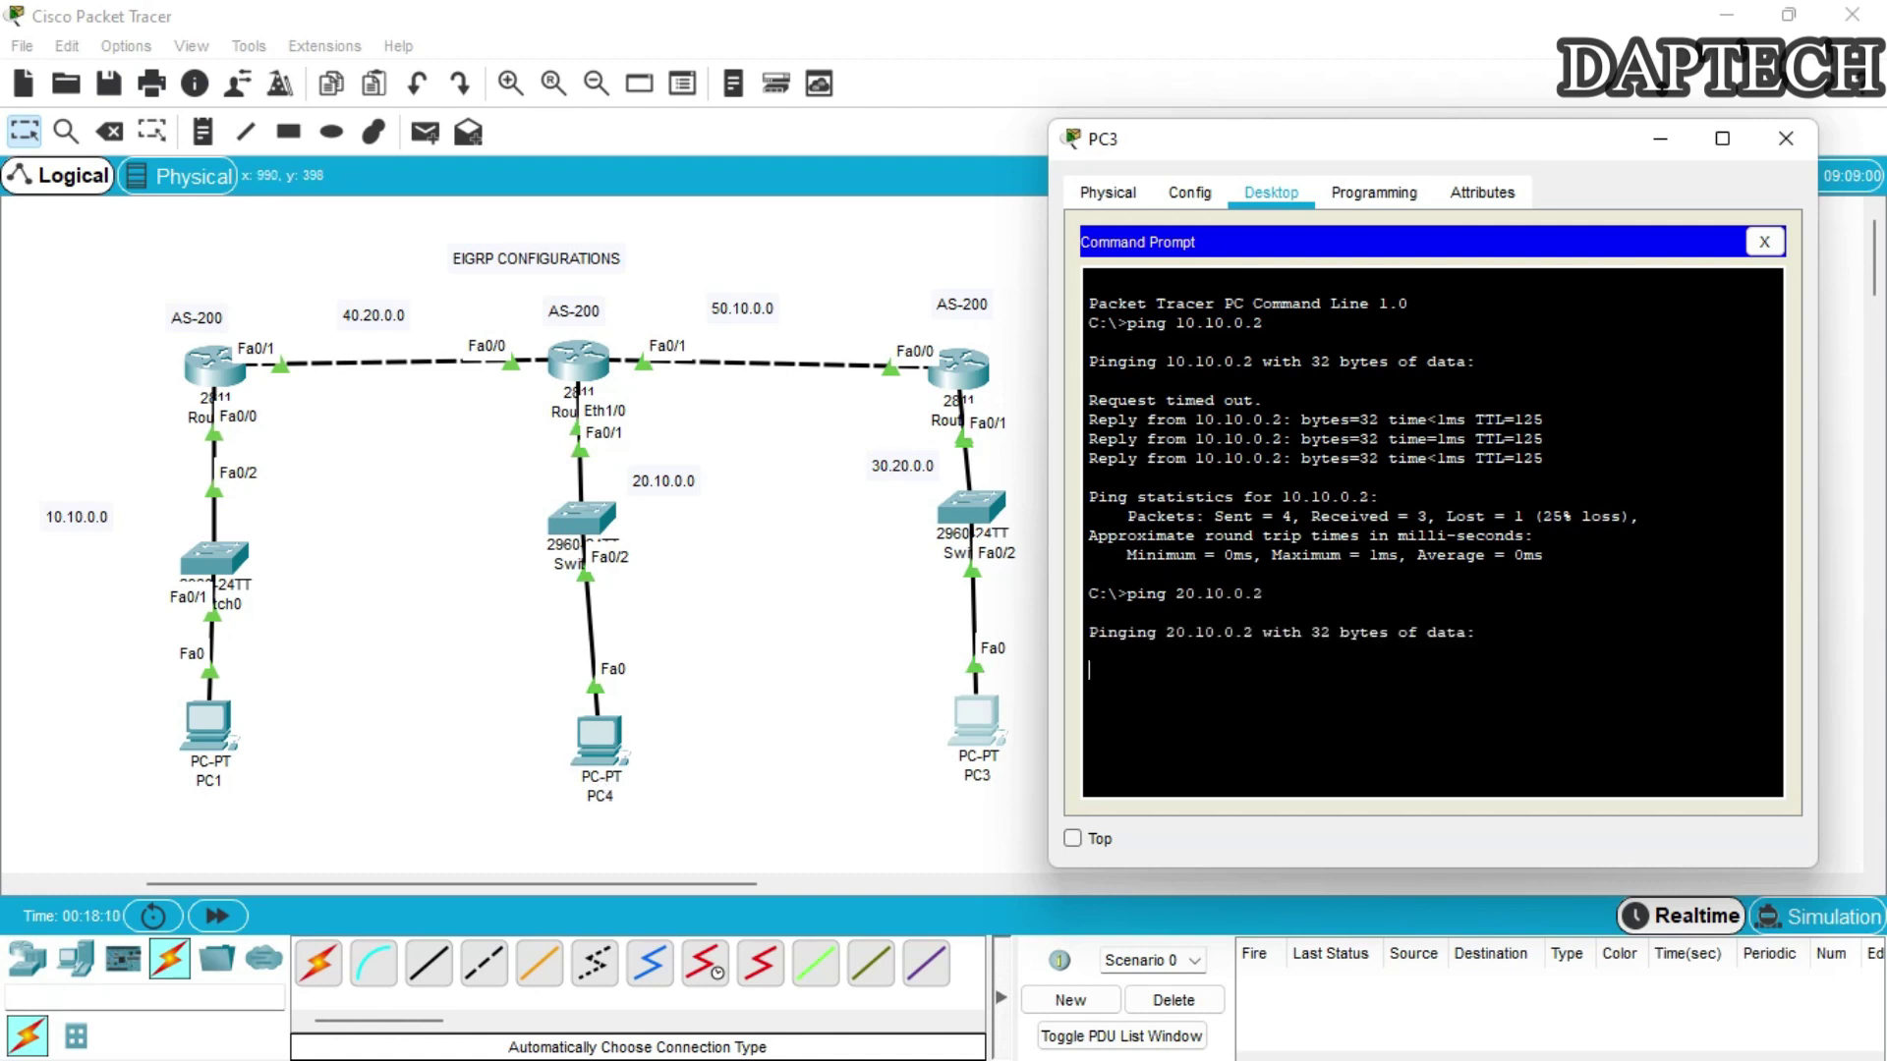
pyautogui.click(1785, 137)
# Send a simple PDU from PC3 to PC4 and another from PC3 to PC1.
pyautogui.click(426, 132)
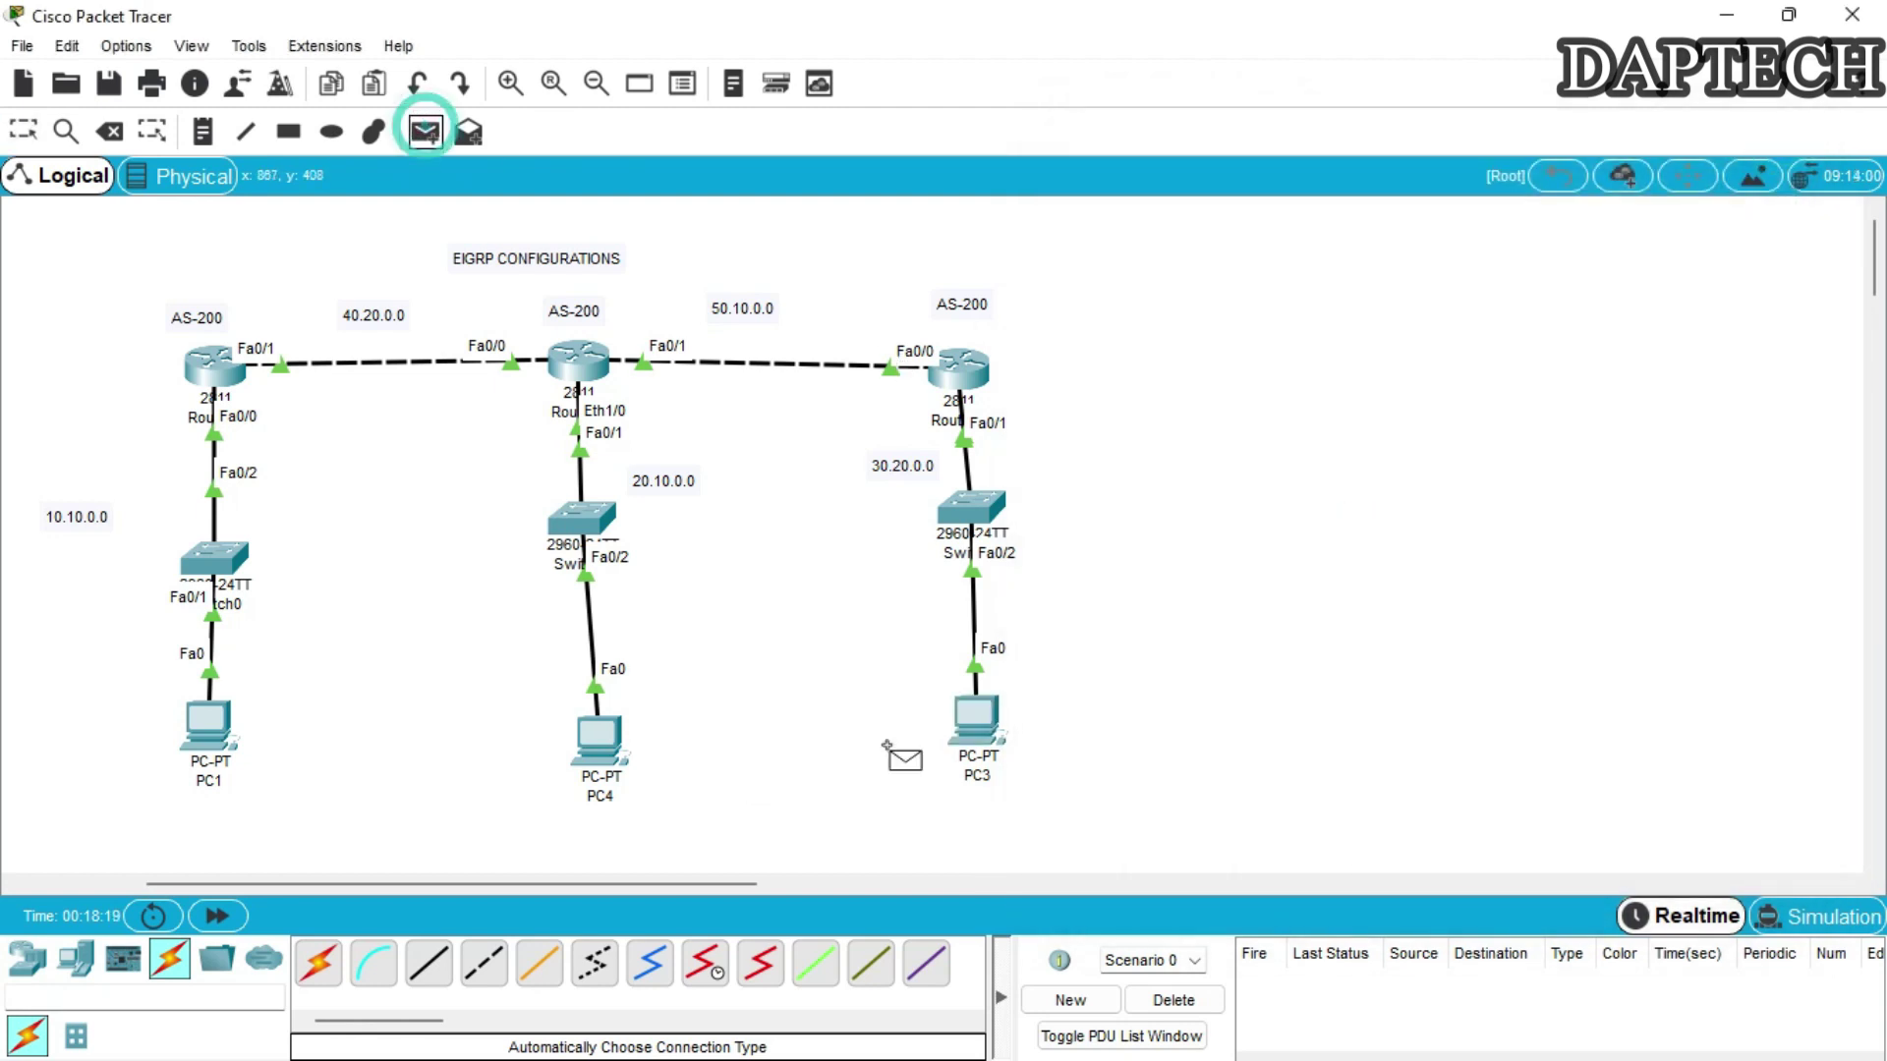
pyautogui.click(976, 720)
pyautogui.click(597, 749)
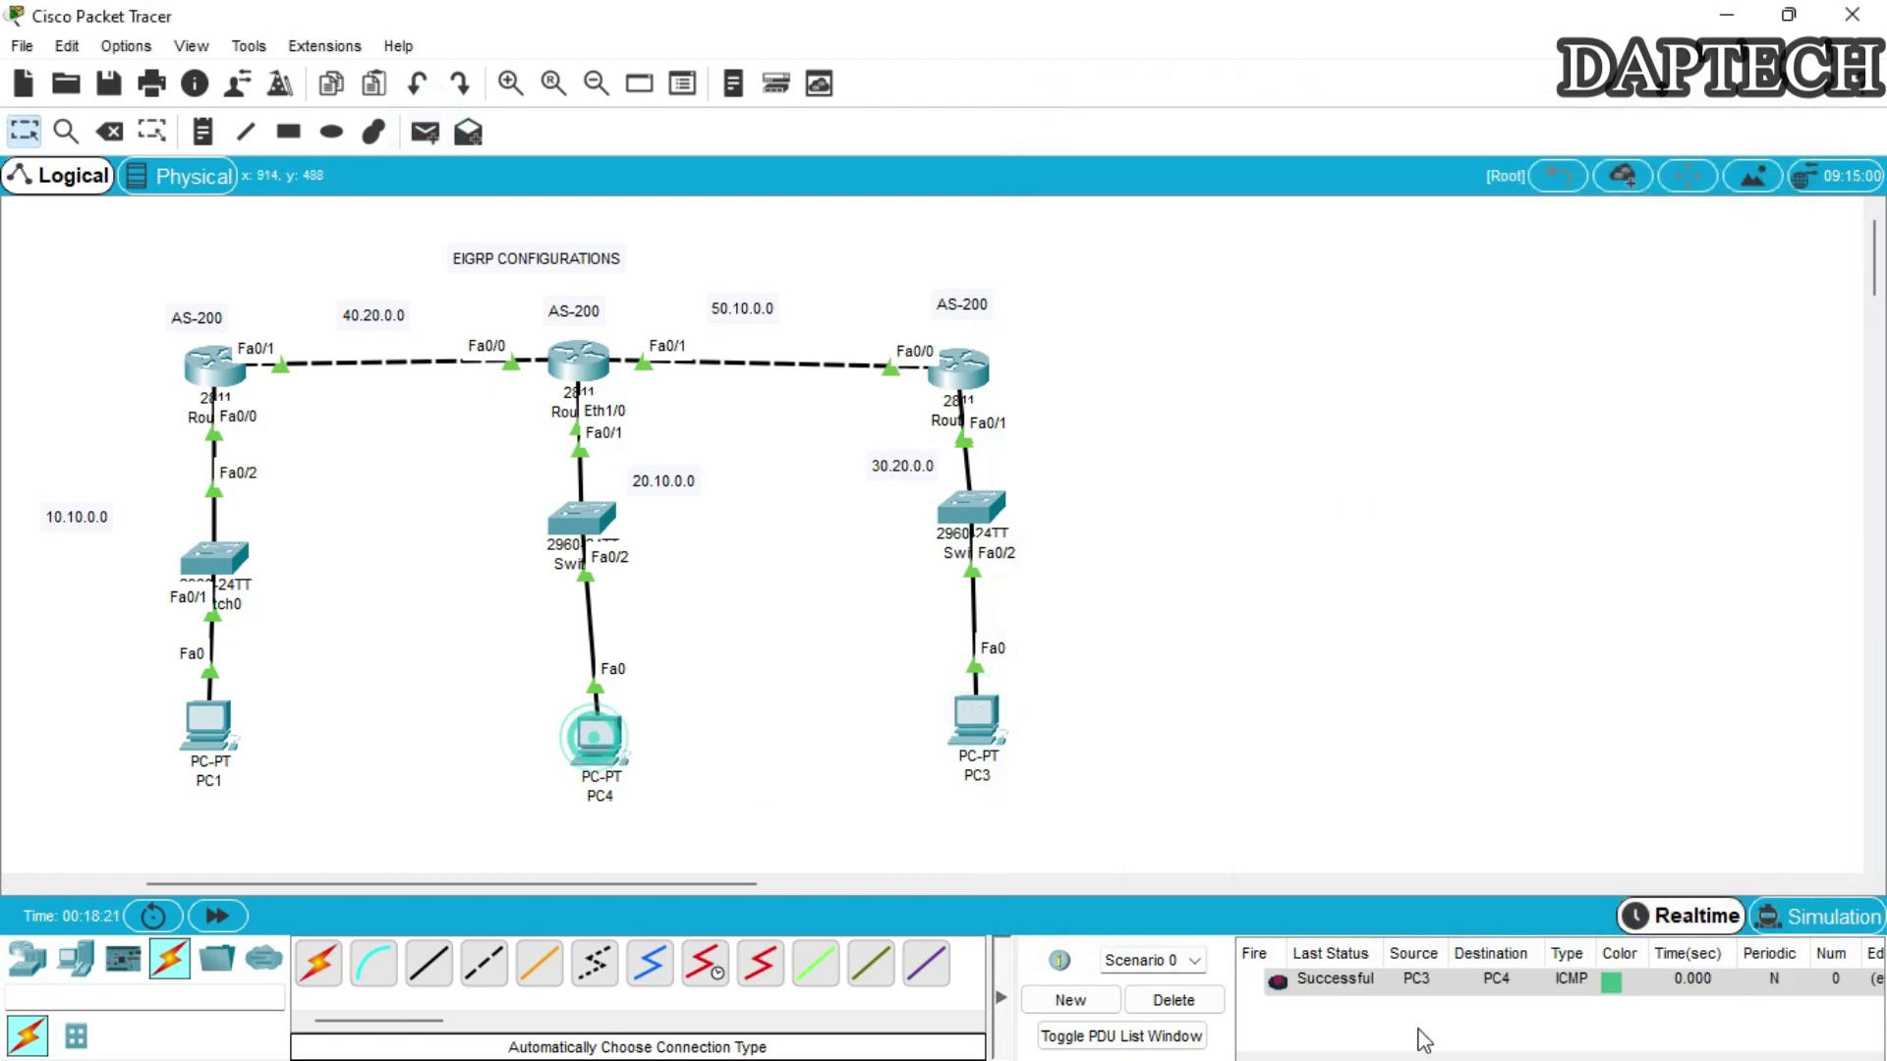
pyautogui.click(425, 132)
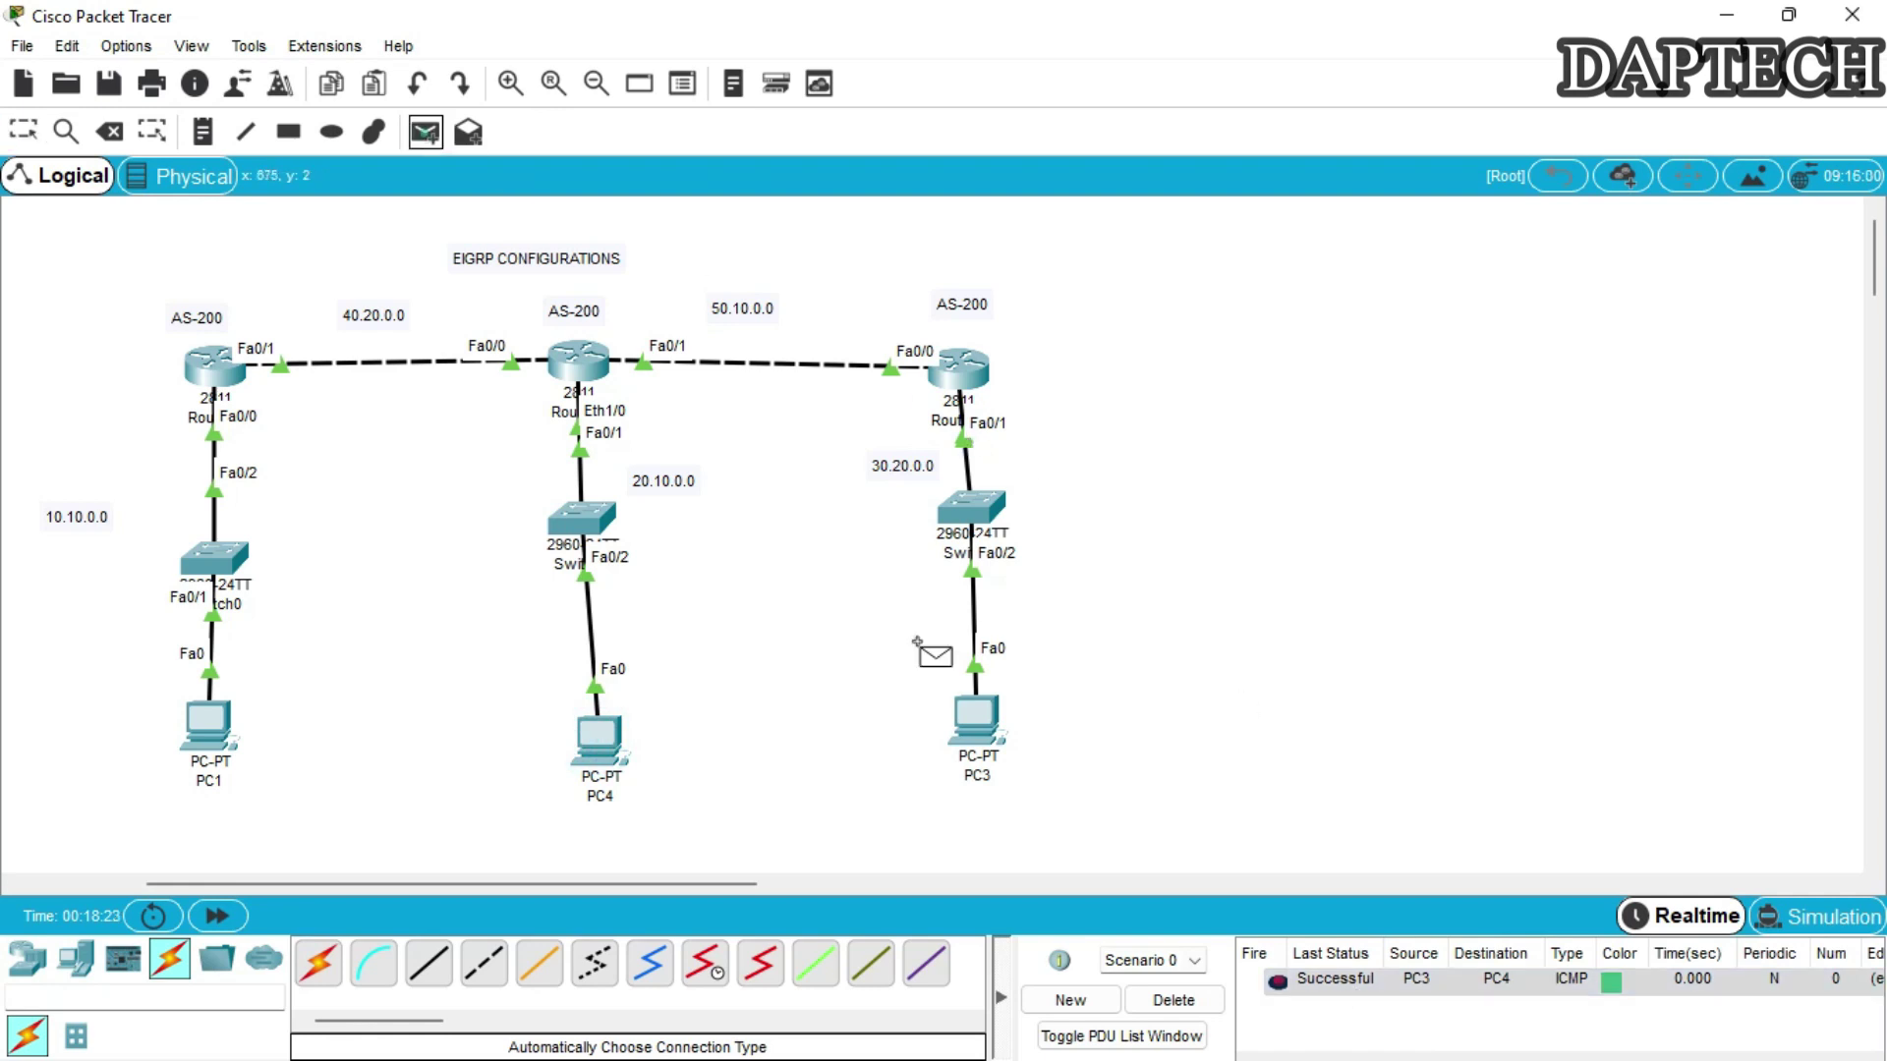
pyautogui.click(978, 720)
pyautogui.click(209, 724)
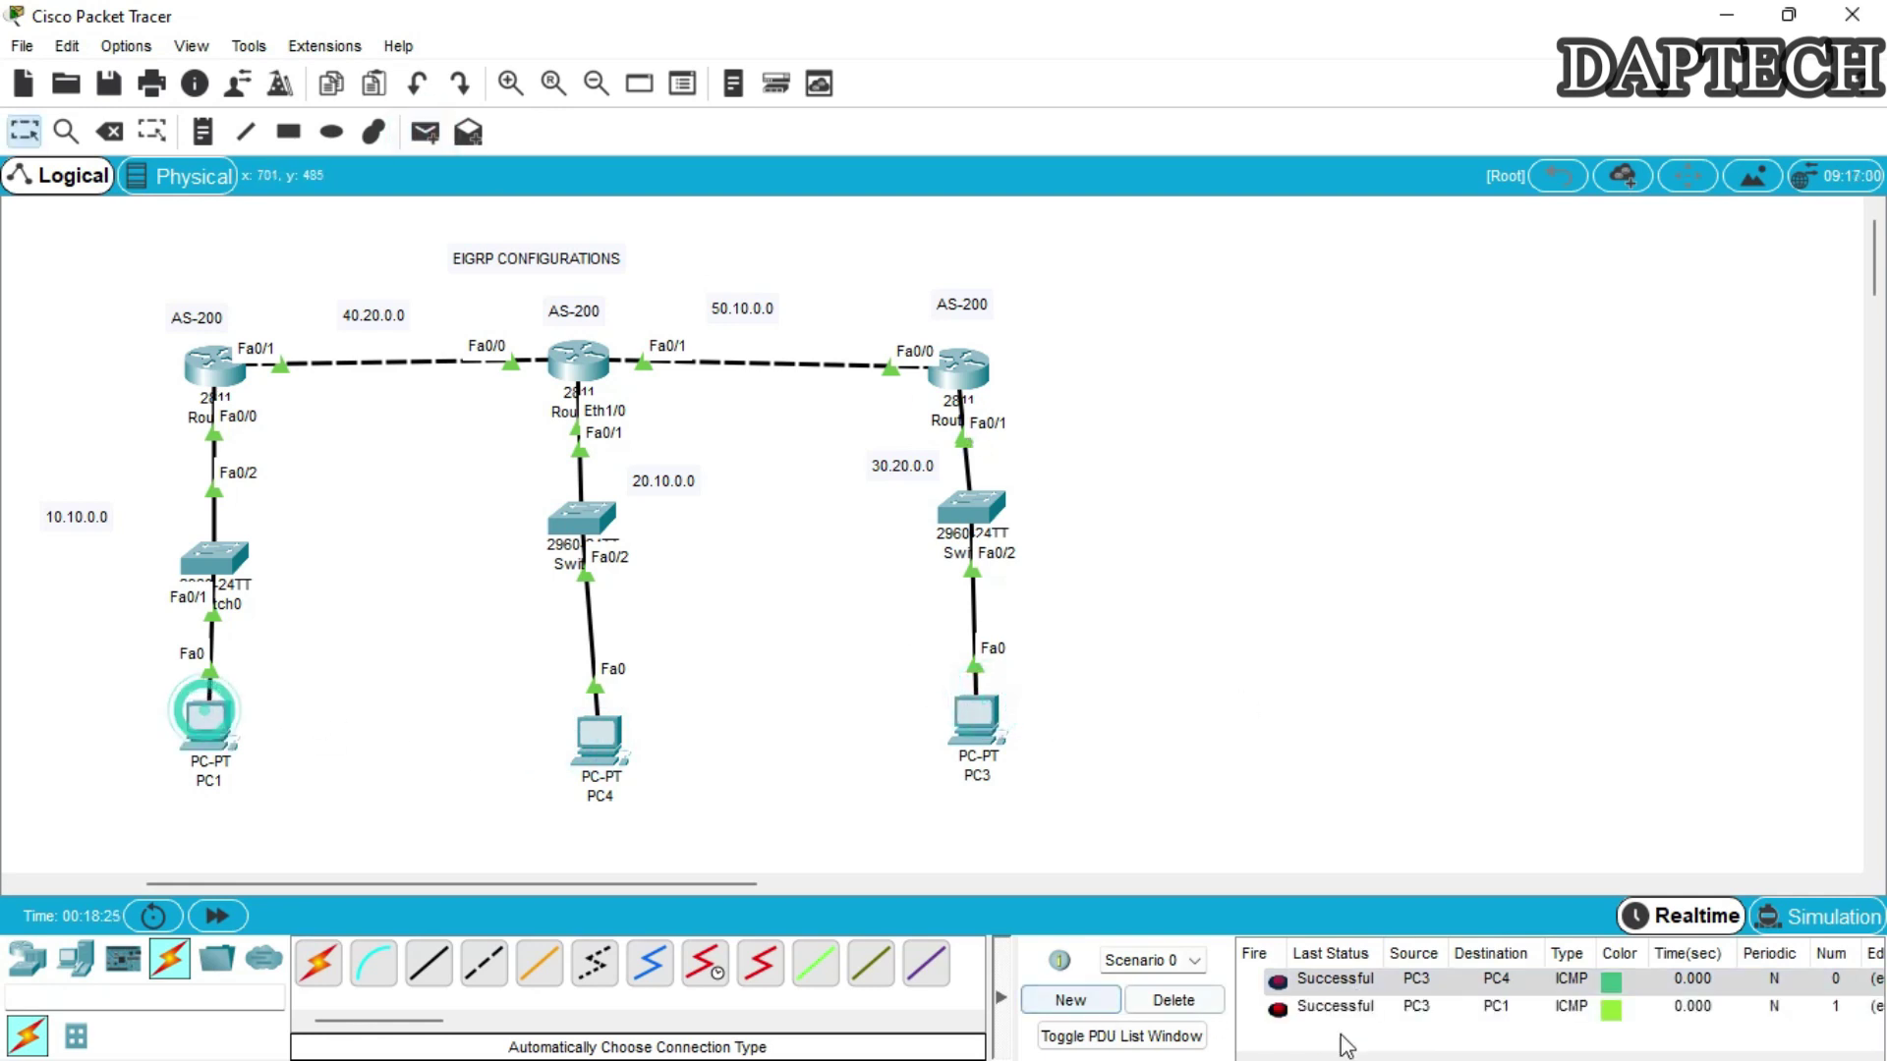
# Send a simple PDU from PC1 to PC4, and delete the current scenario to clear its PDU list.
pyautogui.click(426, 132)
pyautogui.click(209, 724)
pyautogui.click(597, 737)
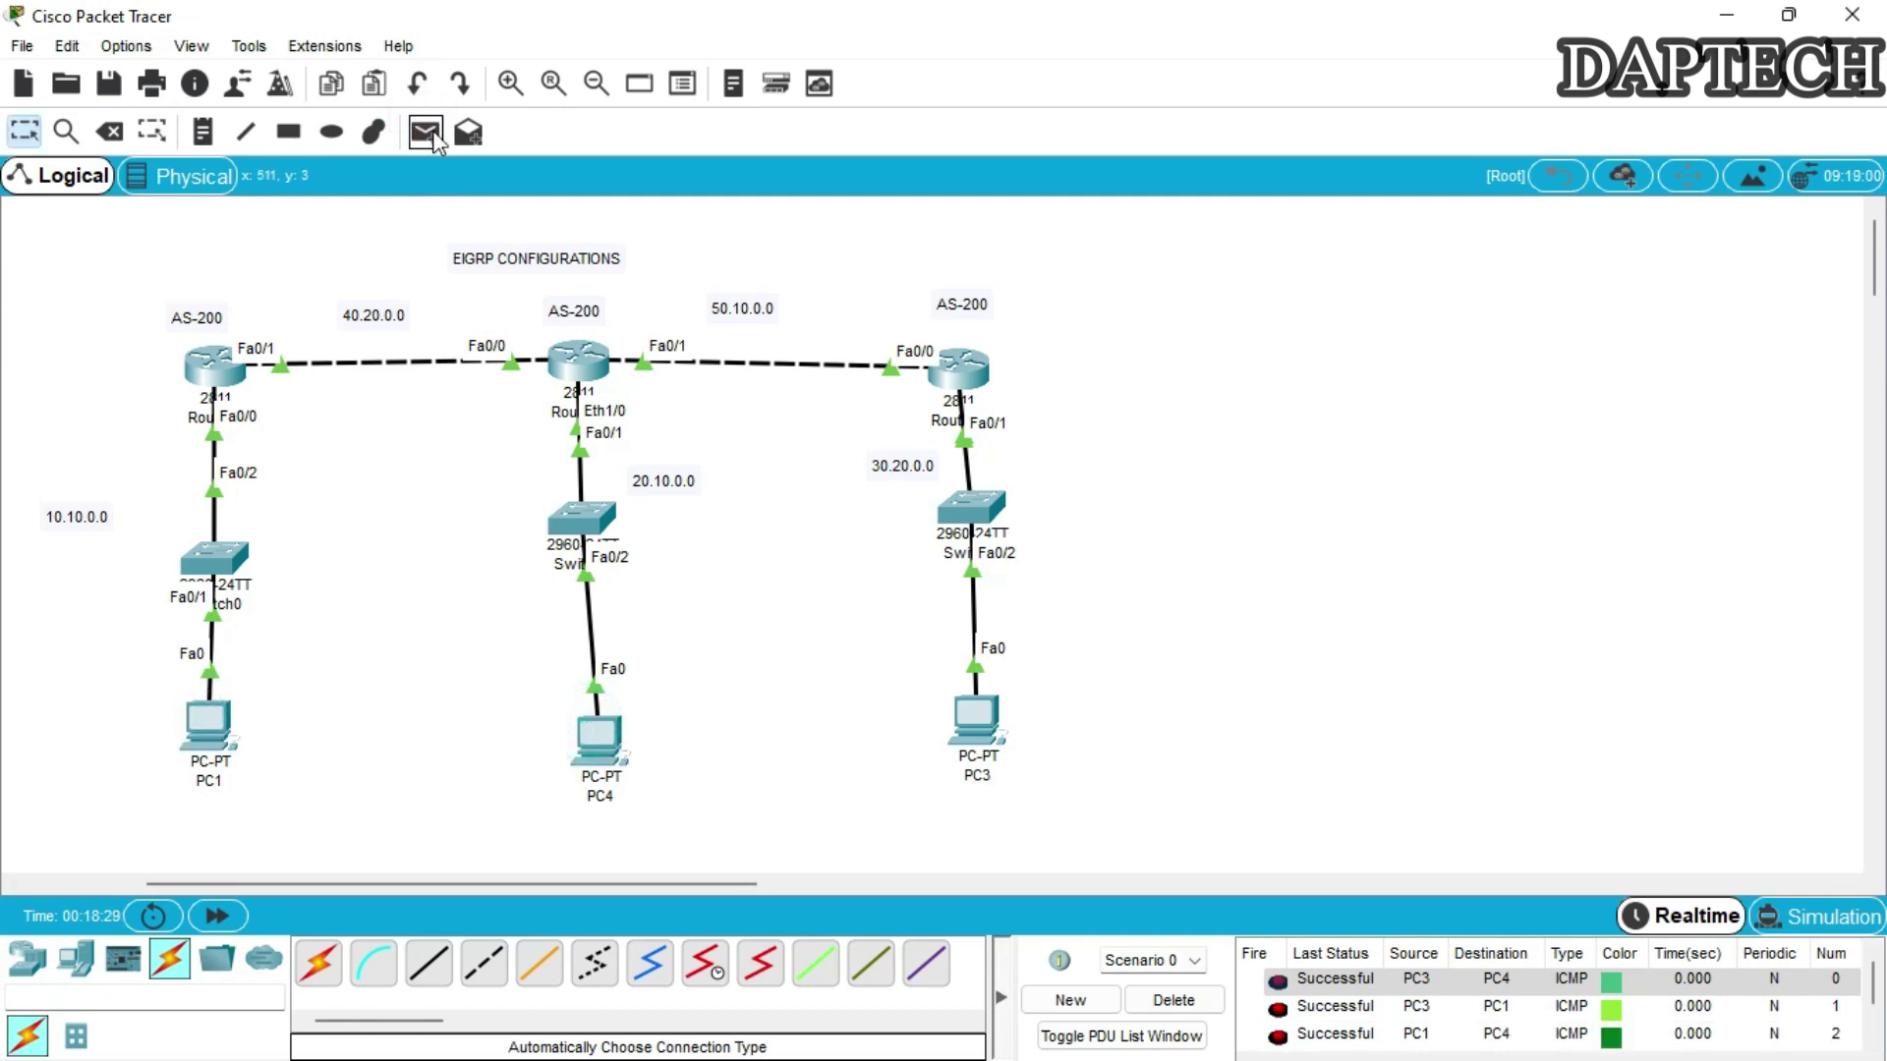
pyautogui.click(1173, 1000)
# Send simple PDUs from PC3 to PC1 and from PC1 to PC4 in the cleared scenario.
pyautogui.click(425, 132)
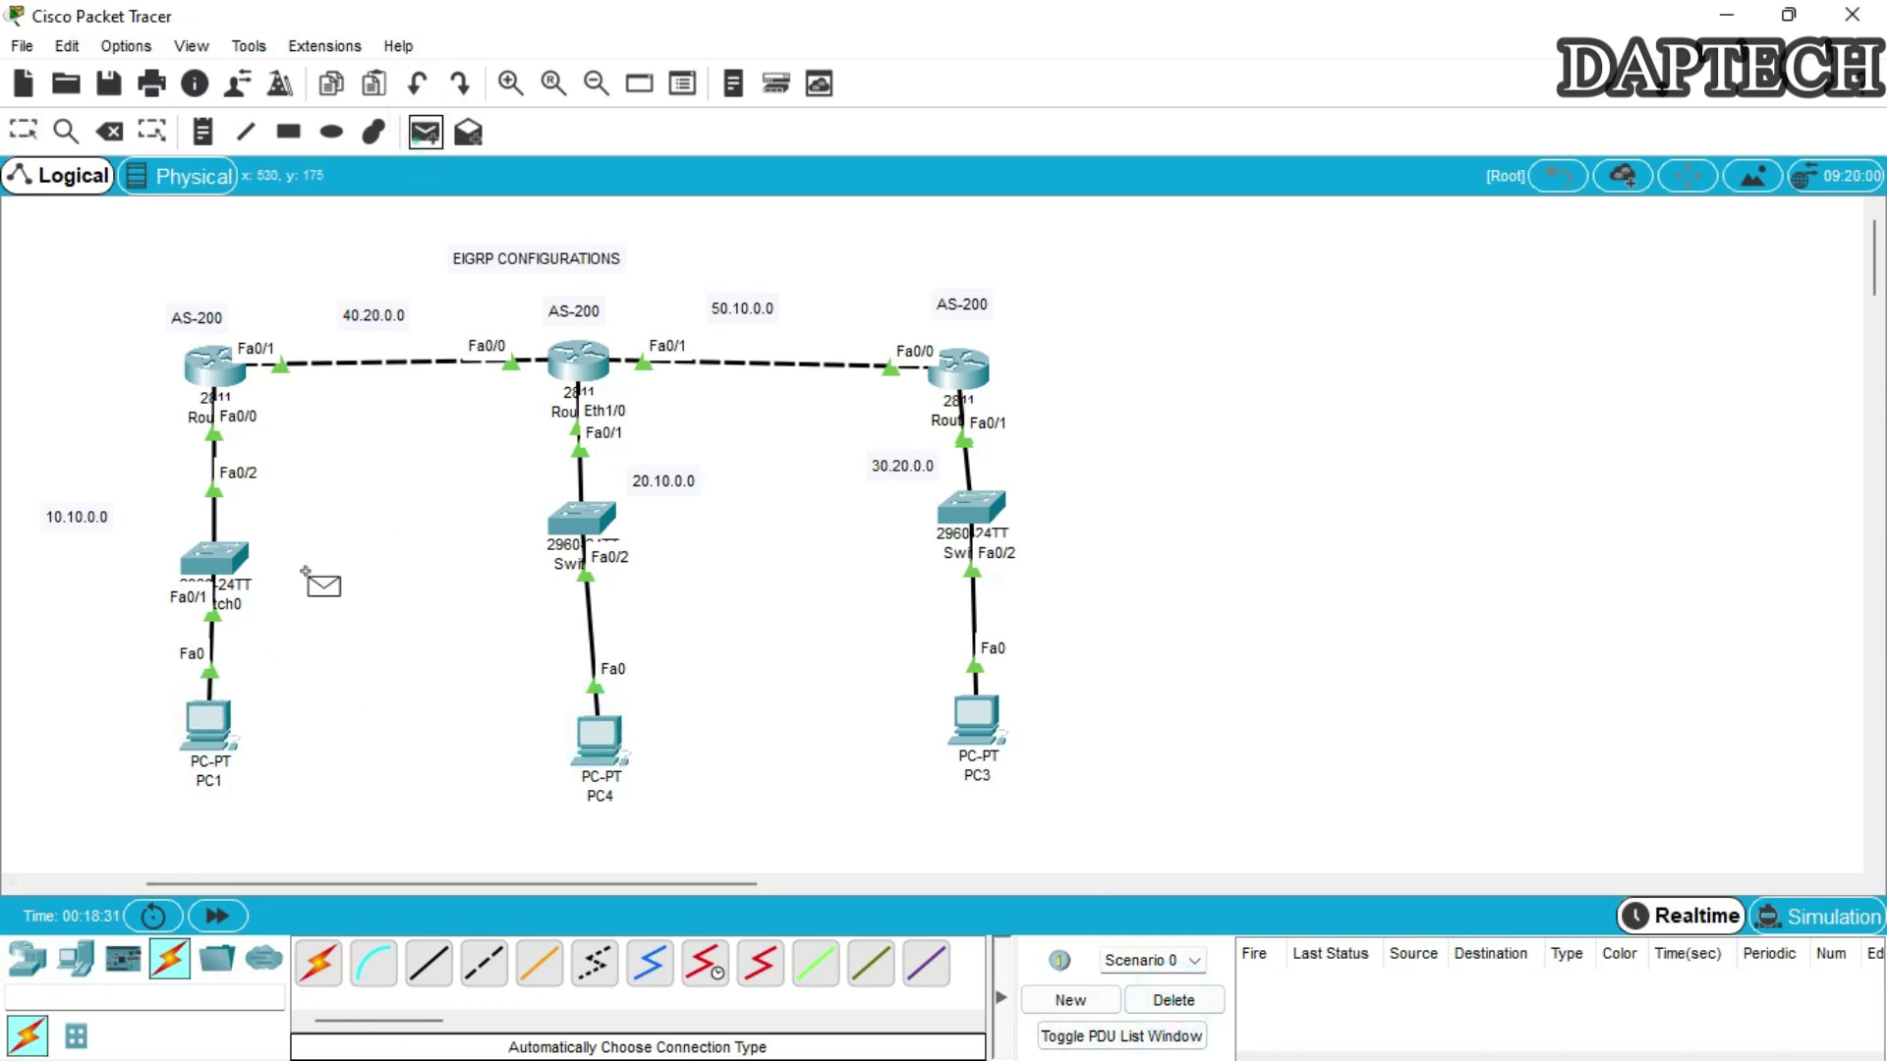
pyautogui.click(209, 724)
pyautogui.click(978, 718)
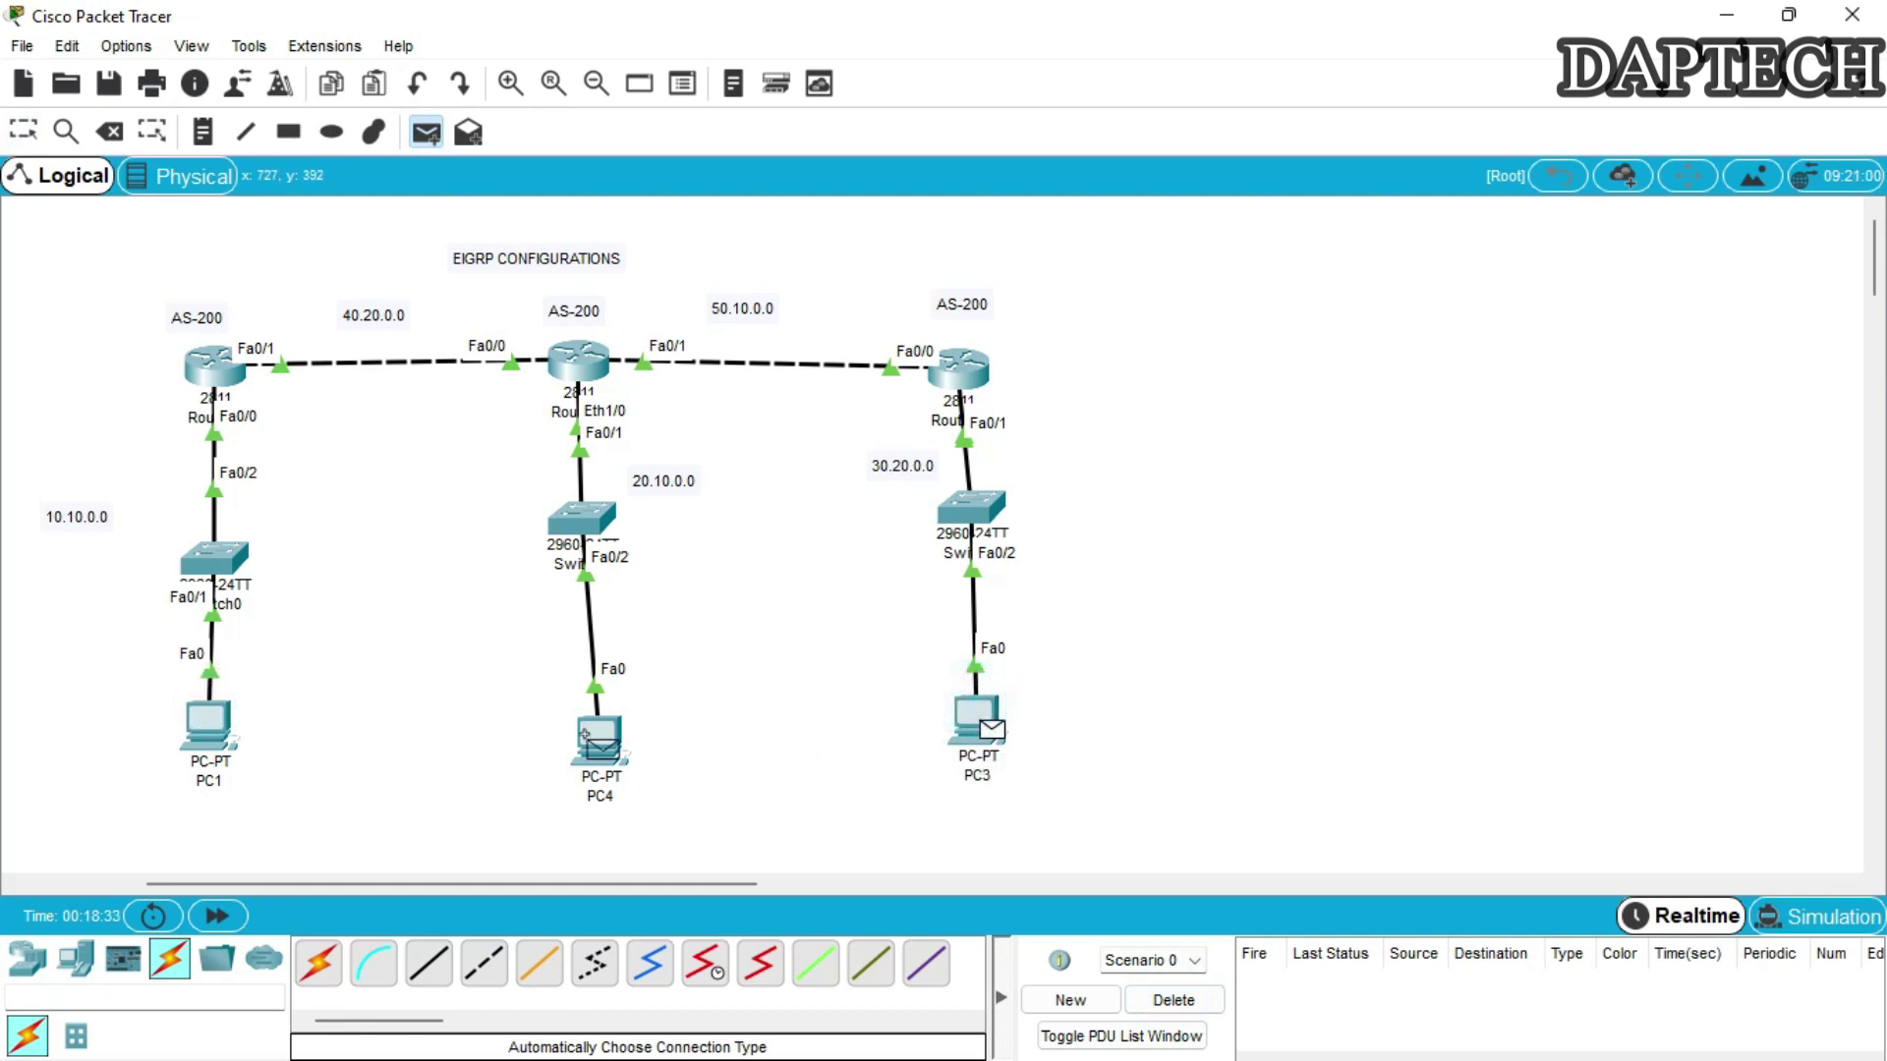
pyautogui.click(425, 132)
pyautogui.click(209, 724)
pyautogui.click(599, 737)
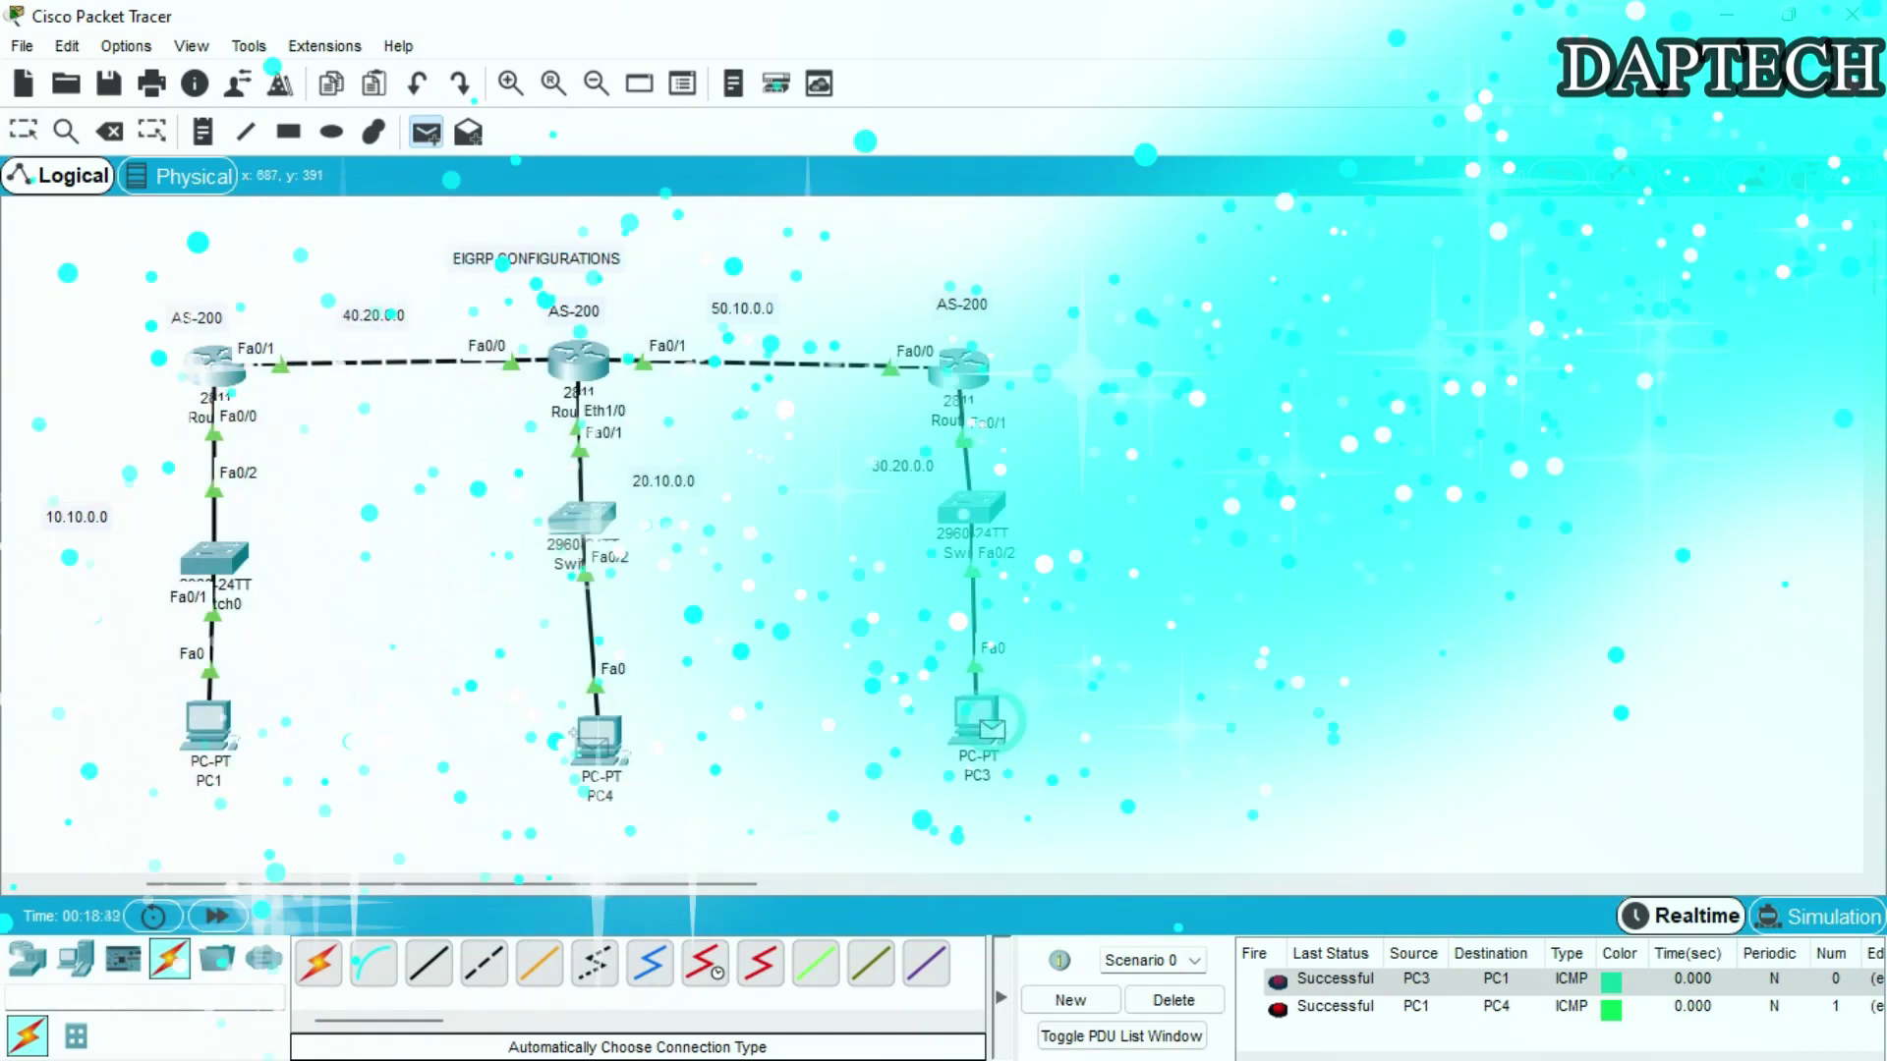